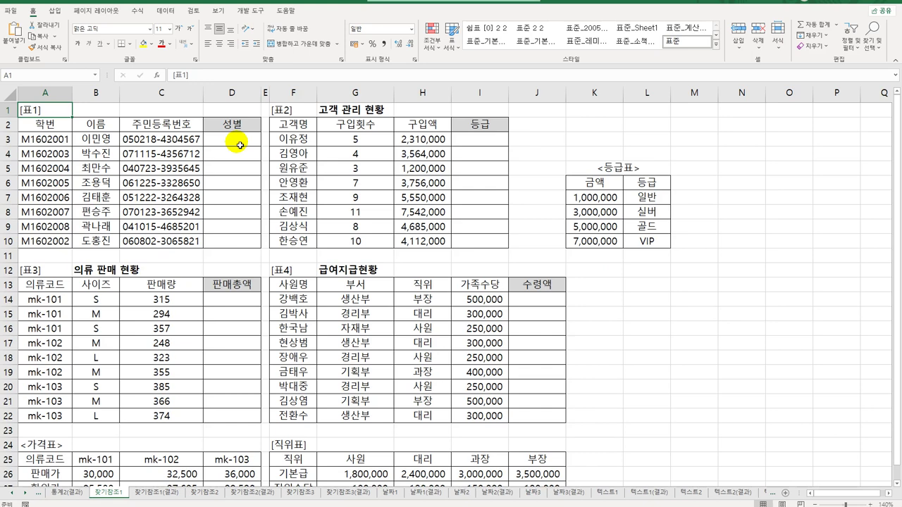
Step: Enter a MID formula in D3 that takes 1 character of C3 from position 8, and fill it down to D10
click(161, 140)
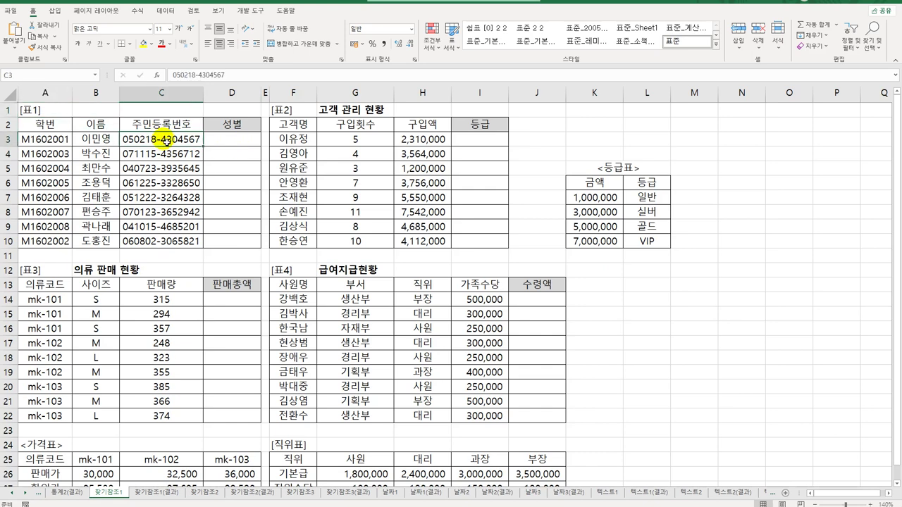
click(237, 144)
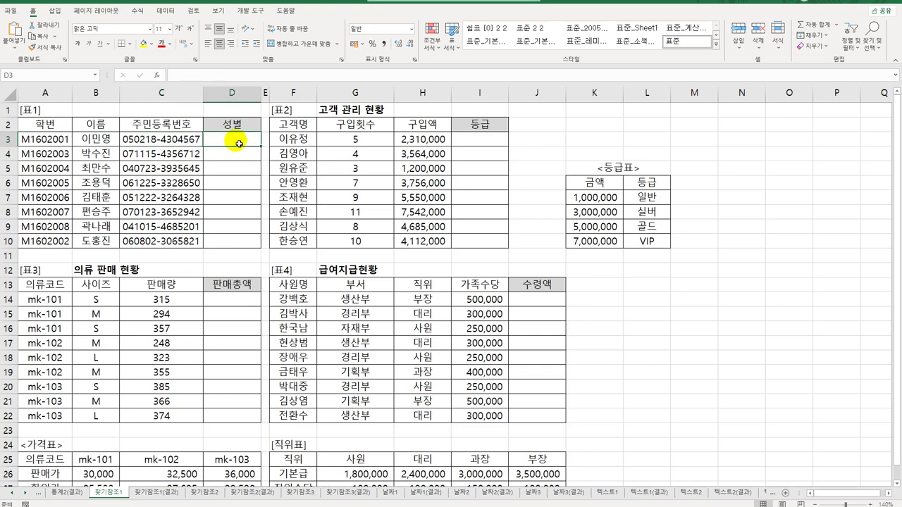
text(=)
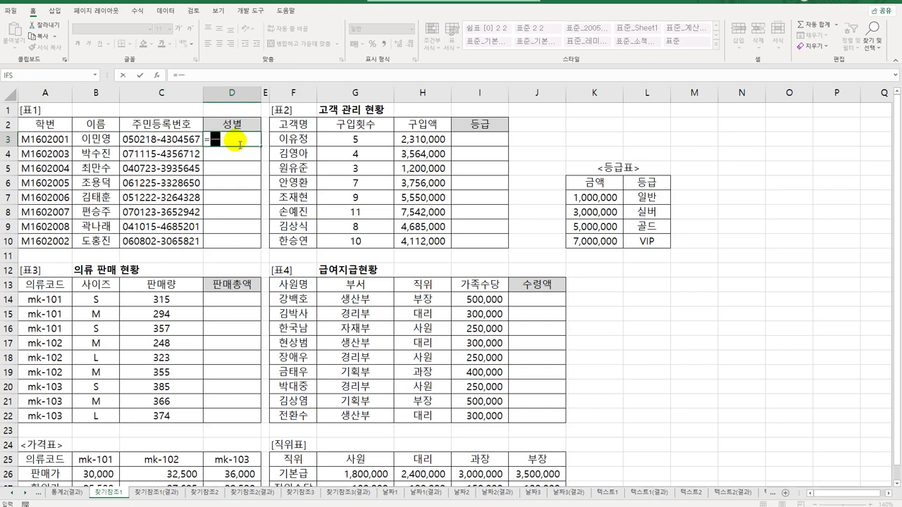
text(m)
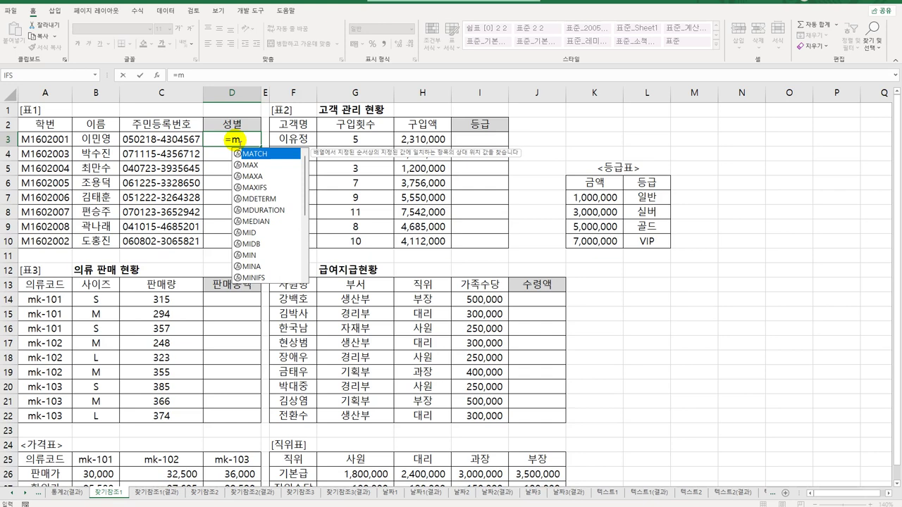
text(i)
double_click(245, 153)
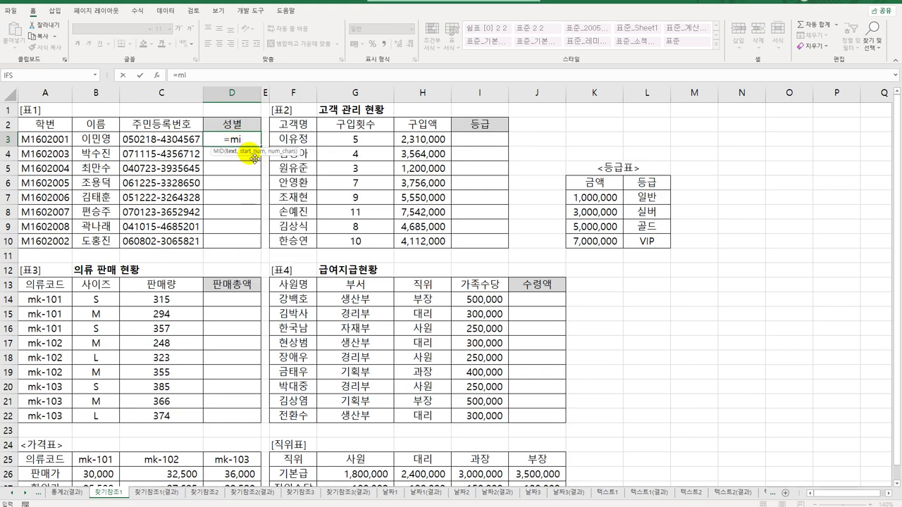
click(156, 74)
drag(377, 177, 444, 124)
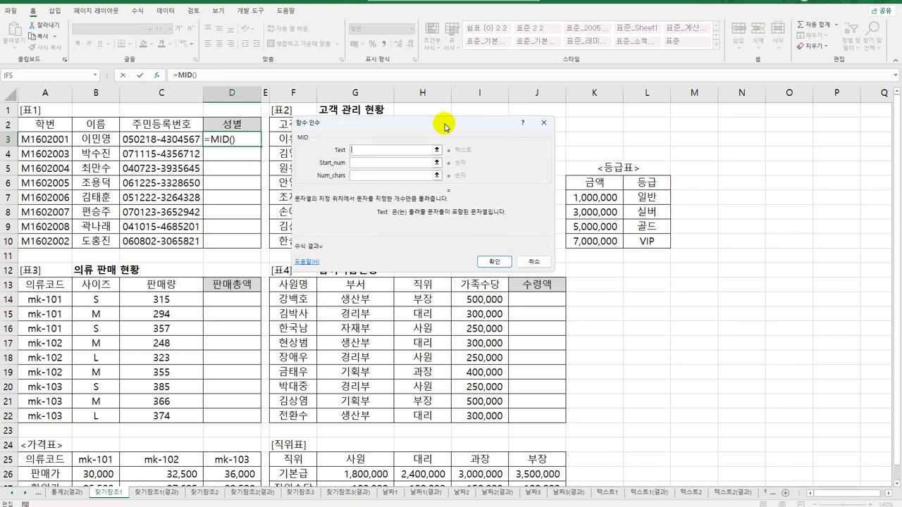
click(178, 141)
click(360, 163)
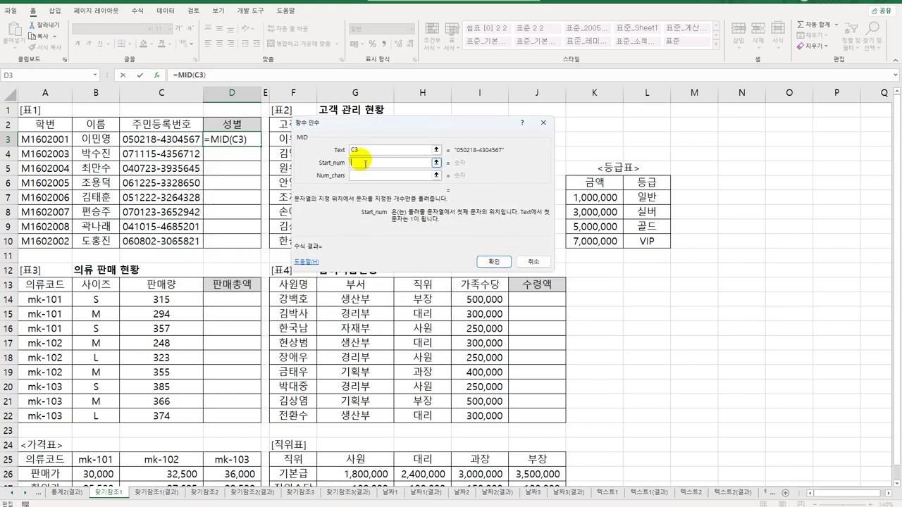
text(8)
click(374, 175)
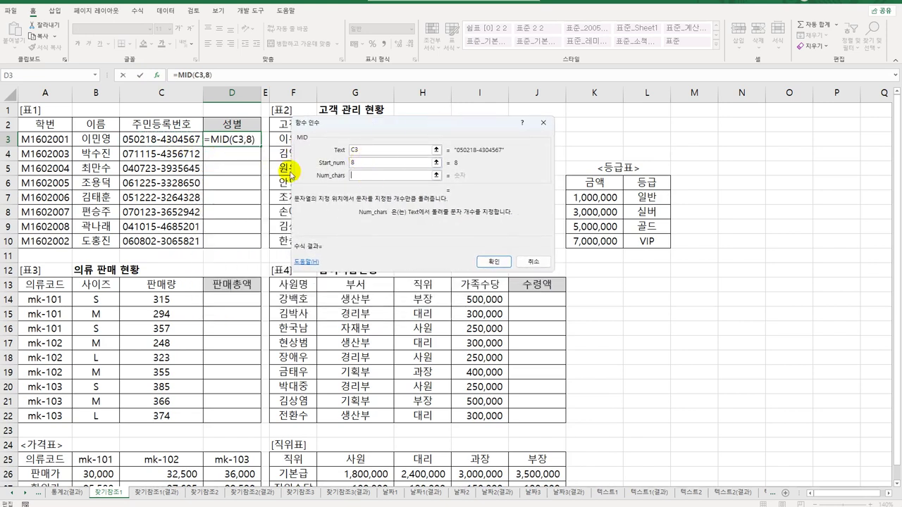
text(1)
click(491, 260)
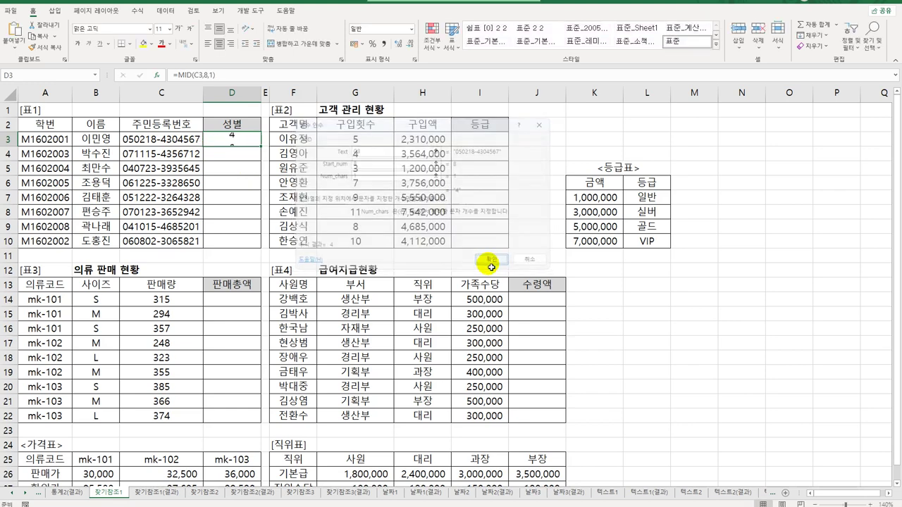
drag(260, 146, 262, 248)
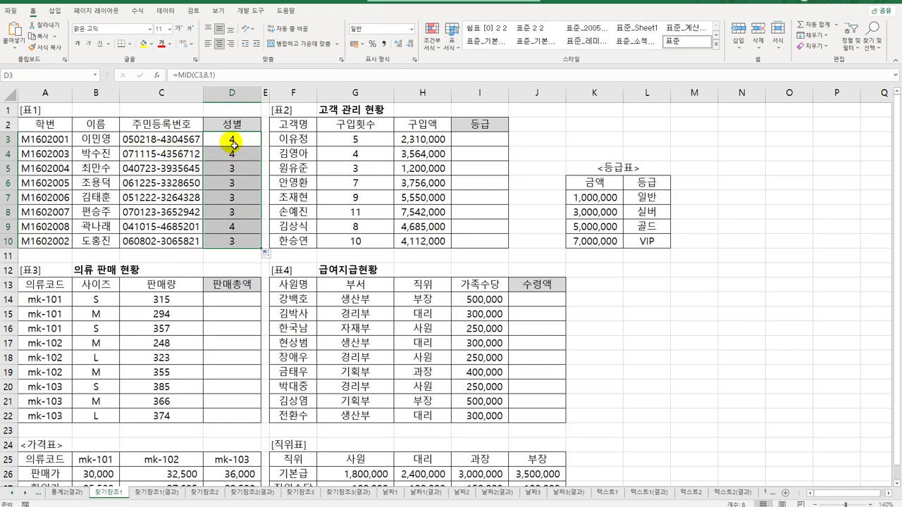
Step: Wrap the MID formula in D3 in a CHOOSE function as its index number and open the CHOOSE arguments
double_click(229, 138)
click(202, 138)
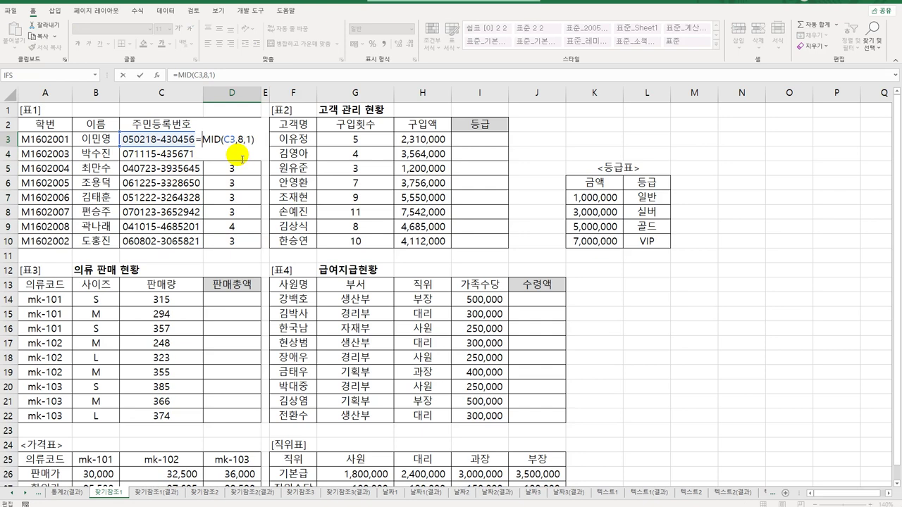
text(ch)
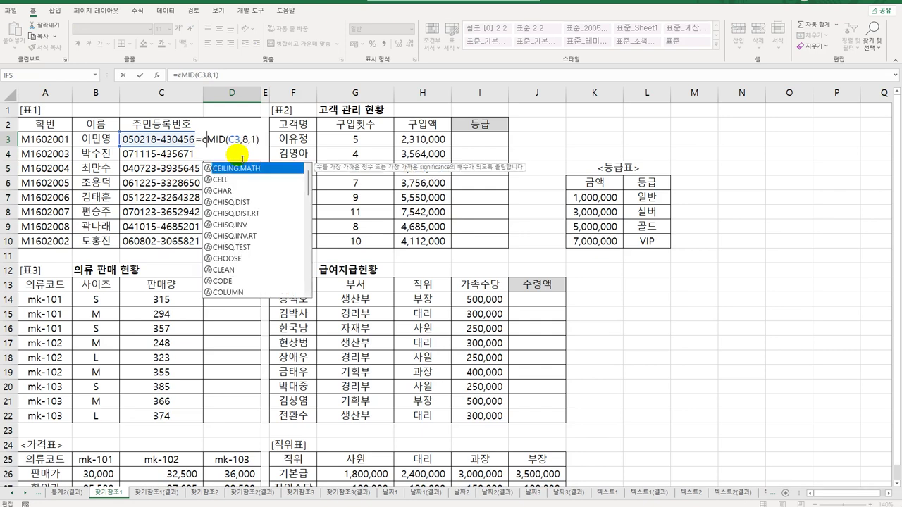
text(oo)
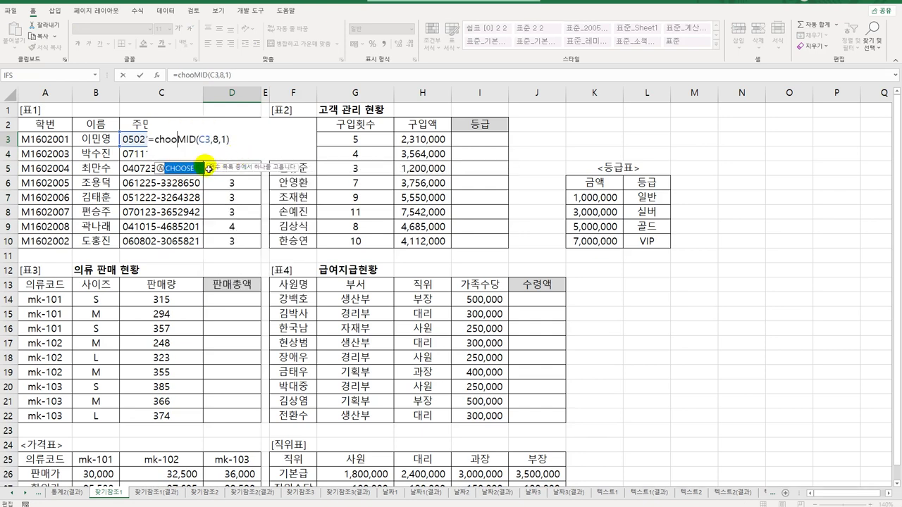
double_click(182, 168)
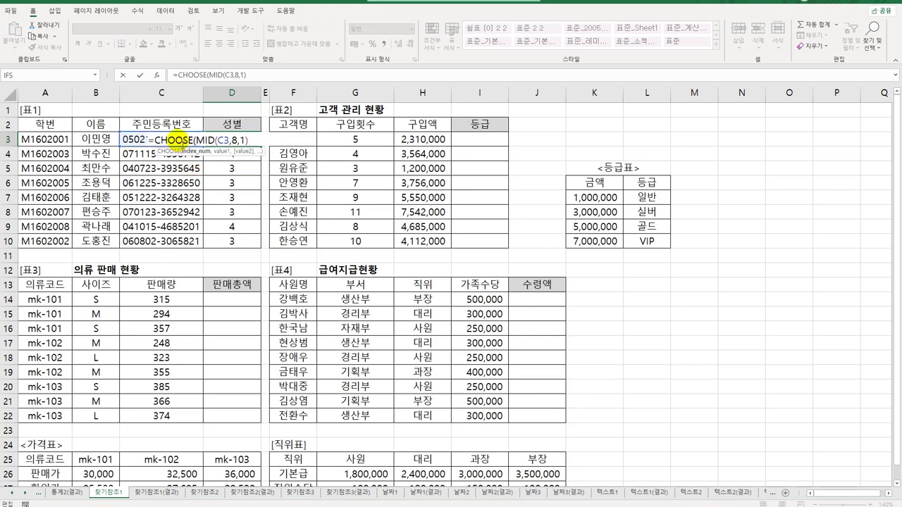
click(158, 74)
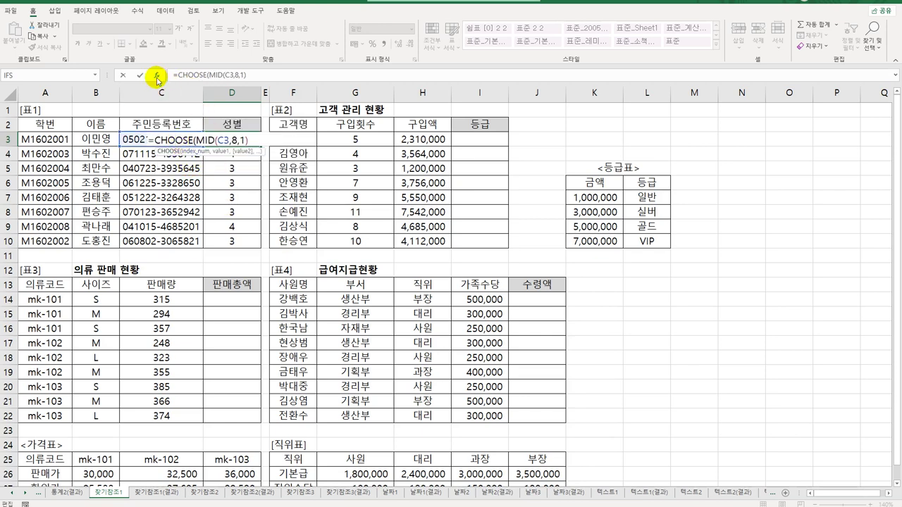
Step: Set the CHOOSE values to "남", "여", "남", "여" and fill the D3 formula down to D10
click(377, 150)
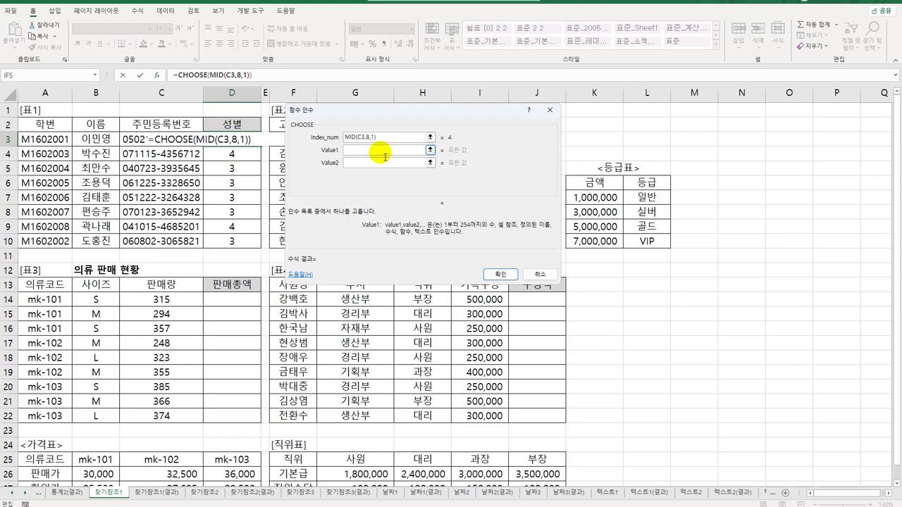
text(남)
key(Tab)
text(여)
key(Tab)
text(ㄴ)
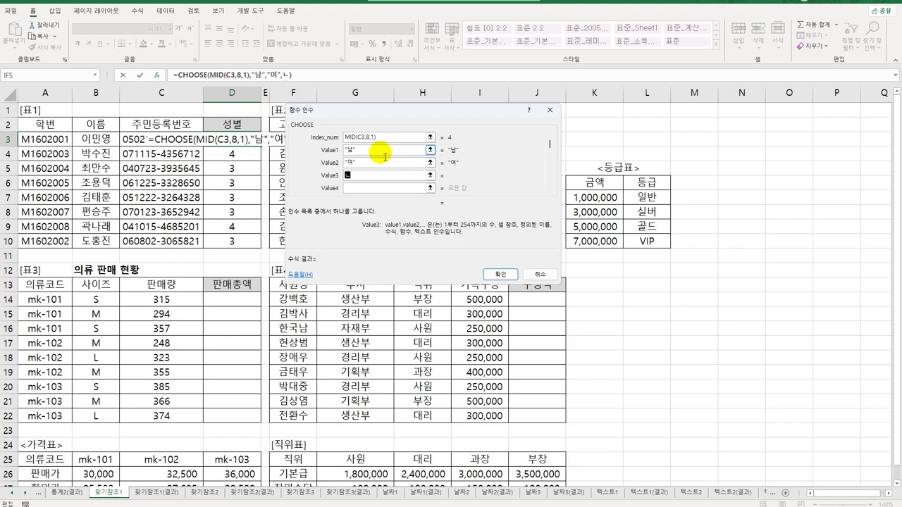
key(Tab)
text(여)
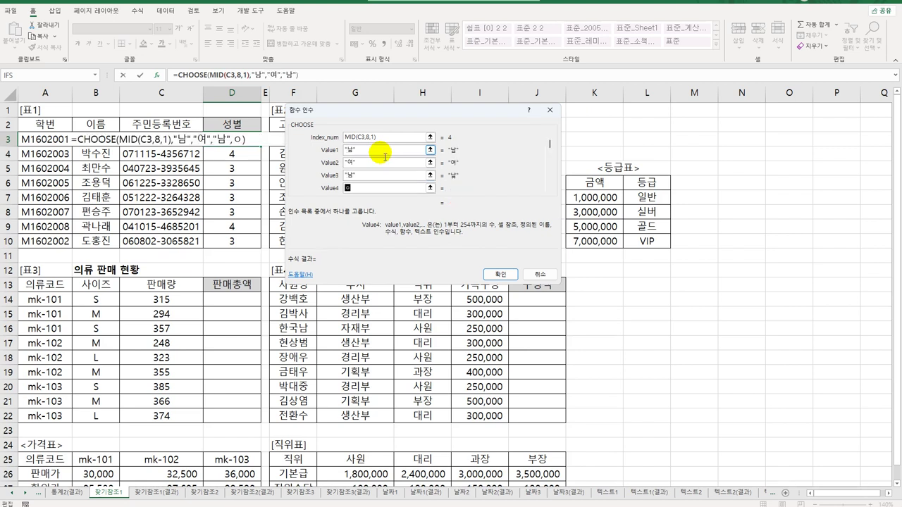
key(Tab)
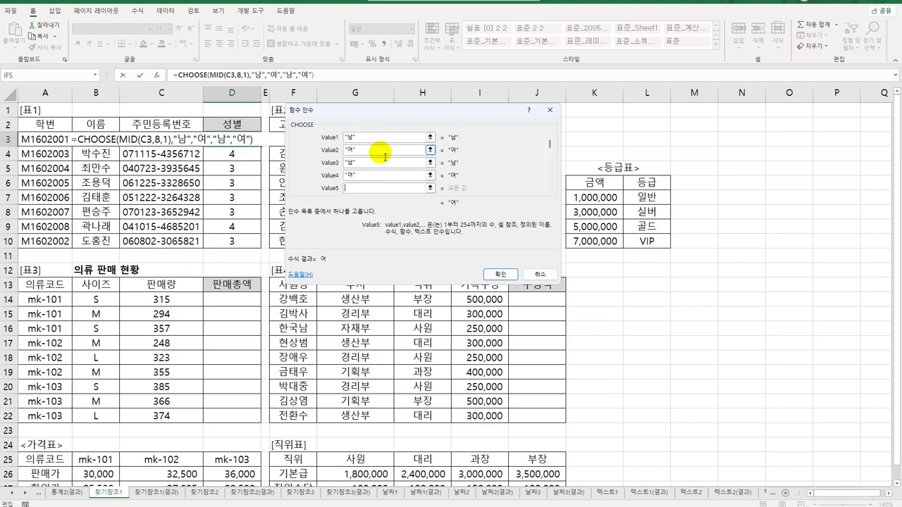
click(355, 137)
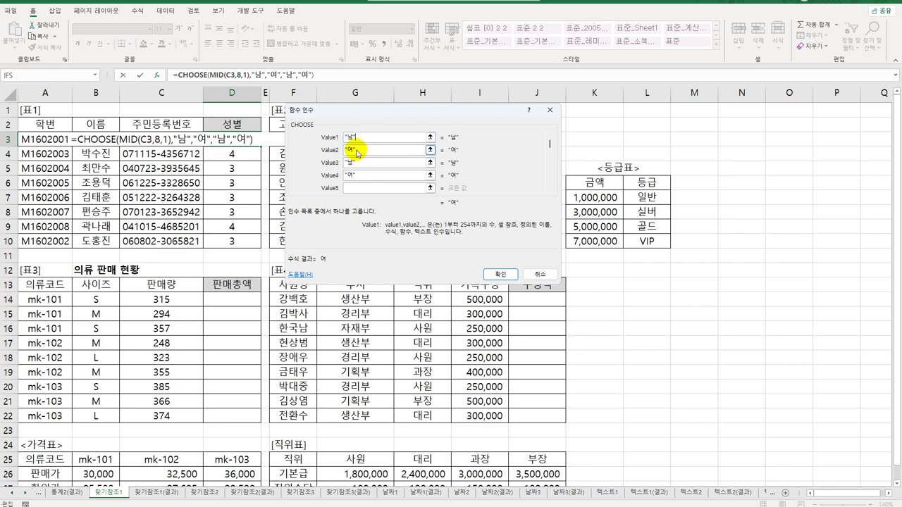
click(357, 151)
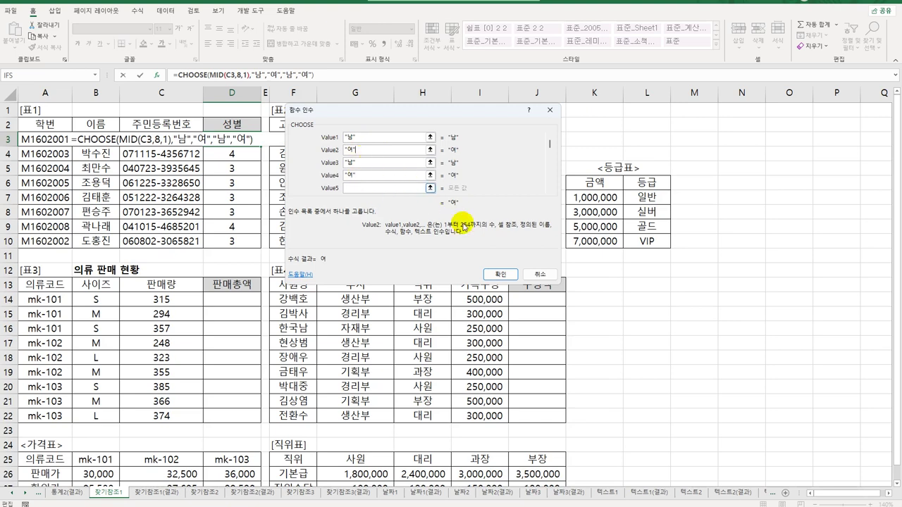
click(501, 274)
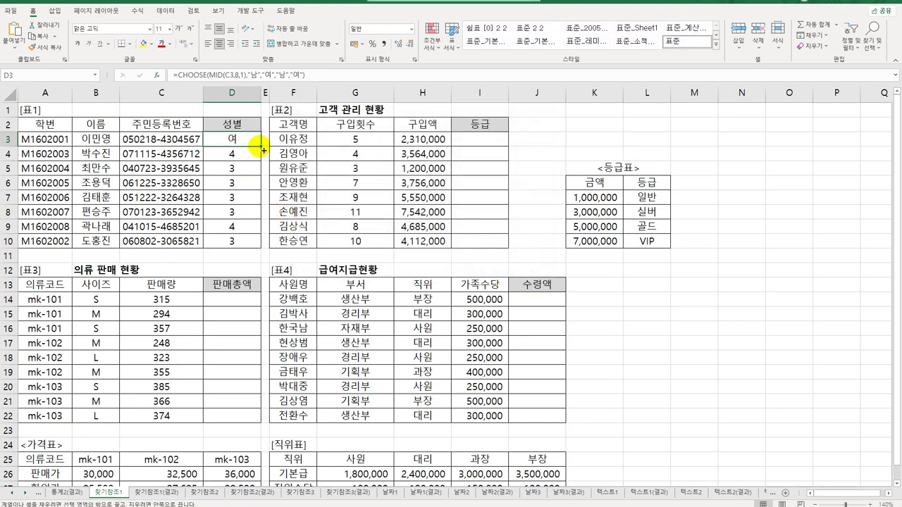
drag(260, 146, 272, 247)
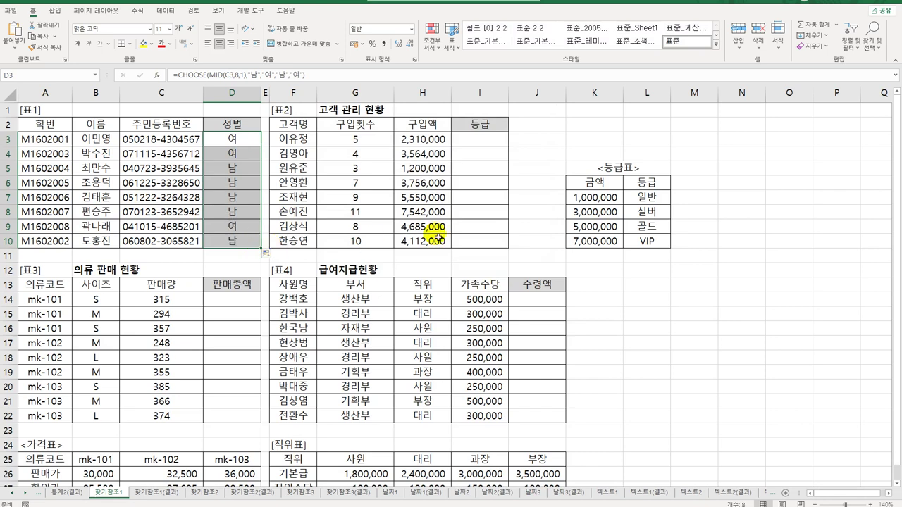
Step: Examine the 구입액 values in H3:H10 and the 금액 and 등급 columns of the 등급표 in K7:L10
click(478, 140)
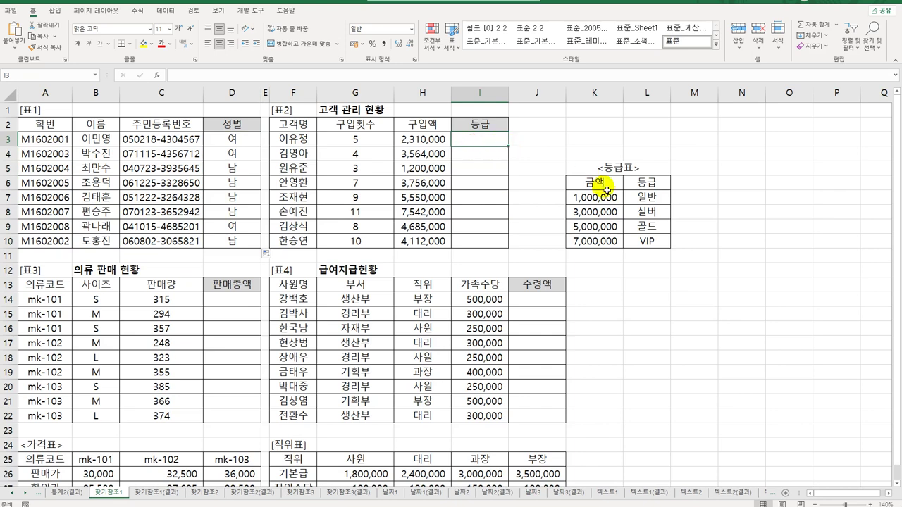
drag(419, 142, 417, 242)
drag(593, 197, 647, 243)
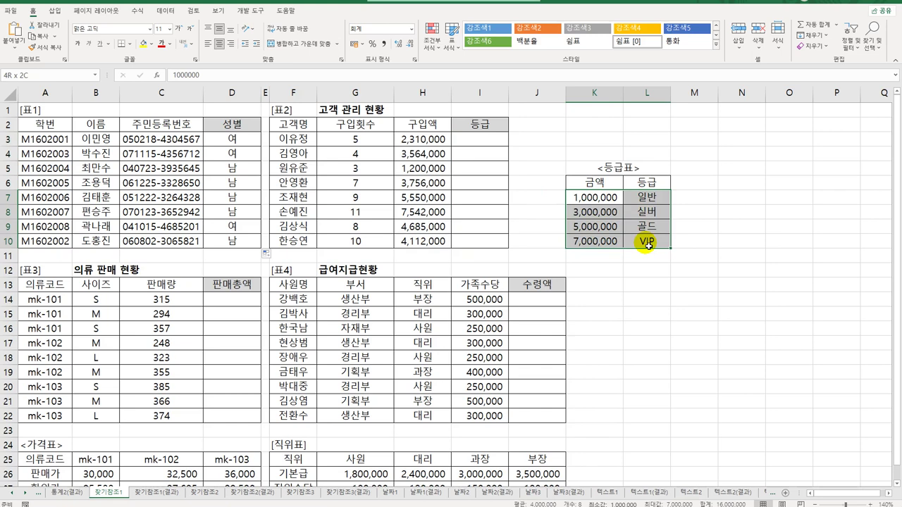
click(493, 140)
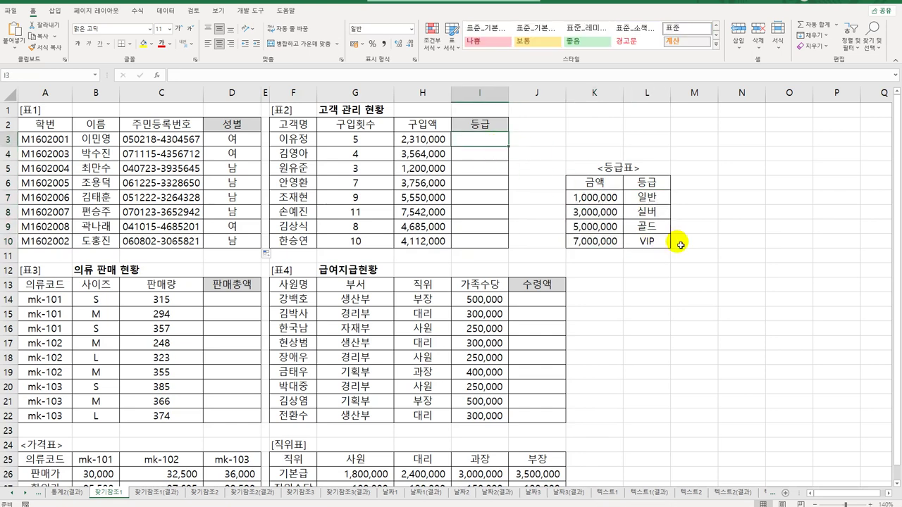
drag(610, 198, 612, 243)
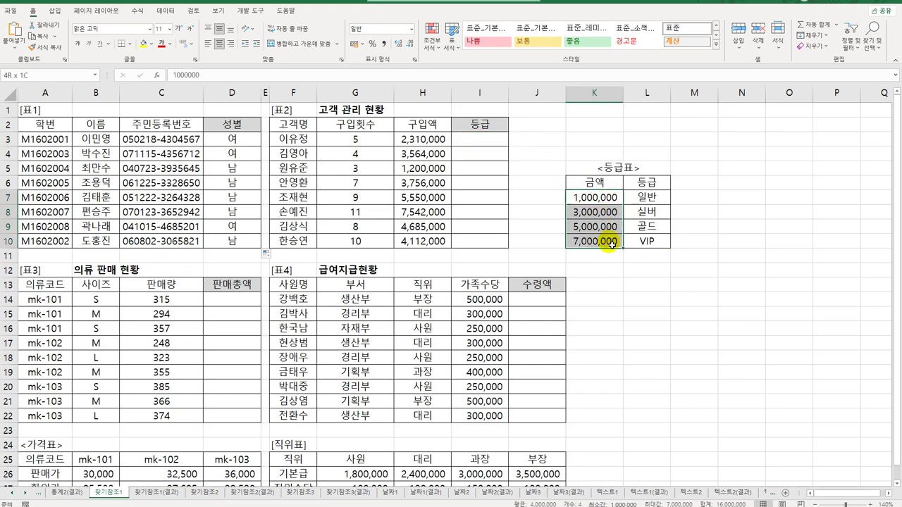
drag(655, 203, 651, 245)
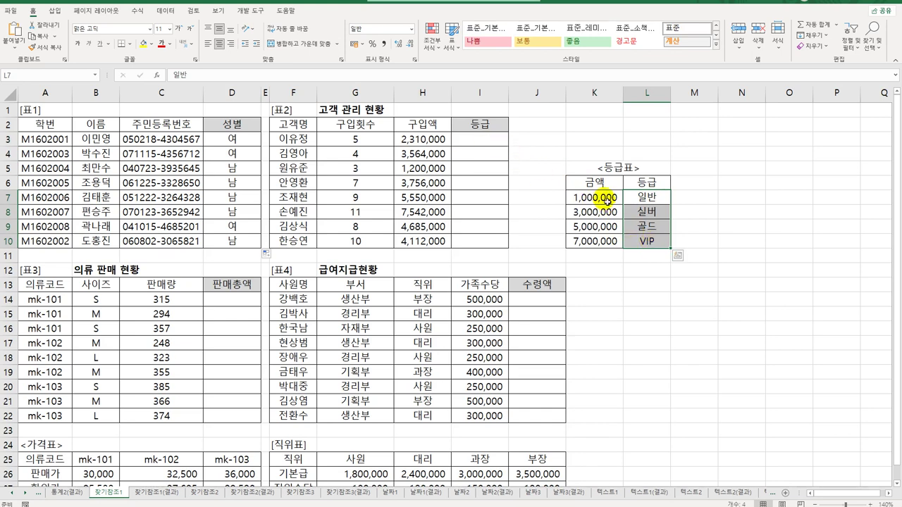
drag(606, 200, 606, 241)
drag(647, 197, 647, 240)
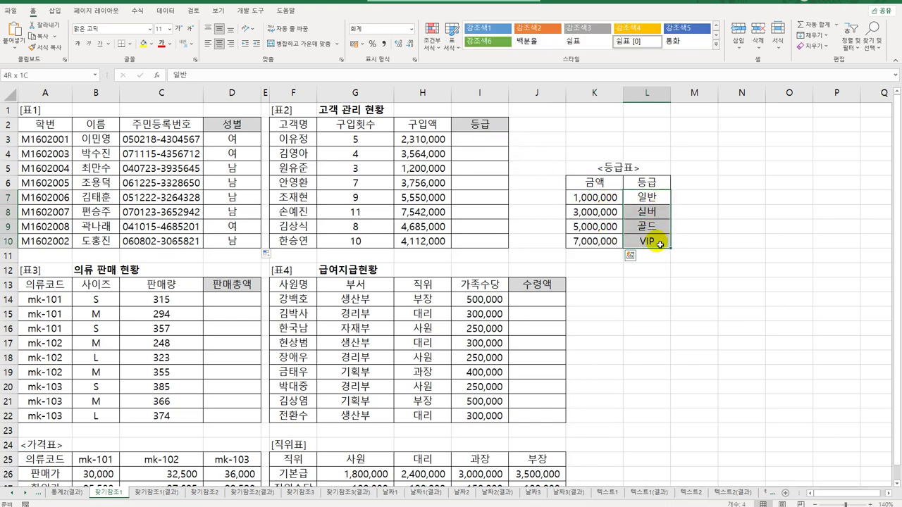
Step: Start a VLOOKUP formula in I3 through its function arguments, with H3 as the lookup value
click(498, 144)
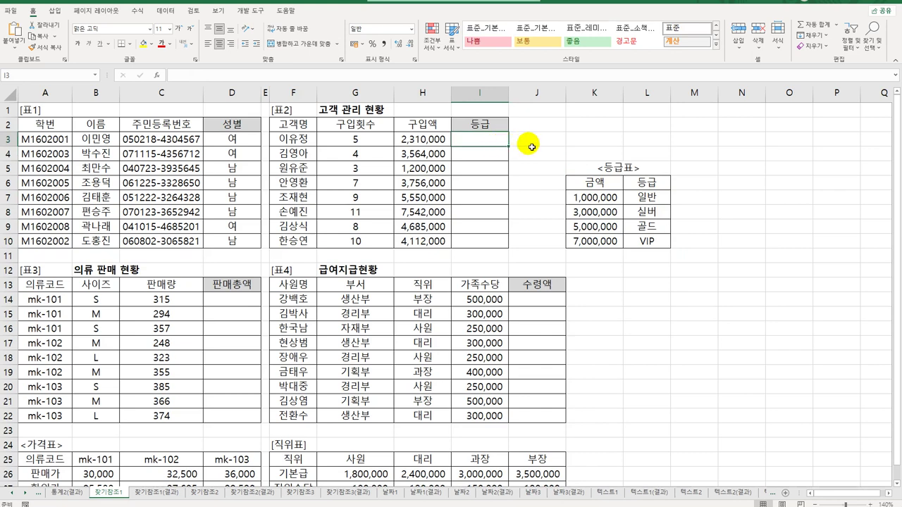
text(=)
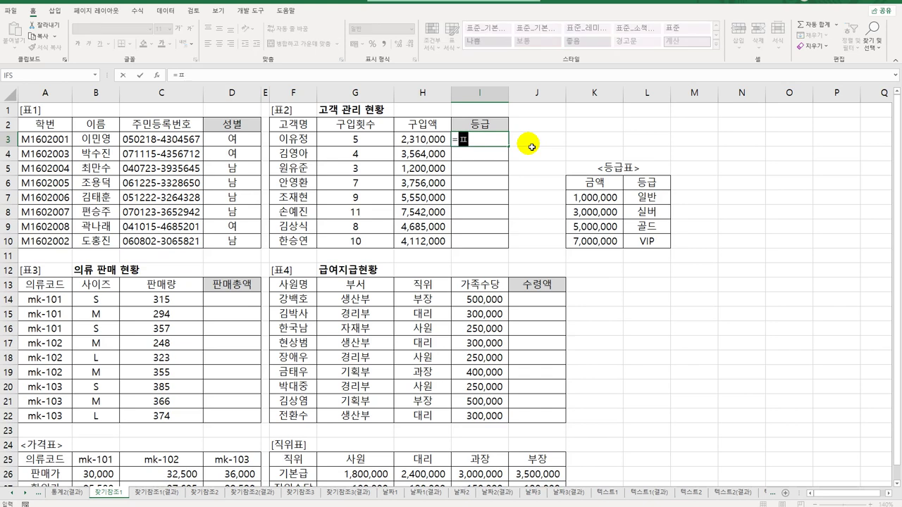
text(vl)
key(Tab)
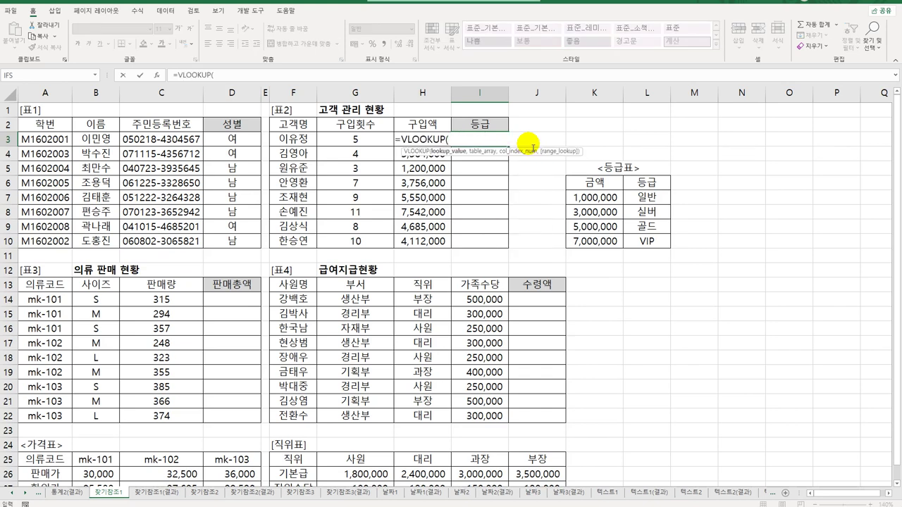
click(157, 74)
drag(456, 120, 275, 165)
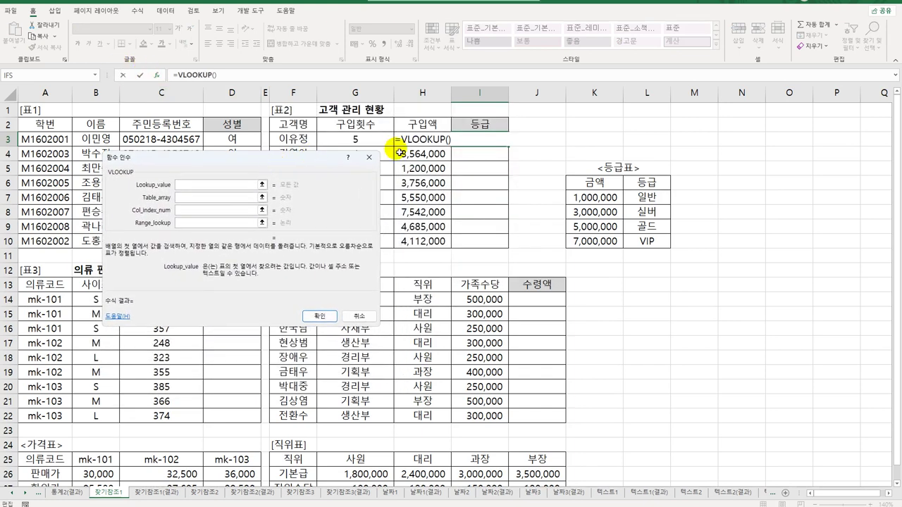
click(426, 139)
click(219, 198)
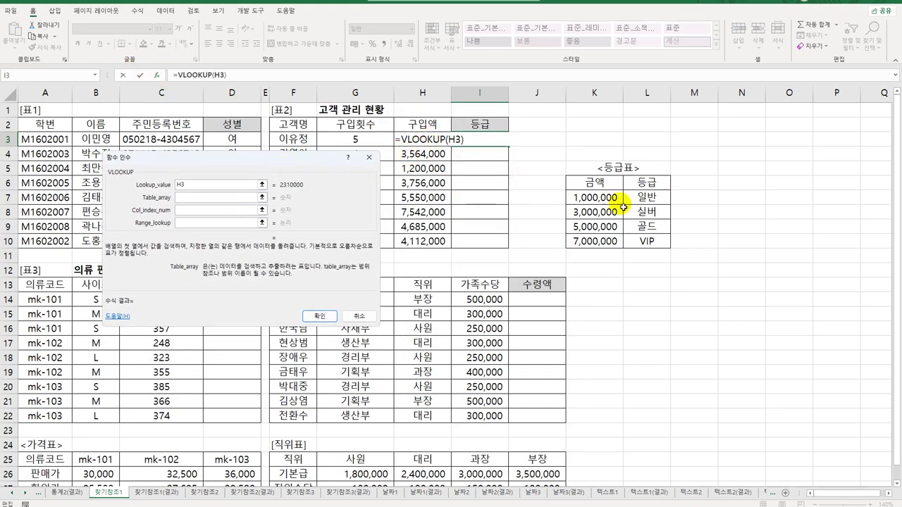
Step: Set the VLOOKUP table to $K$7:$L$10 and the column index to 2, omit the range lookup, and fill I3 down to I10
drag(595, 197, 650, 244)
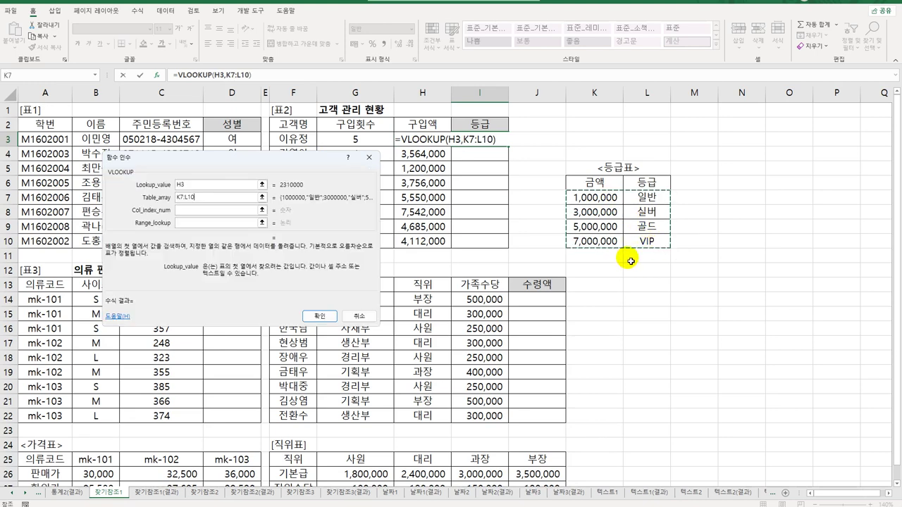
key(F4)
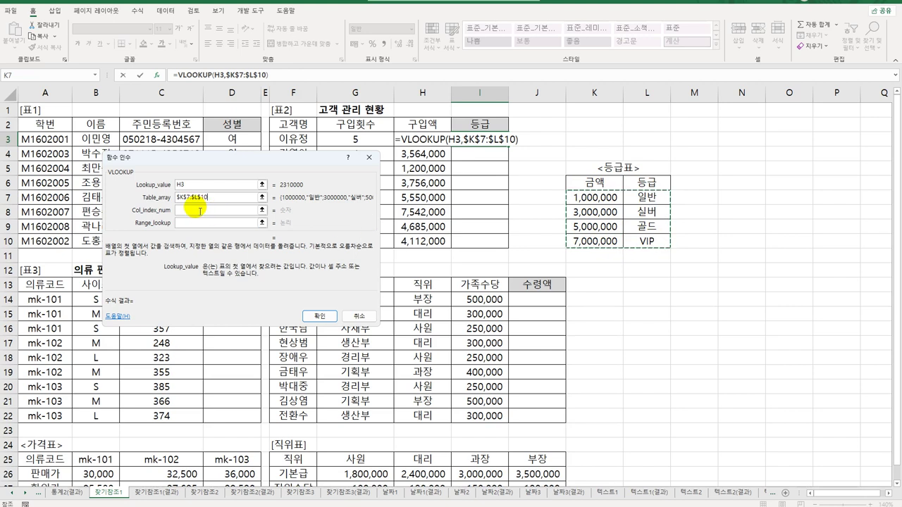
click(195, 210)
text(2)
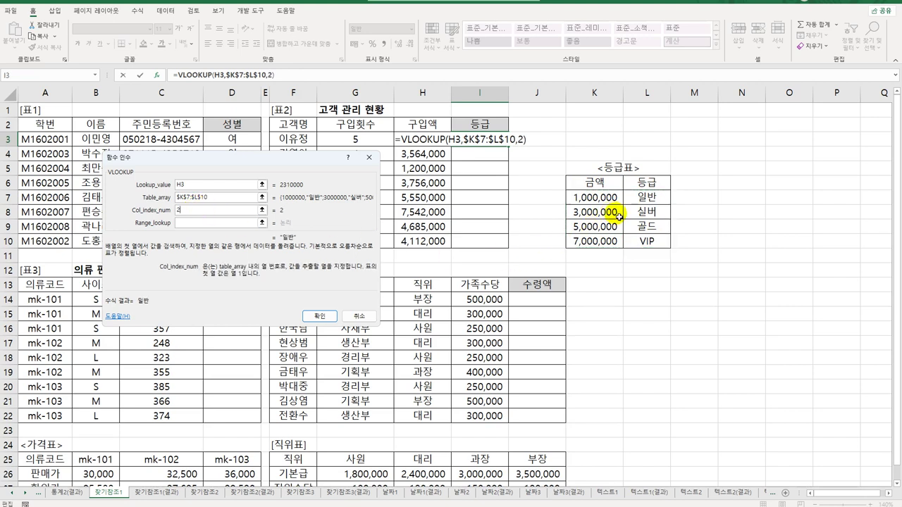
click(215, 222)
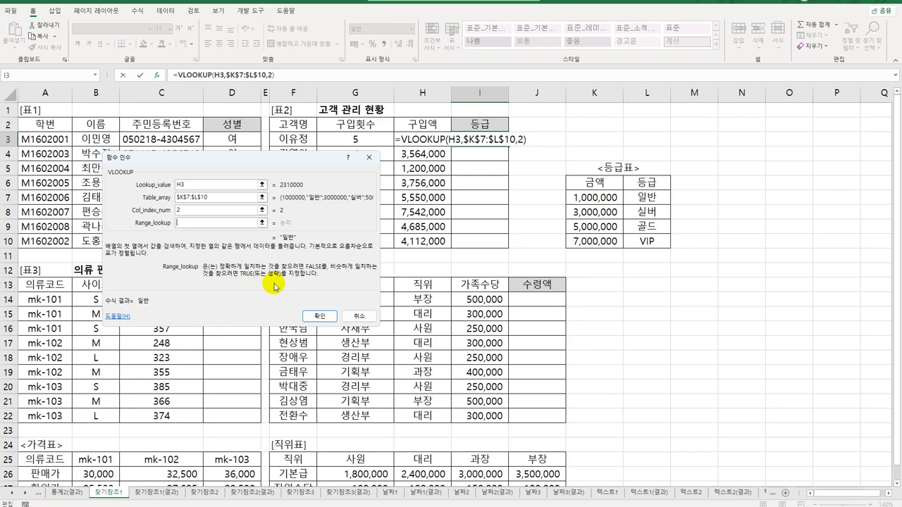
click(308, 319)
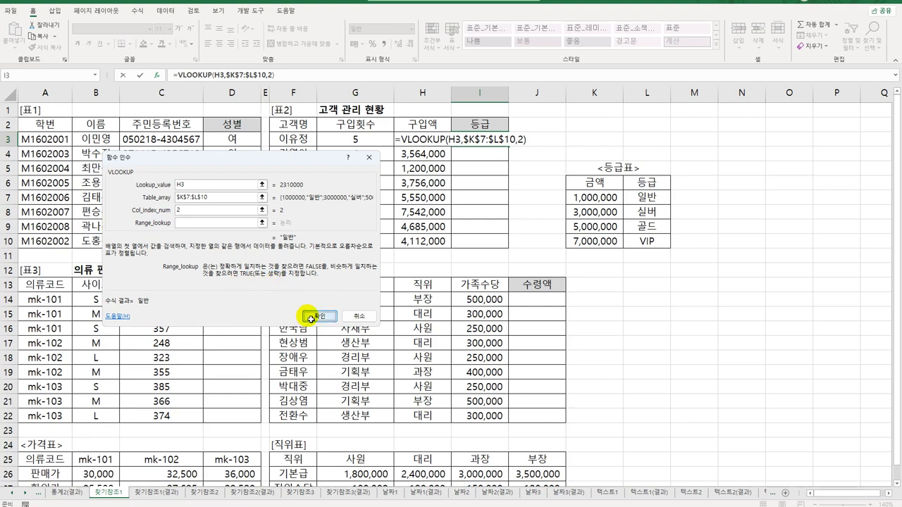
drag(509, 148, 500, 248)
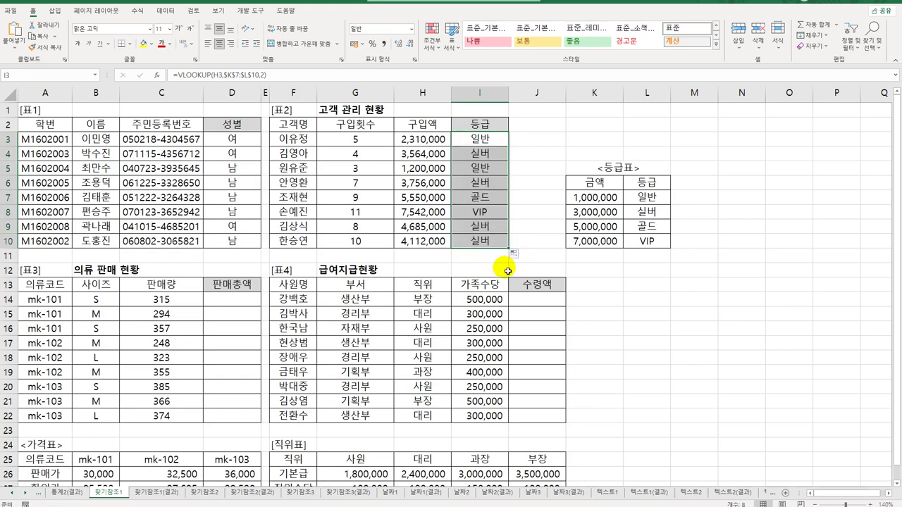
Step: Examine the 판매량 and 의류코드 values of 표3 and the 할인가 row B27:D27 of the 가격표
click(240, 300)
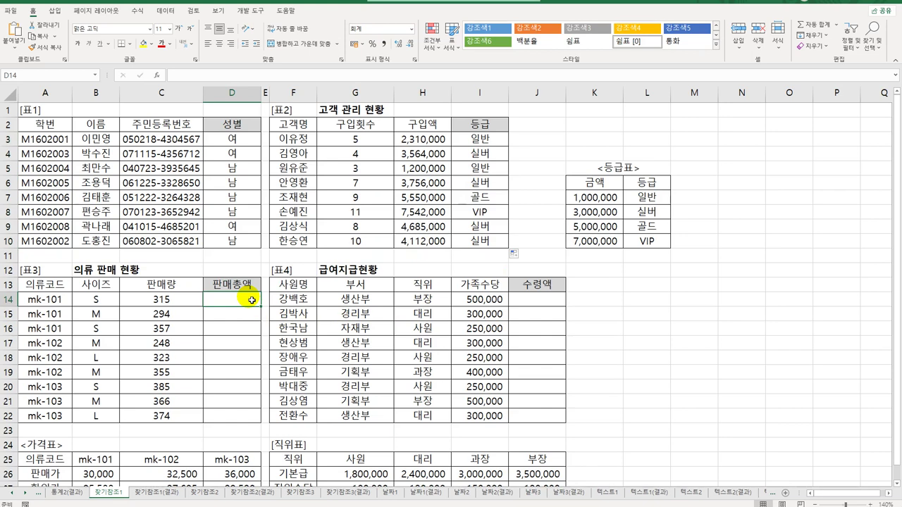
click(179, 302)
scroll(180, 303, down, 3)
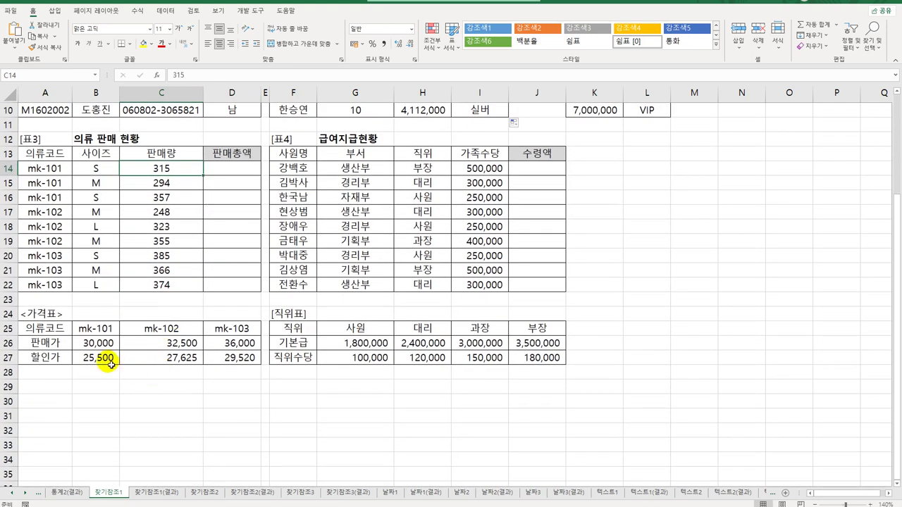
drag(96, 359, 239, 361)
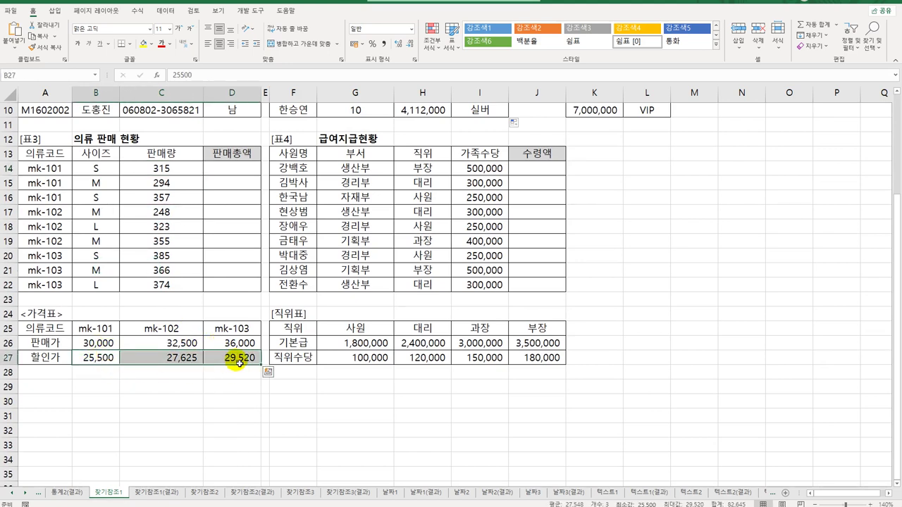
click(231, 176)
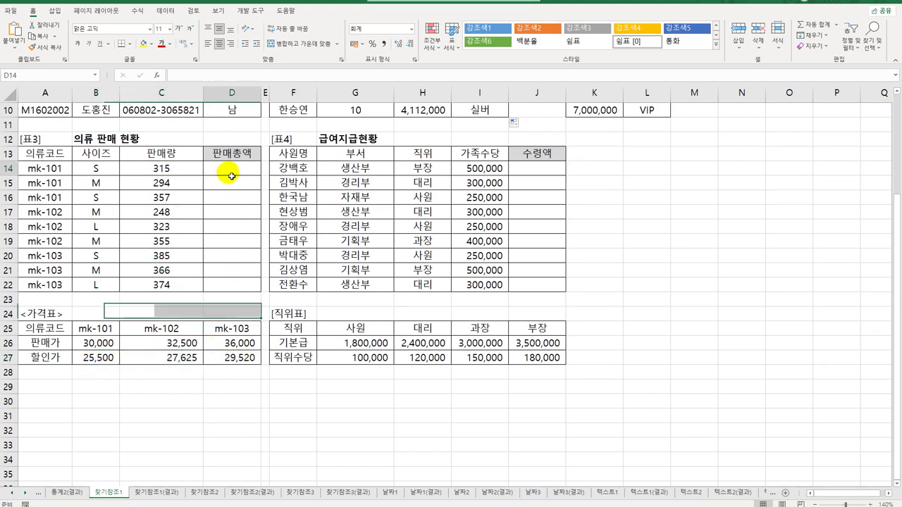
click(45, 169)
drag(79, 359, 234, 358)
click(243, 171)
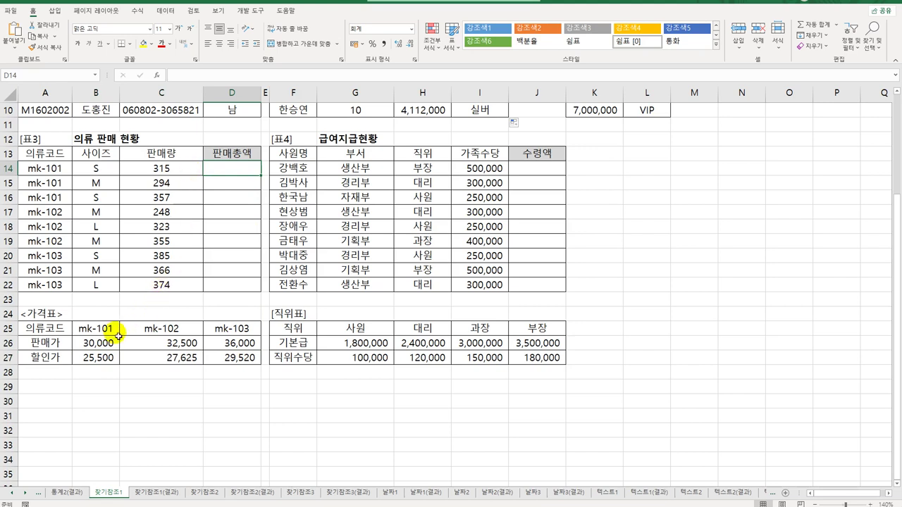
Step: Compare the 의류코드 values in A14 and A17 with the headings B25:D25 of the 가격표, and review its 할인가 row
drag(90, 328, 217, 356)
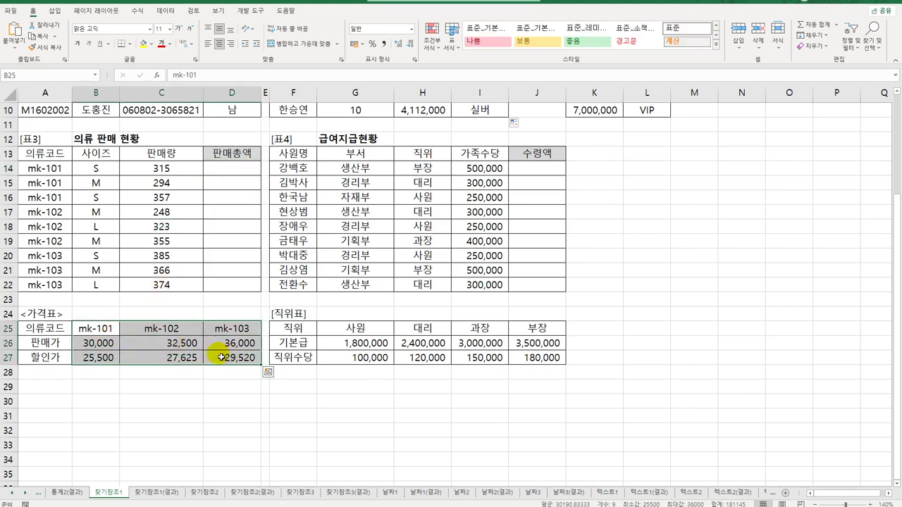
drag(102, 328, 225, 328)
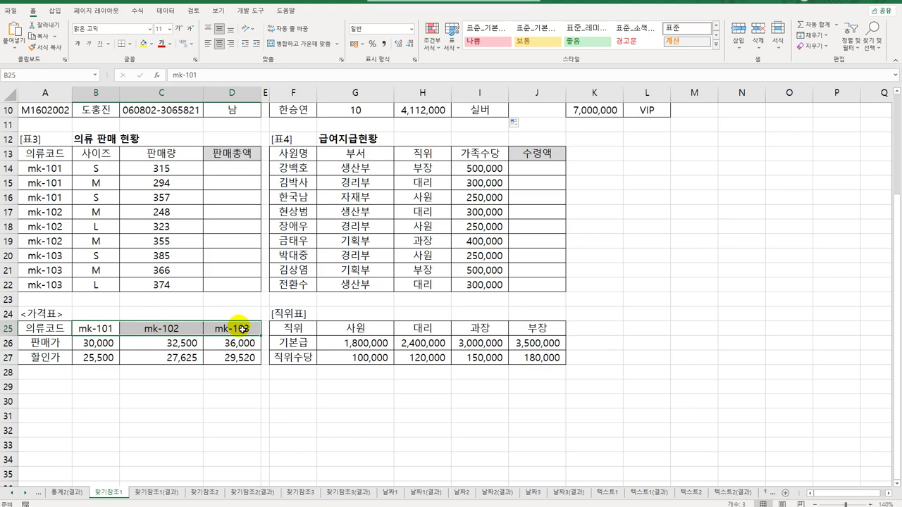
click(115, 358)
drag(121, 360, 234, 359)
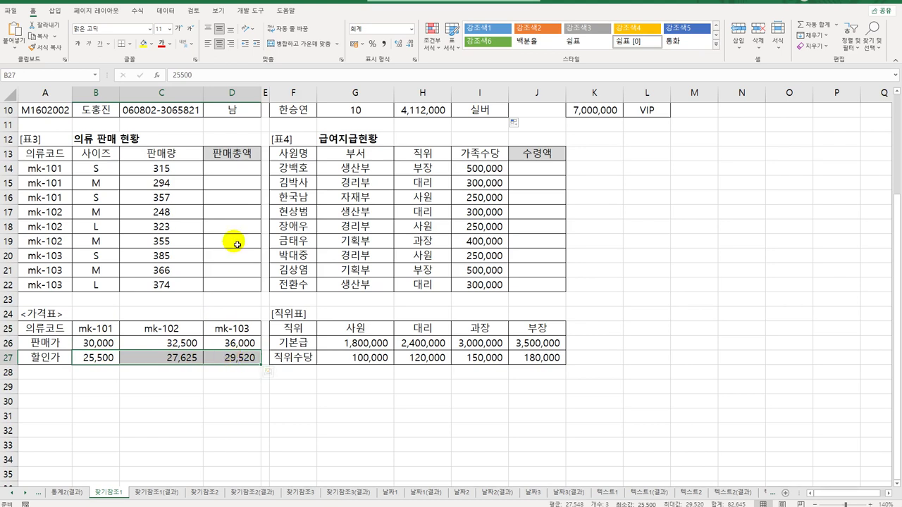
click(234, 169)
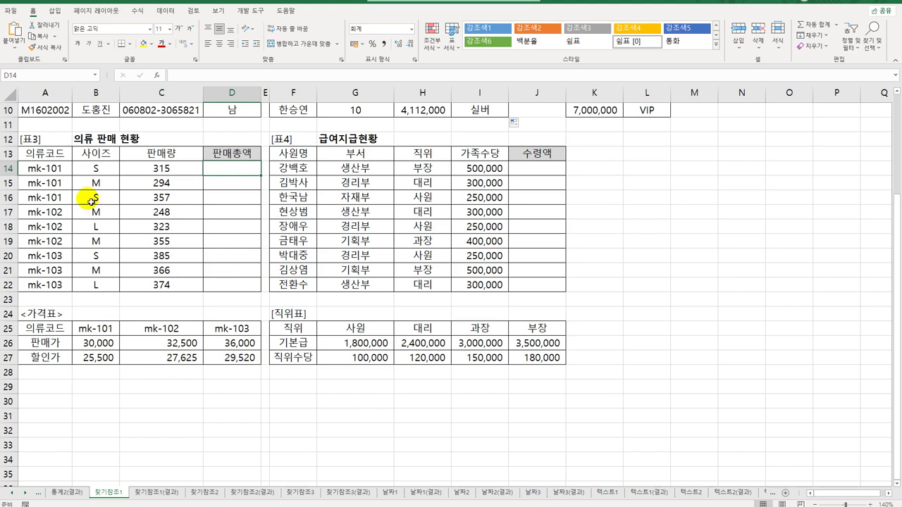
click(55, 171)
drag(96, 330, 215, 329)
click(106, 332)
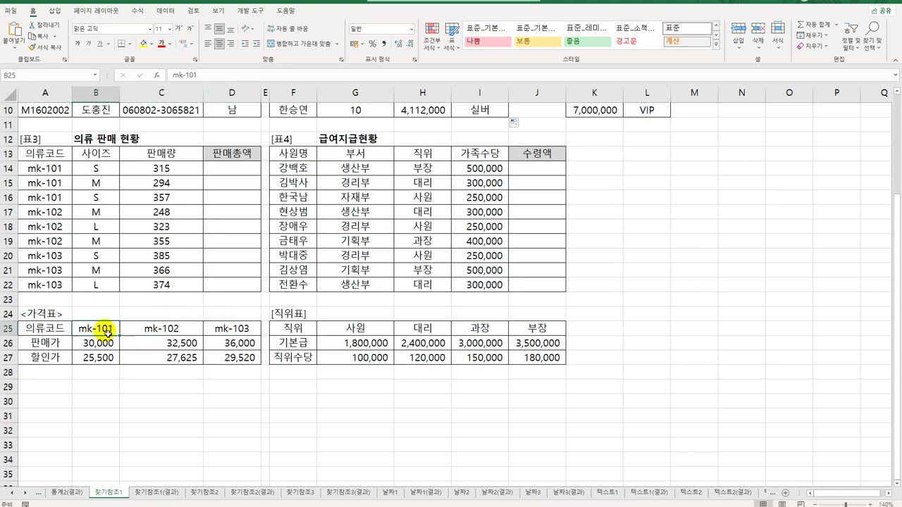
click(63, 212)
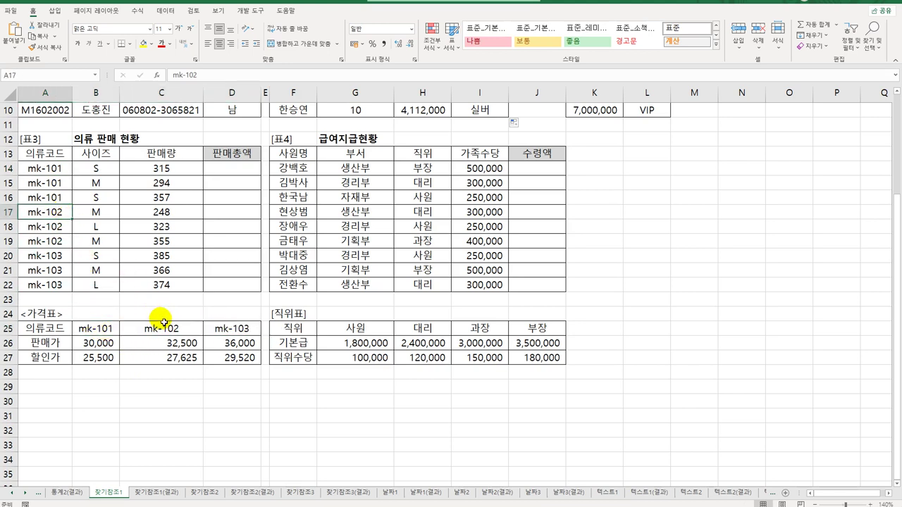
click(160, 331)
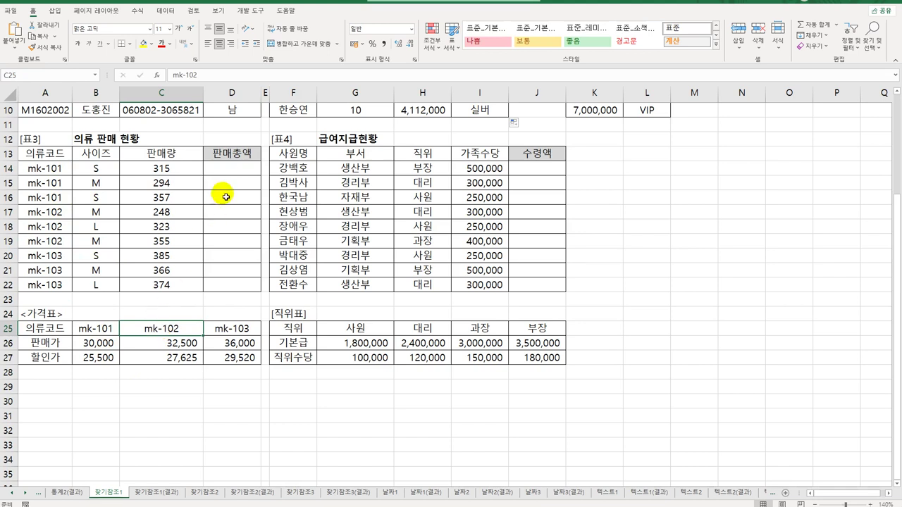
Step: Start a MATCH formula in D14 with A14 as the lookup value and open its function arguments
click(232, 171)
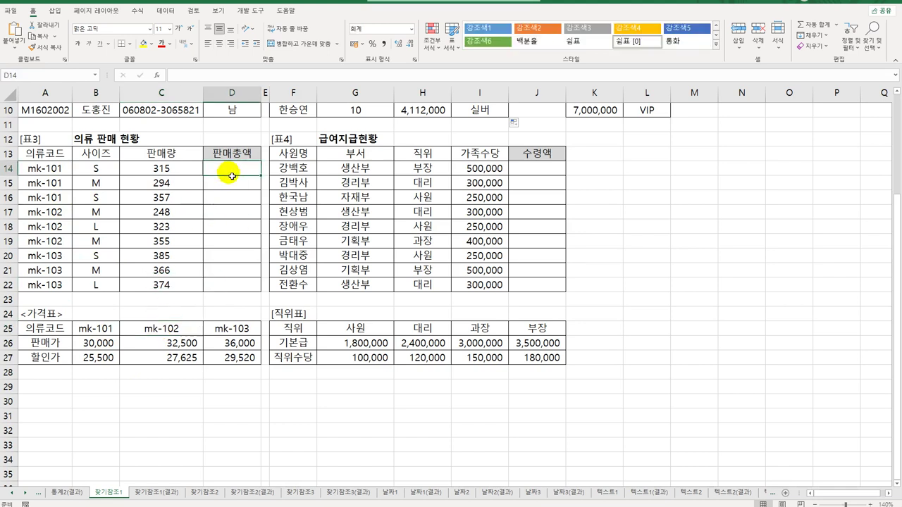
text(=m)
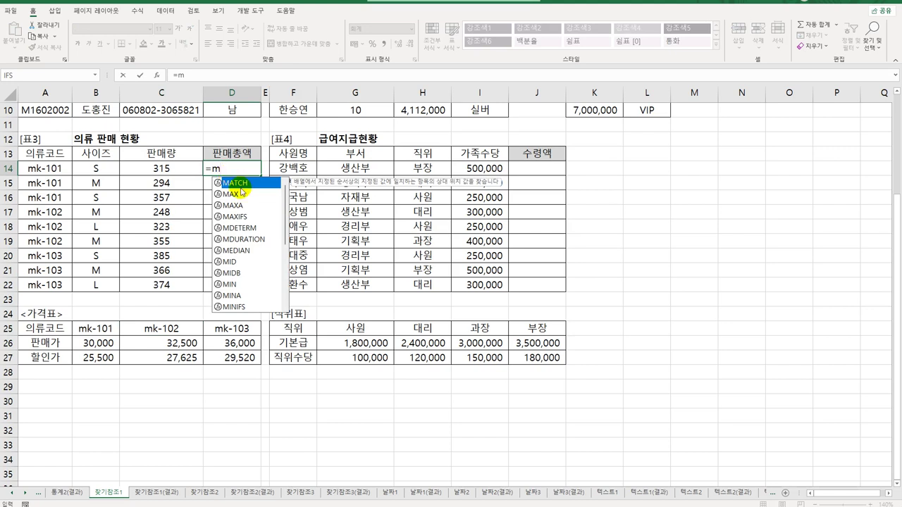
double_click(247, 184)
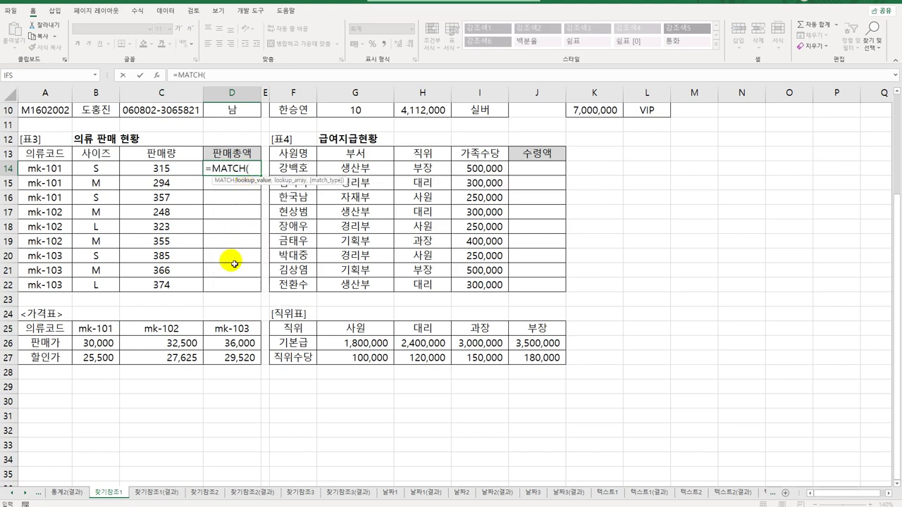
click(44, 168)
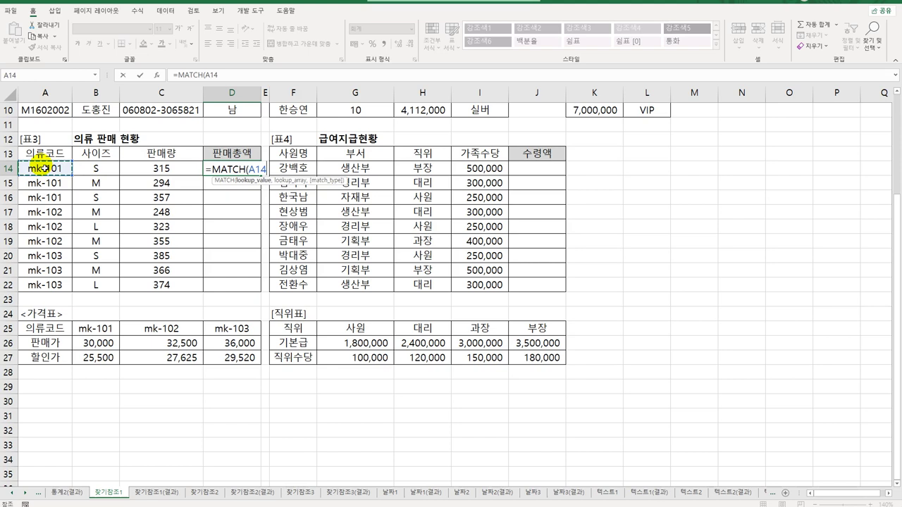
click(151, 74)
drag(246, 174, 425, 170)
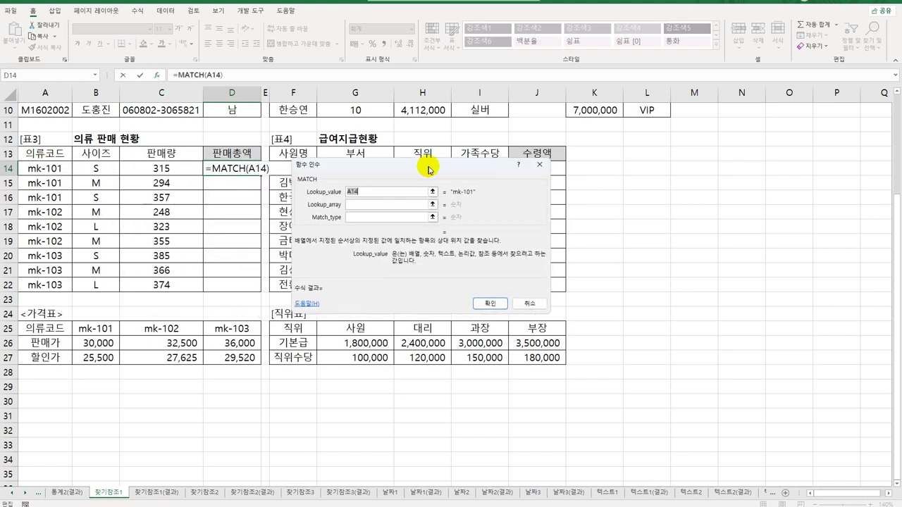
Step: Set the MATCH lookup array to $B$25:$D$25 and the match type to 0, then check the D14 formula against the 의류코드 headings
click(363, 205)
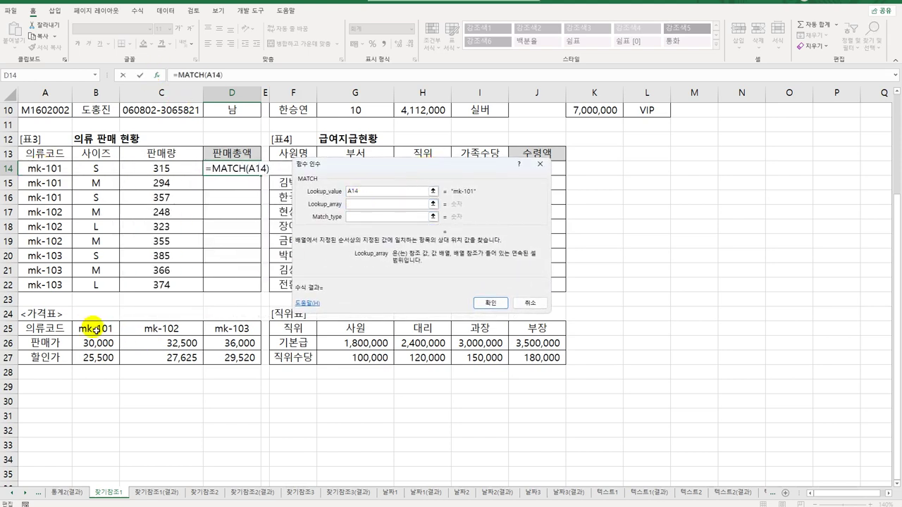
drag(94, 328, 240, 329)
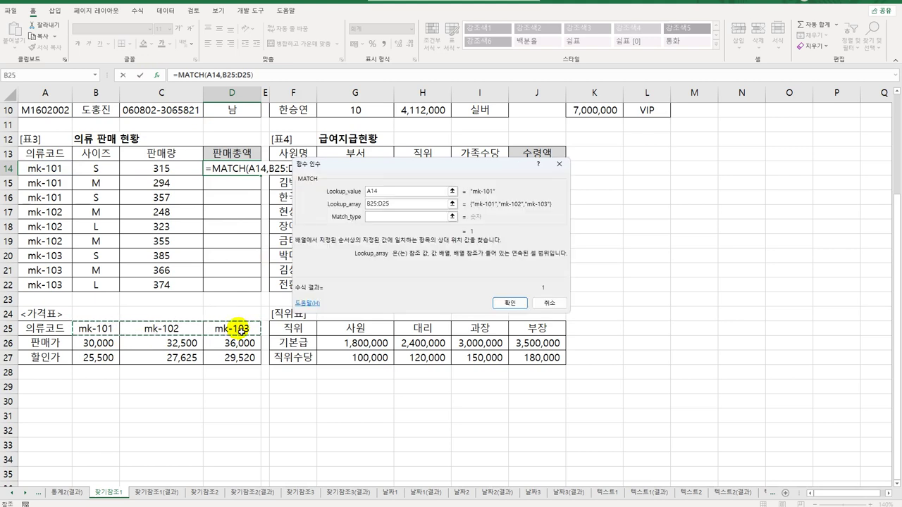
key(F4)
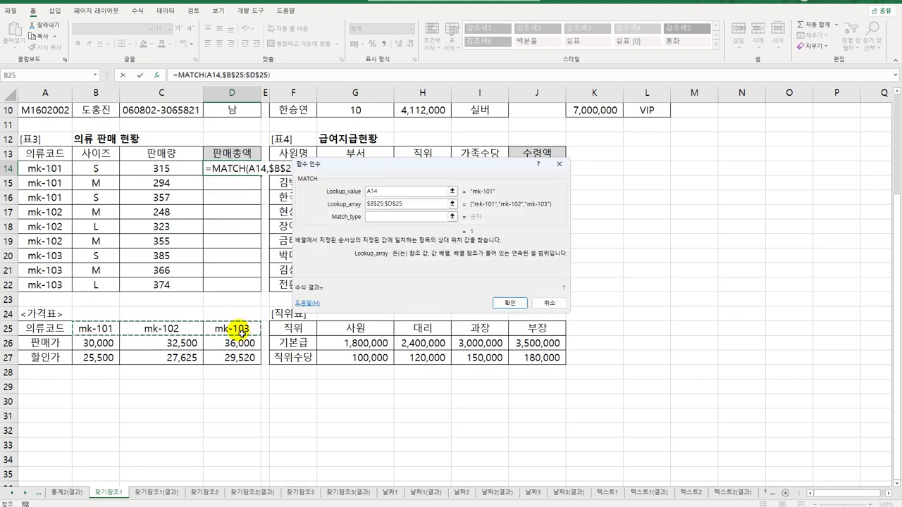
click(374, 217)
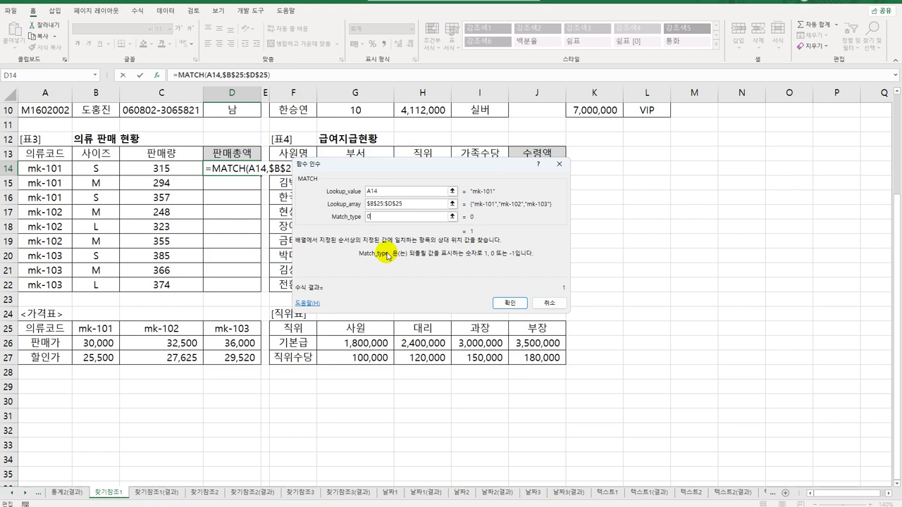
click(512, 303)
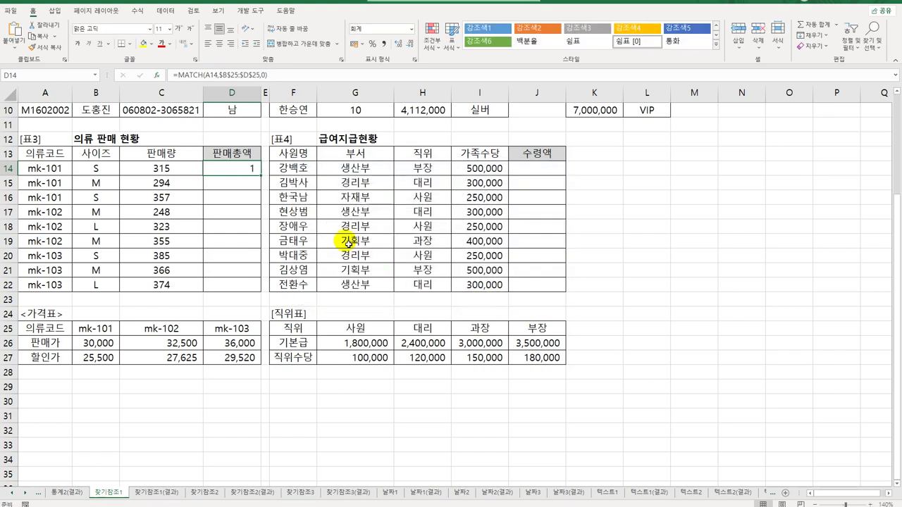
click(104, 329)
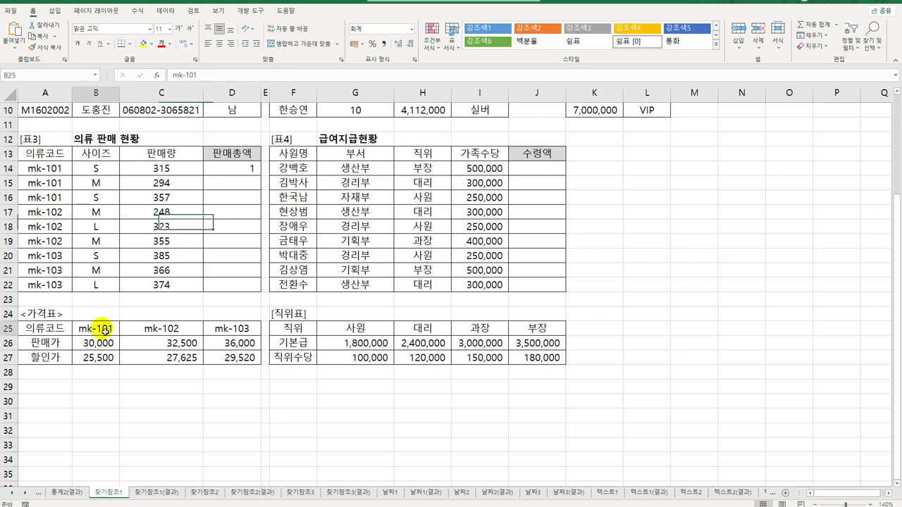
drag(104, 329, 236, 329)
click(248, 169)
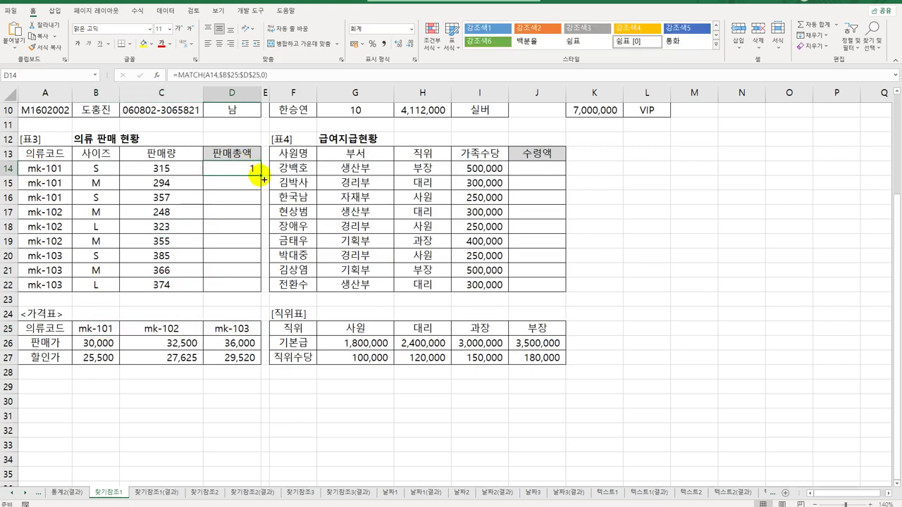
Step: Fill the MATCH formula from D14 down to D22 and review the 판매가 and 할인가 rows of the 가격표
drag(260, 178, 244, 292)
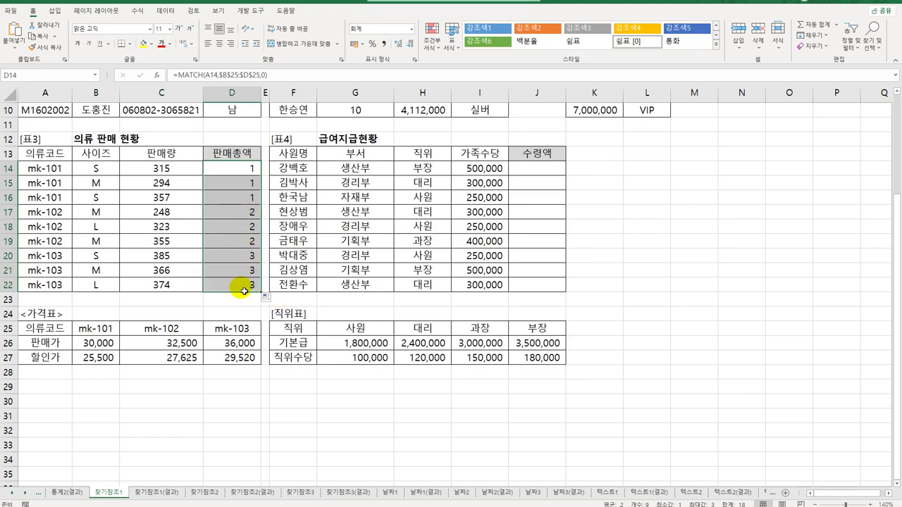
click(251, 172)
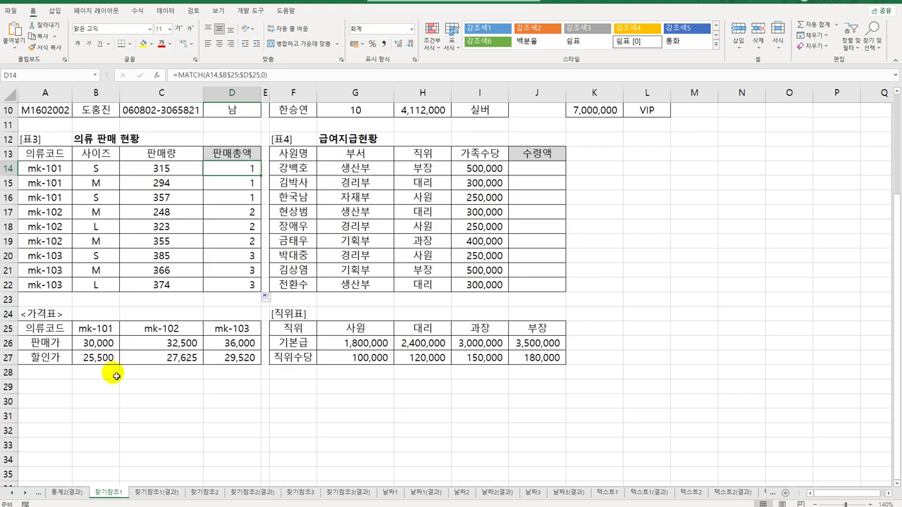
drag(97, 359, 223, 362)
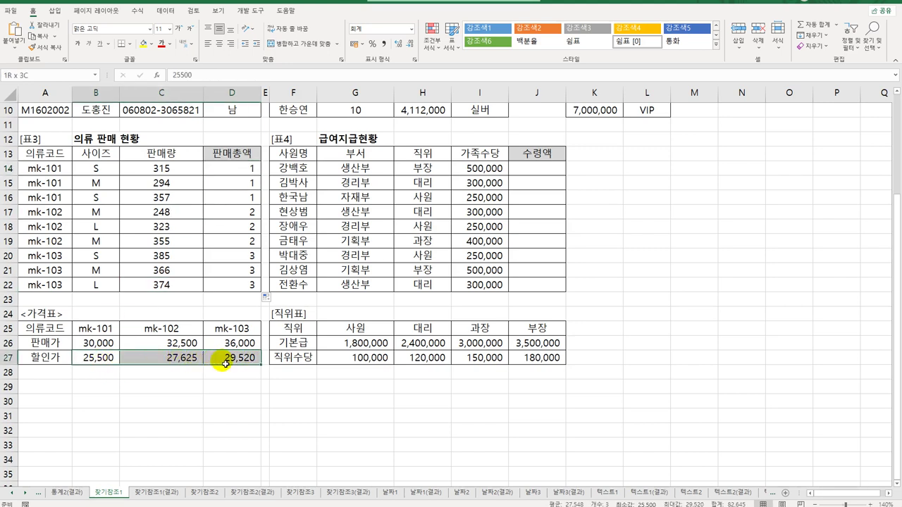
drag(101, 343, 233, 359)
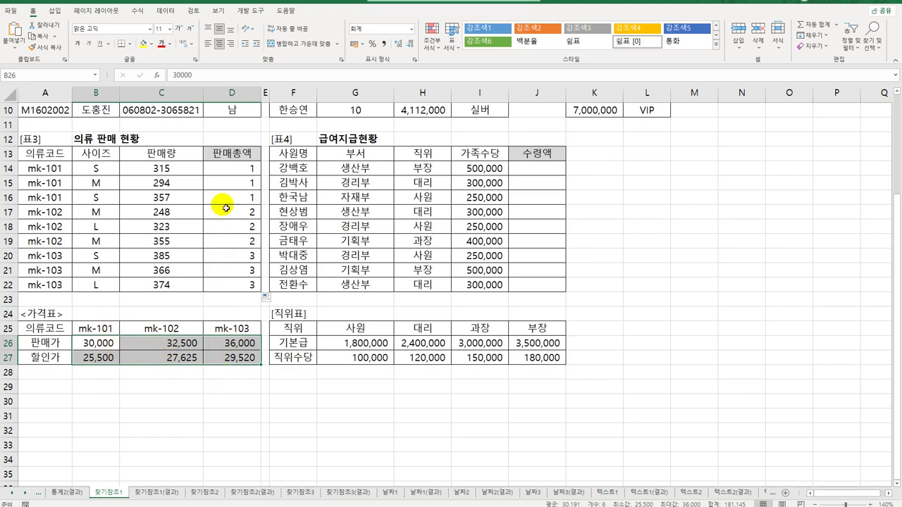
Step: Wrap the MATCH formula in D14 in an INDEX function with array $B$27:$D$27 and row number 1
click(240, 171)
double_click(240, 171)
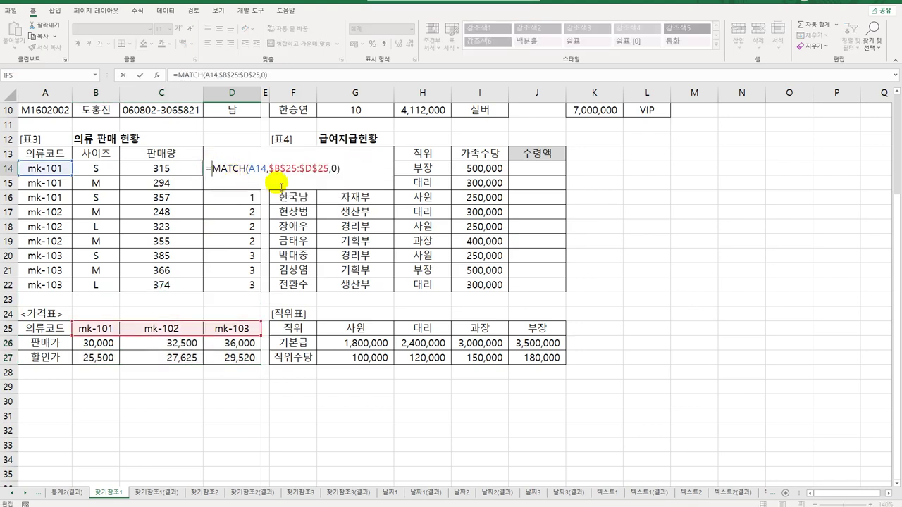
text(INDEX()
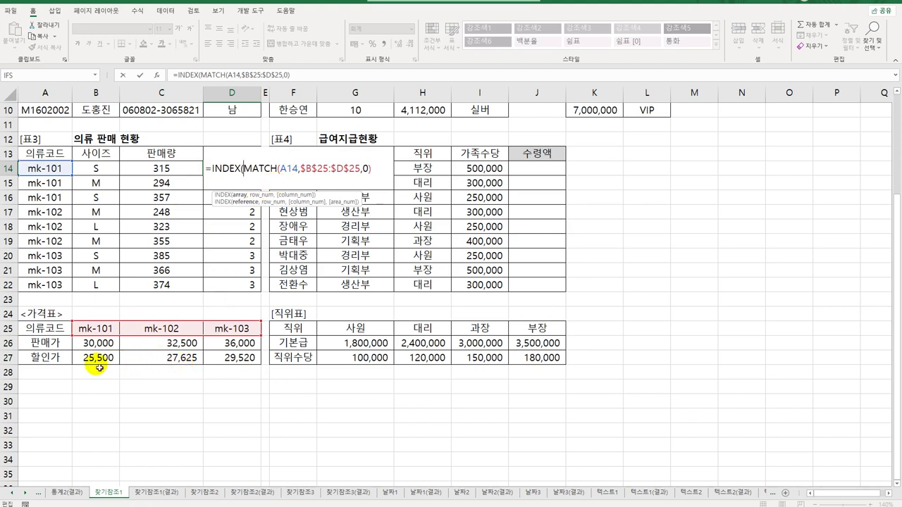
drag(99, 365, 240, 362)
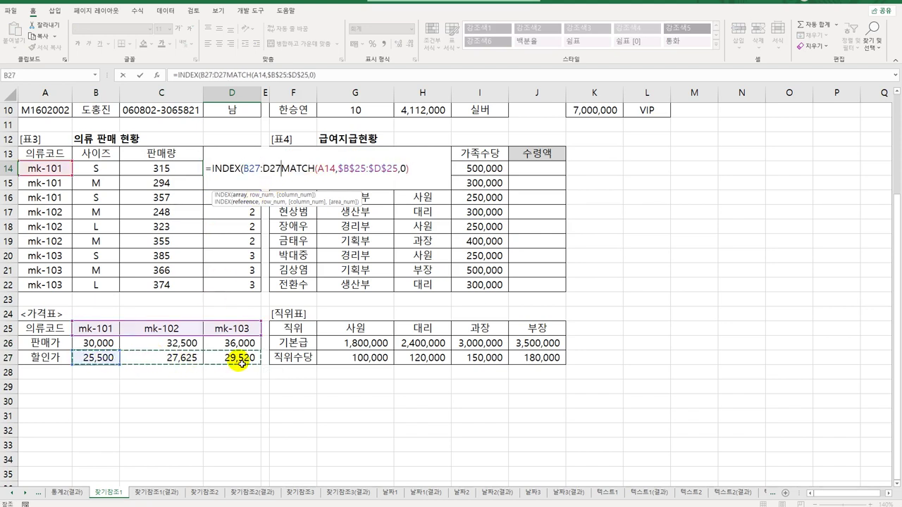
key(F4)
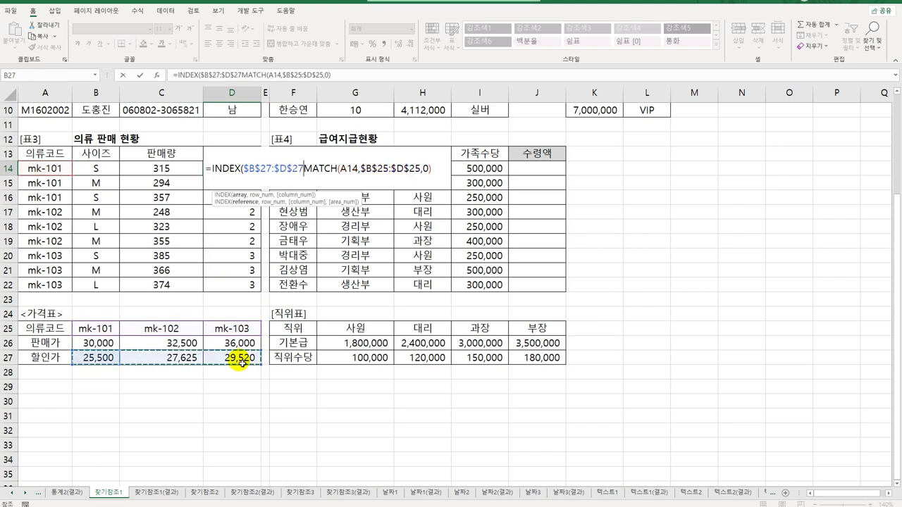
text(,)
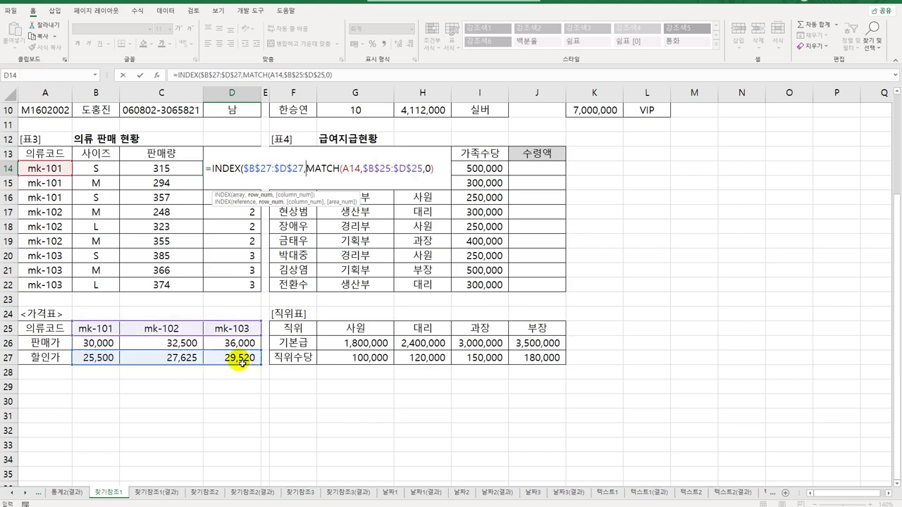
text(1,)
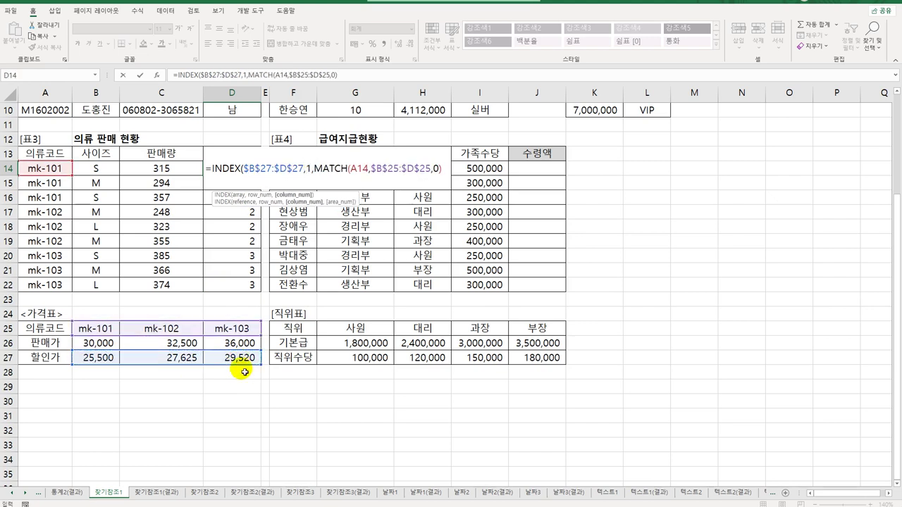
Step: Change the INDEX array in D14 to $B$26:$D$27 and the row number to 2, completing the formula
drag(305, 169, 249, 173)
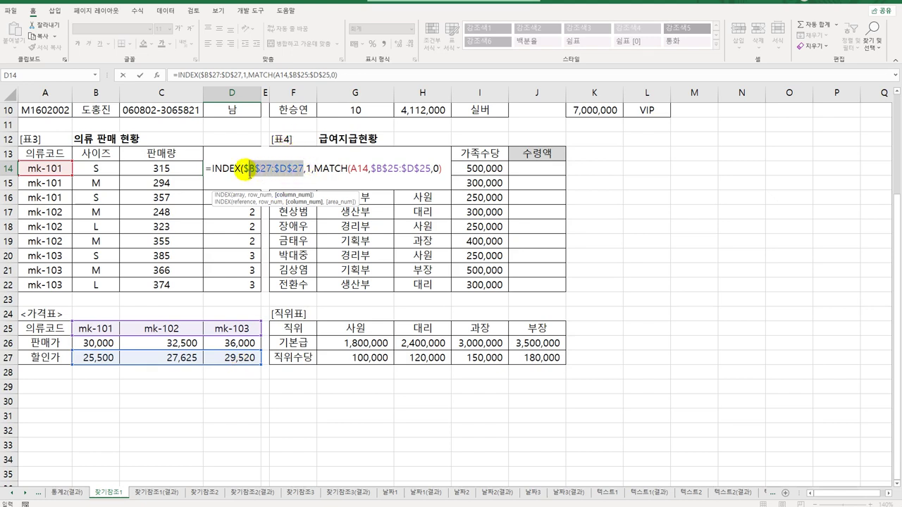
drag(94, 343, 215, 358)
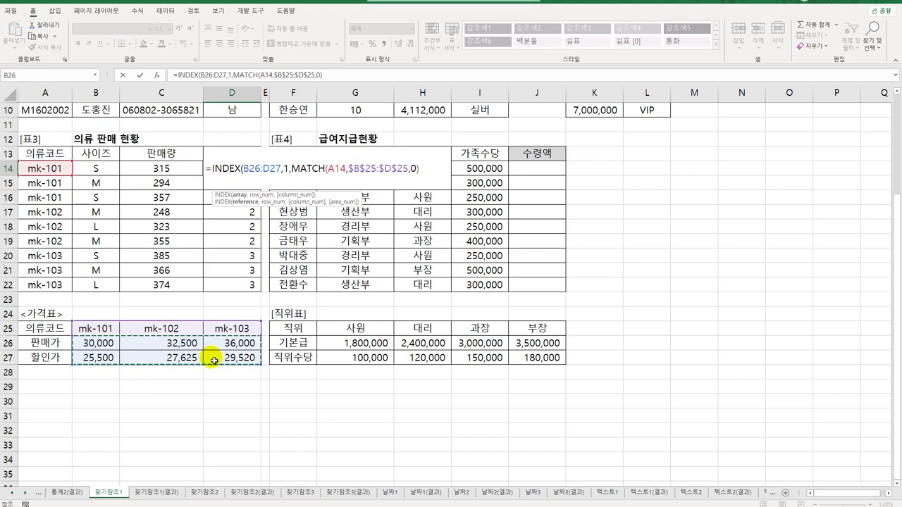
key(F4)
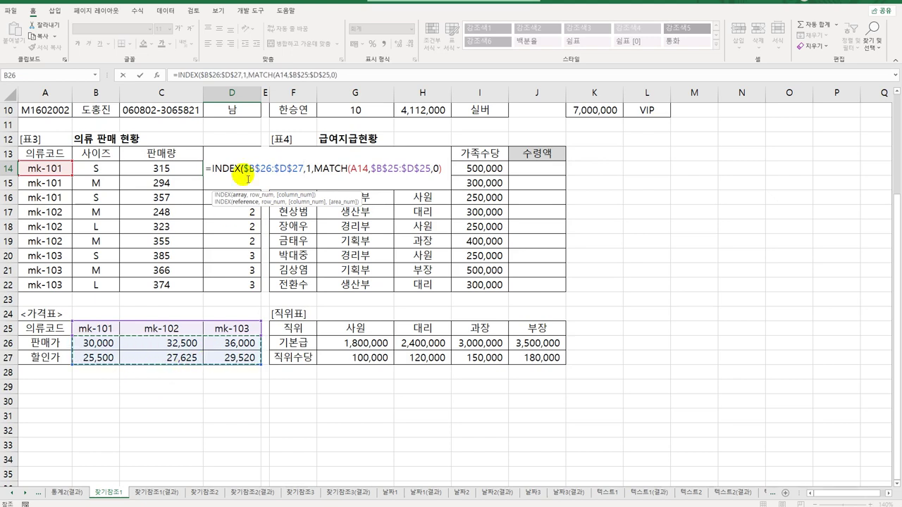
double_click(310, 169)
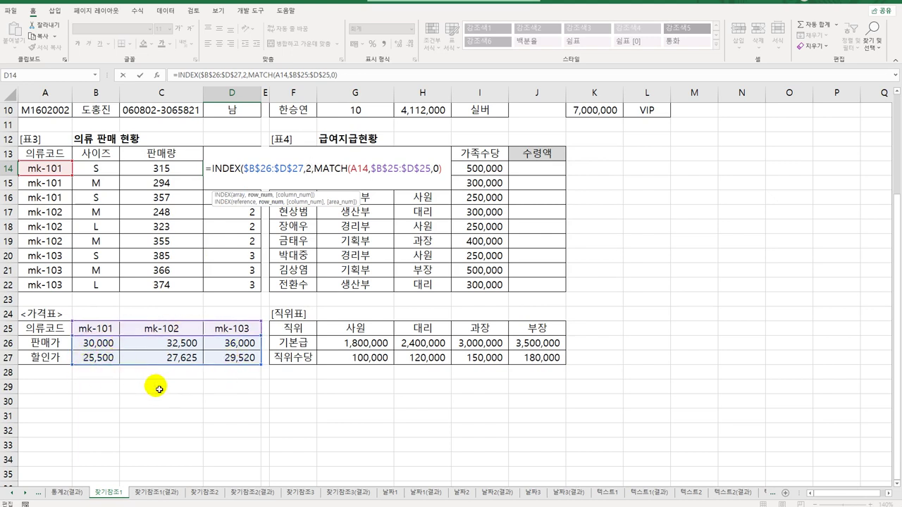
text(2)
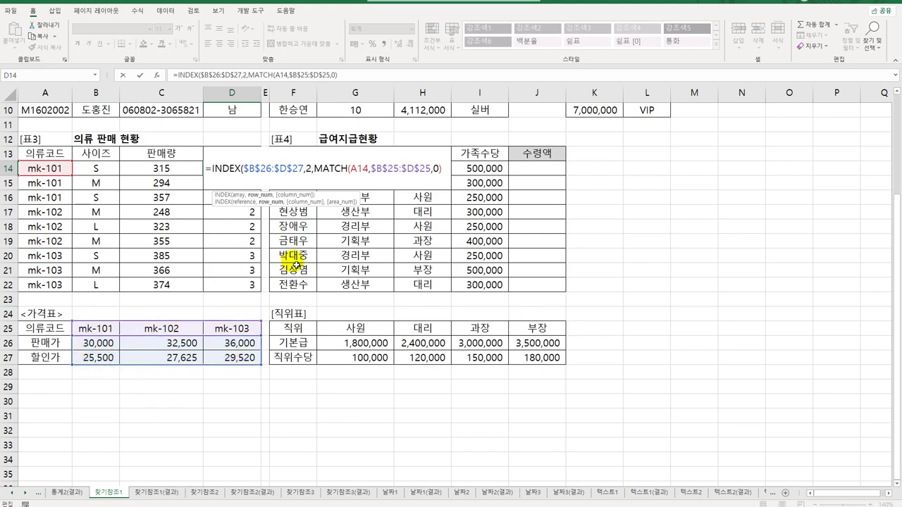
click(446, 170)
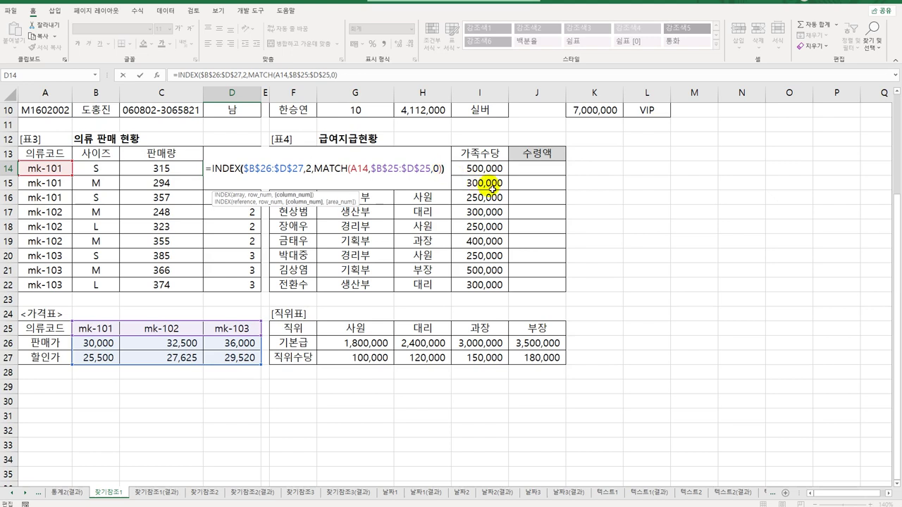
text())
key(Return)
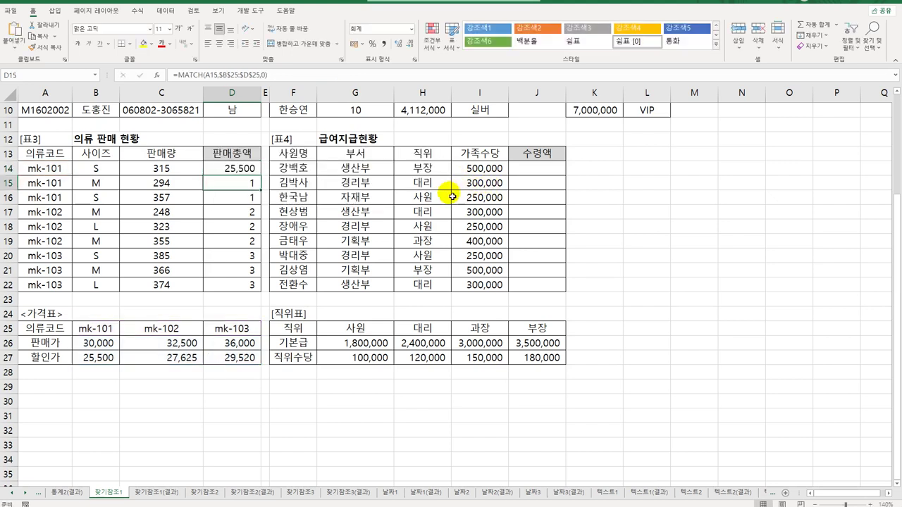
Step: Fill the INDEX formula from D14 down to D22 and check it against the 할인가 row of the 가격표
click(90, 357)
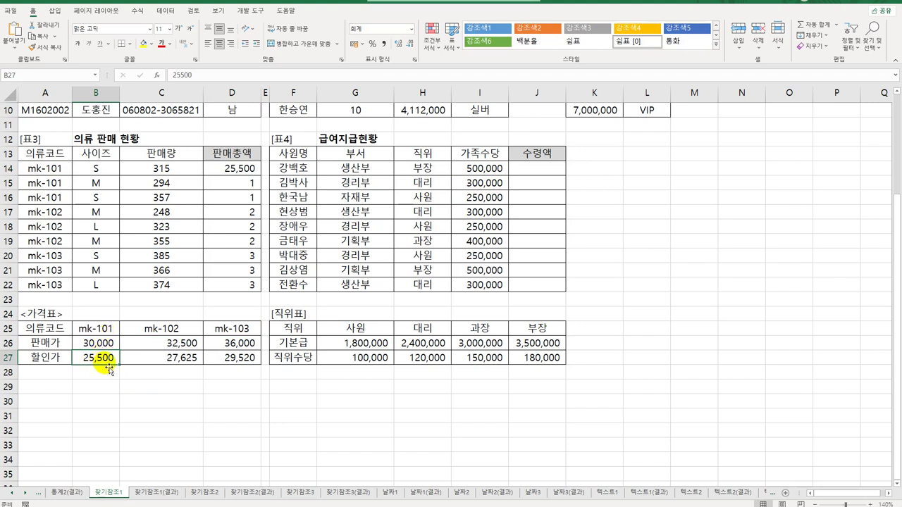
click(248, 169)
drag(260, 175, 251, 288)
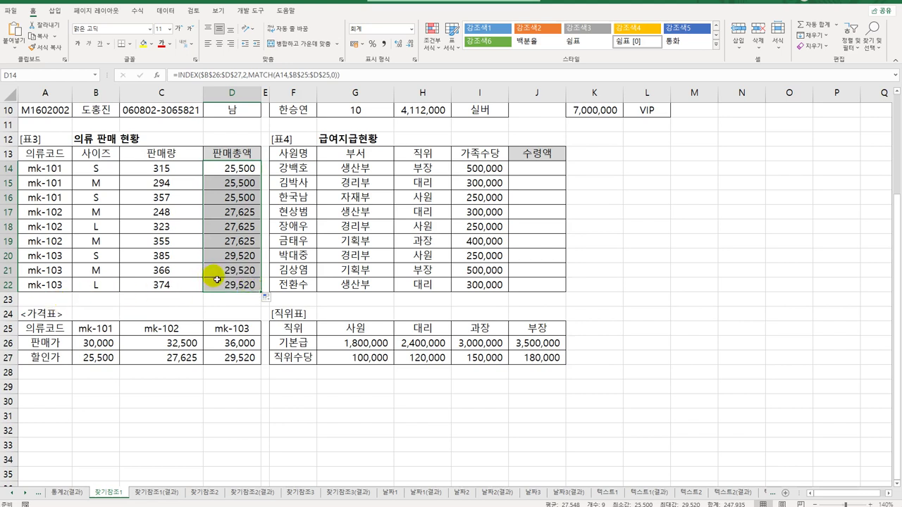
click(243, 360)
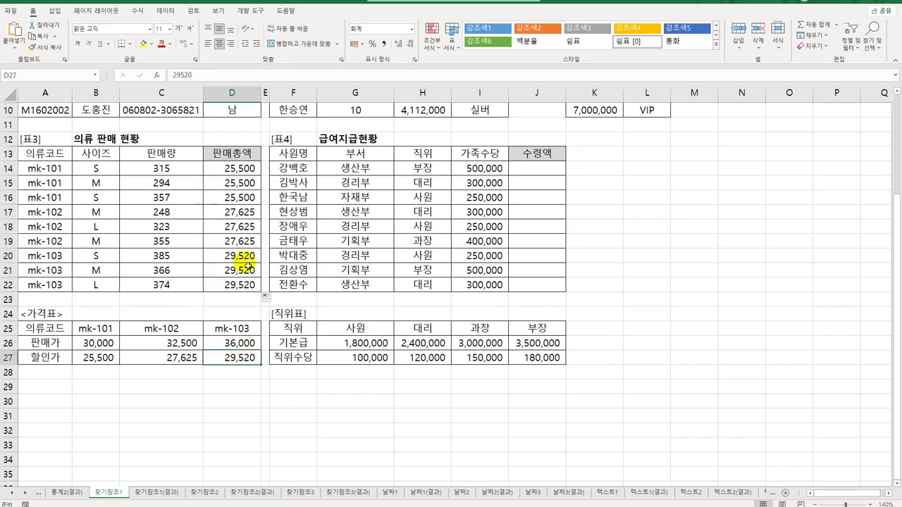
Step: Multiply the INDEX formula in D14 by the 판매량 in C14
click(248, 172)
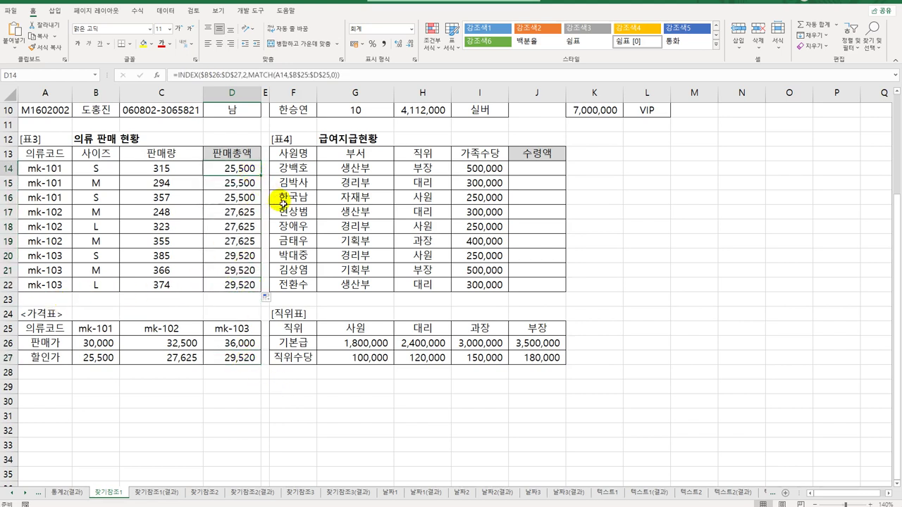
click(371, 75)
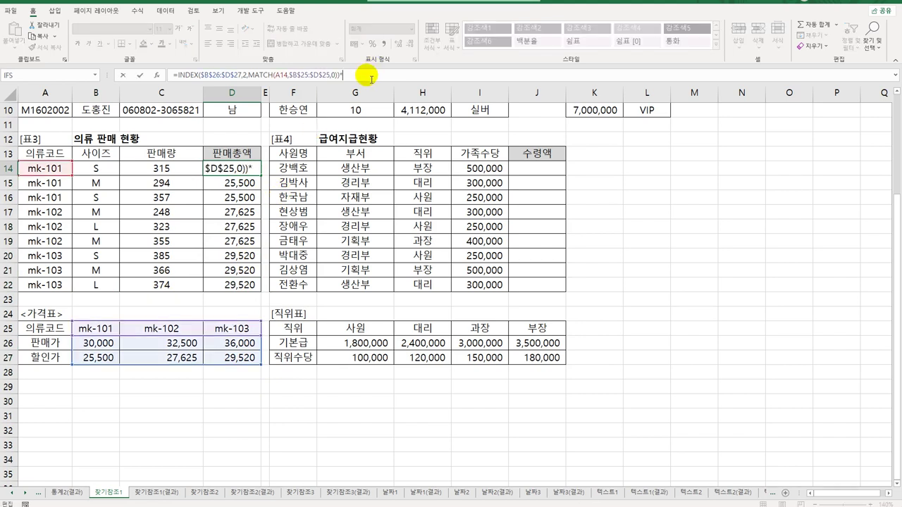
click(185, 169)
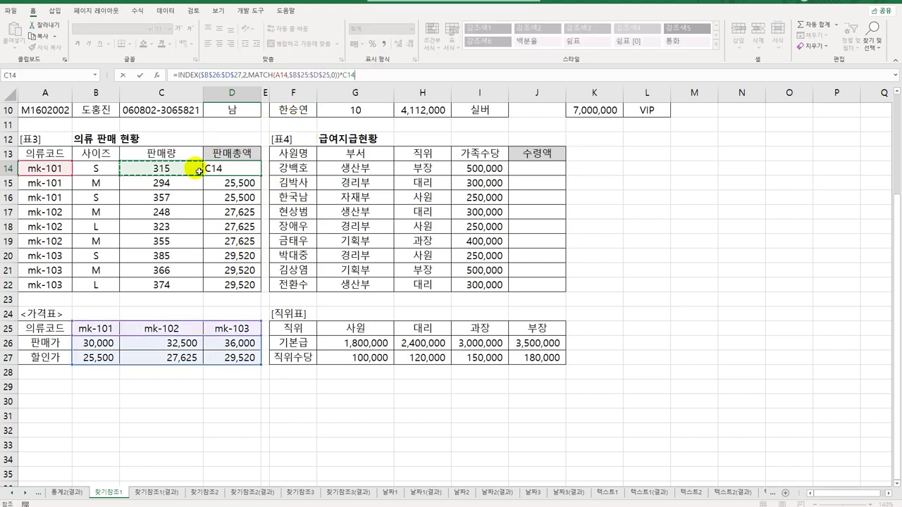
key(Return)
Step: Fill the 판매총액 formula from D14 down to D22 and widen column D to fit the amounts
click(246, 171)
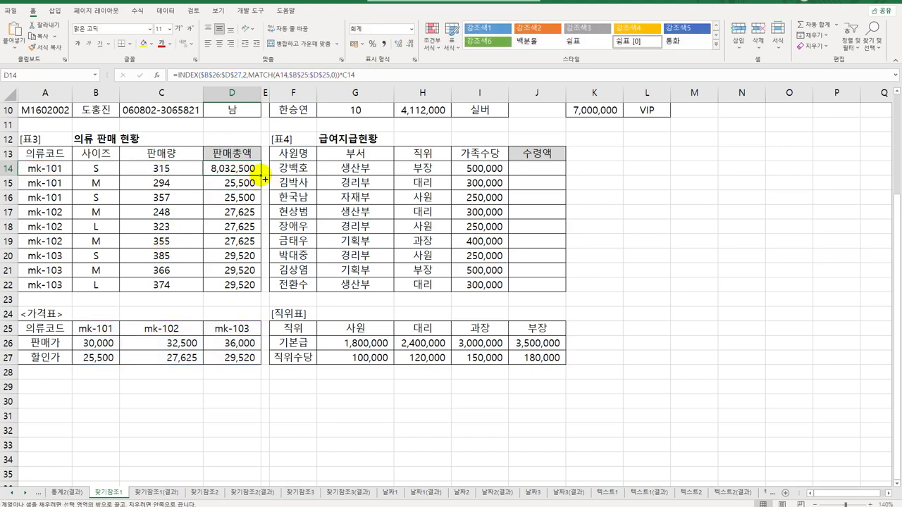
drag(262, 178, 261, 292)
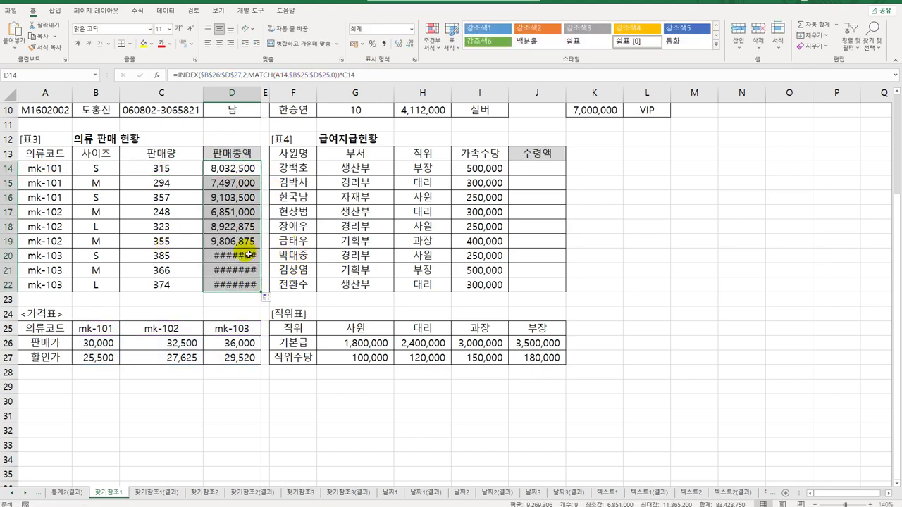
drag(260, 93, 269, 93)
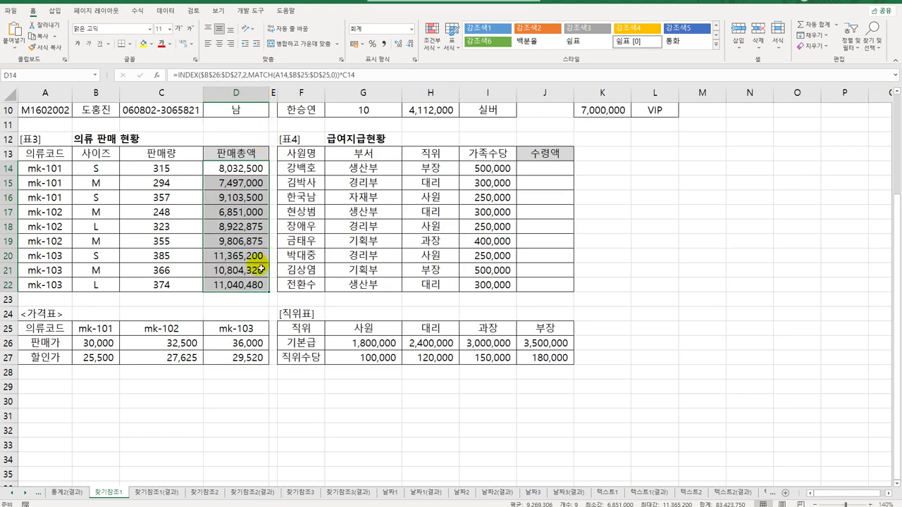
Step: Examine the 직위표 in G25:J27, including its 직위 headings and the 기본급 and 직위수당 rows
click(564, 172)
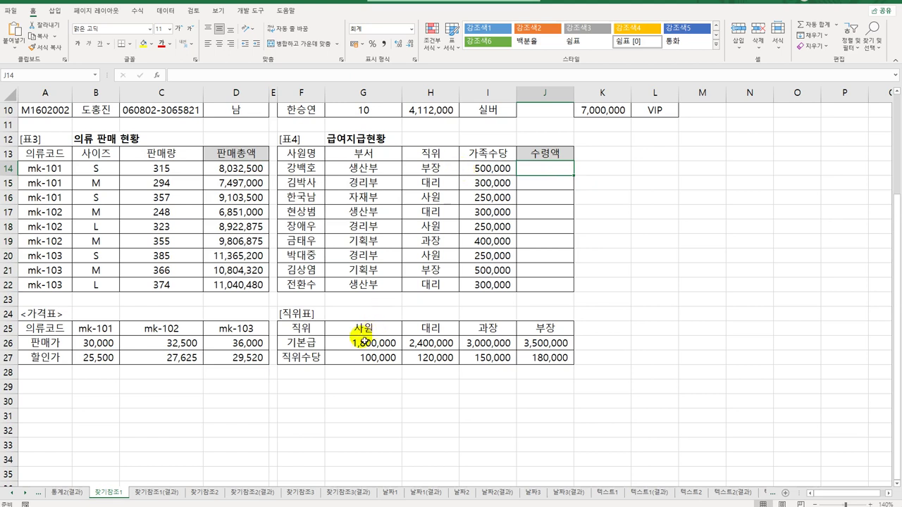
drag(381, 332, 530, 328)
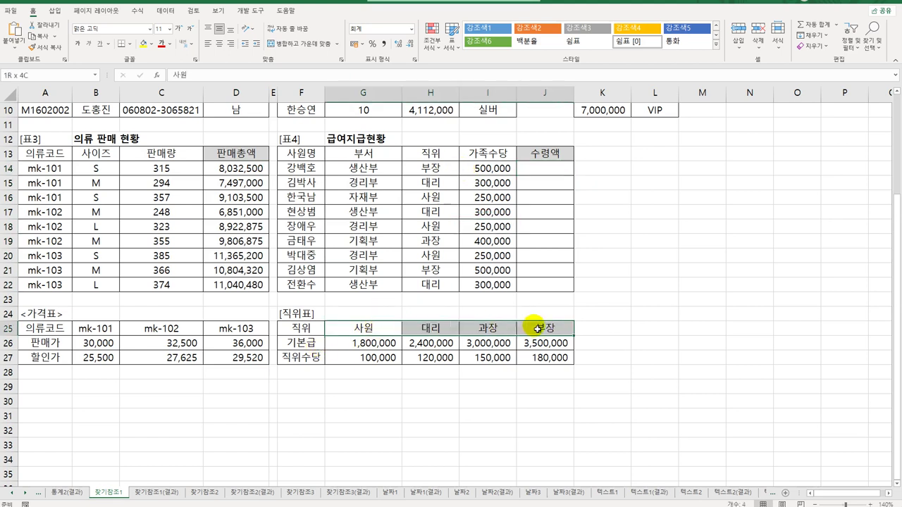
click(368, 345)
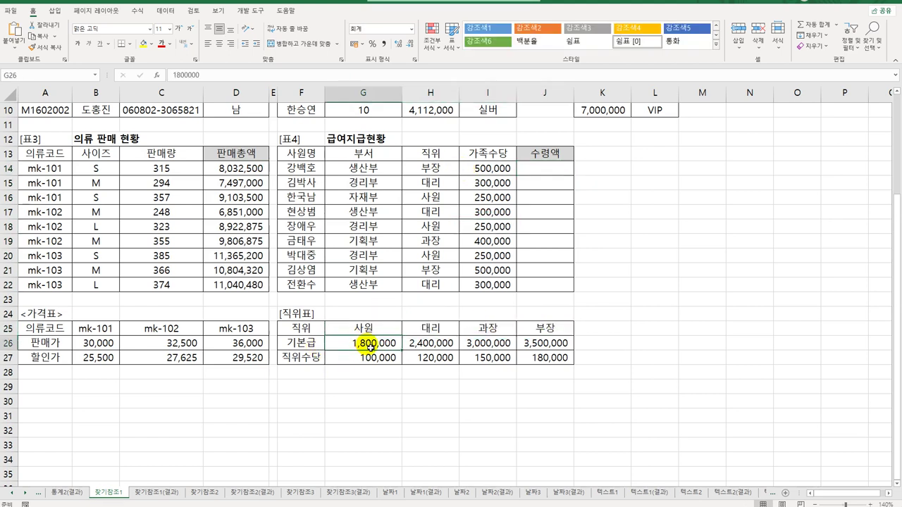
drag(368, 358, 537, 358)
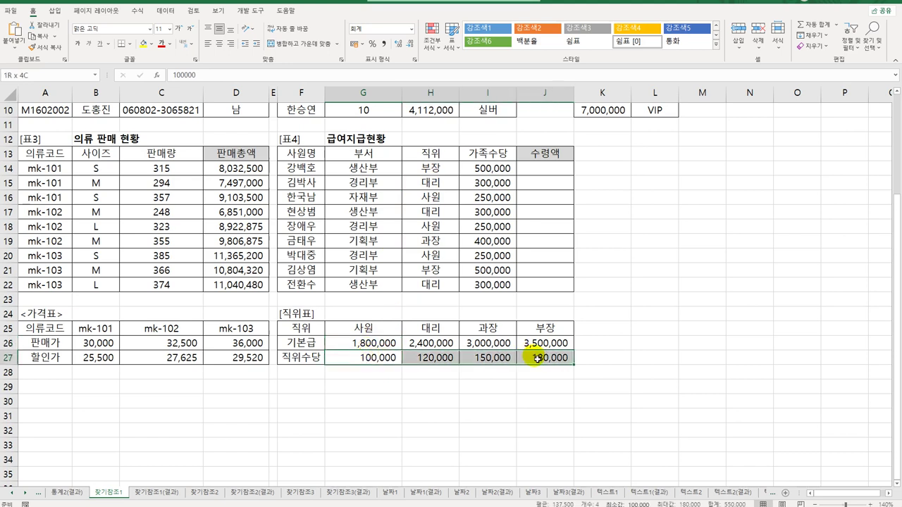
click(535, 175)
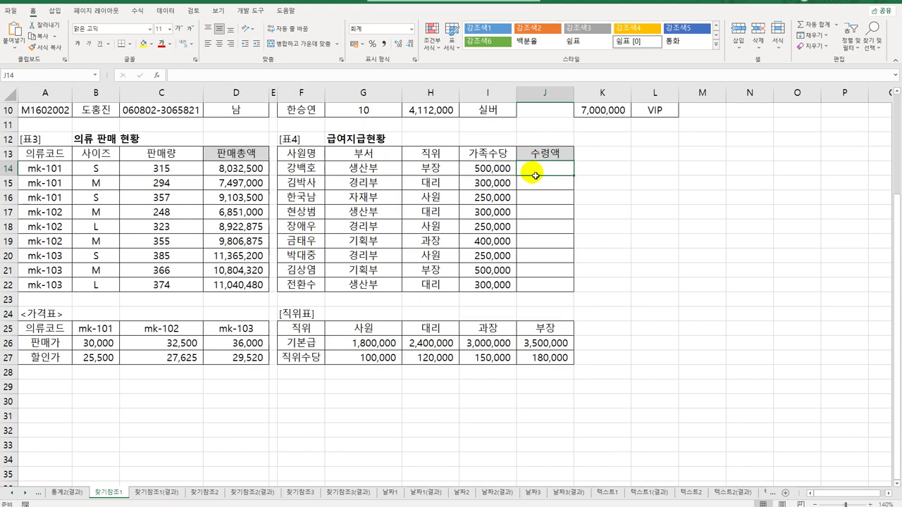
drag(363, 328, 541, 362)
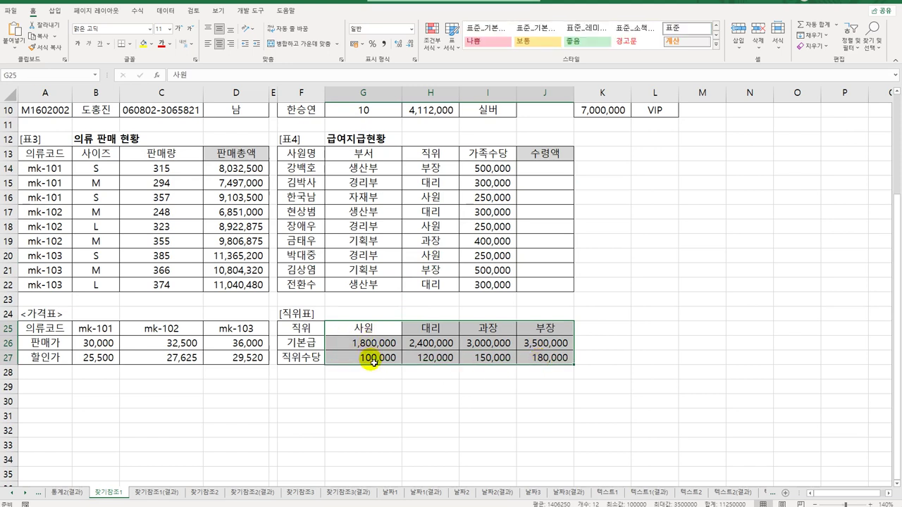
Step: Start an HLOOKUP formula in J14 with H14 as the lookup value and the absolute range $G$25:$J$27 as the table array
click(543, 172)
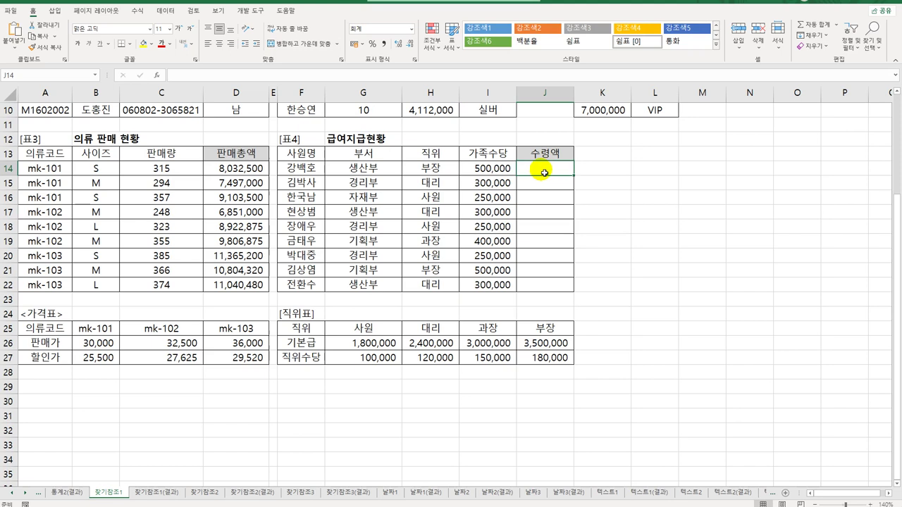
text(=HL)
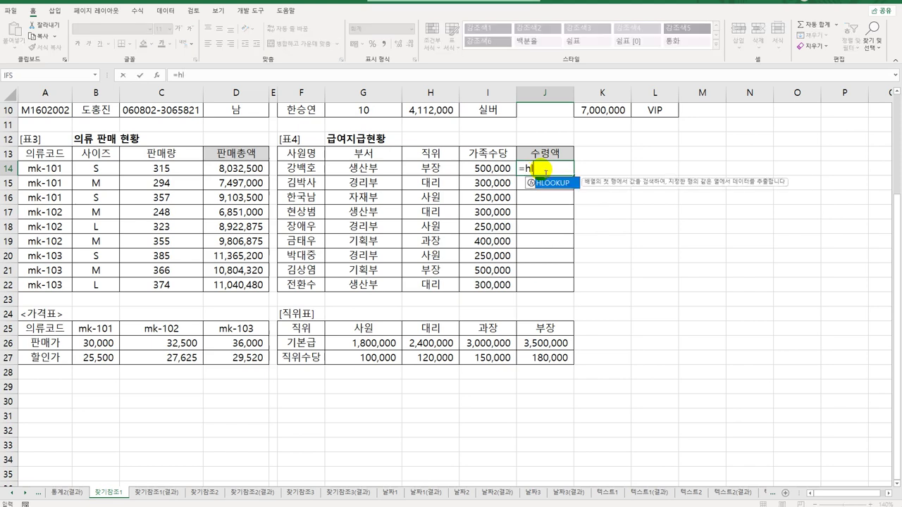
key(Tab)
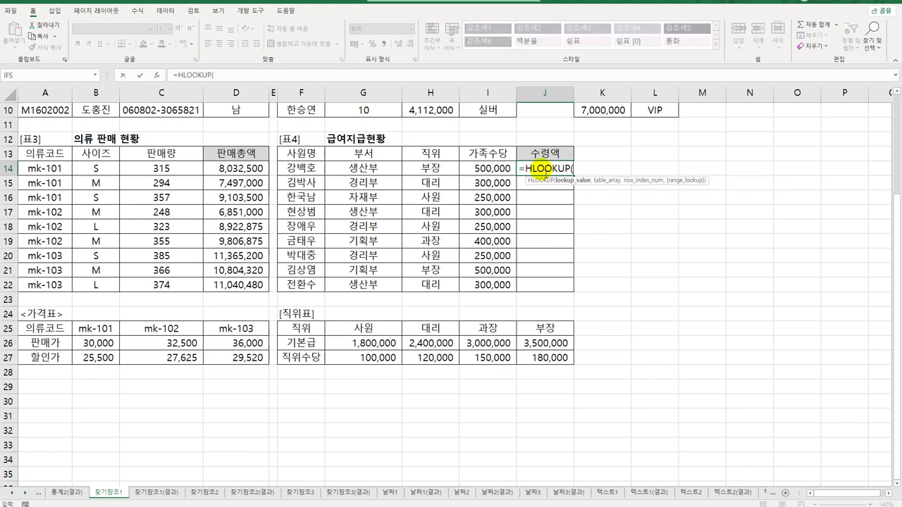
click(157, 74)
drag(493, 157, 292, 120)
click(434, 167)
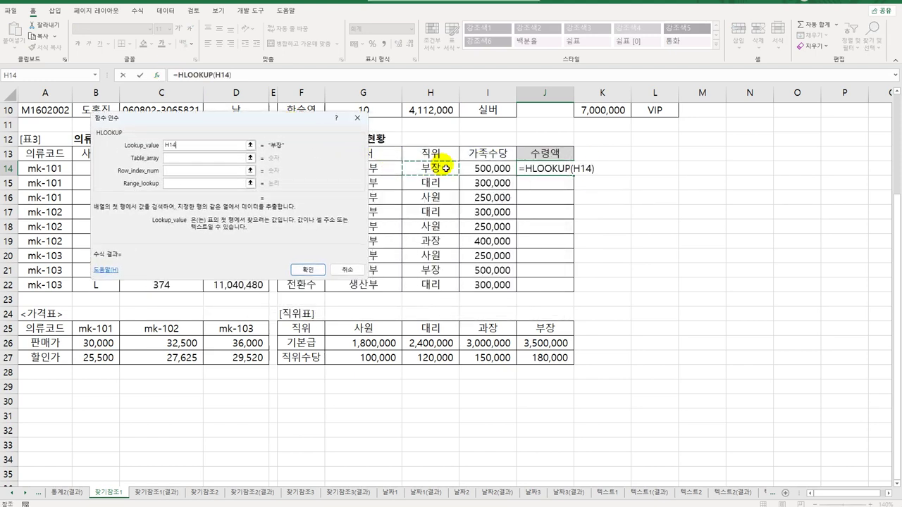
click(195, 158)
drag(358, 328, 534, 364)
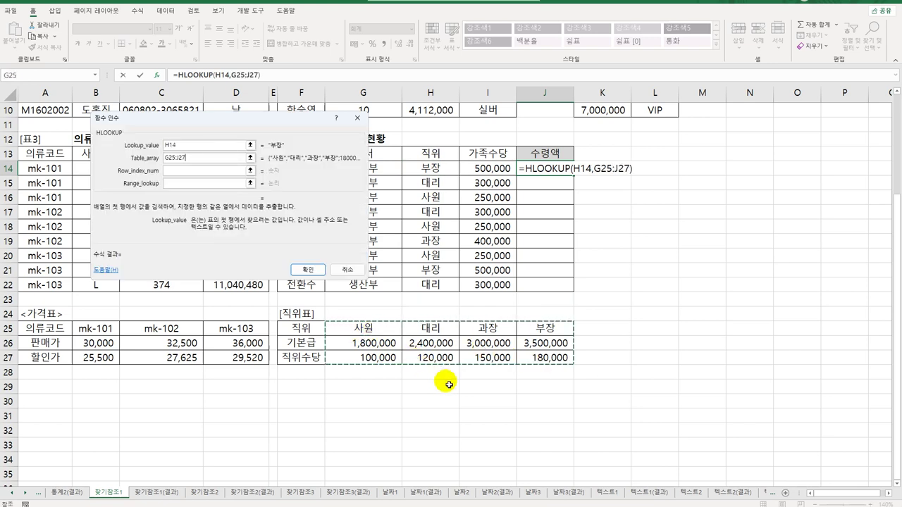
key(F4)
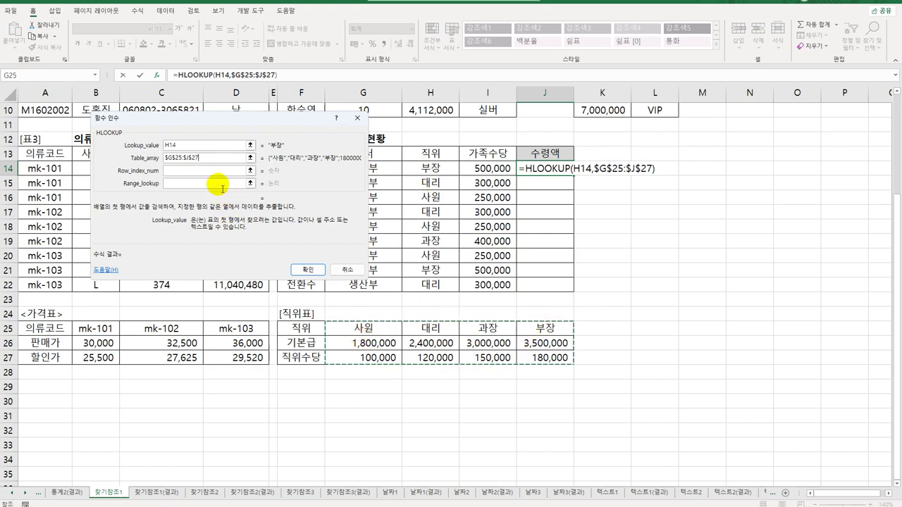
Step: Complete the HLOOKUP with row index 2 and range lookup 0, and fill it from J14 down to J22
click(199, 171)
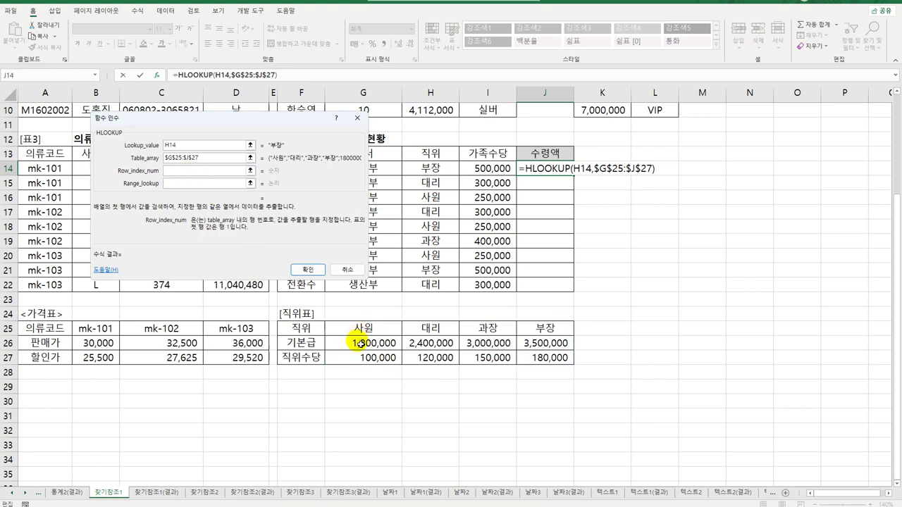
text(2)
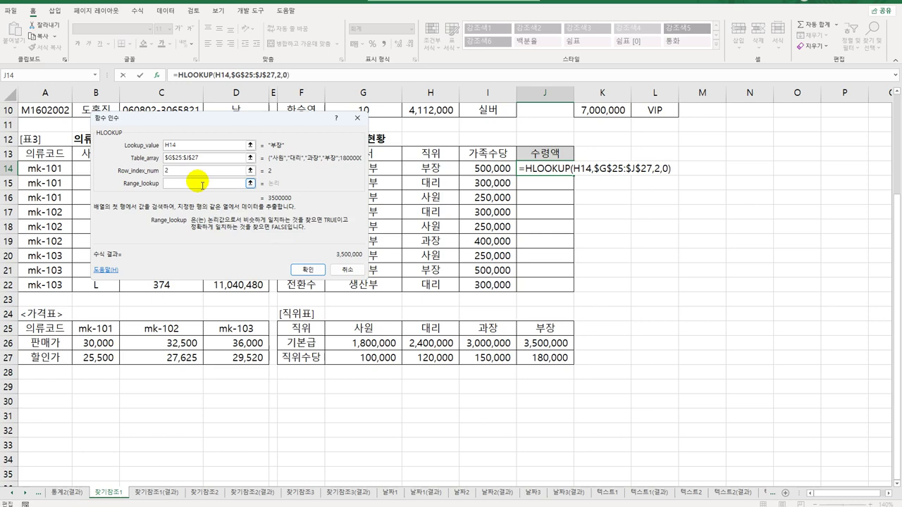
text(0)
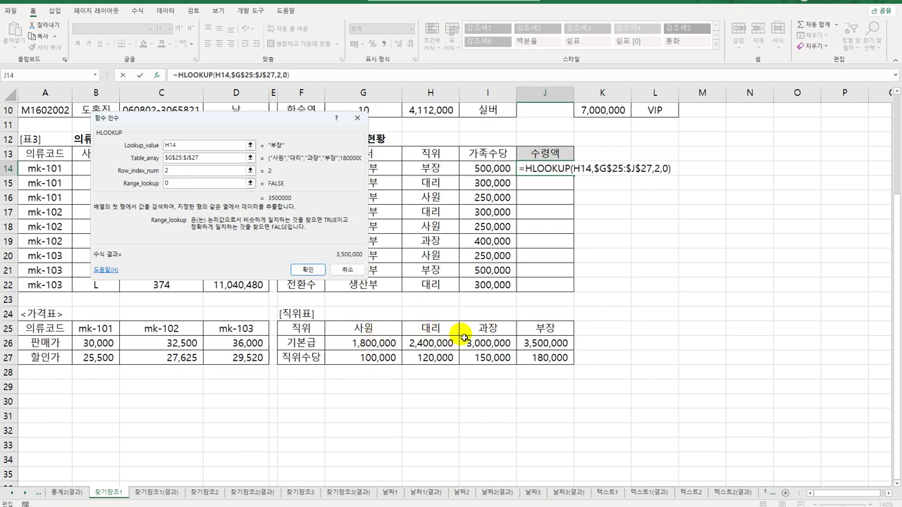
click(308, 269)
drag(574, 176, 574, 292)
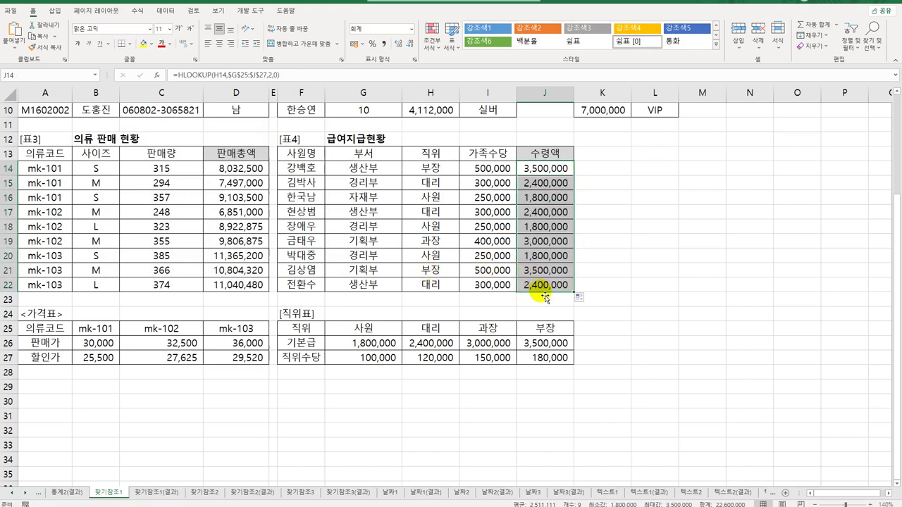
Step: Add a second copy of the HLOOKUP to the J14 formula, with its row index set to 3 for the 직위수당
click(546, 168)
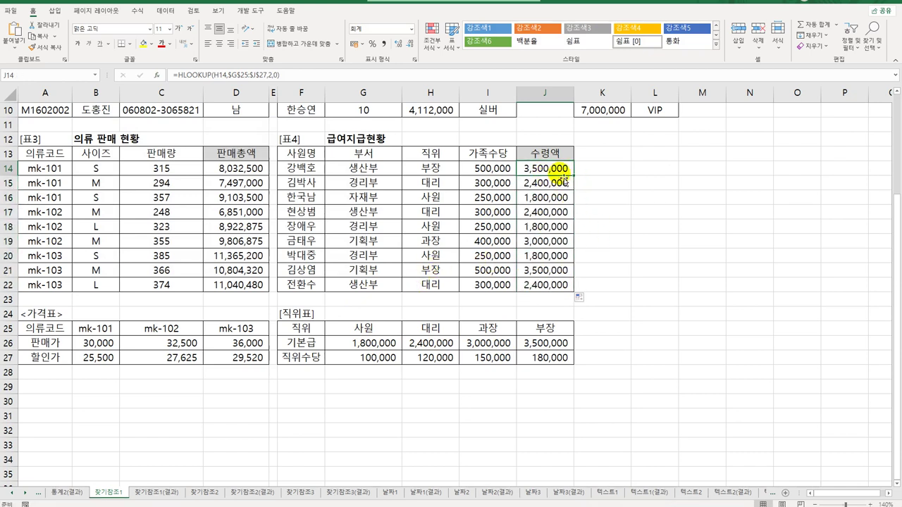
double_click(556, 169)
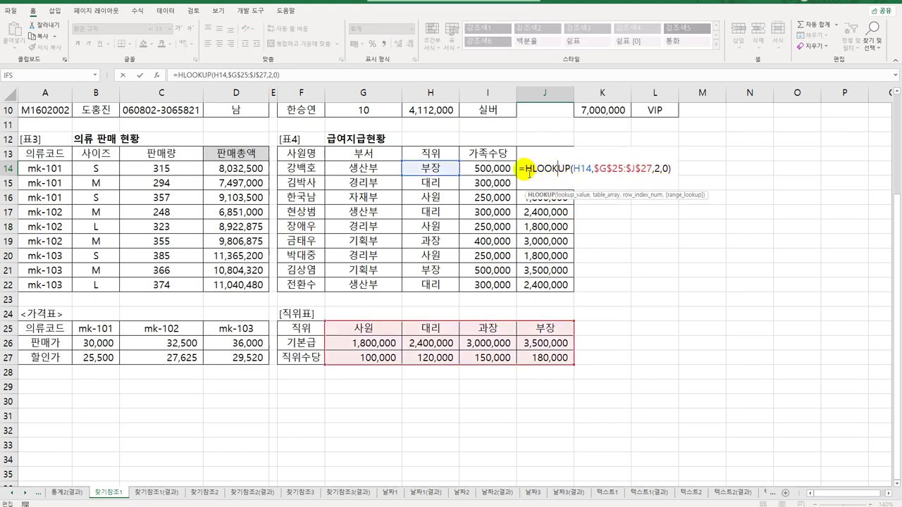
drag(528, 172, 686, 176)
key(ctrl+c)
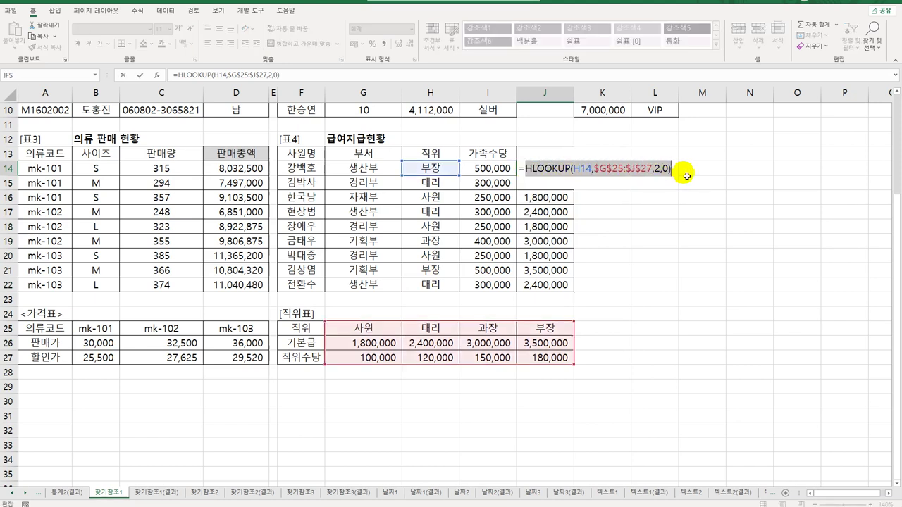
click(671, 169)
text(+)
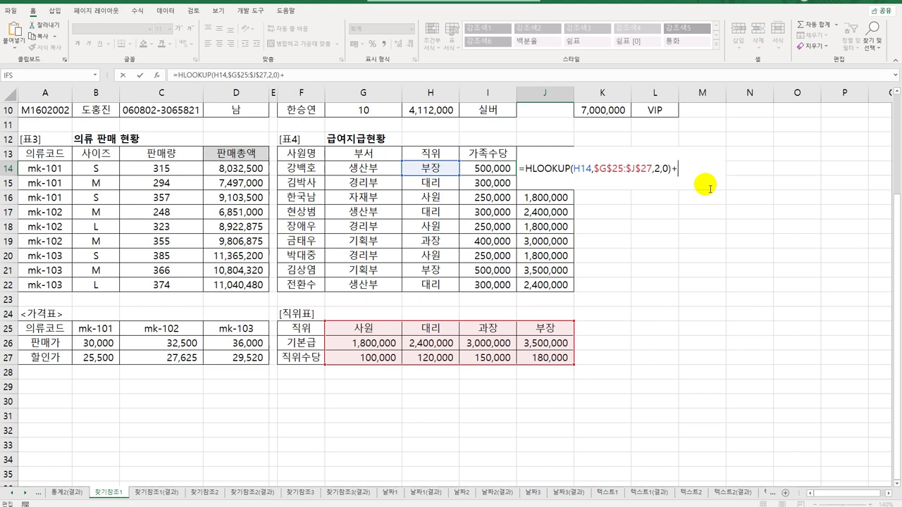
key(ctrl+v)
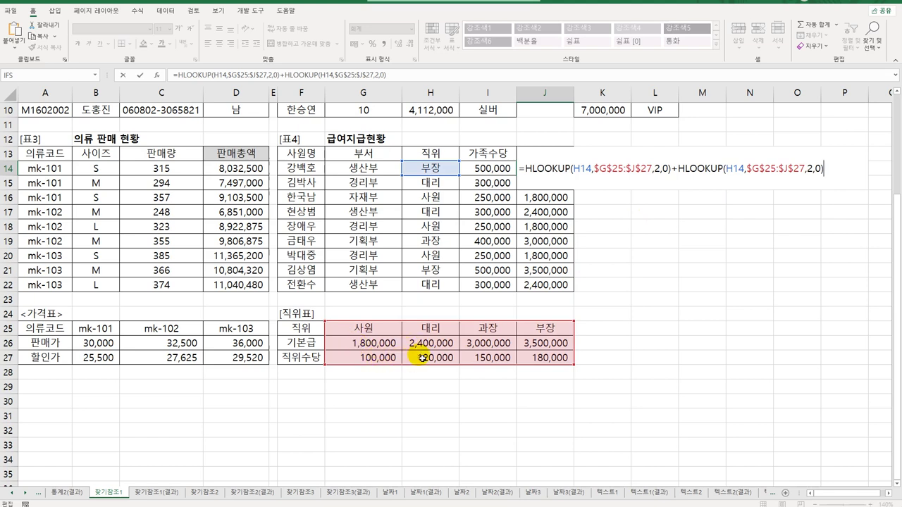
double_click(811, 169)
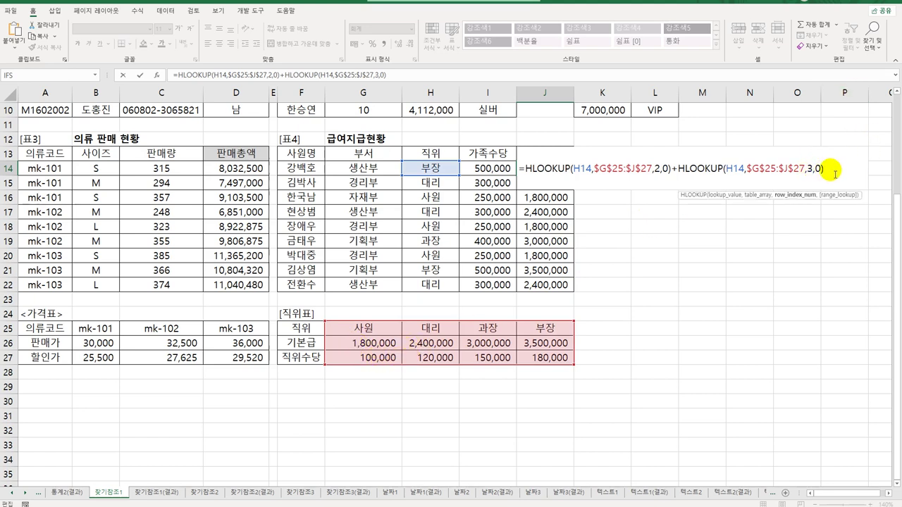
Step: Add the 가족수당 in I14 to the J14 formula and fill the 수령액 formula down to J22
click(834, 173)
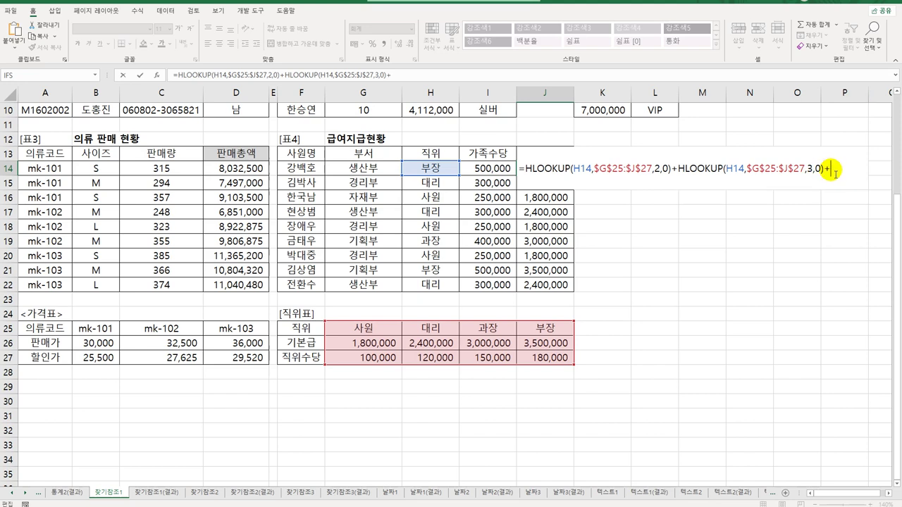
text(+)
click(501, 171)
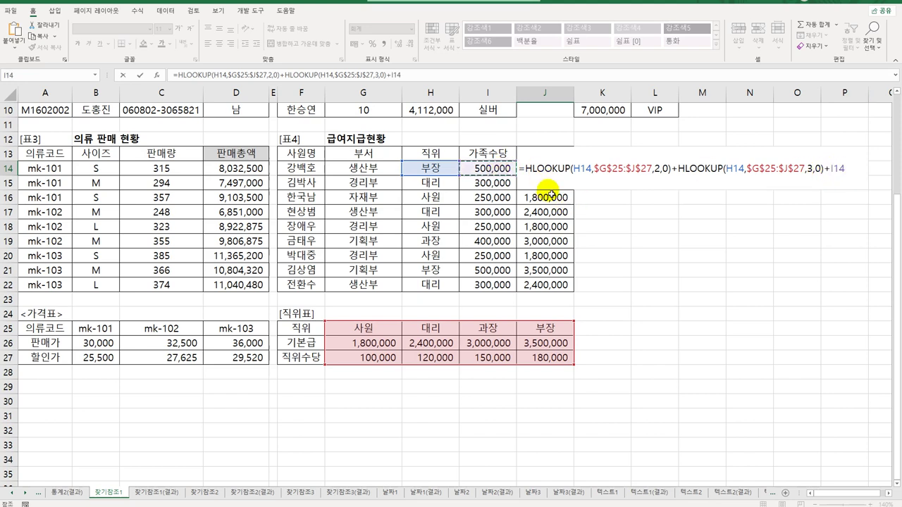
key(Return)
click(549, 169)
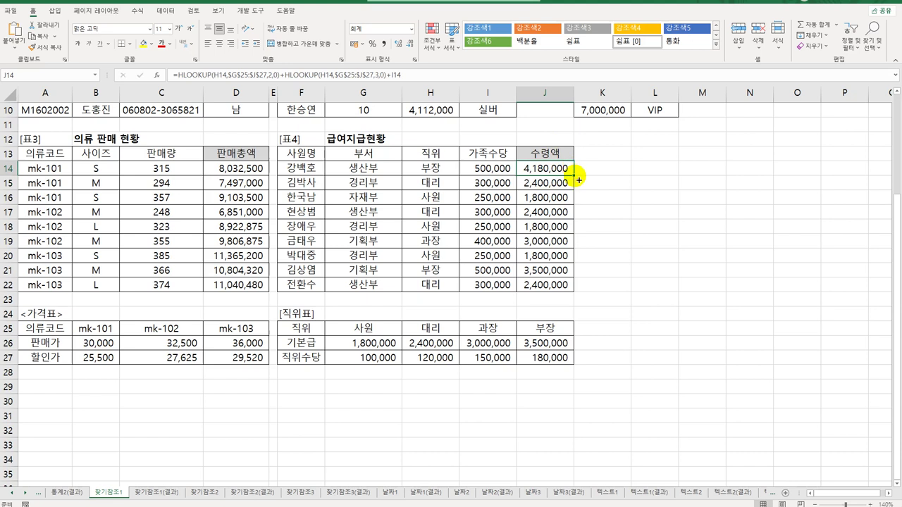
drag(575, 176, 573, 289)
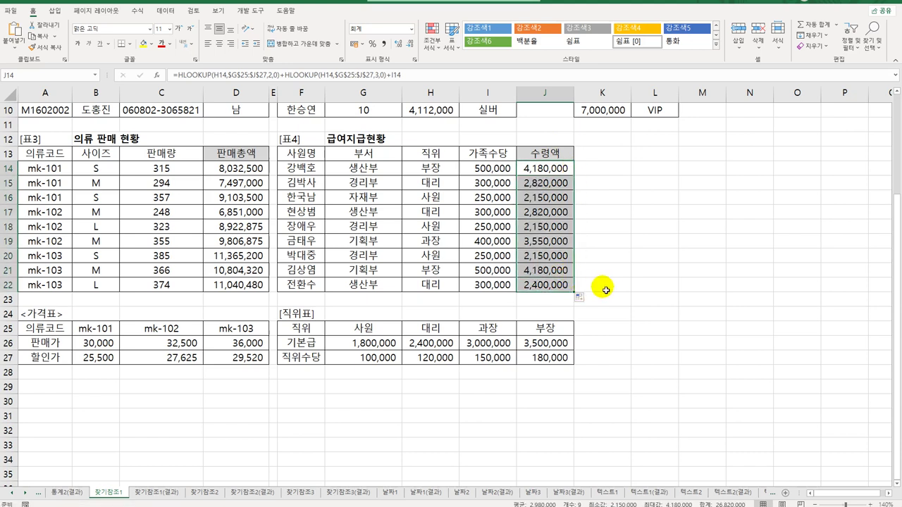
click(556, 288)
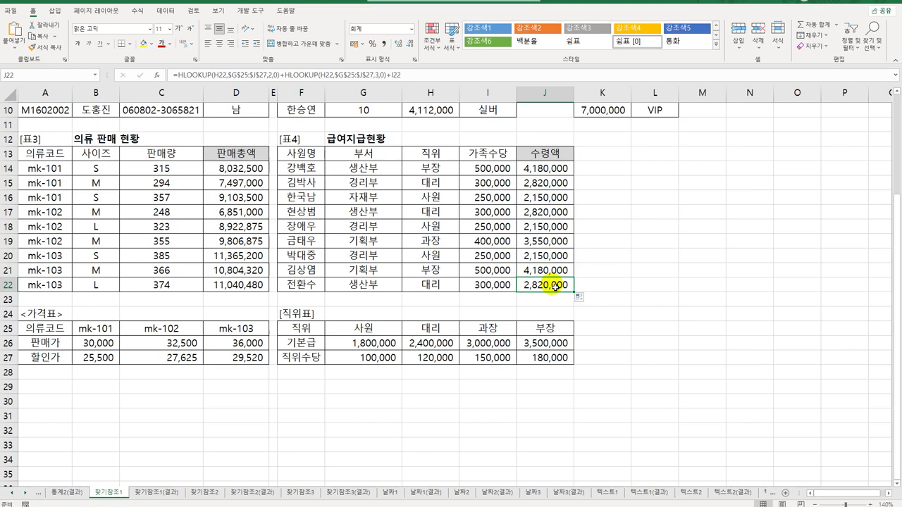
Step: Compare the finished tables with the 찾기참조1(결과) sheet, widening its column D to fit the 판매총액 amounts
scroll(556, 286, up, 3)
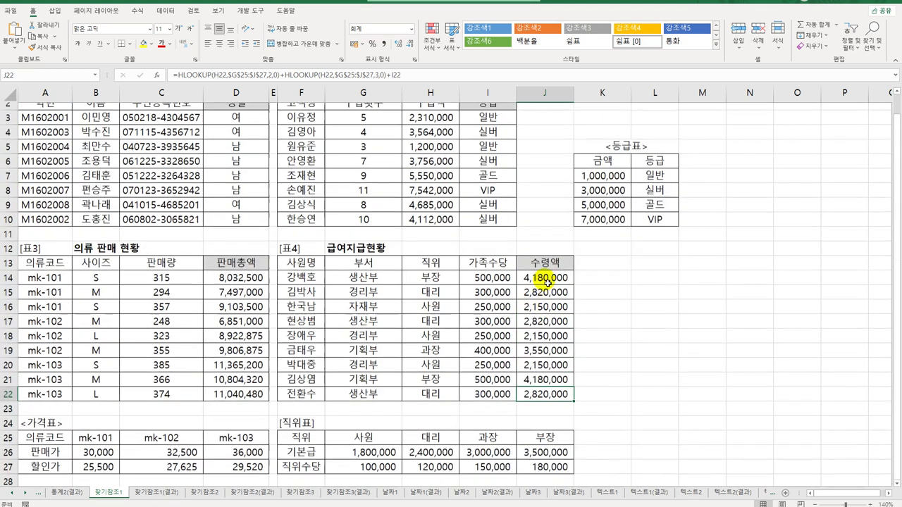
click(150, 495)
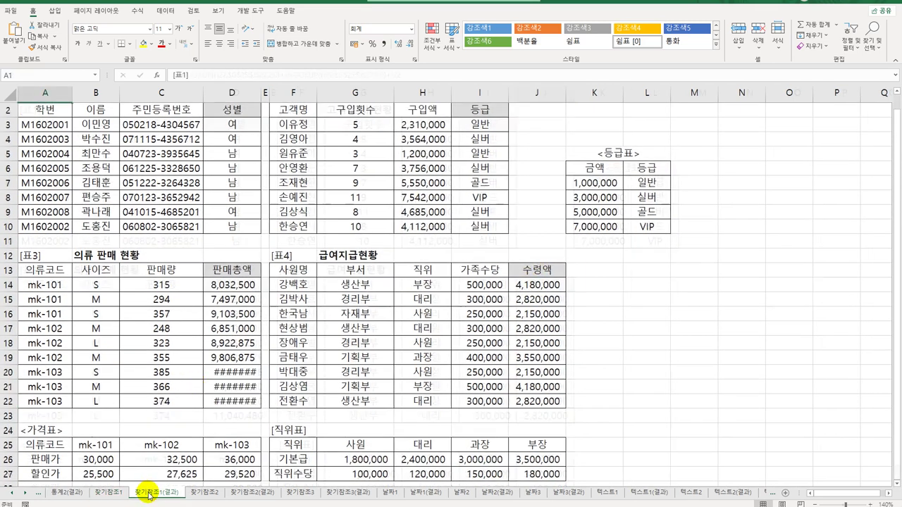
scroll(177, 448, up, 1)
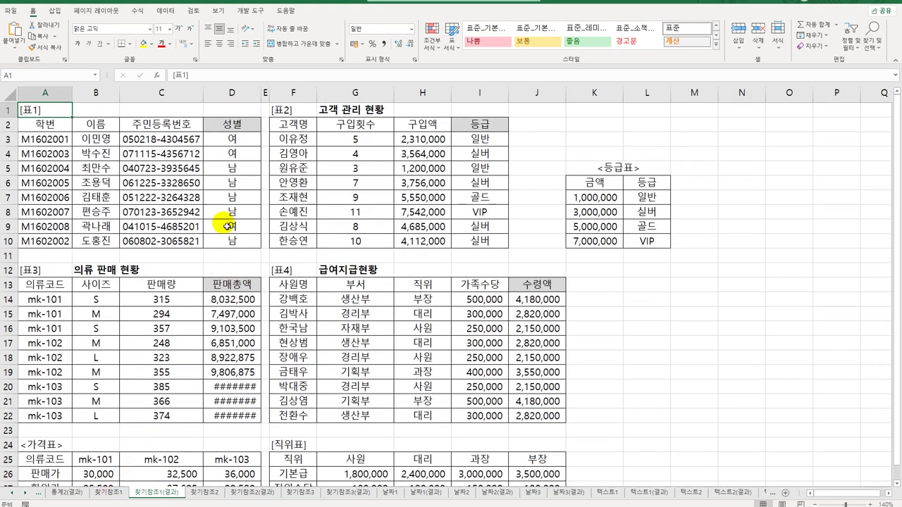
double_click(261, 94)
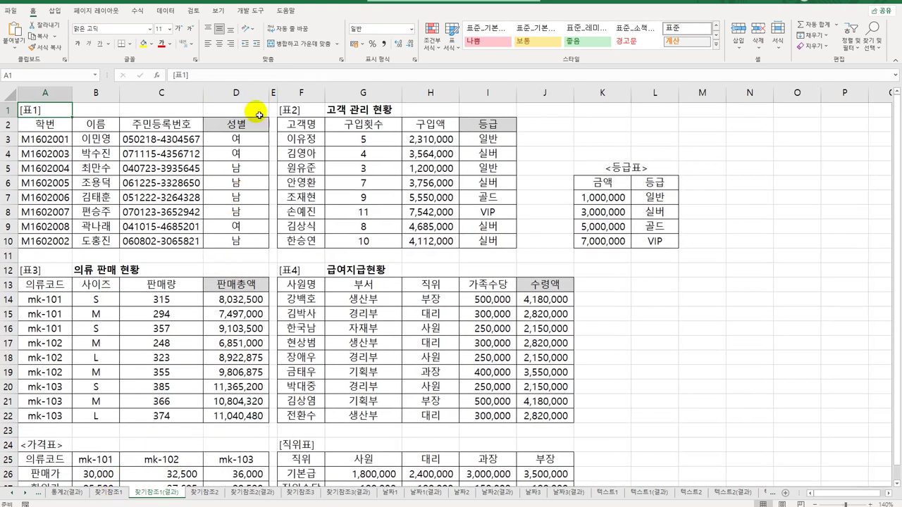
click(118, 495)
click(155, 494)
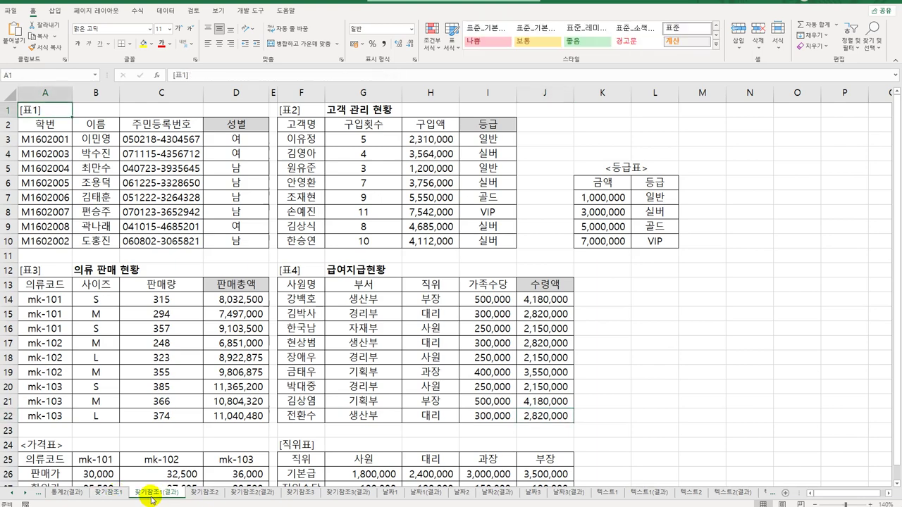
Step: Switch to the 찾기참조2 sheet and select the first 부서명 cell, D3, in 표1
click(206, 494)
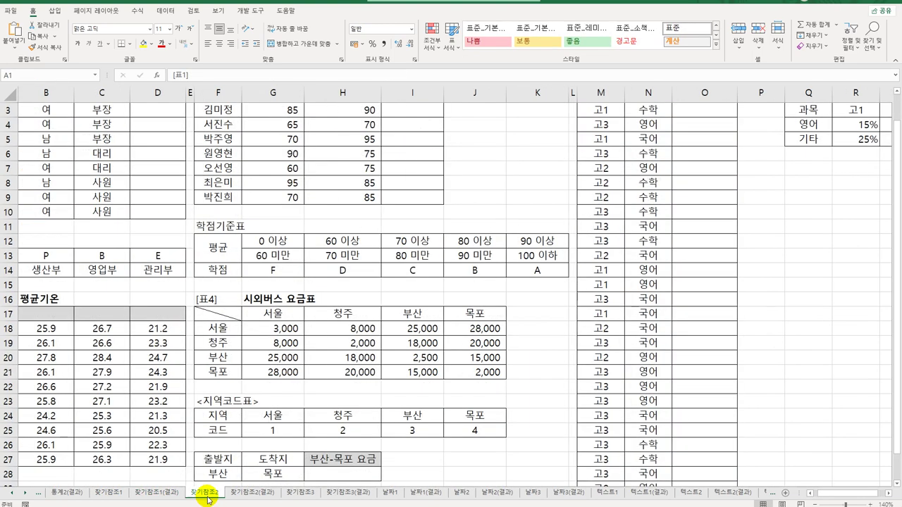
scroll(202, 395, up, 1)
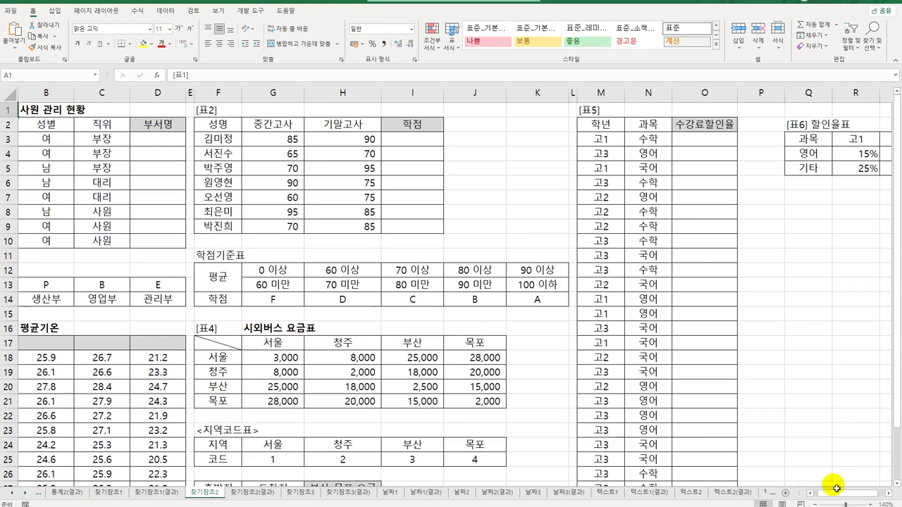
drag(845, 493, 829, 493)
click(232, 142)
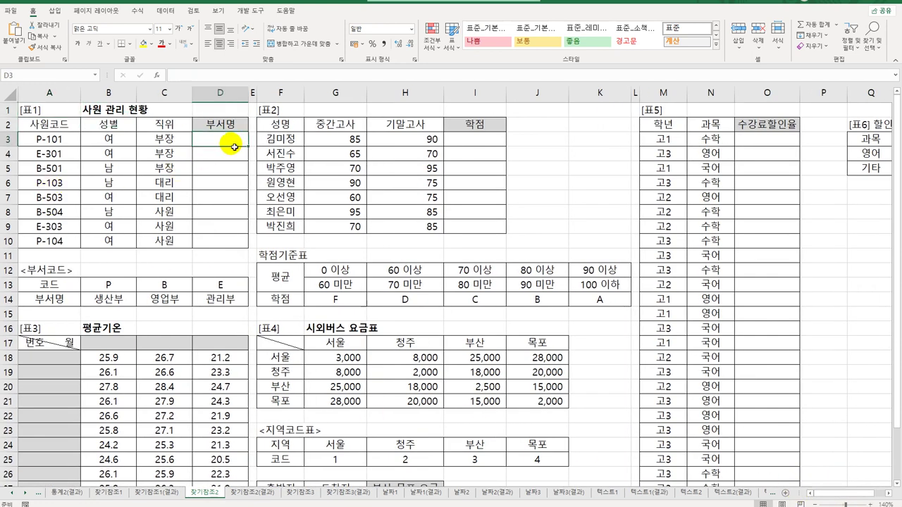
Step: Examine how the 사원코드 in A3 relates to the 부서코드 table in B13:D14, and return to D3
click(59, 143)
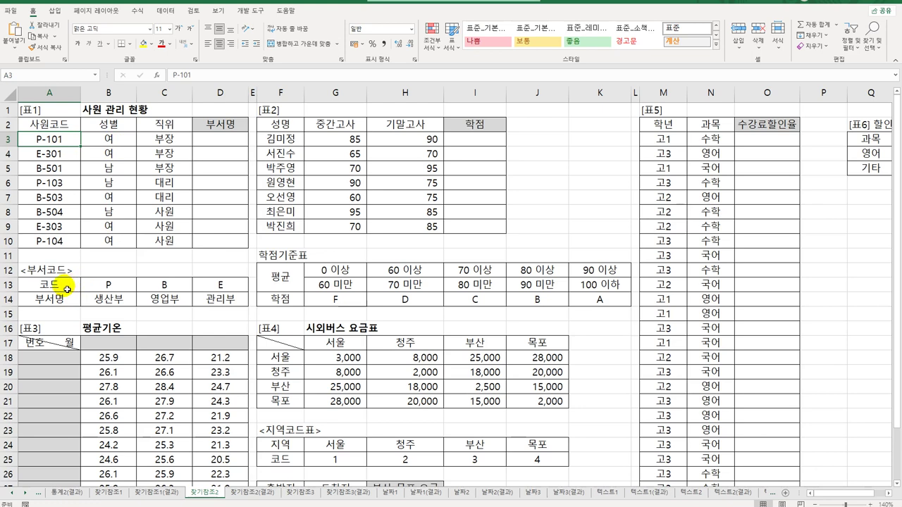
drag(60, 284, 217, 287)
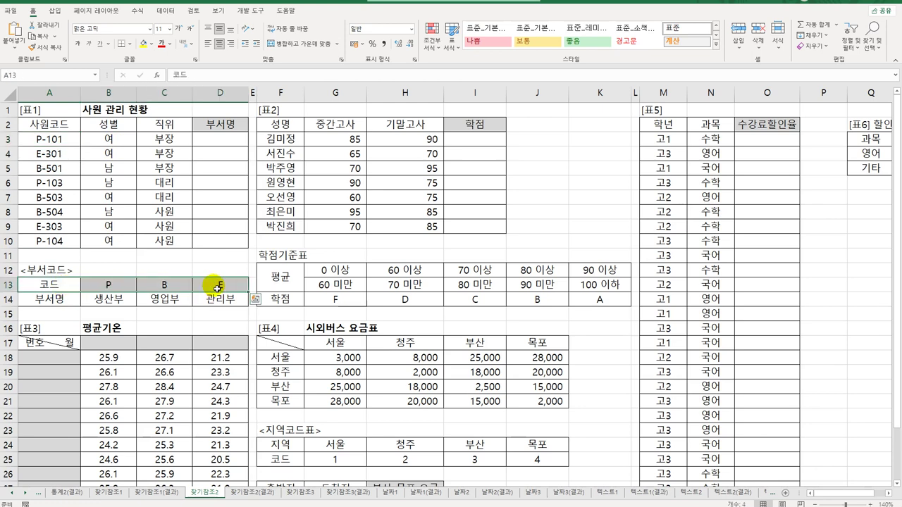
click(62, 141)
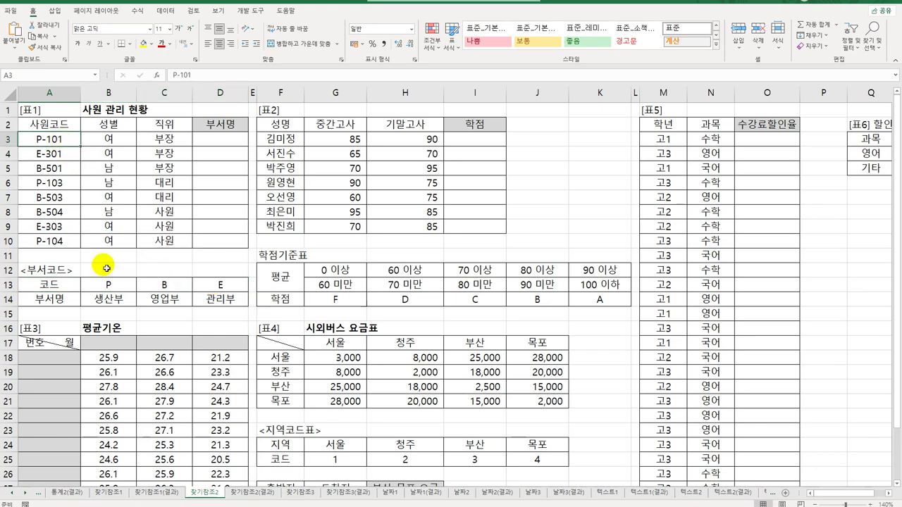
drag(112, 286, 228, 288)
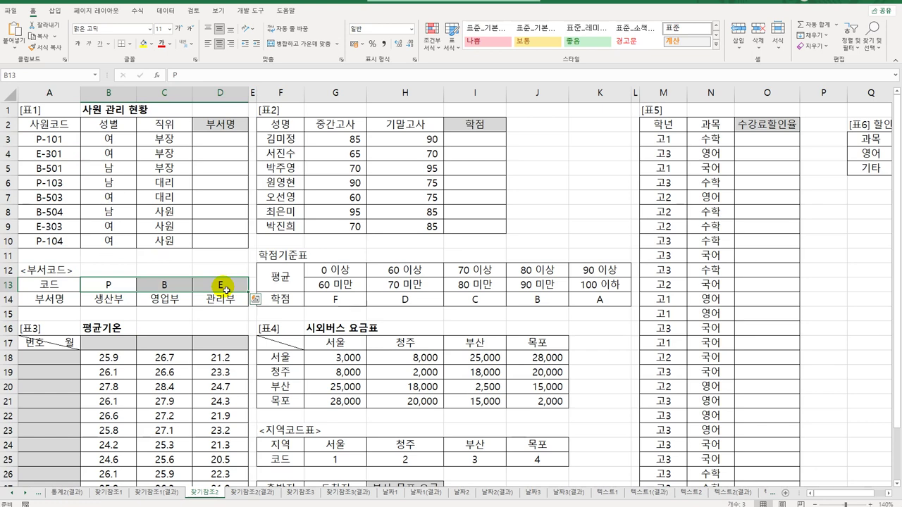
drag(115, 292, 213, 305)
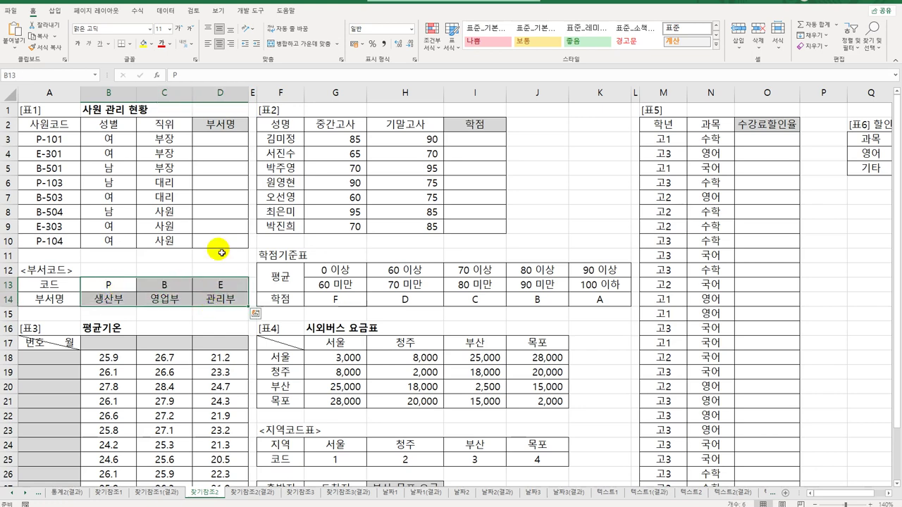
click(218, 143)
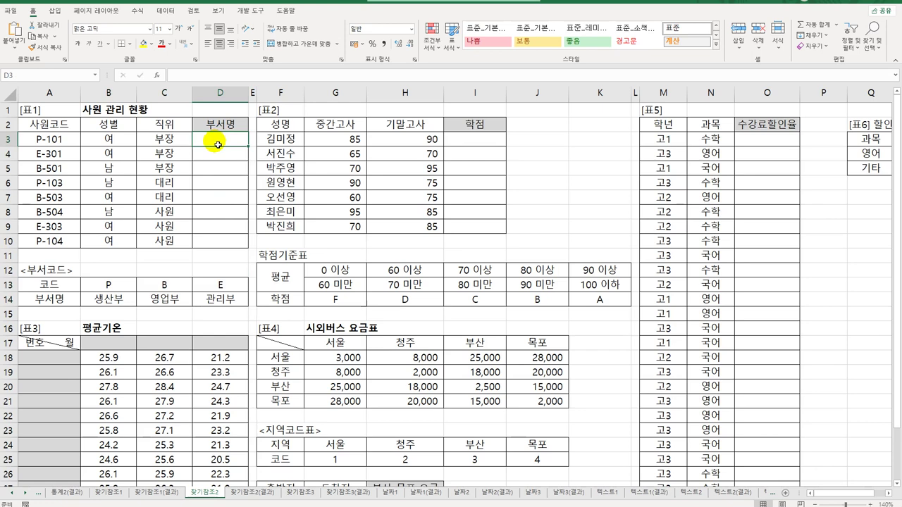
Step: Extract the first character of the 사원코드 with =LEFT(A3) in D3 and fill the formula down to D10
text(=l)
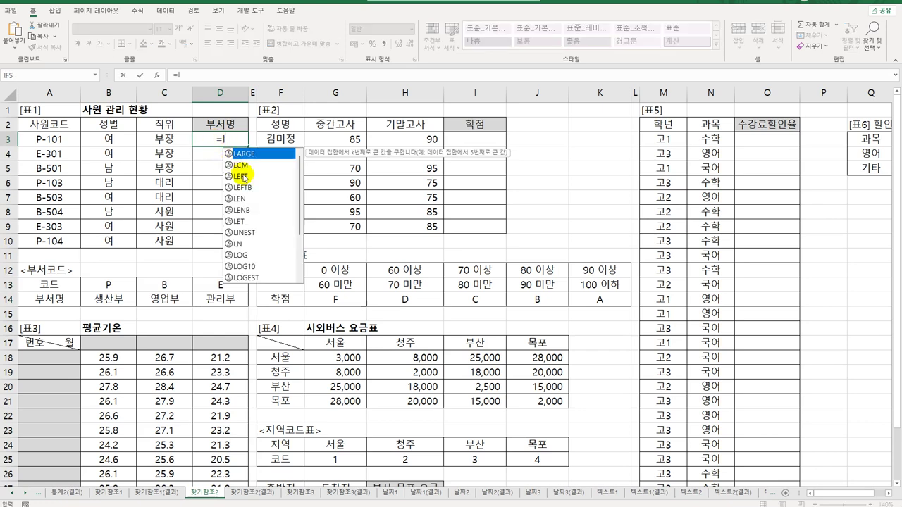
double_click(239, 177)
click(56, 137)
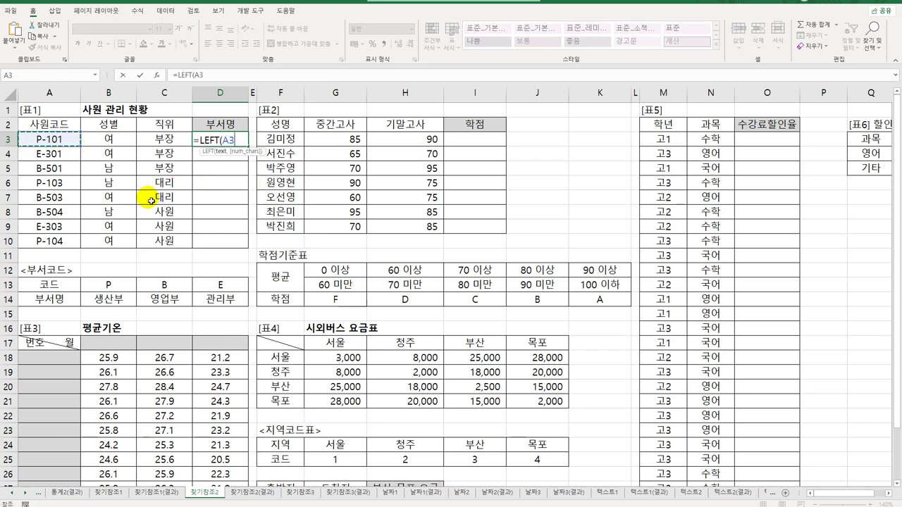
text(,1)
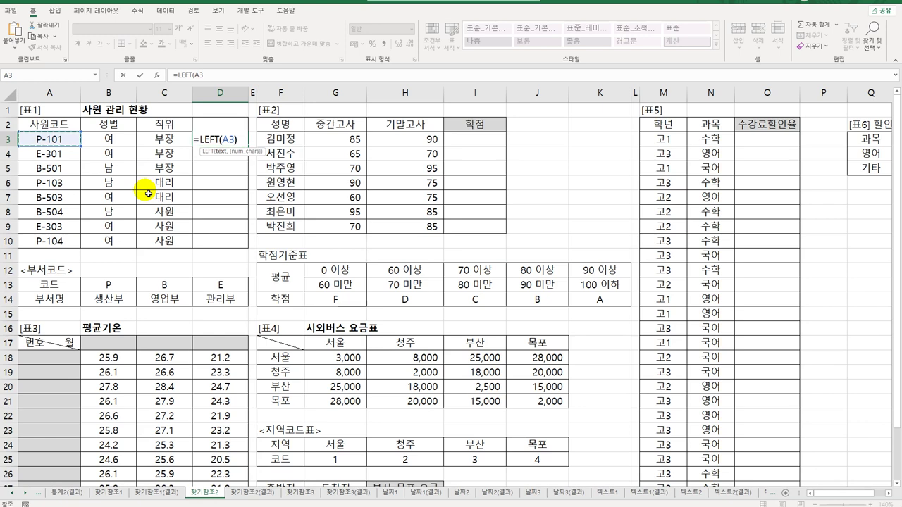
key(Return)
click(236, 141)
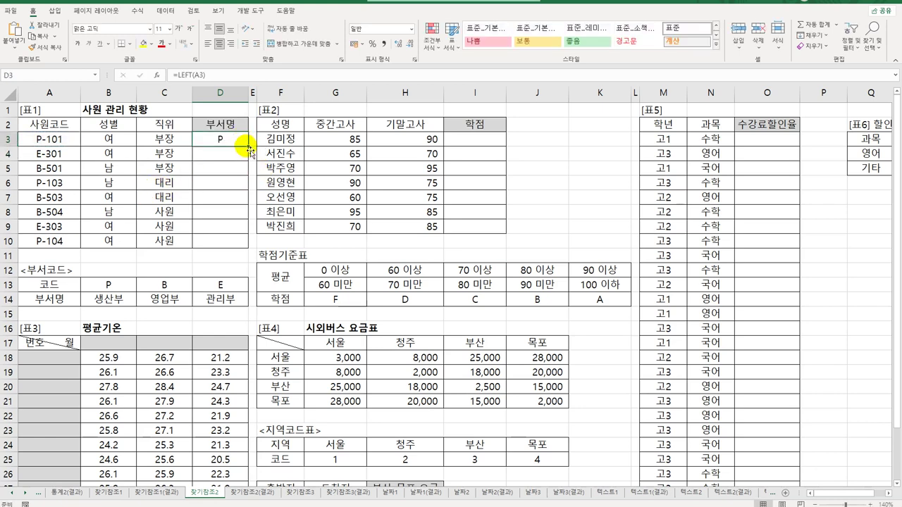
drag(248, 146, 248, 247)
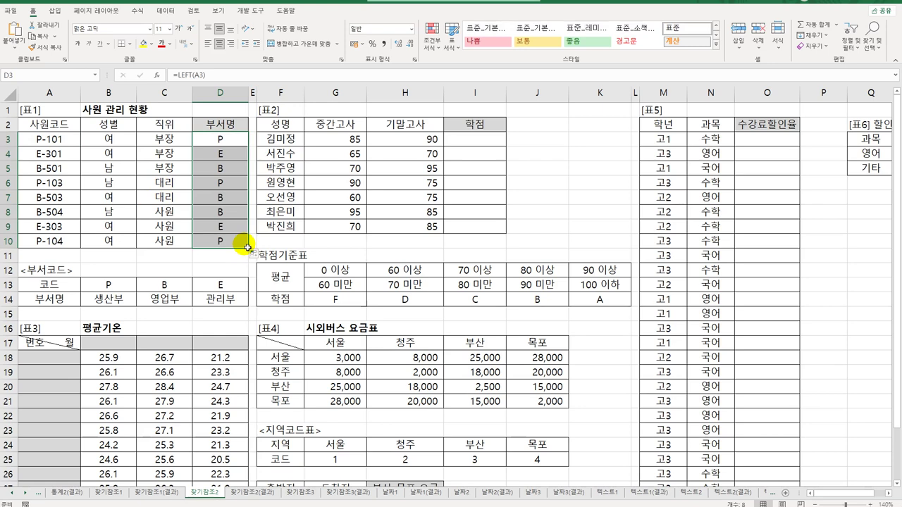
Step: Wrap LEFT(A3) in D3 in an XLOOKUP as its lookup value and bring up the function's arguments clear of the 부서코드 table
click(234, 144)
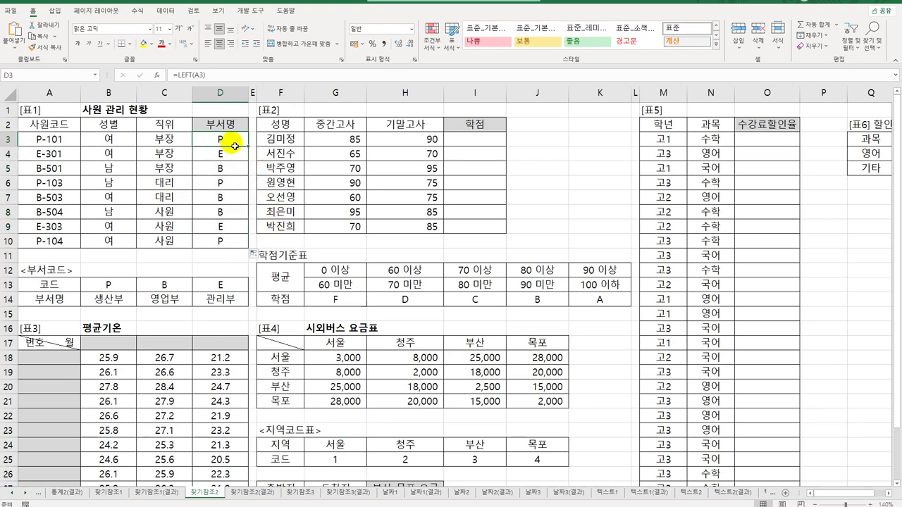
drag(109, 286, 202, 288)
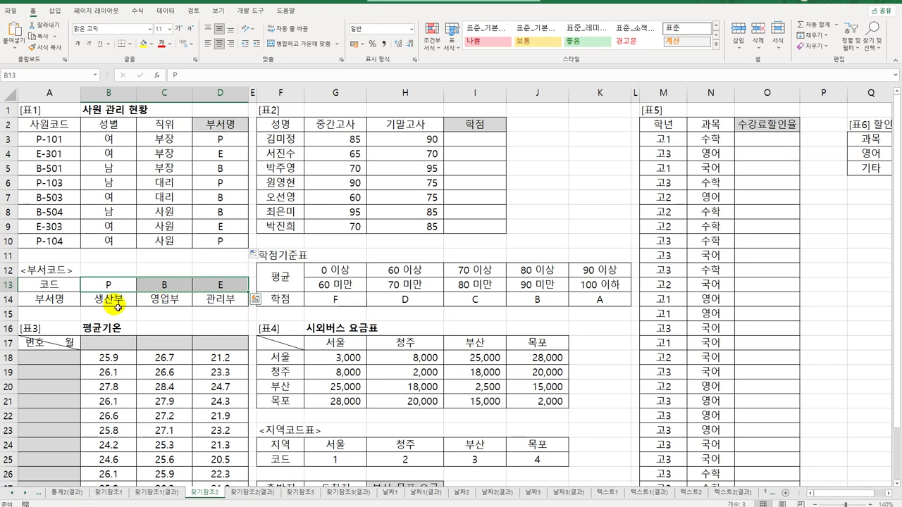
drag(113, 302, 232, 306)
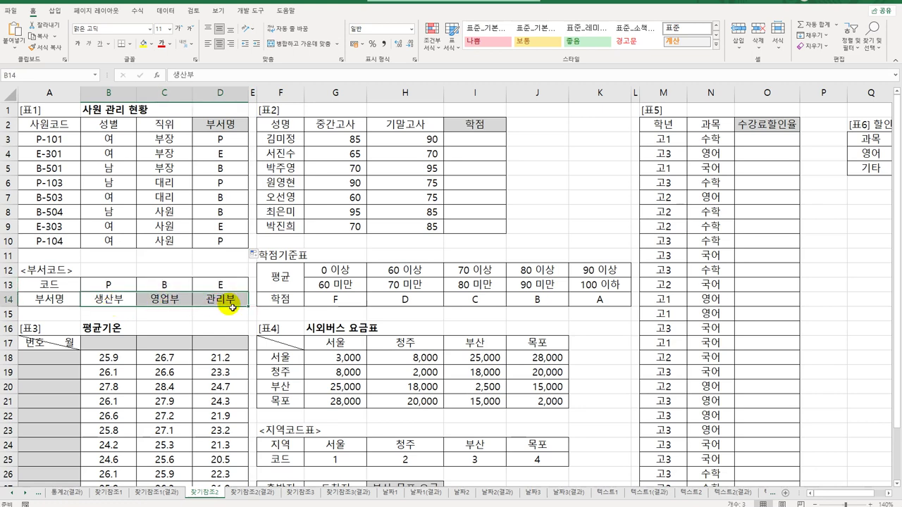
click(216, 141)
double_click(215, 141)
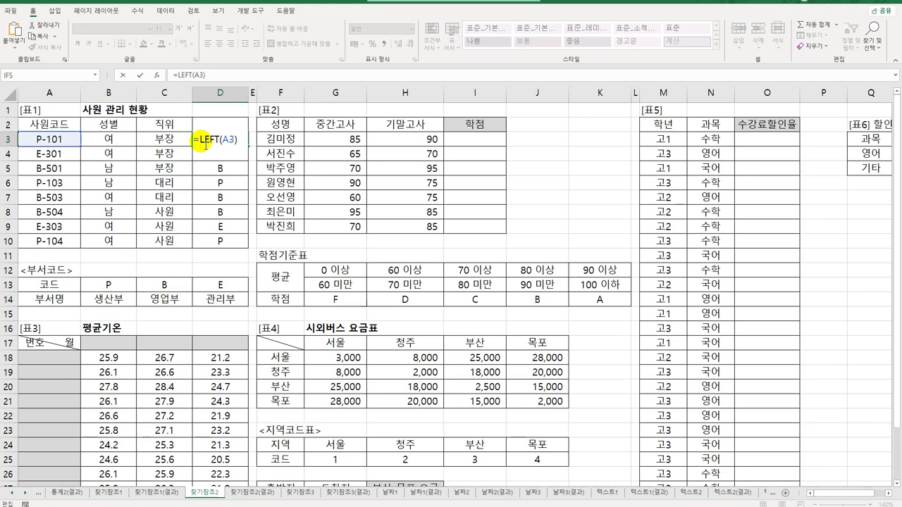
text(XLOOKUP()
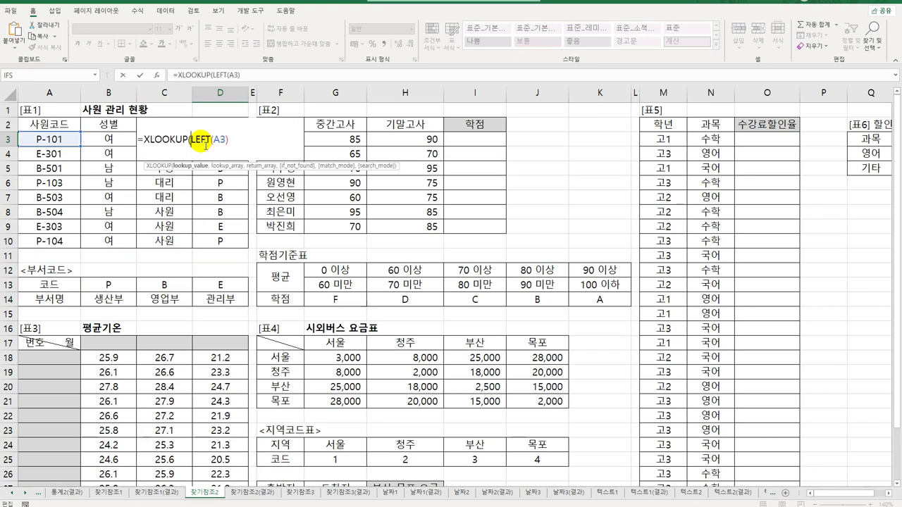
key(Left)
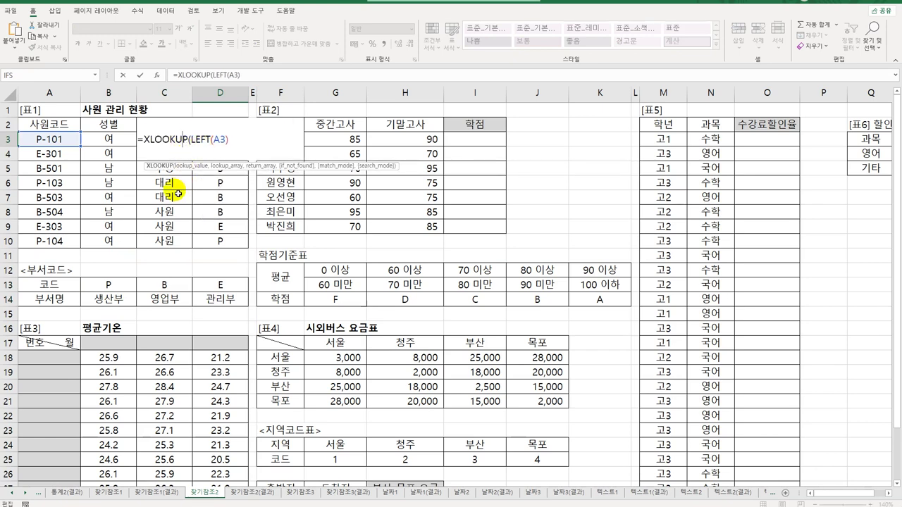
click(156, 74)
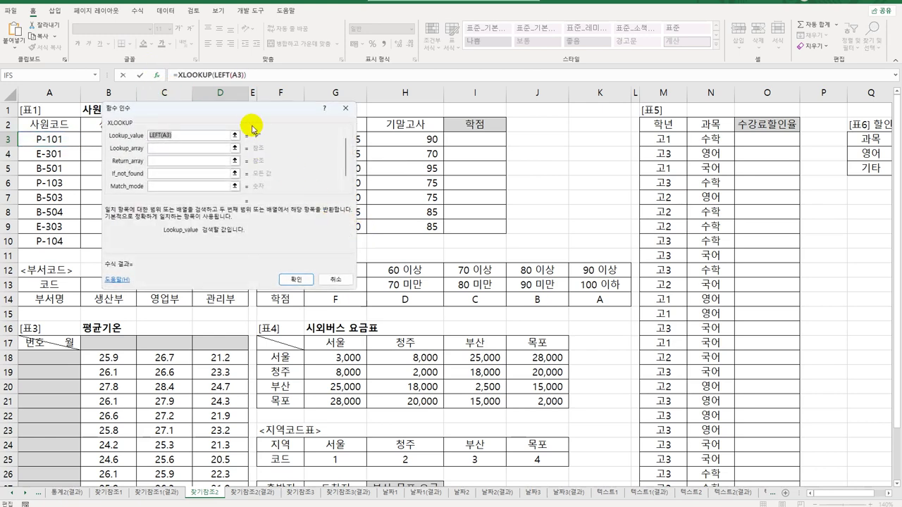
drag(243, 117, 507, 118)
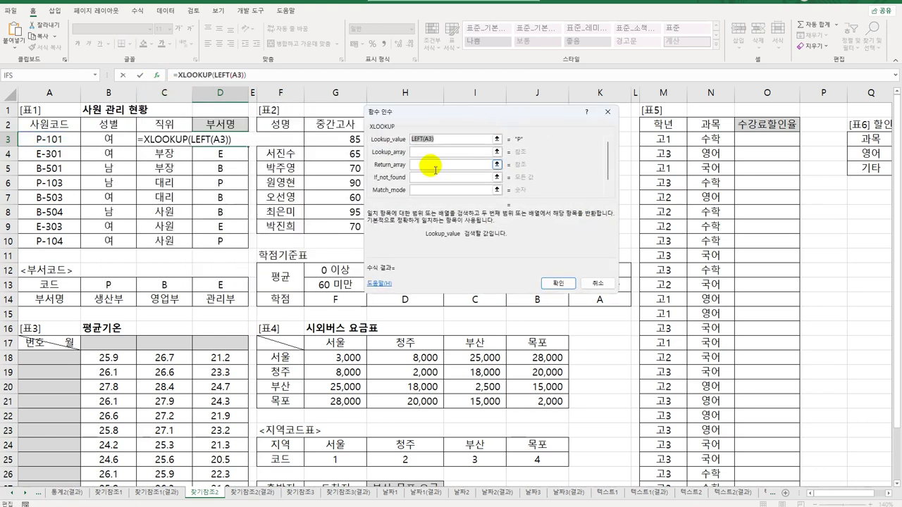
Step: Complete D3's XLOOKUP with lookup array $B$13:$D$13 and return array $B$14:$D$14, and fill it down to D10
click(431, 152)
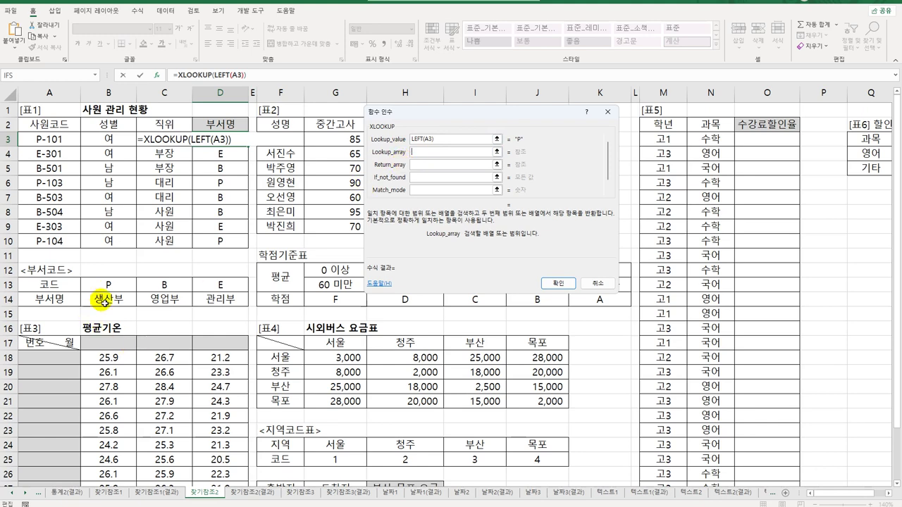
drag(106, 285, 224, 289)
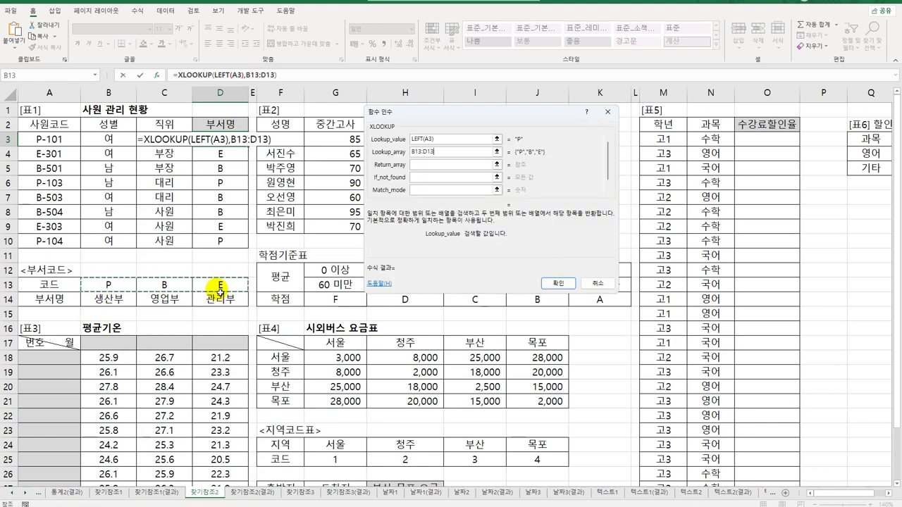
key(F4)
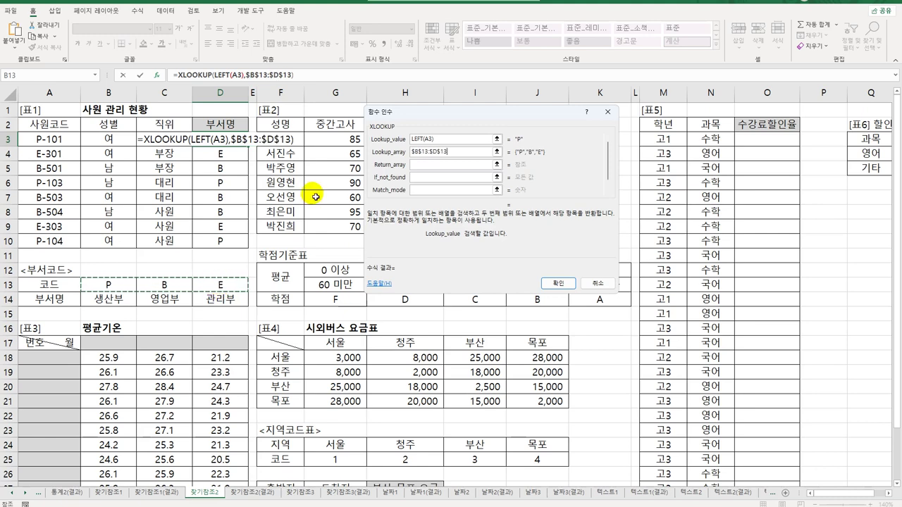
click(433, 171)
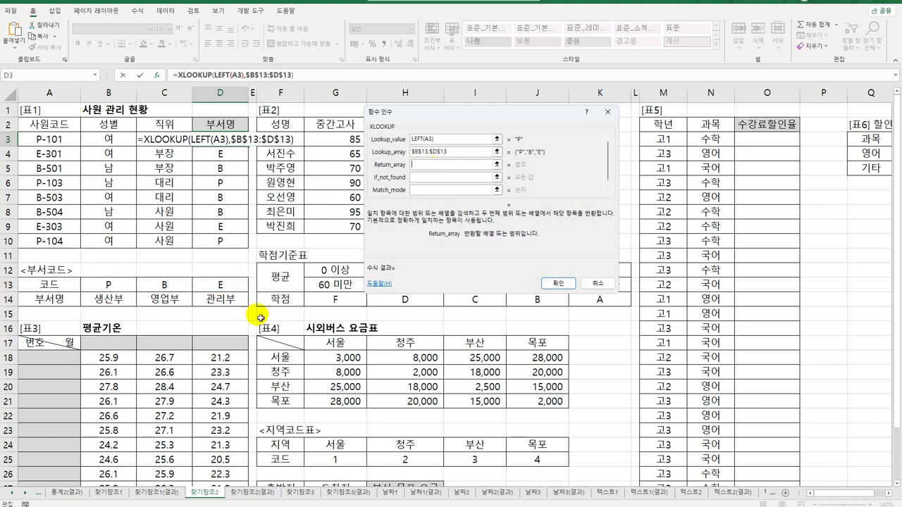
drag(111, 300, 227, 302)
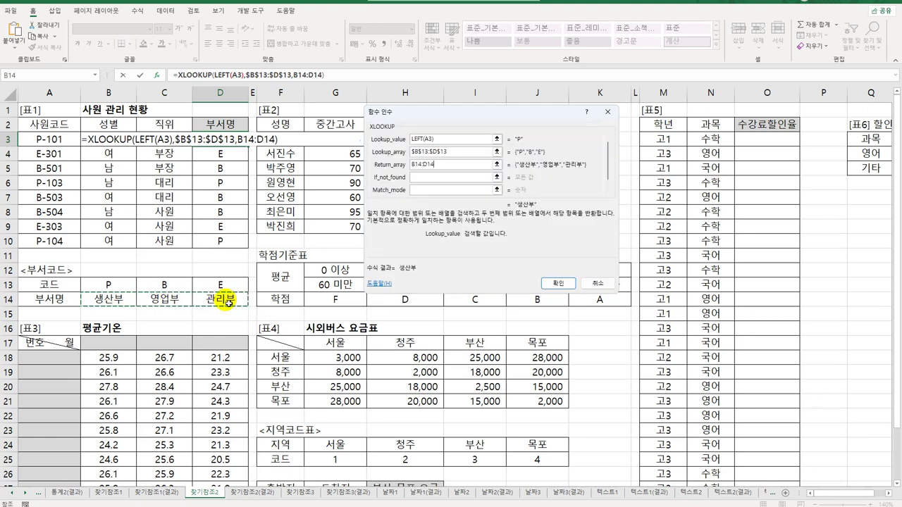
key(F4)
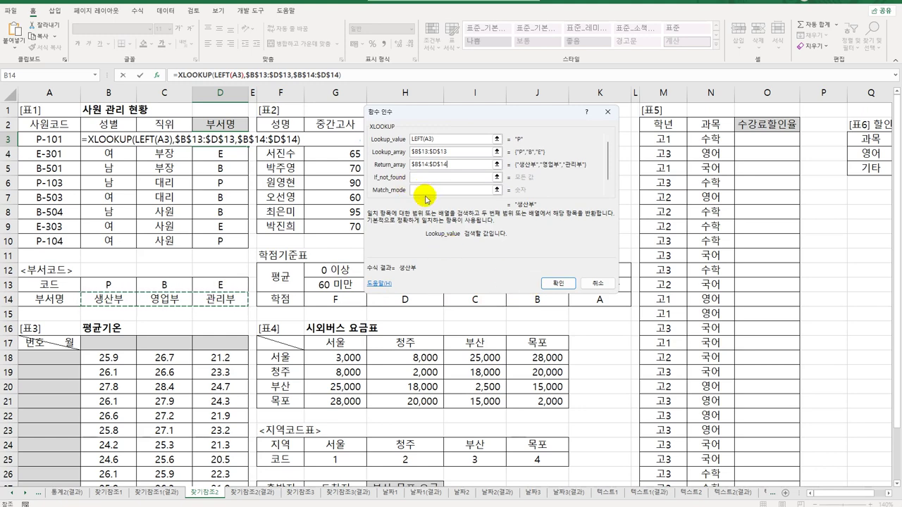
click(563, 285)
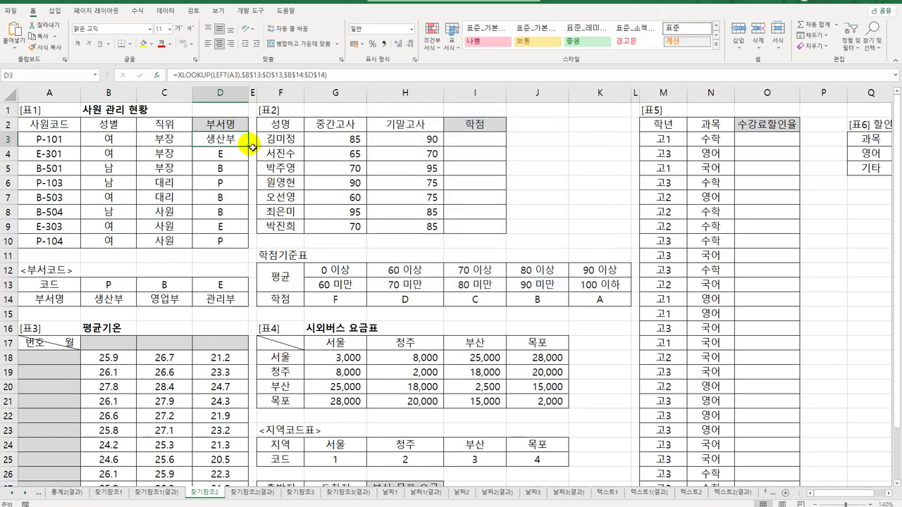
drag(248, 145, 239, 250)
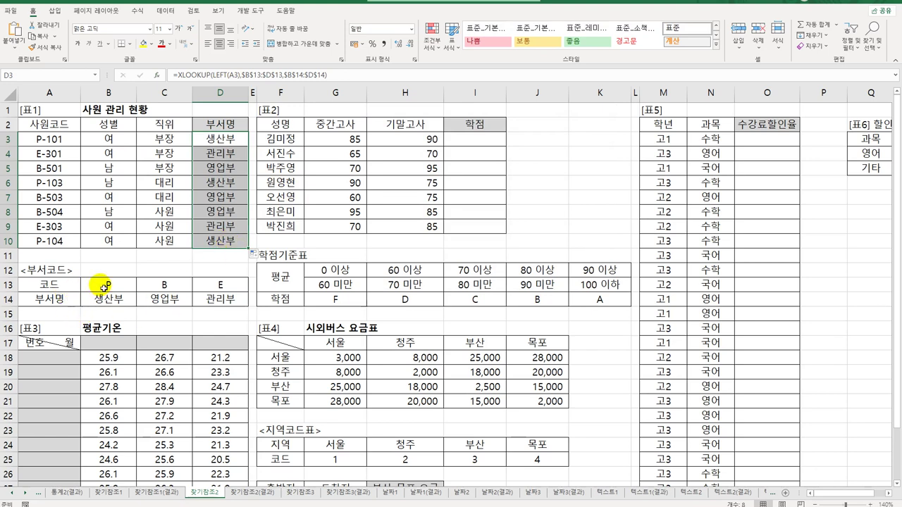
Step: Compare the 코드 and 부서명 rows of the 부서코드 table with the layouts of 등급표 and 직위표 on the 찾기참조1 sheet
drag(104, 286, 202, 286)
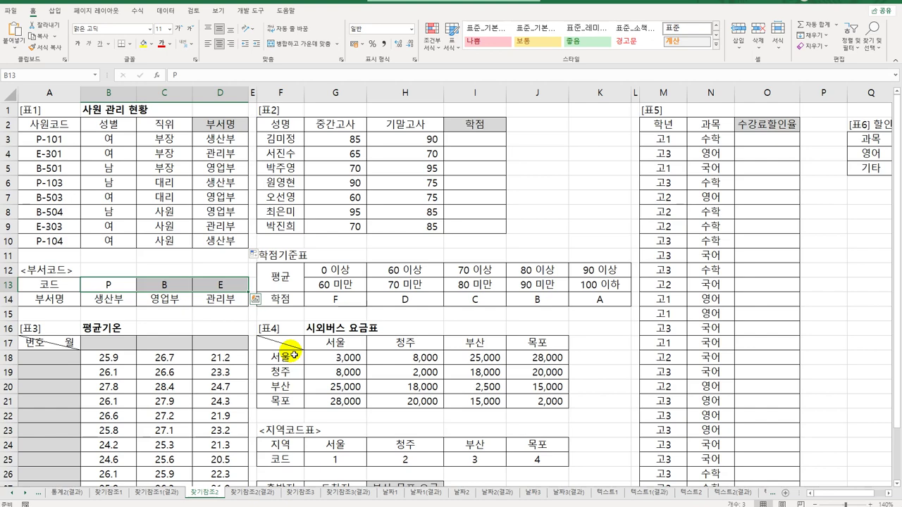
click(126, 492)
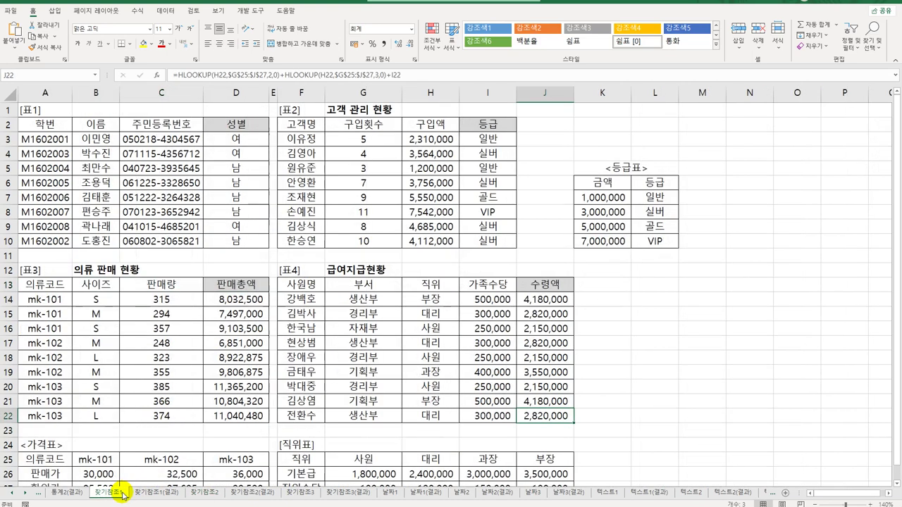
drag(602, 198, 654, 241)
scroll(486, 311, down, 3)
drag(339, 327, 537, 365)
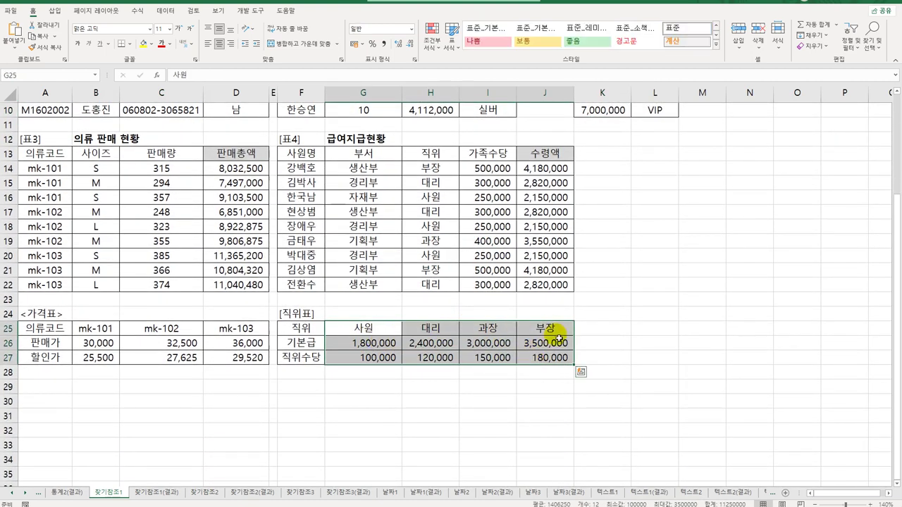
scroll(546, 331, up, 1)
scroll(542, 329, up, 2)
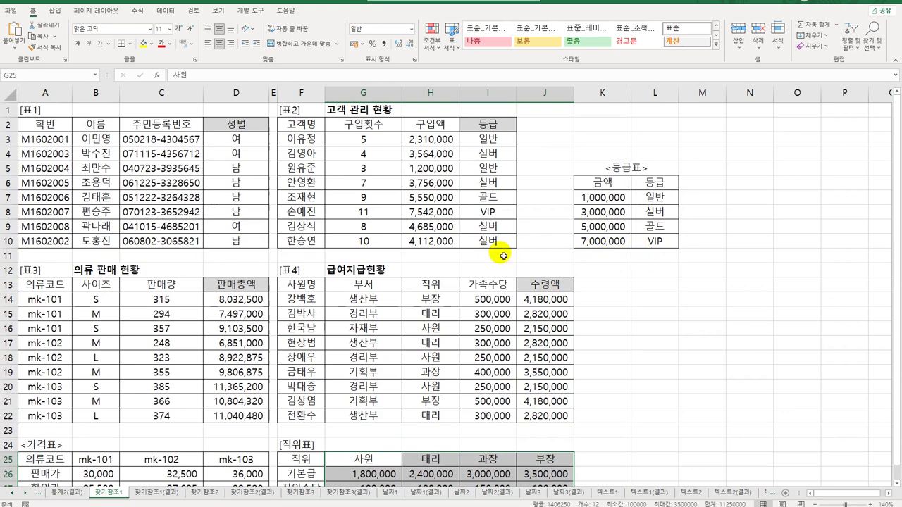
click(199, 492)
click(220, 141)
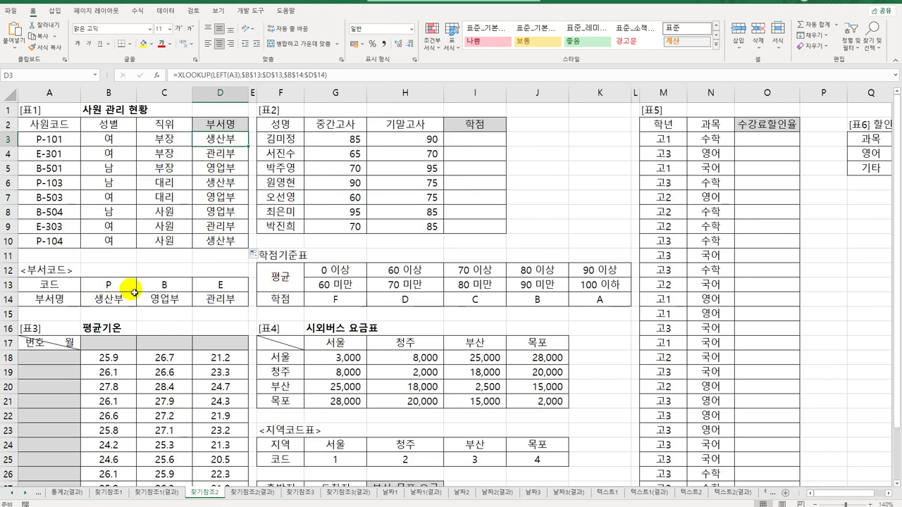
drag(134, 290, 247, 286)
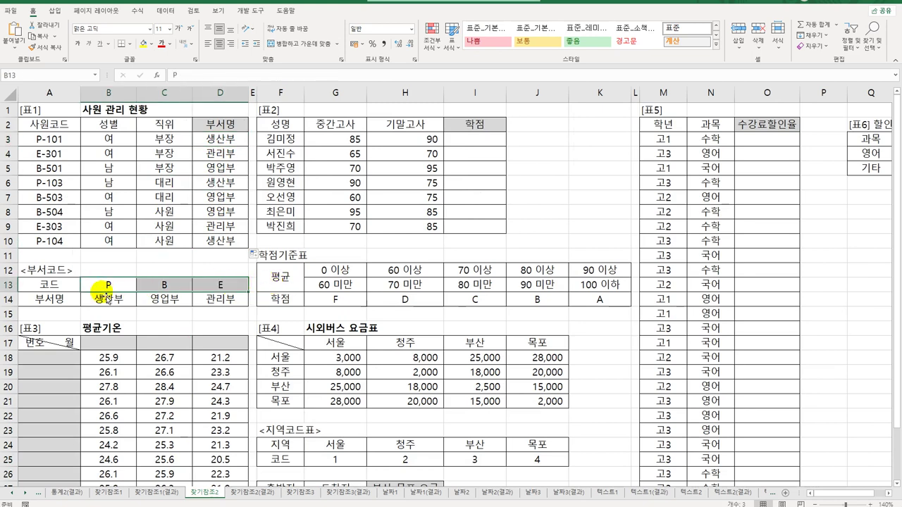
drag(105, 299, 231, 300)
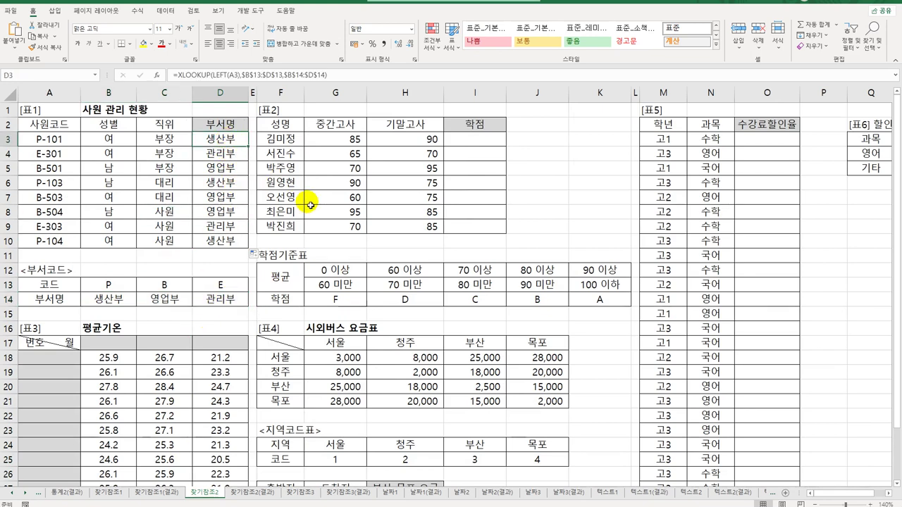
Step: Calculate the average of 중간고사 and 기말고사 (G3:H3) with AVERAGE in the first 학점 cell, I3, of 표2
click(492, 145)
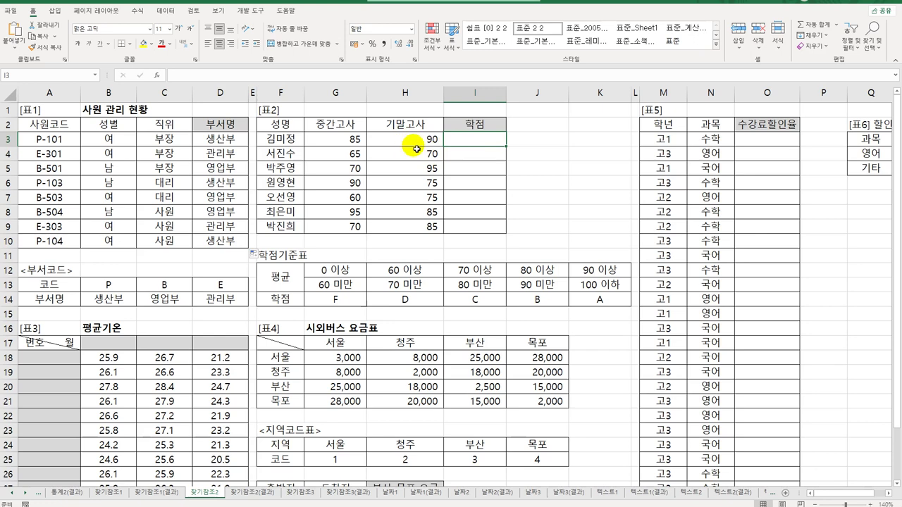
drag(344, 271, 603, 304)
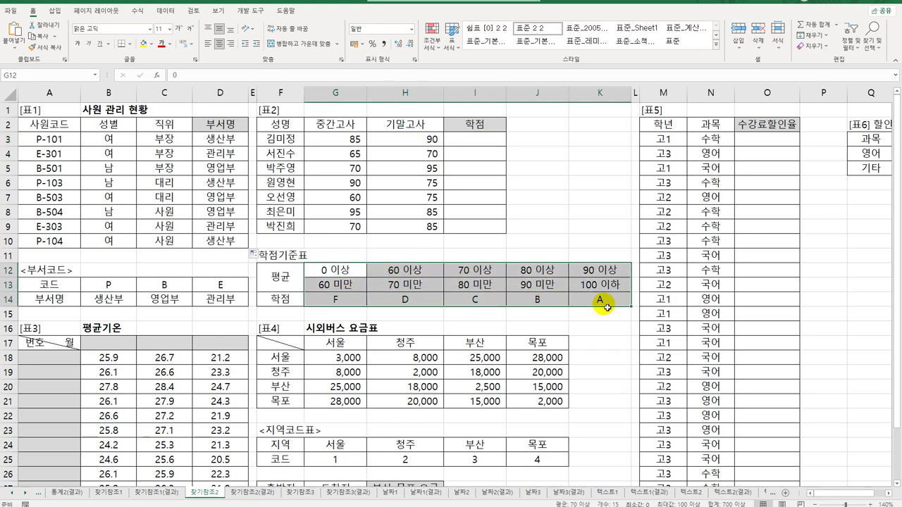
click(478, 152)
click(475, 144)
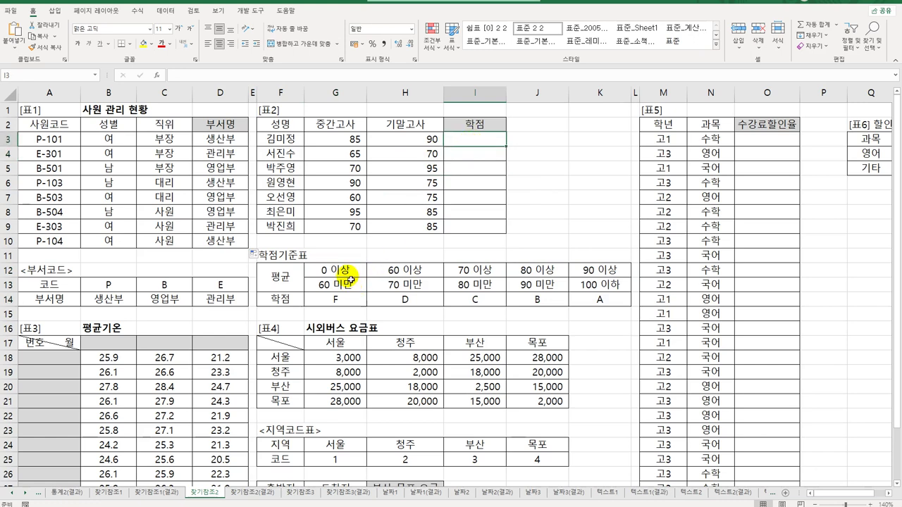
text(=)
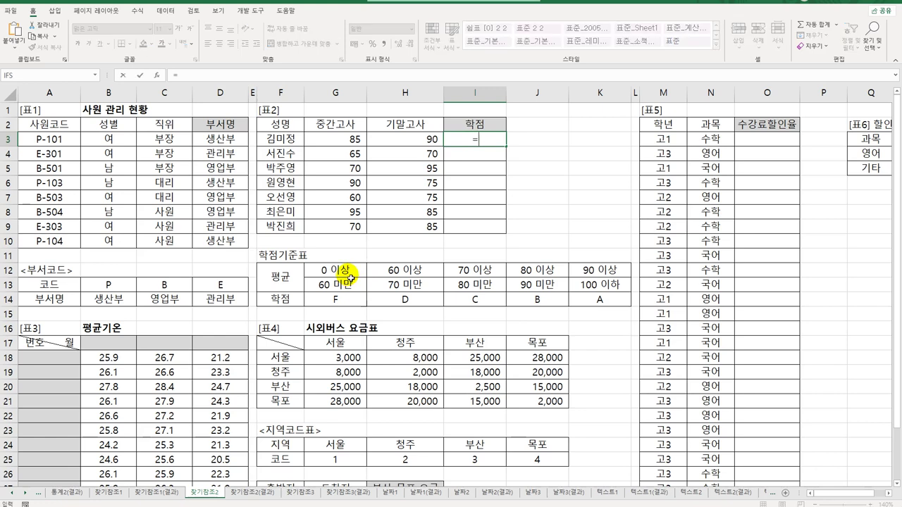
text(a)
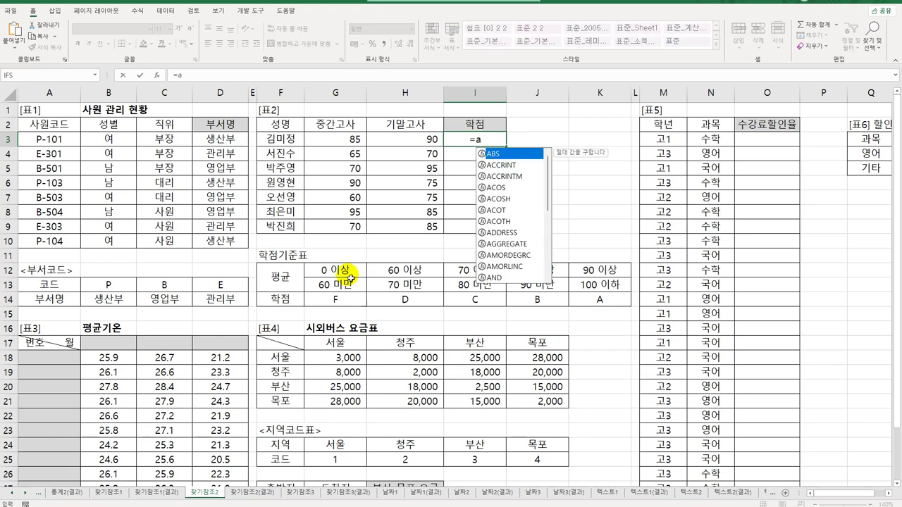
text(v)
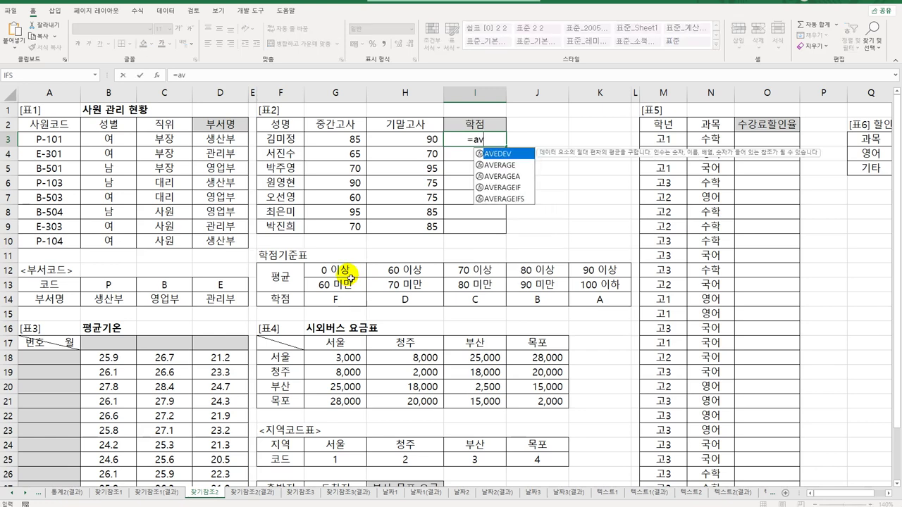
double_click(507, 173)
drag(344, 139, 407, 135)
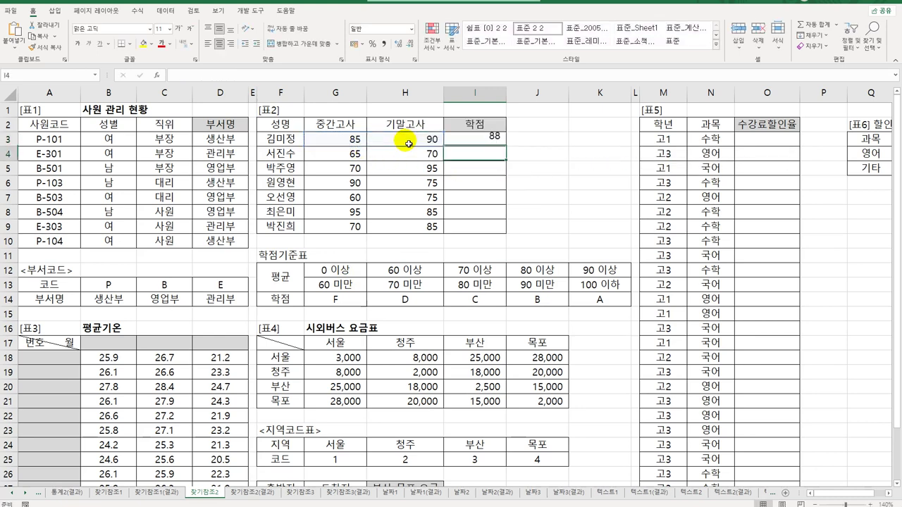
Step: Confirm the AVERAGE formula in I3 and fill it down the 학점 column to I9
key(Return)
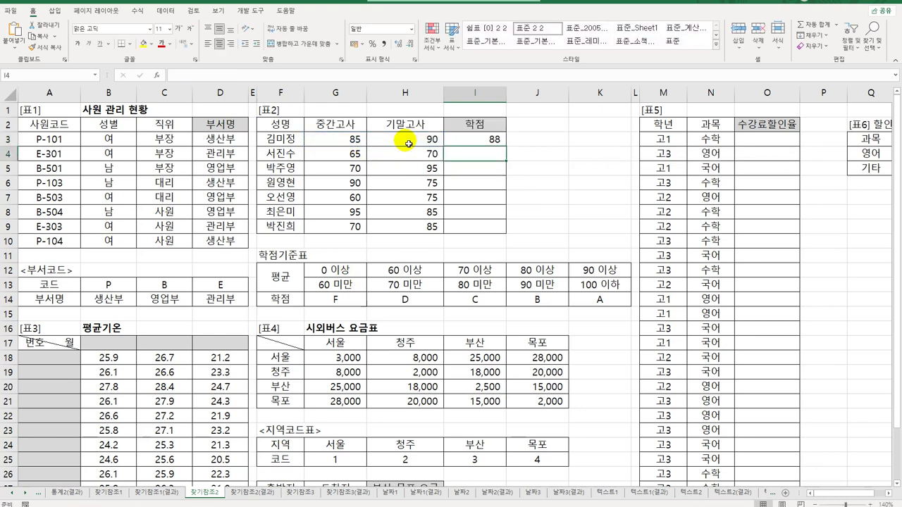
click(487, 141)
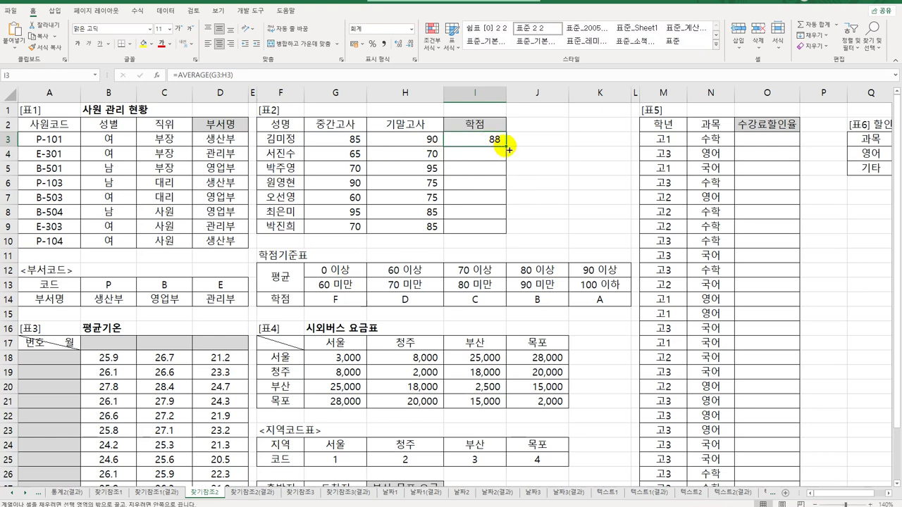
drag(507, 148, 493, 238)
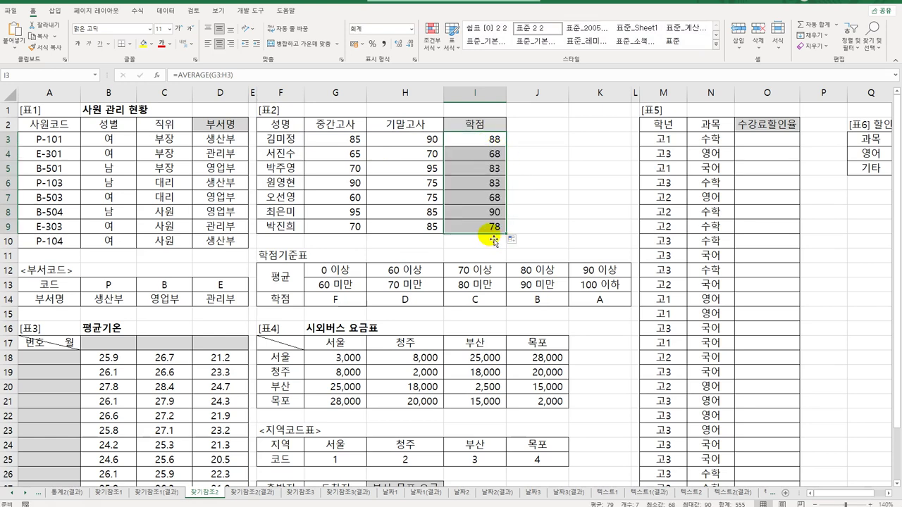
Step: Examine the 학점기준표 range G12:K14, comparing its row of lower score limits with its 학점 row
click(487, 141)
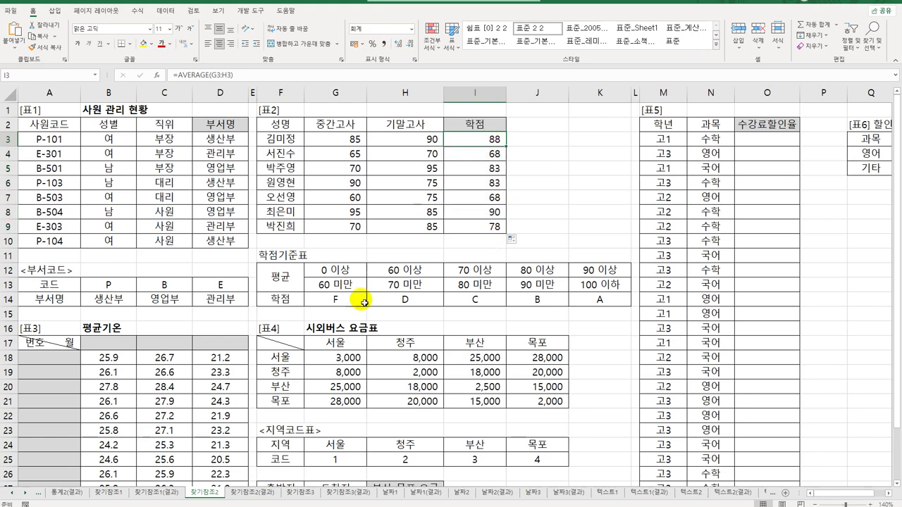
drag(337, 273, 576, 304)
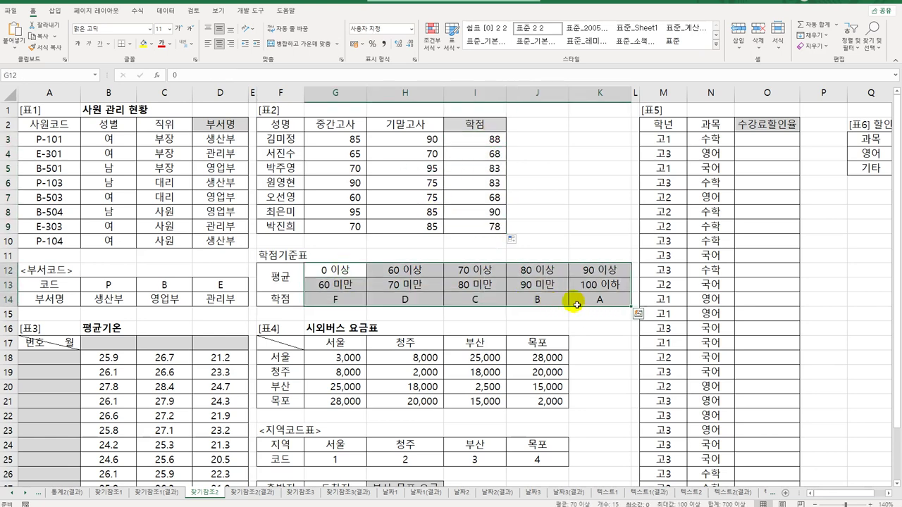
click(545, 271)
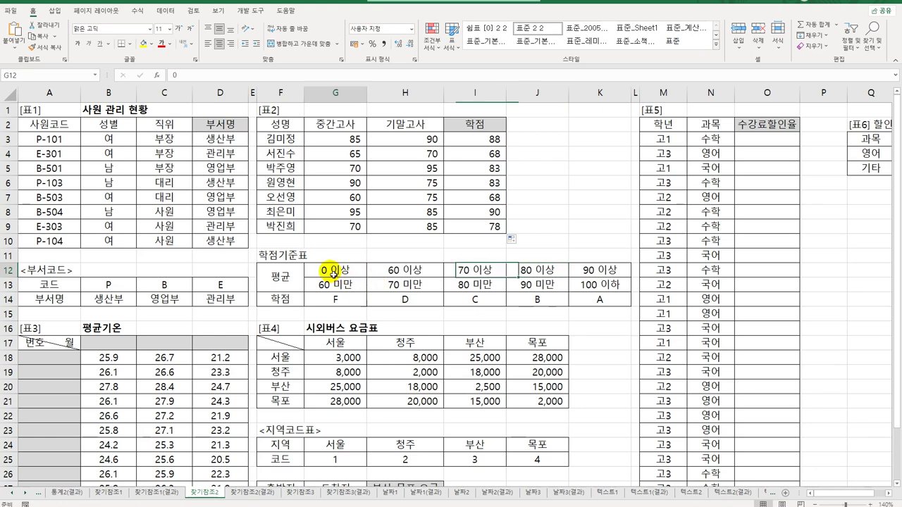
drag(331, 272, 587, 272)
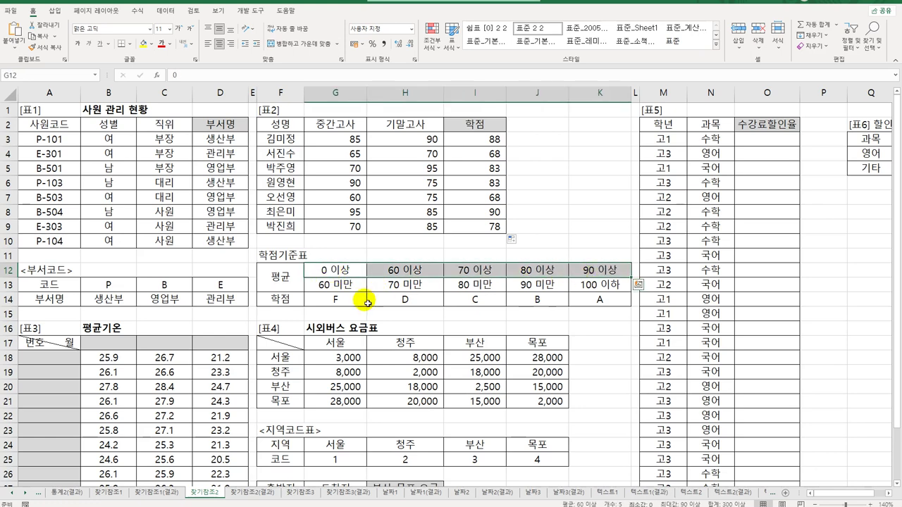
drag(337, 301, 597, 305)
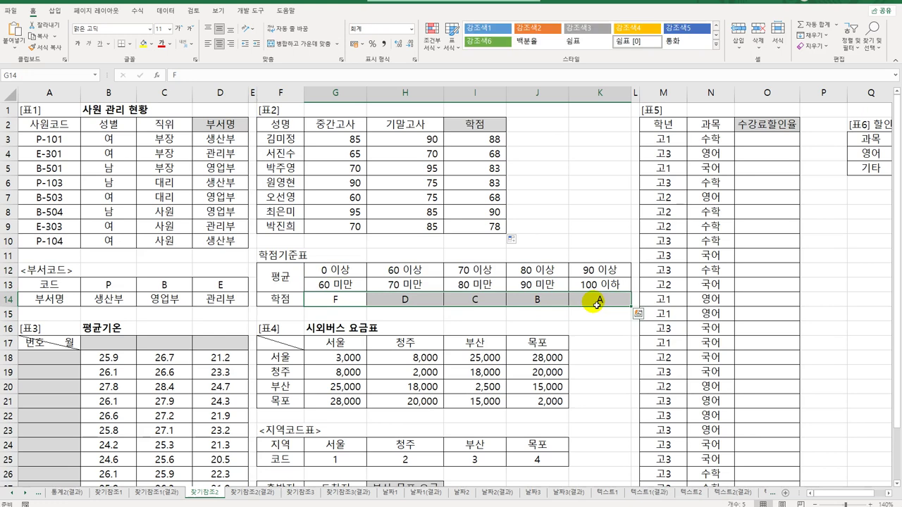
Step: Wrap AVERAGE(G3:H3) in I3 in an HLOOKUP as its lookup value and bring up the function's arguments clear of 학점기준표
click(476, 139)
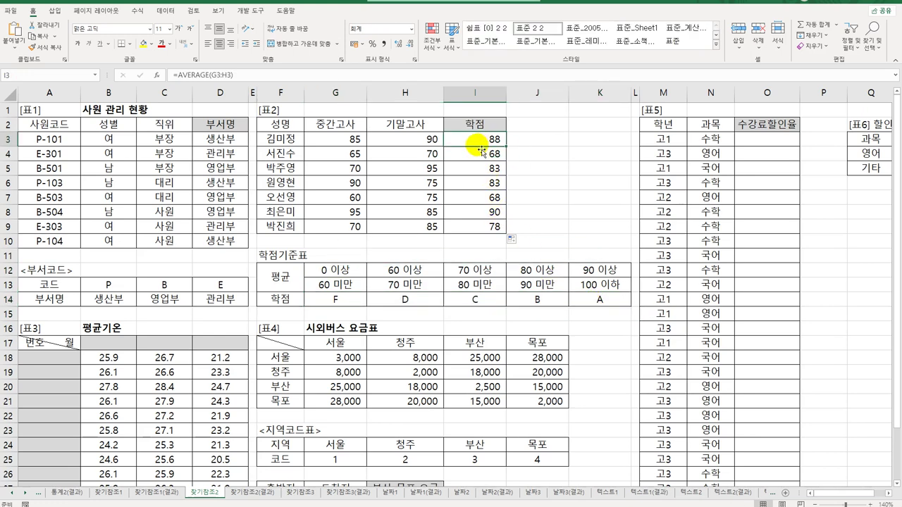
double_click(475, 139)
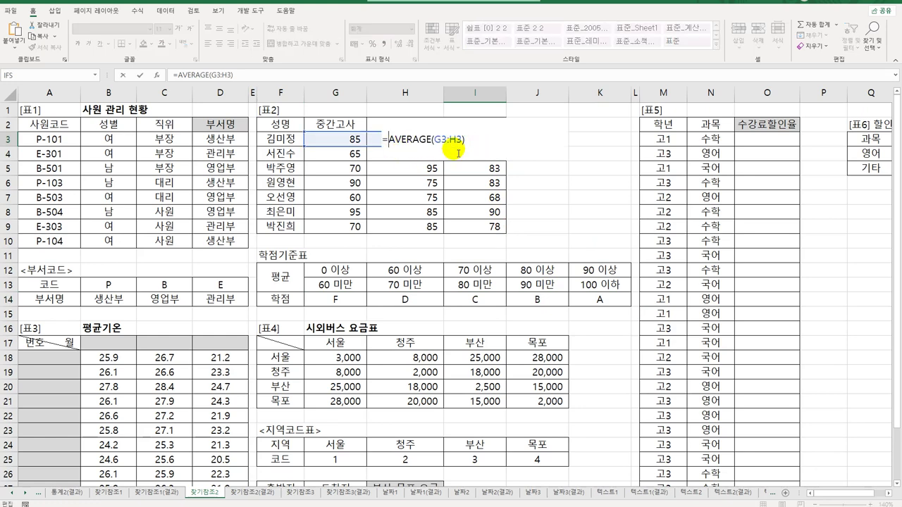
text(HLOOKUP()
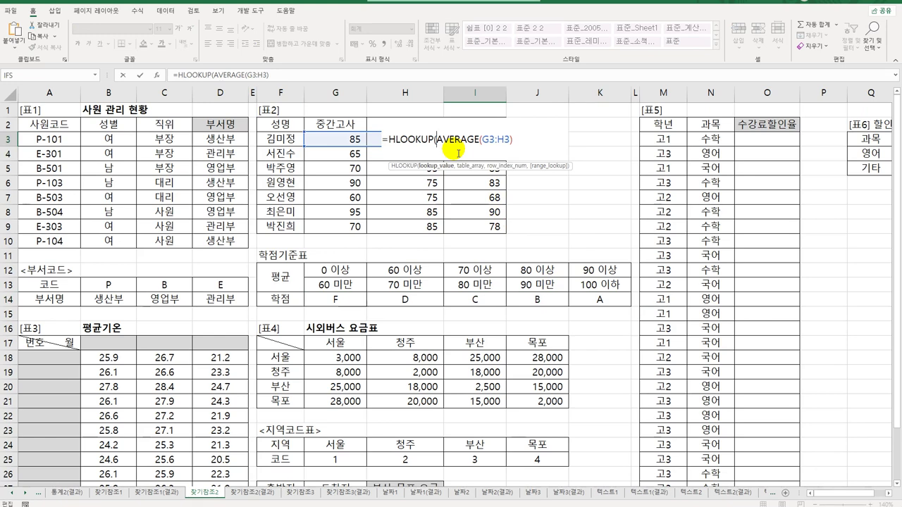
click(512, 141)
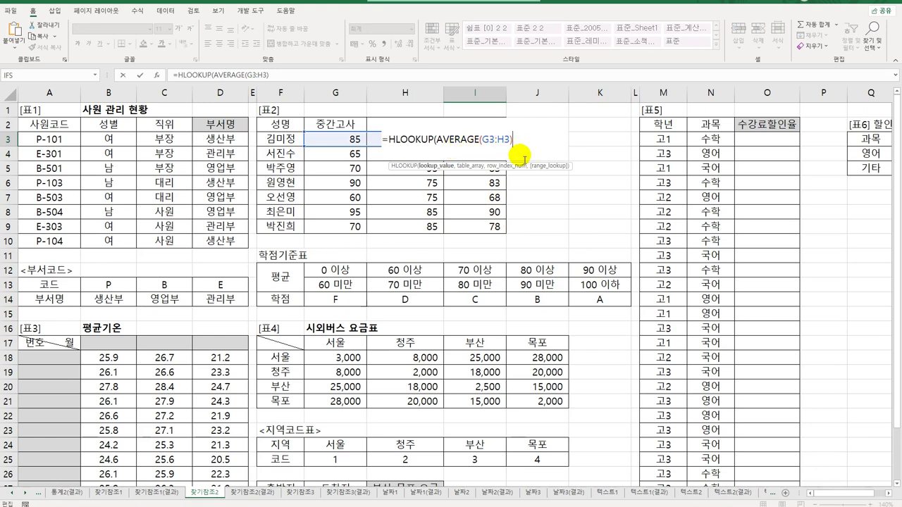
click(395, 140)
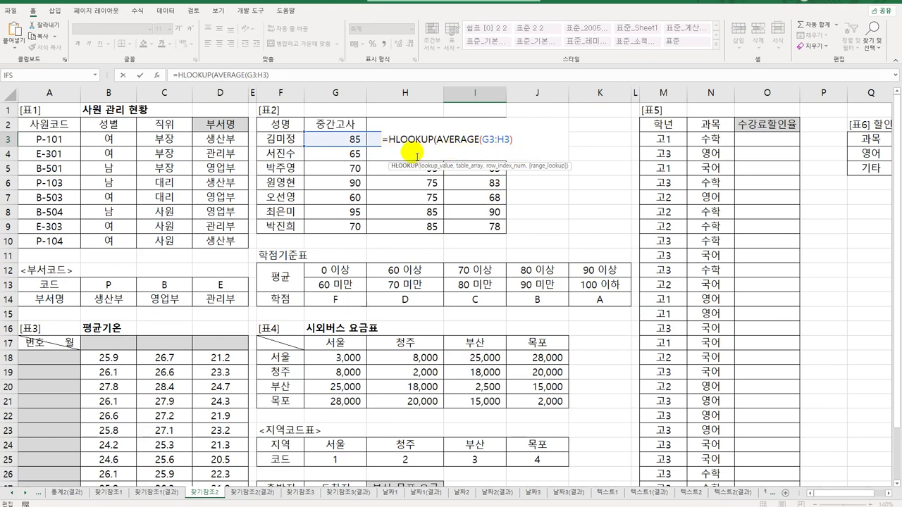
click(156, 75)
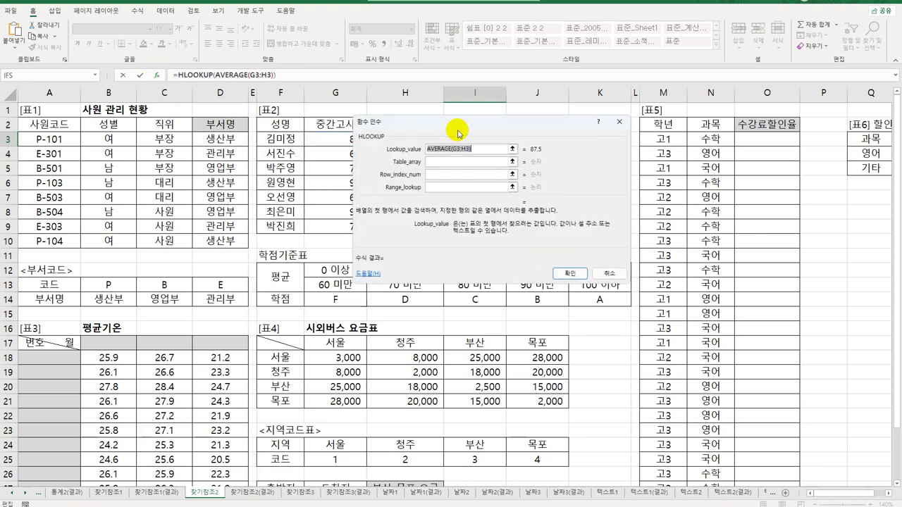
drag(463, 130, 648, 112)
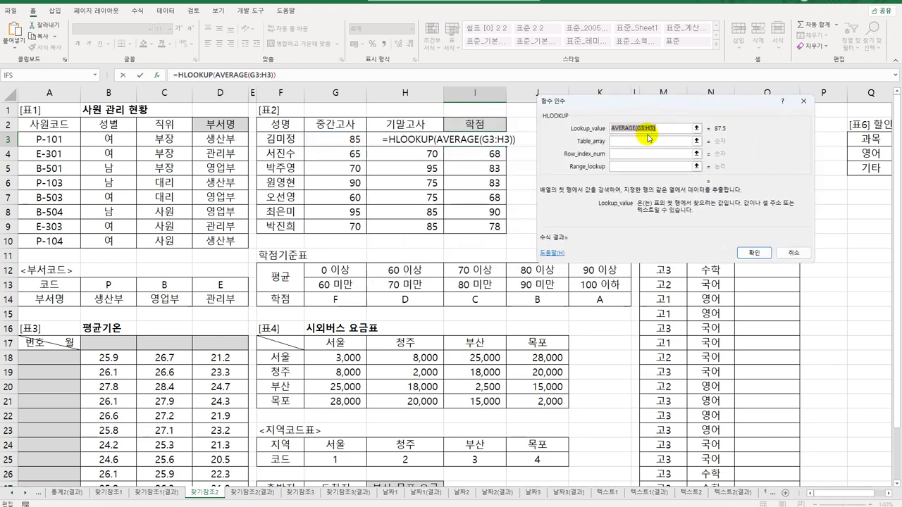
Step: Complete I3's HLOOKUP with table array $G$12:$K$14 and row index 3, leave the range lookup blank, and fill it down to I9
click(642, 143)
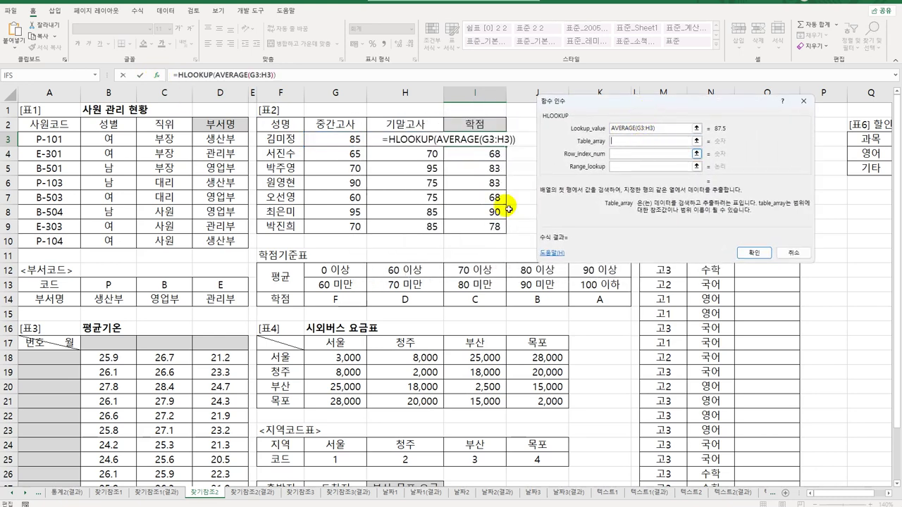
drag(357, 274, 579, 307)
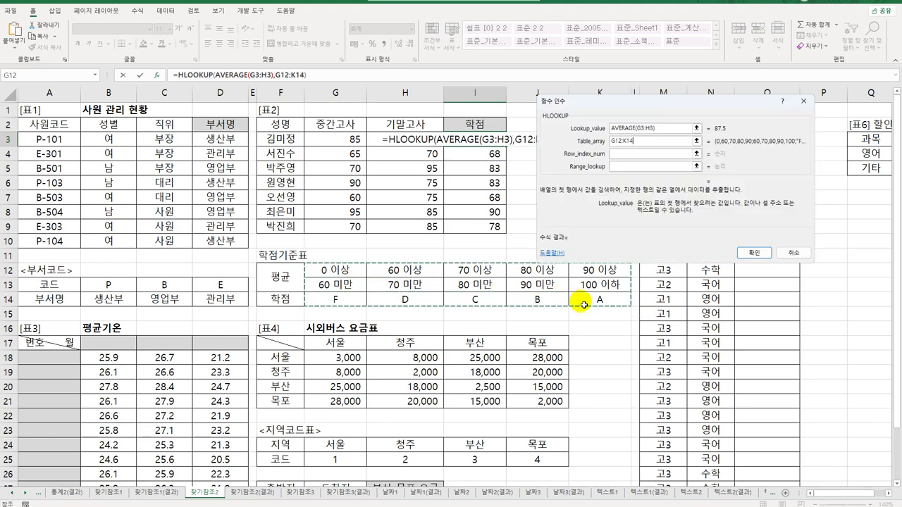
key(F4)
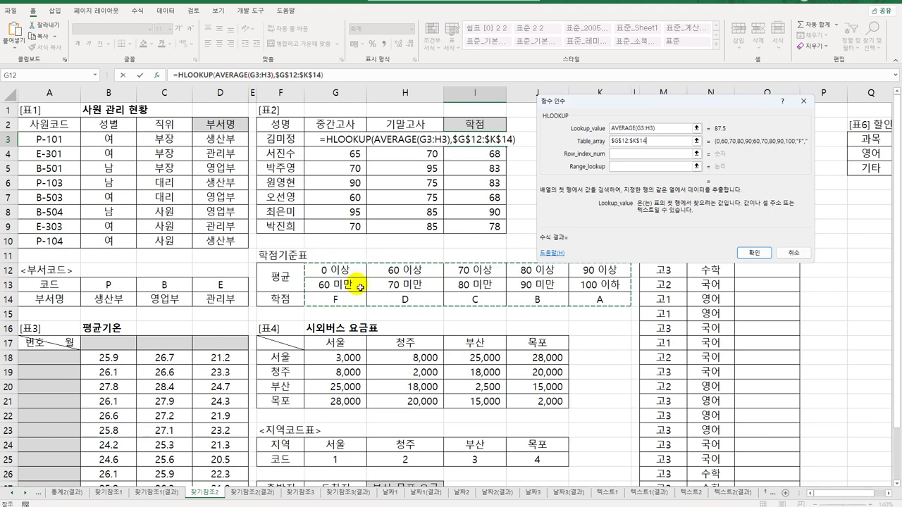
click(612, 154)
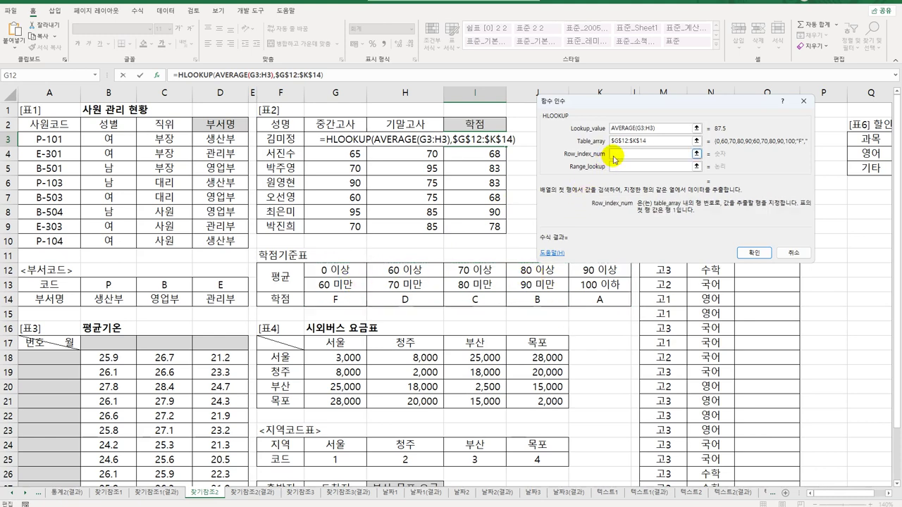
text(3)
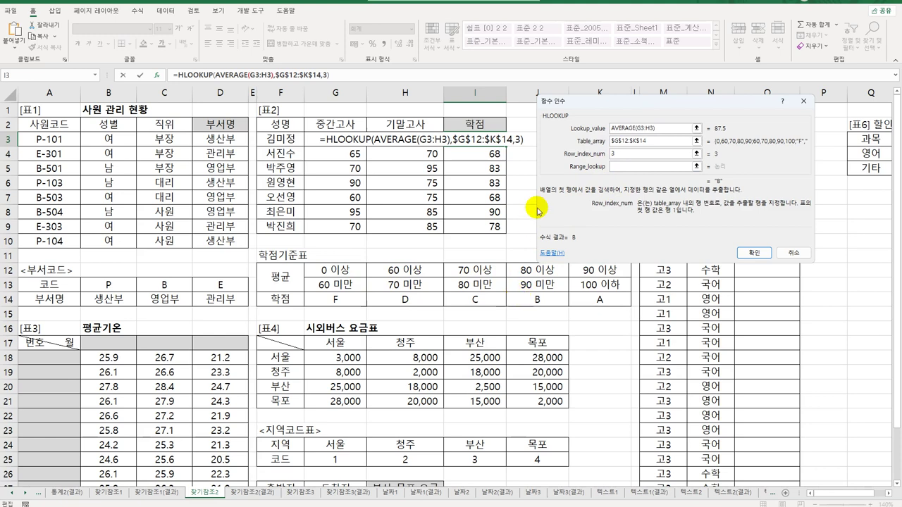
click(614, 167)
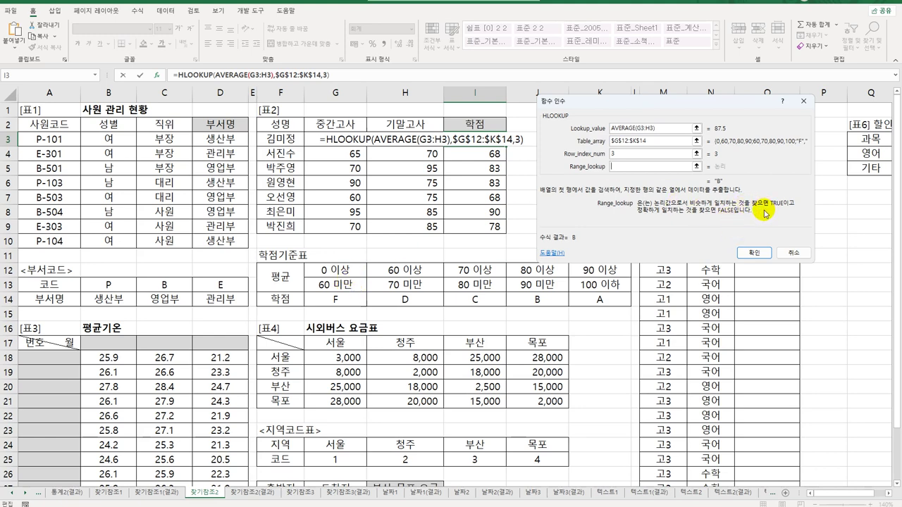
click(753, 252)
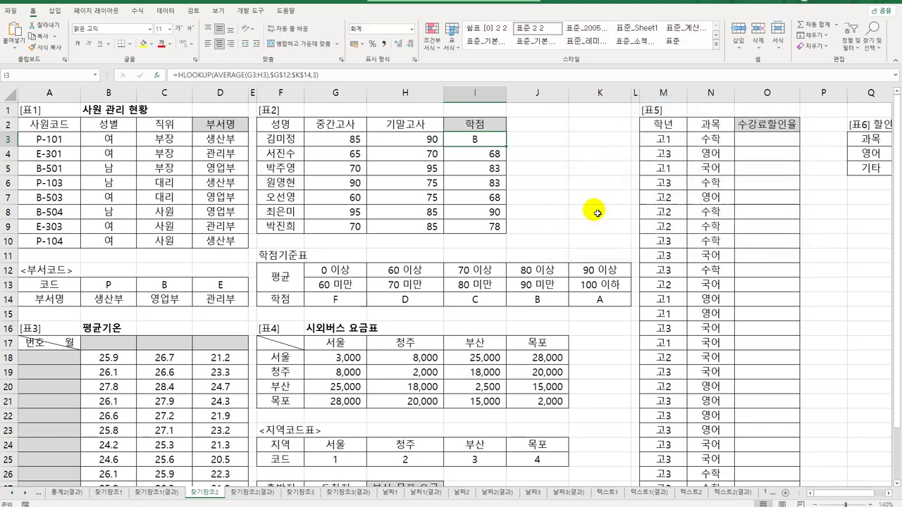
drag(512, 152, 507, 236)
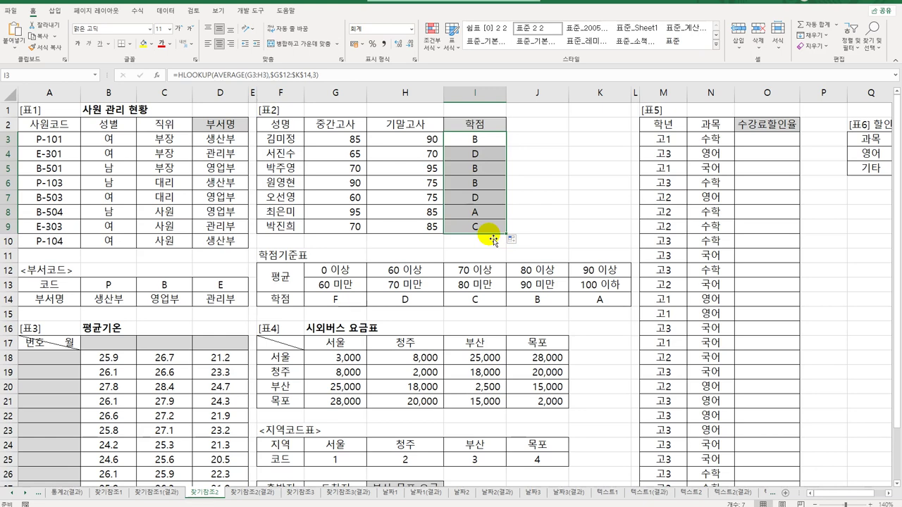
Step: Enter =ROW() in A18, the first 번호 cell of 표3, to get its row number
click(70, 363)
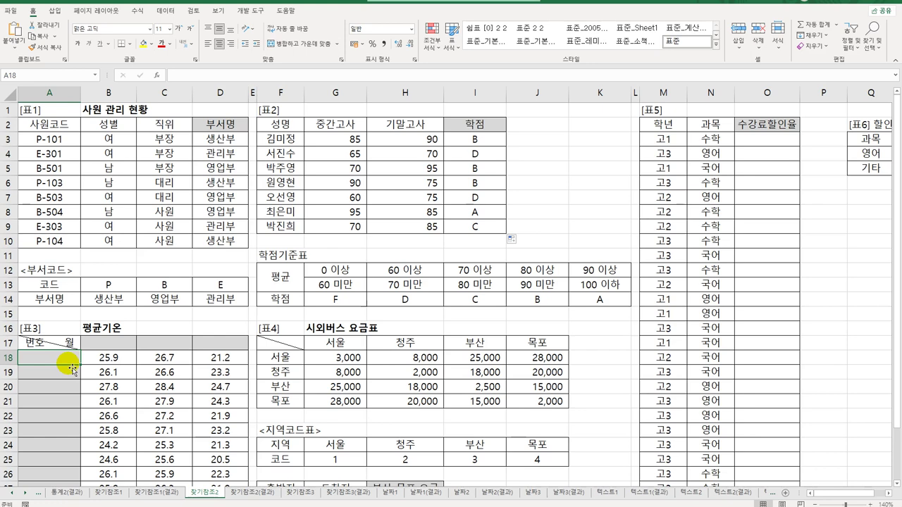
text(=row()
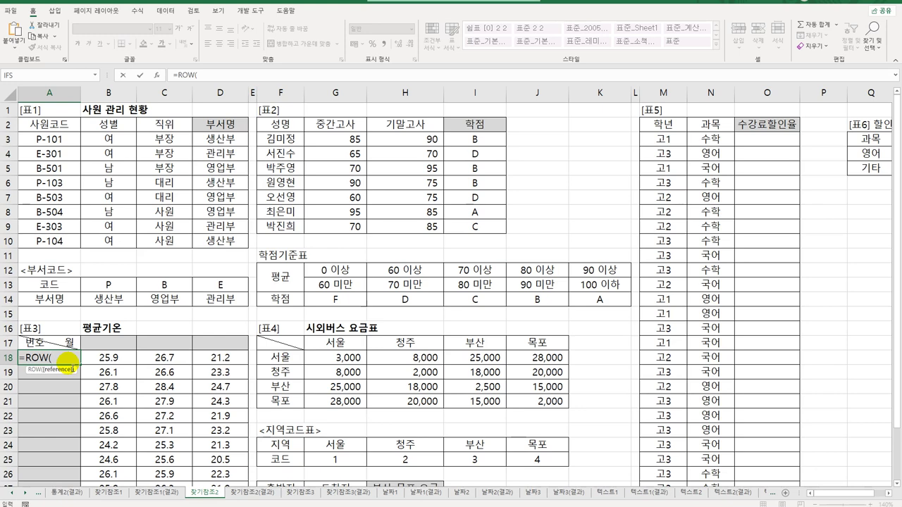
key(Return)
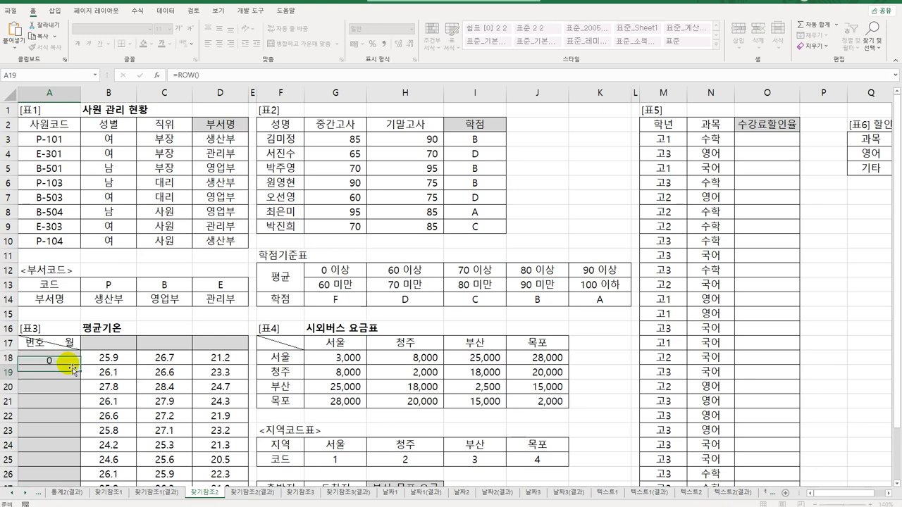
click(67, 356)
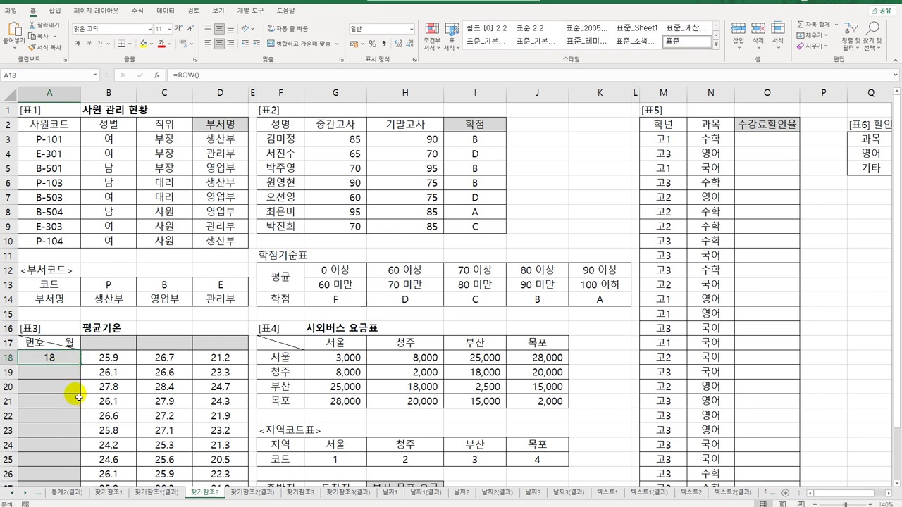
Step: Extend A18's formula to =ROW()-17 and fill it down the 번호 column of 표3
double_click(52, 359)
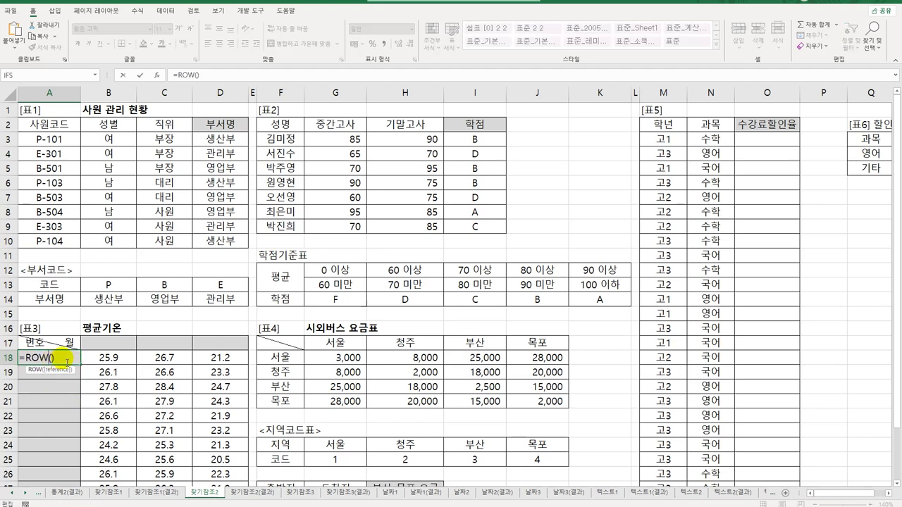
text(-17)
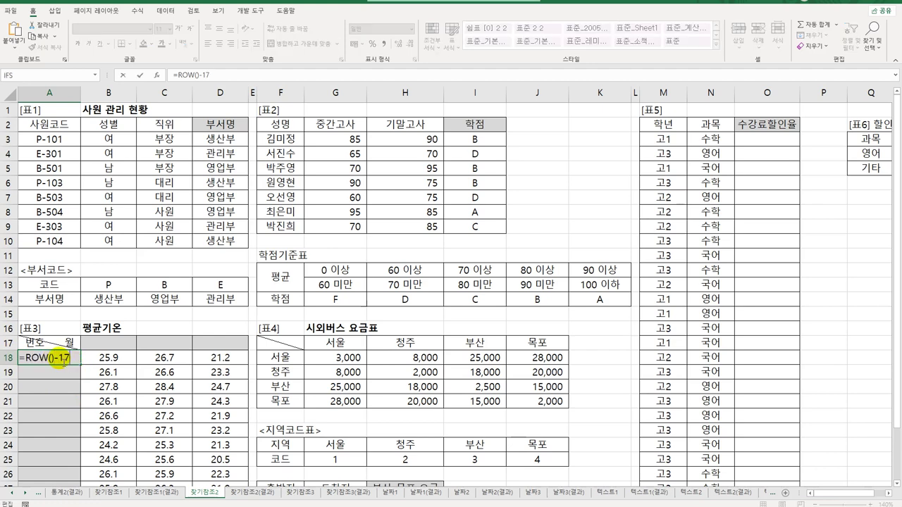
key(Return)
click(64, 362)
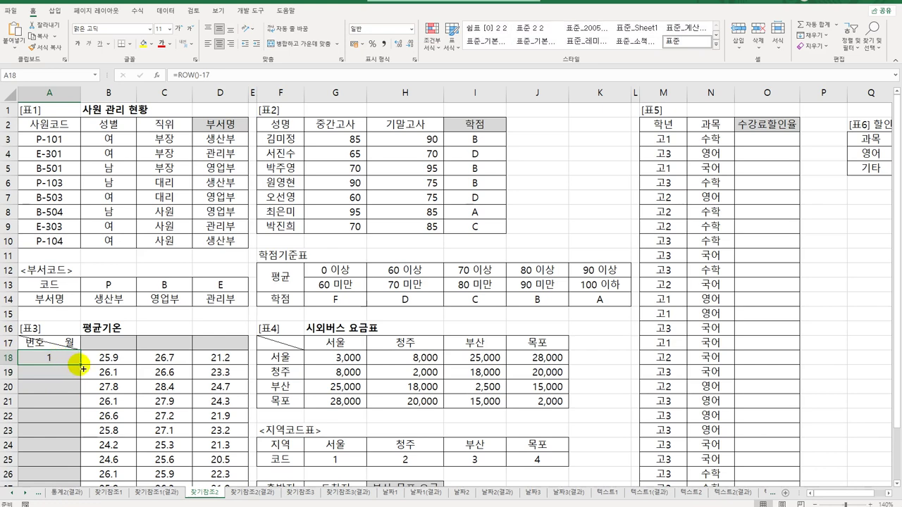
double_click(80, 365)
click(57, 369)
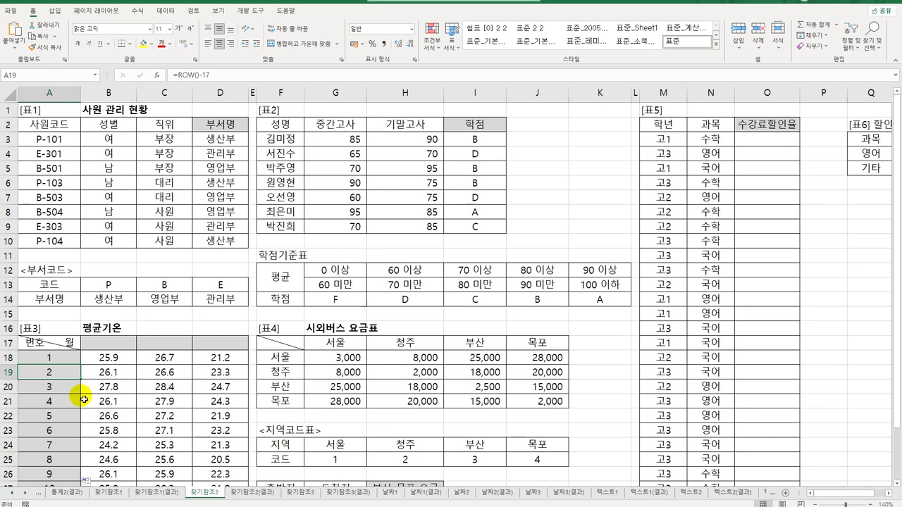
Step: Enter =COLUMN() in B17, the first 월 heading cell of 표3, to get its column number
click(117, 346)
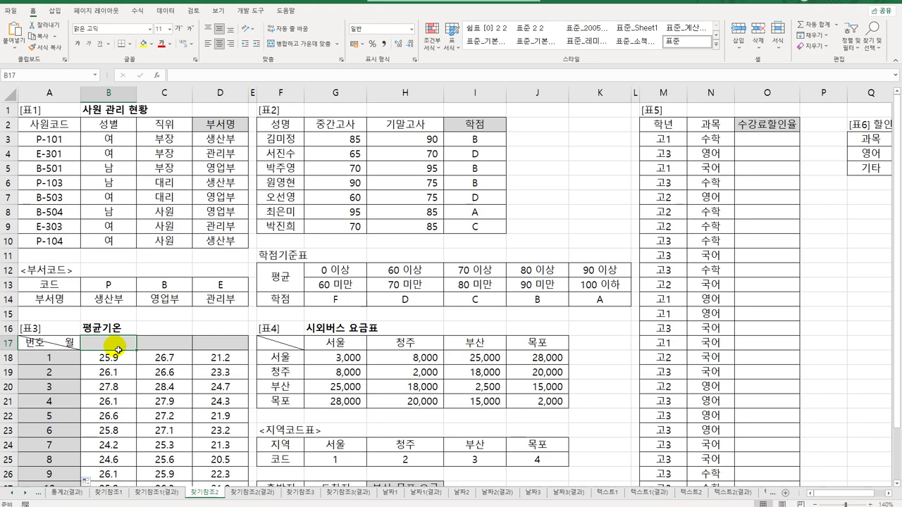
text(=)
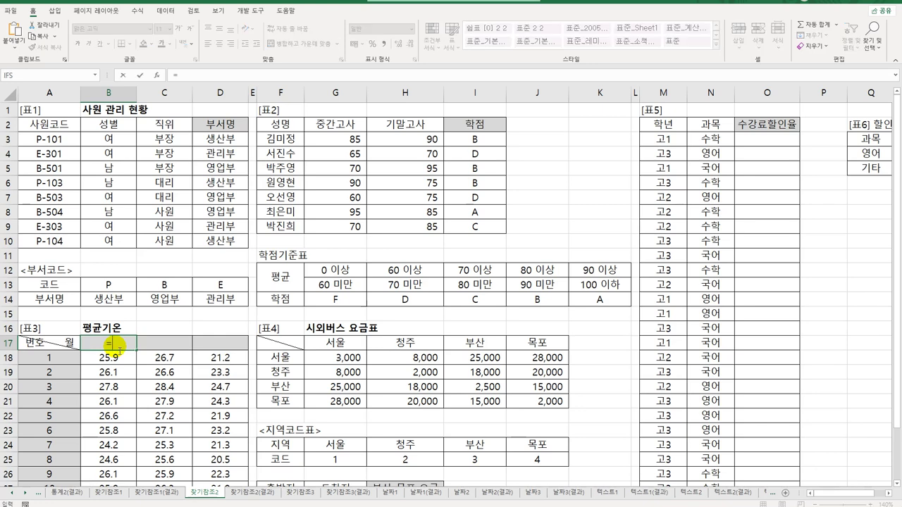
text(col)
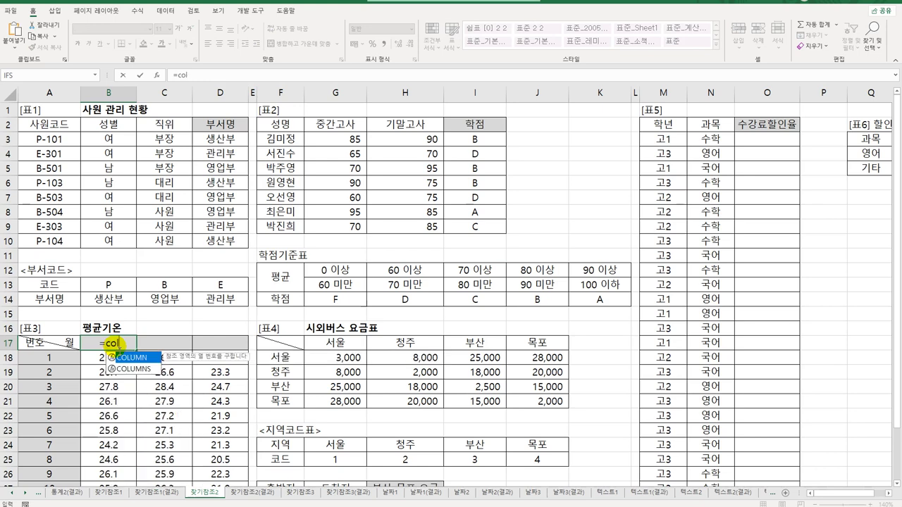
key(Tab)
text())
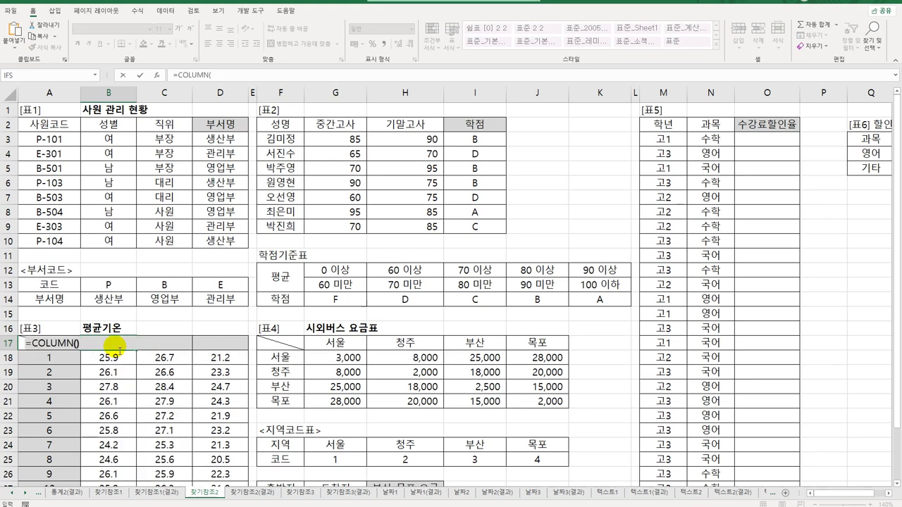
key(Return)
click(117, 345)
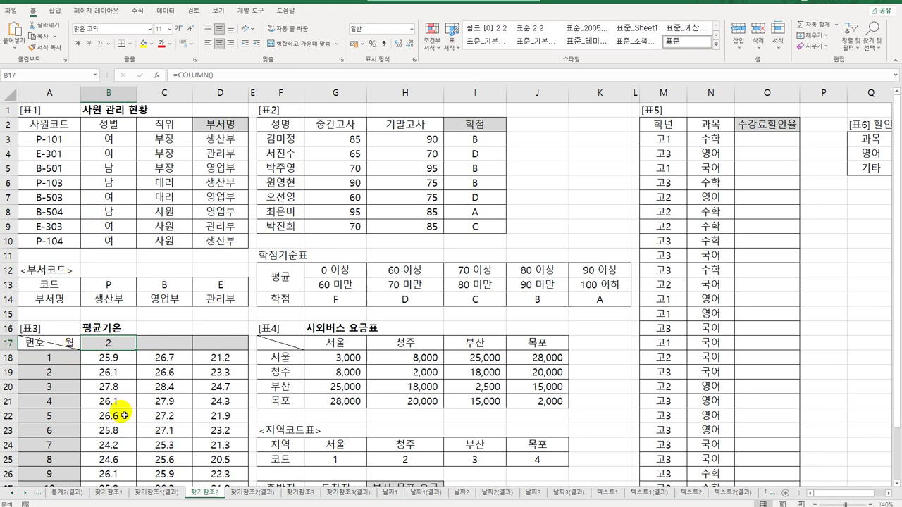
Step: Extend B17's formula to =COLUMN()+5&"월" and fill it across the 월 headings to D17
double_click(117, 345)
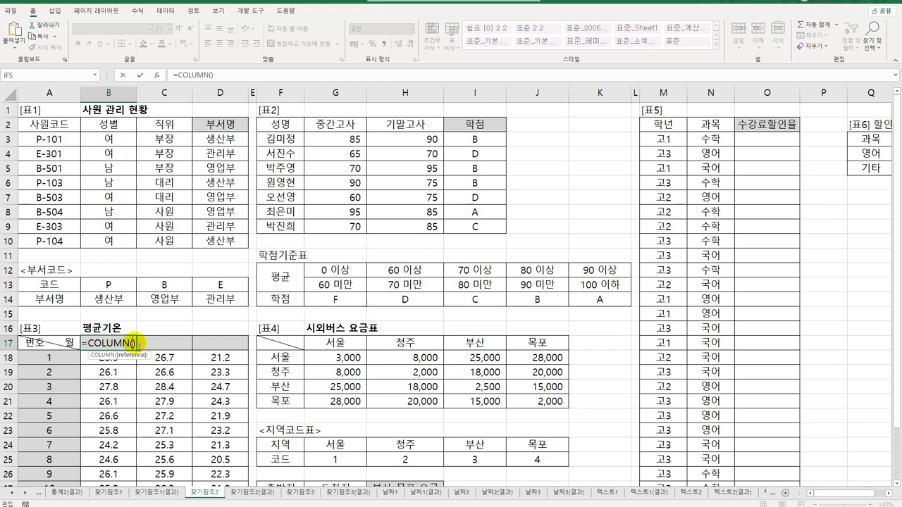
text(+5)
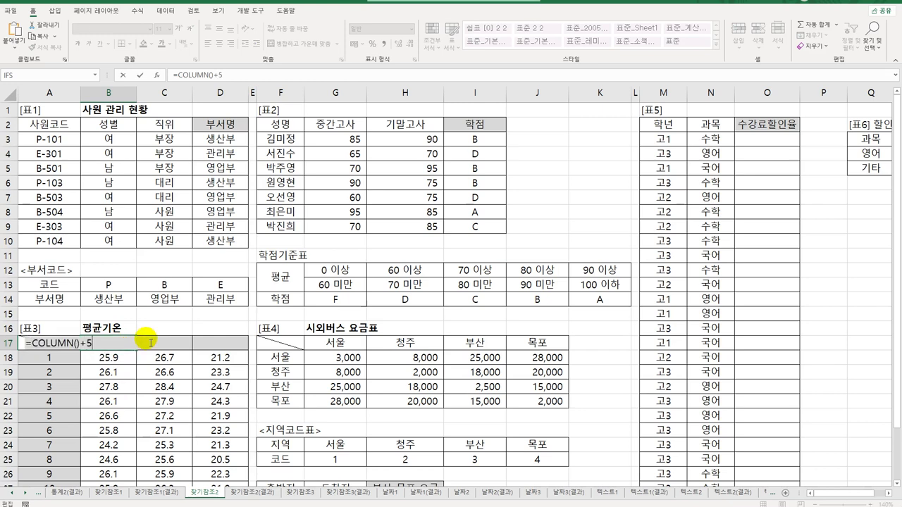
text(&"월")
key(ctrl+Return)
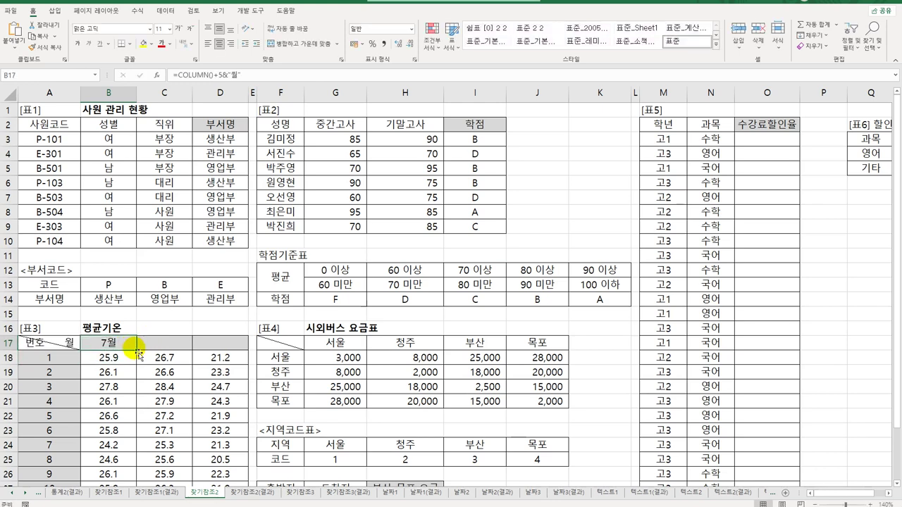
drag(137, 350, 229, 355)
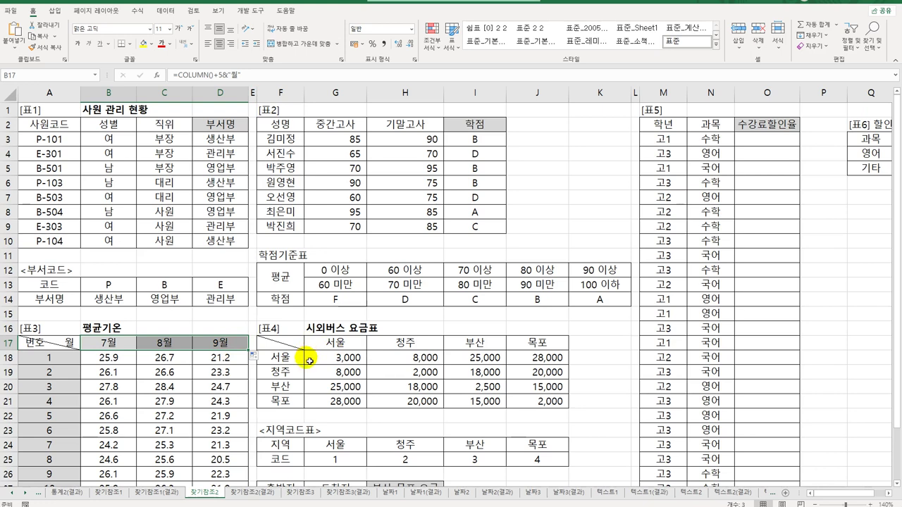
Step: Examine 표4's fare grid G18:J21, the 지역코드표 region names and codes, and the 출발지 and 도착지 cells that the 부산-목포 요금 lookup needs
scroll(331, 359, down, 3)
click(398, 372)
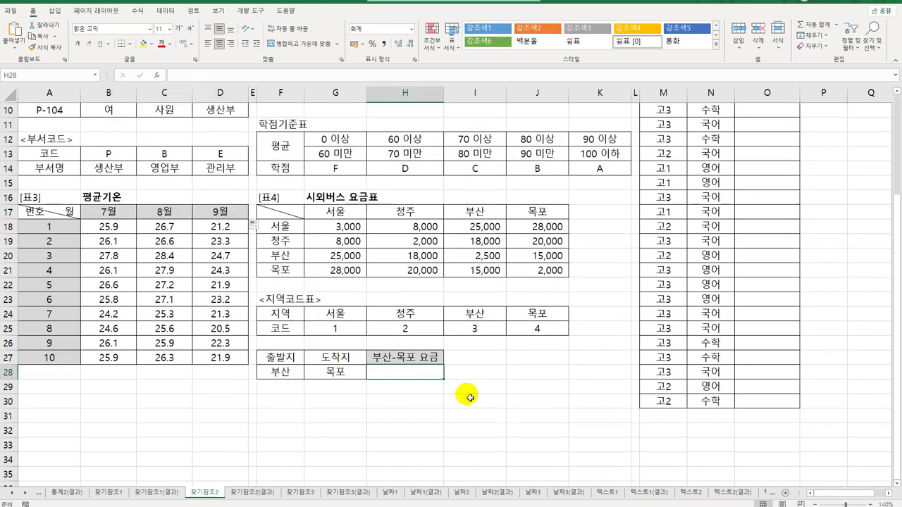
click(356, 226)
drag(391, 236, 526, 274)
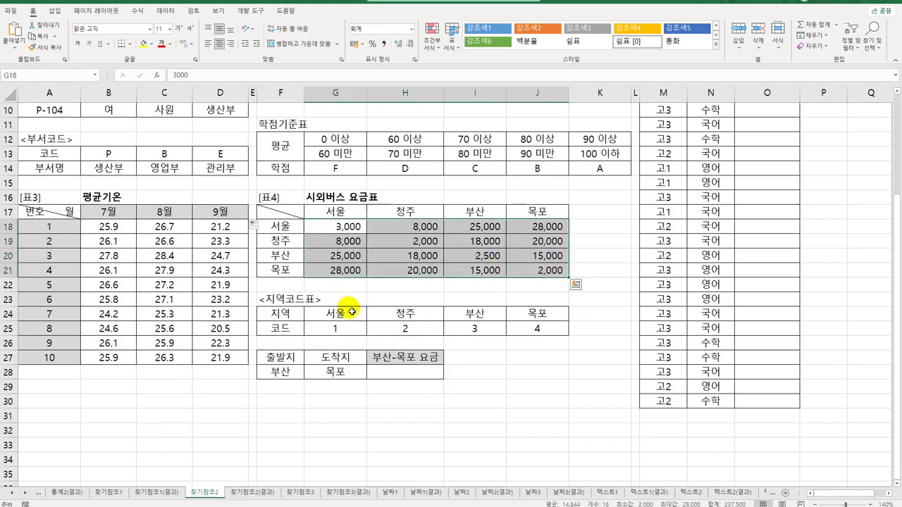
drag(343, 314, 559, 328)
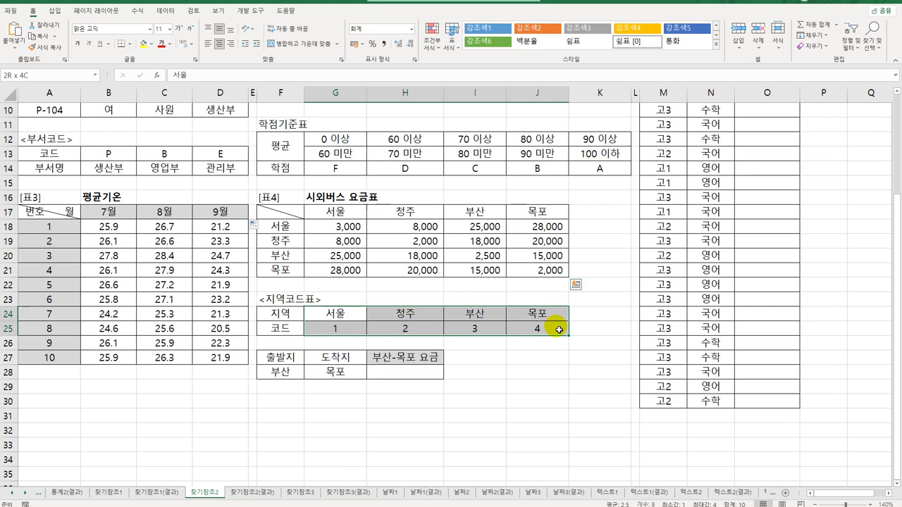
click(290, 373)
click(336, 374)
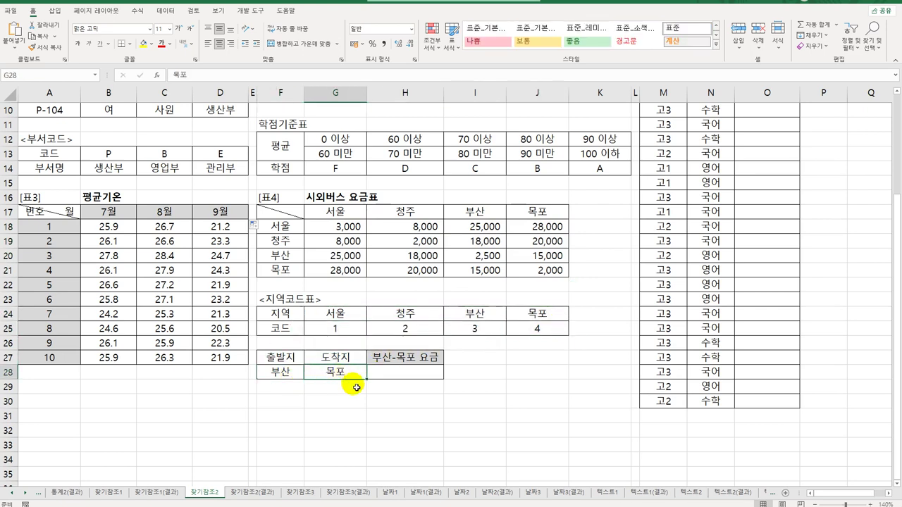
click(395, 373)
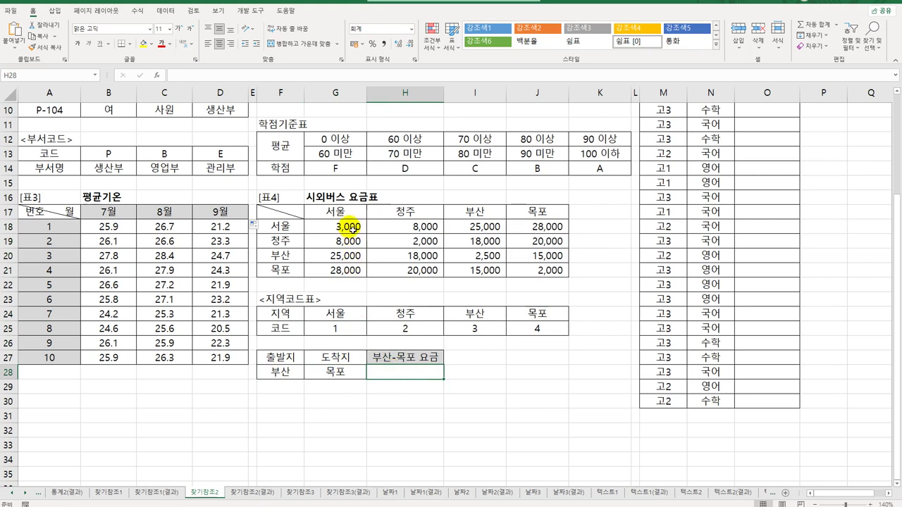
drag(346, 227, 523, 271)
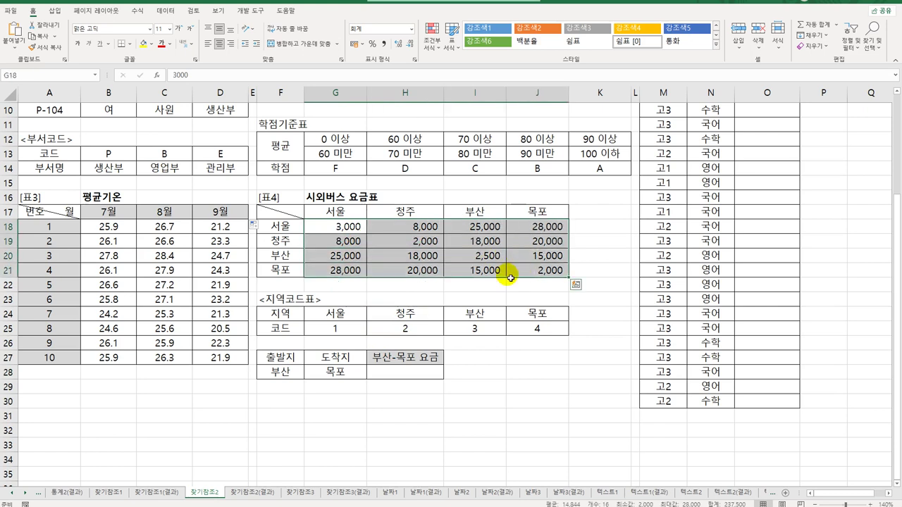
click(412, 377)
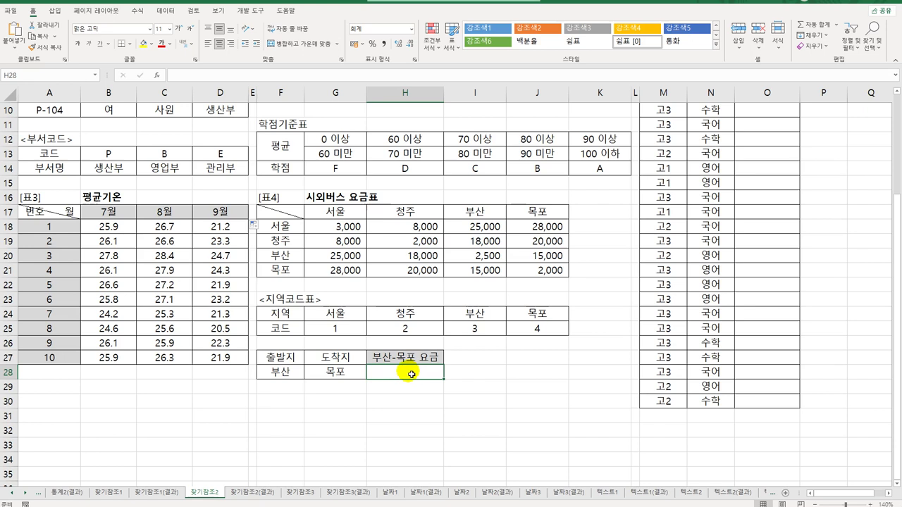
click(280, 373)
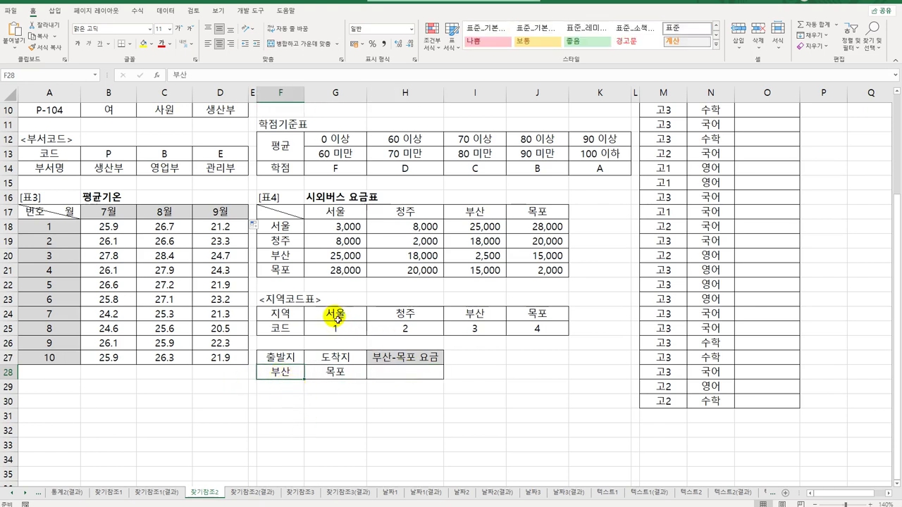
drag(336, 314, 524, 336)
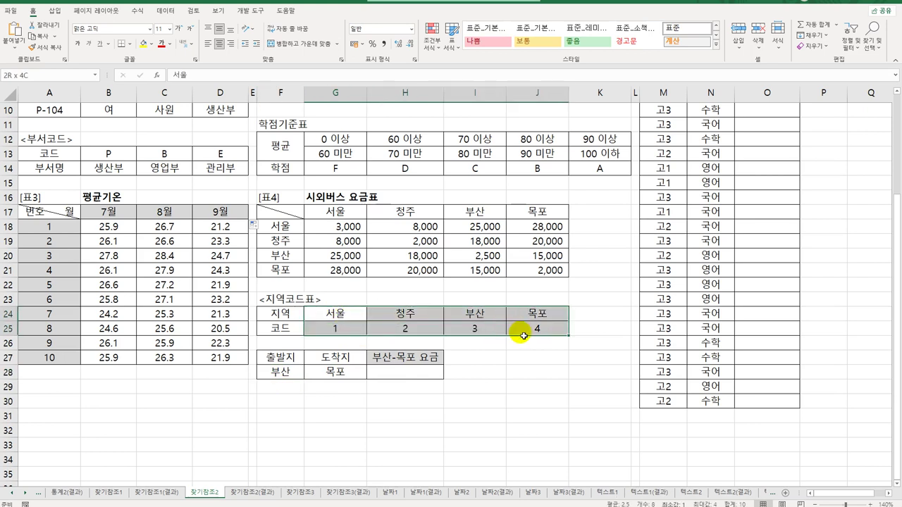
drag(524, 336, 521, 317)
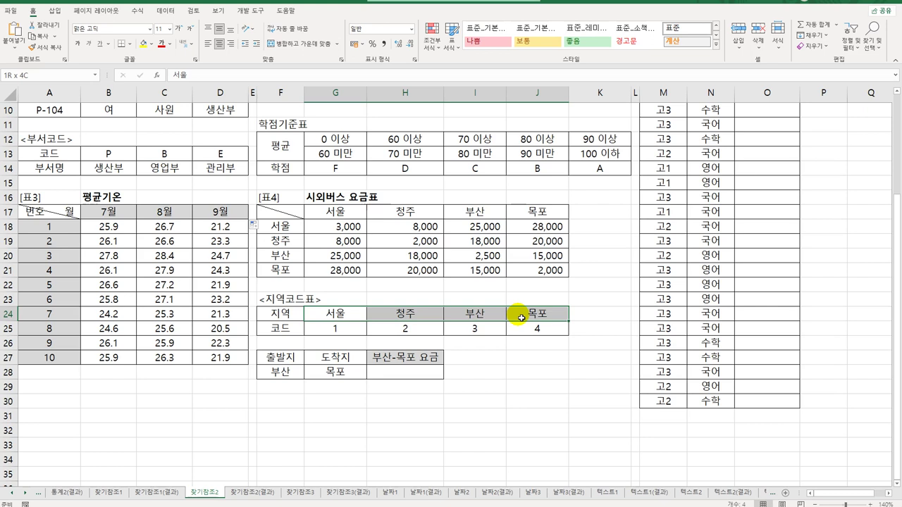
drag(520, 318, 519, 316)
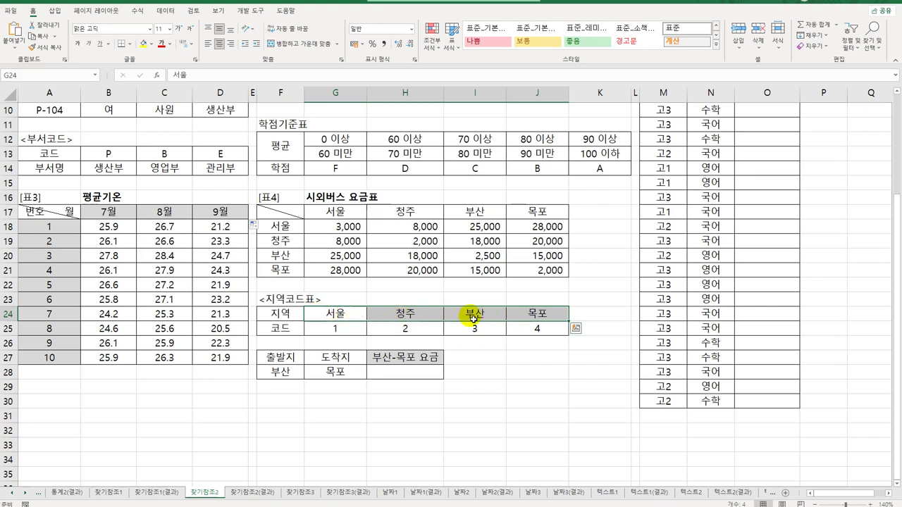
Step: Enter an XMATCH in H28 with lookup value F28 and lookup array G24:J24, leaving match mode and search mode blank
click(413, 374)
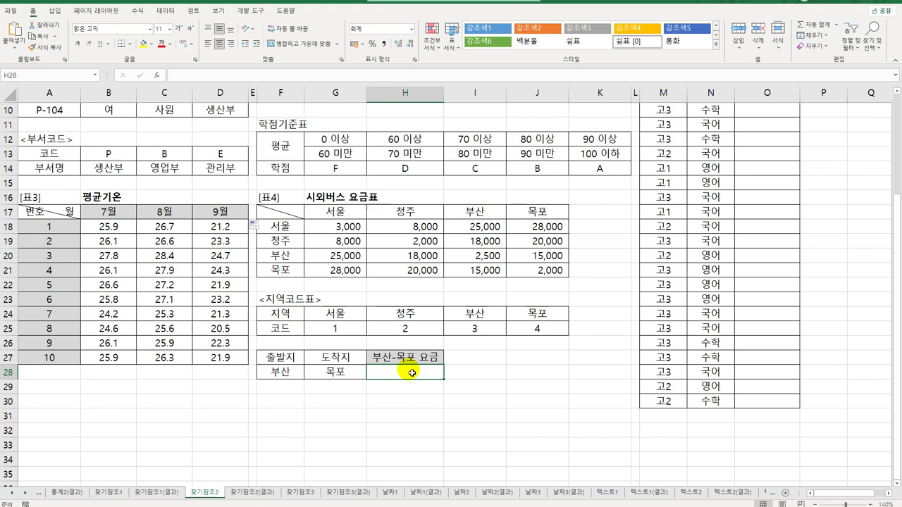
text(=)
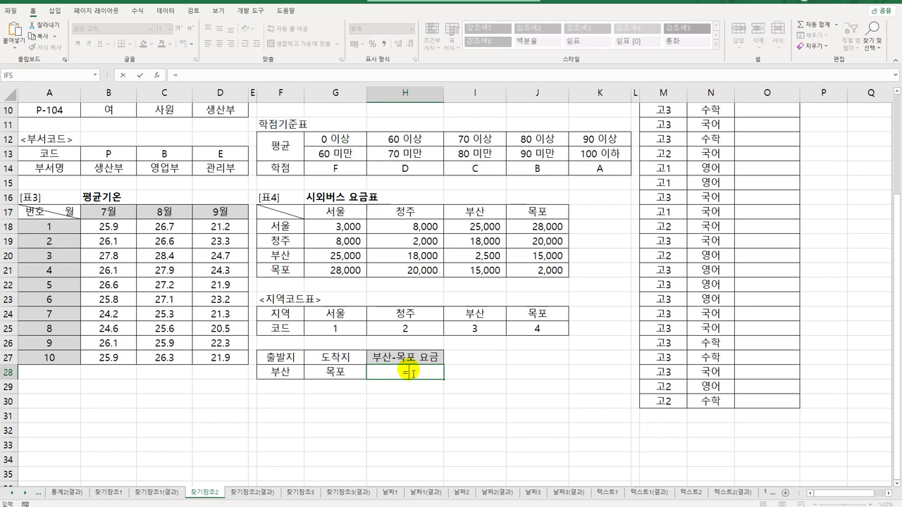
text(xm)
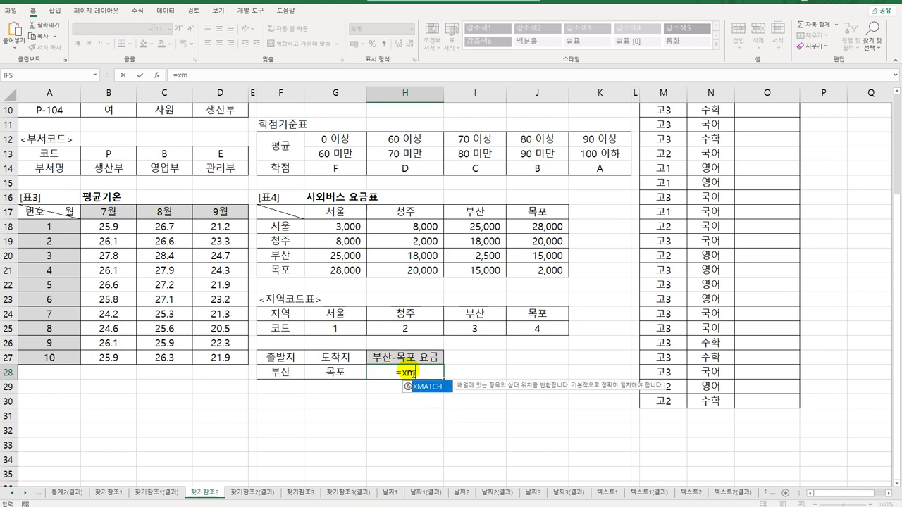
key(Tab)
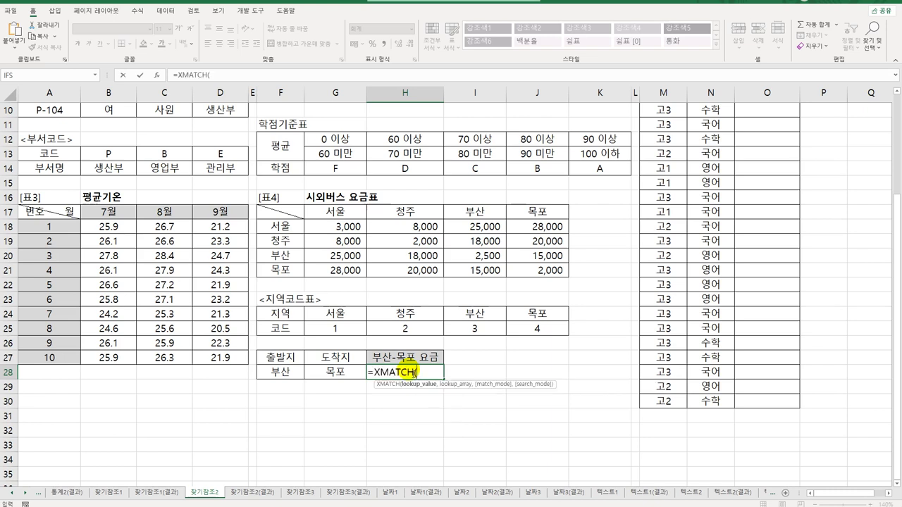
click(159, 75)
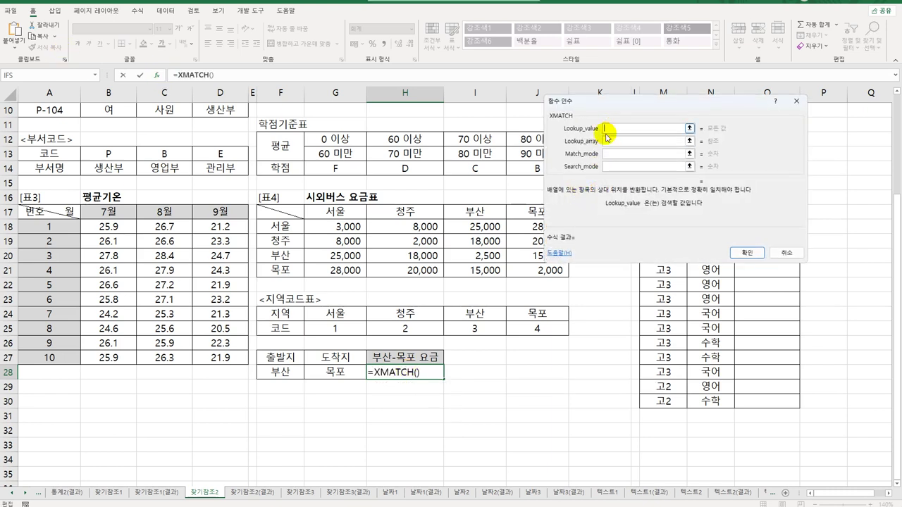
click(280, 378)
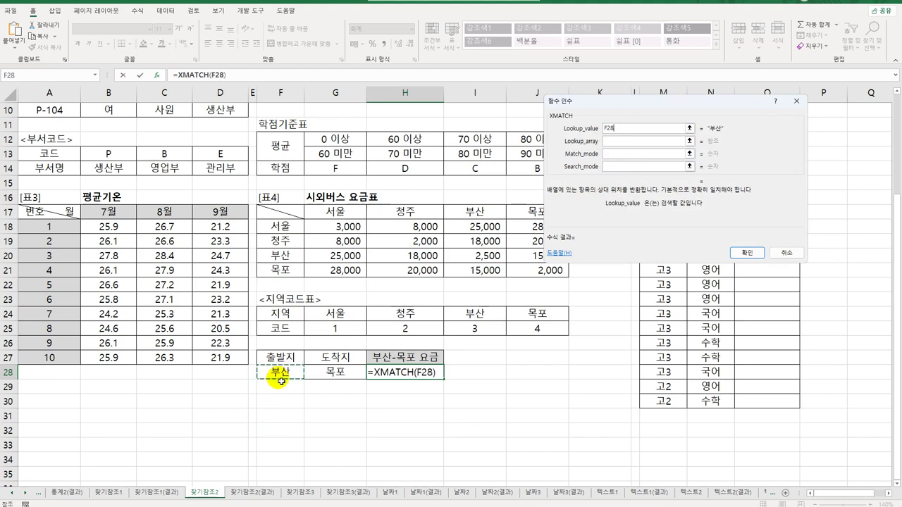
click(607, 141)
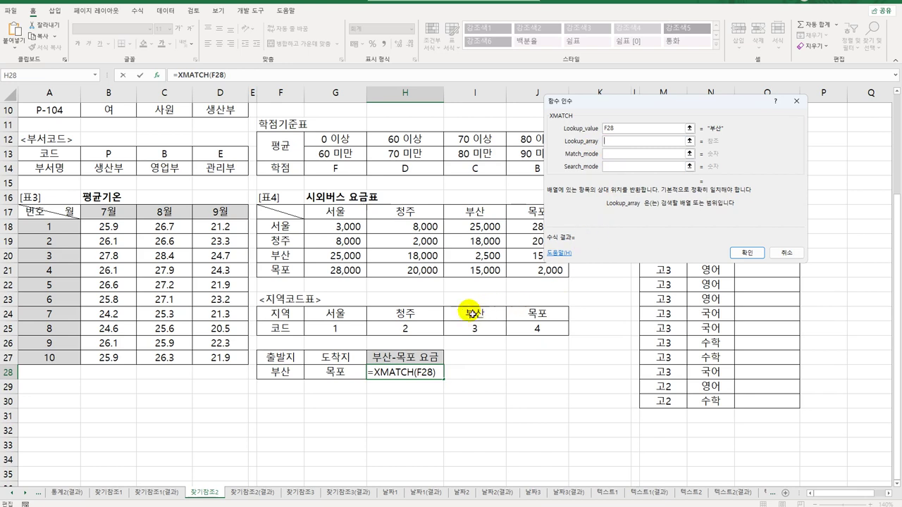
drag(335, 314, 525, 316)
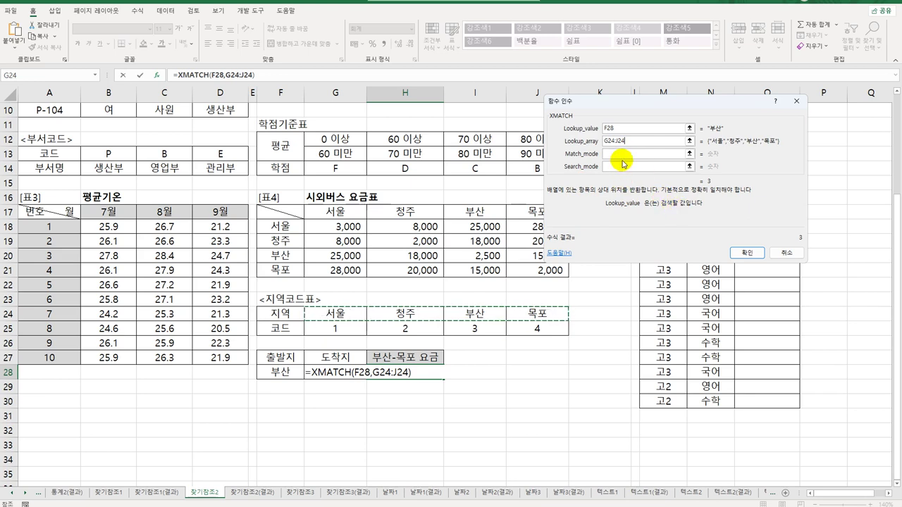
click(622, 153)
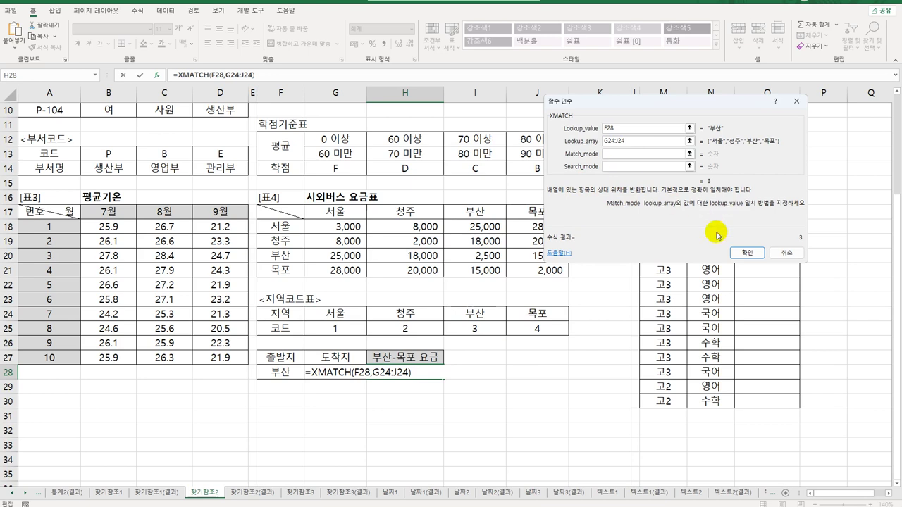
click(745, 252)
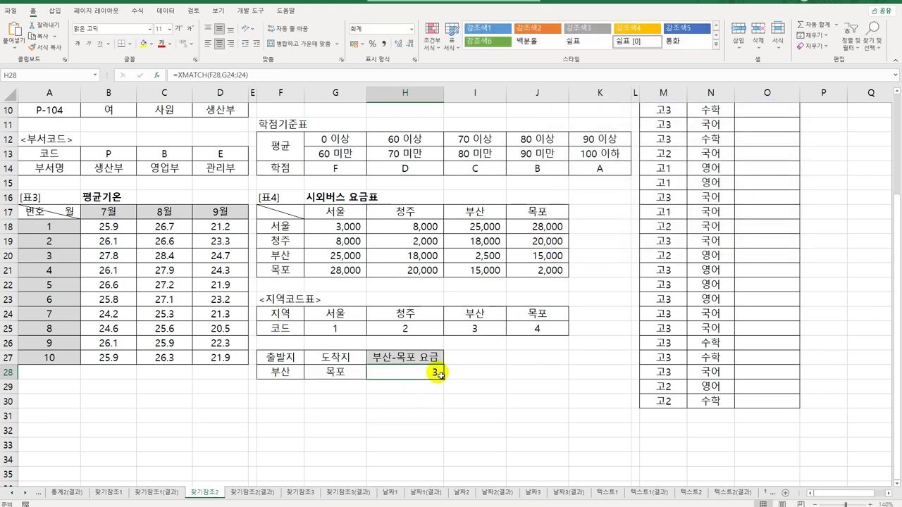
Step: Reopen H28's formula and review the XMATCH lookup value F28 and lookup array G24:J24
double_click(423, 371)
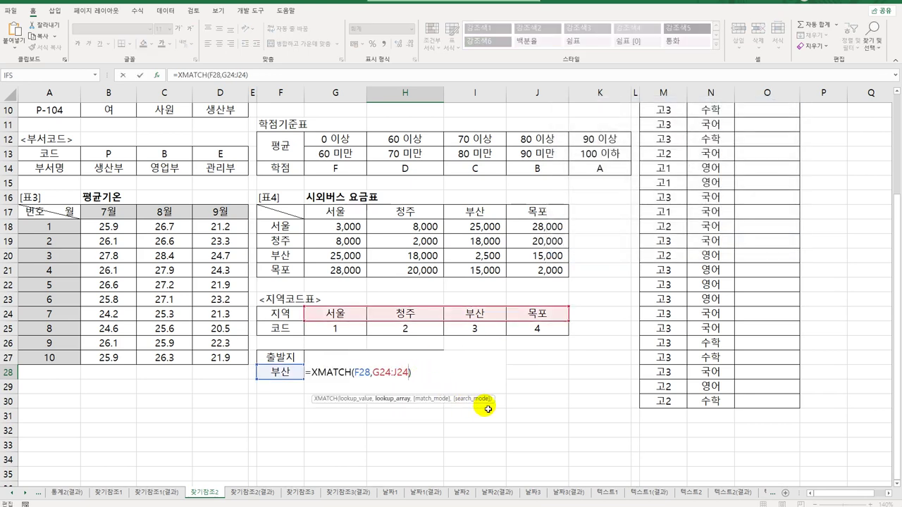
key(Left)
key(Left)
key(Left)
key(Left)
key(shift+Left)
key(shift+Left)
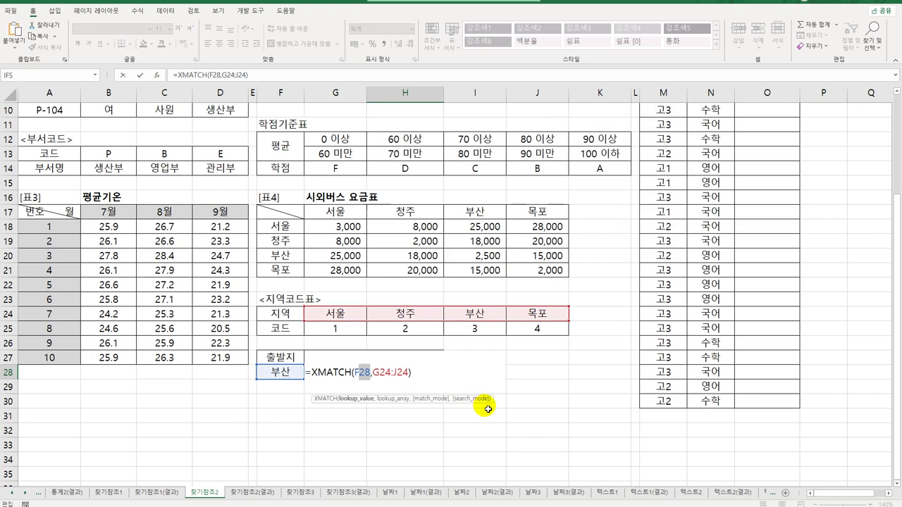
key(Right)
key(Right)
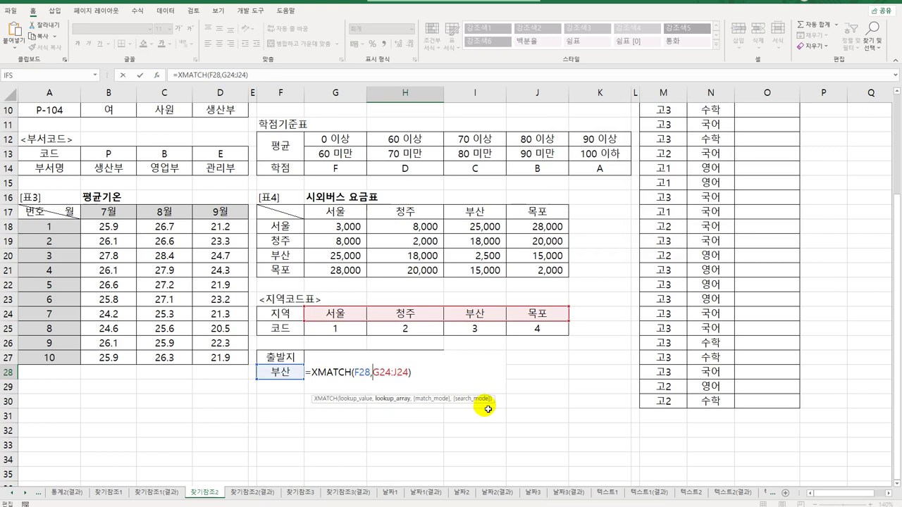
key(shift+Right)
key(shift+Right)
key(shift+Right)
key(shift+Right)
key(shift+Right)
key(shift+Right)
key(shift+Right)
Step: Add the exact-match mode 0 as the third argument of H28's XMATCH, after G24:J24
key(Left)
key(Right)
text(,)
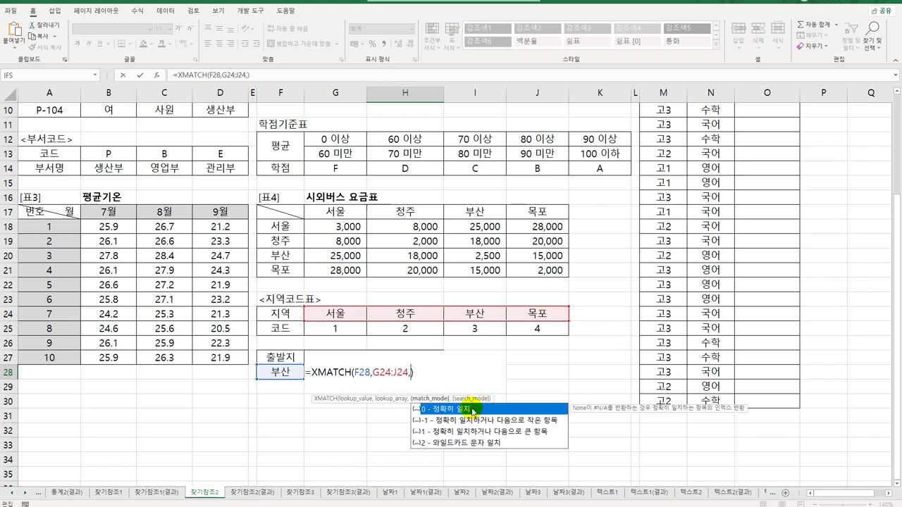
double_click(471, 410)
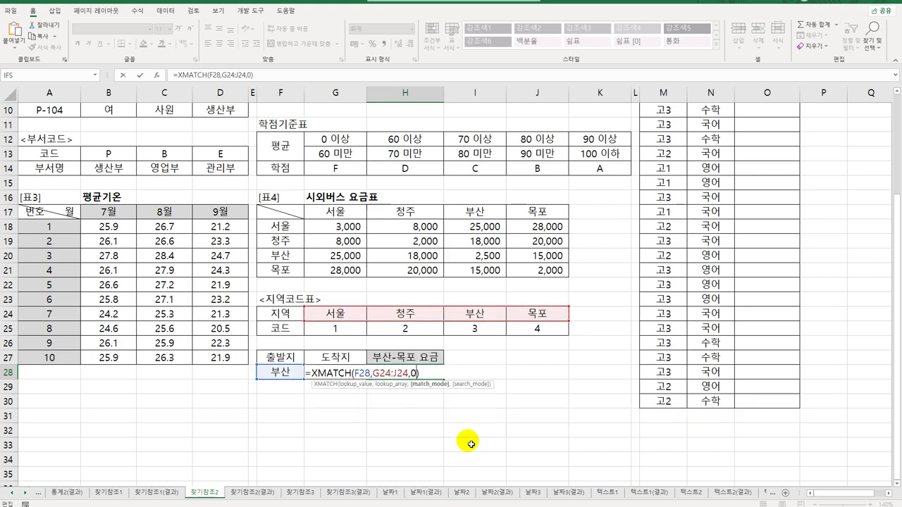
Step: Remove the match-mode argument 0 from H28's XMATCH, keeping only lookup value F28 and lookup array G24:J24
key(Return)
click(429, 375)
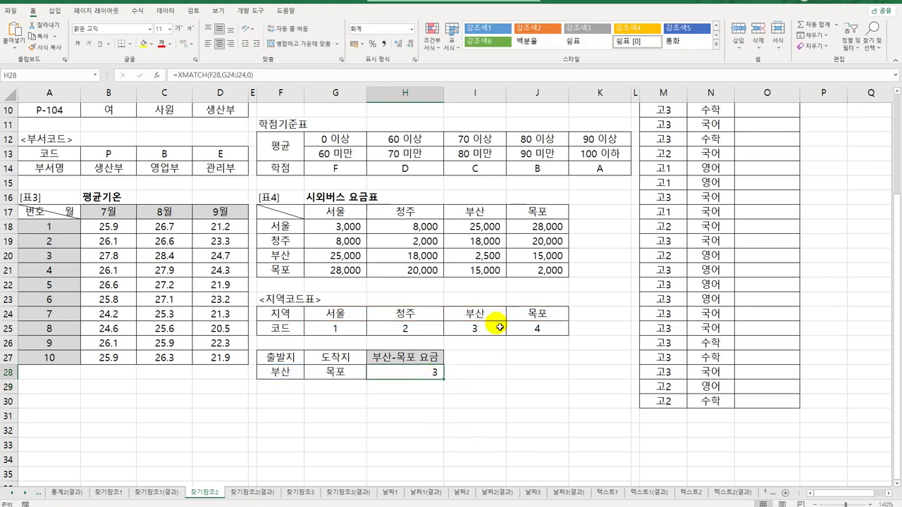
double_click(431, 374)
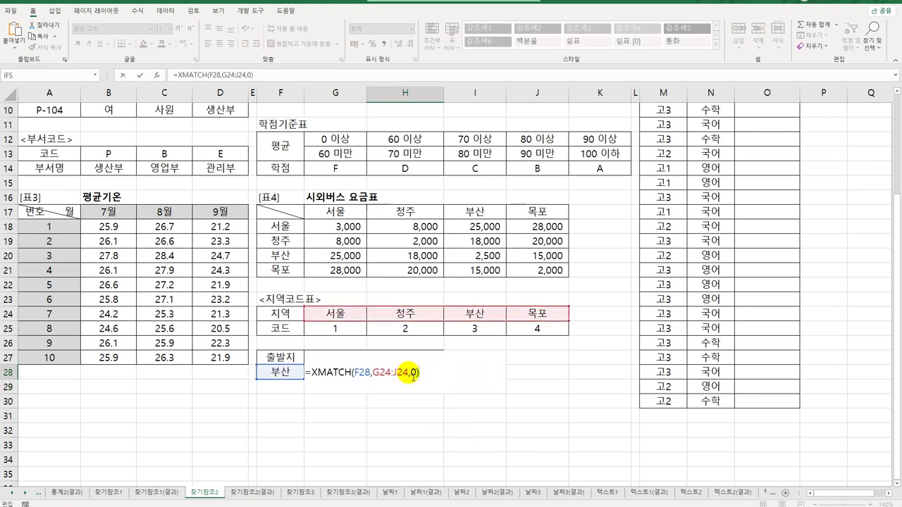
click(415, 373)
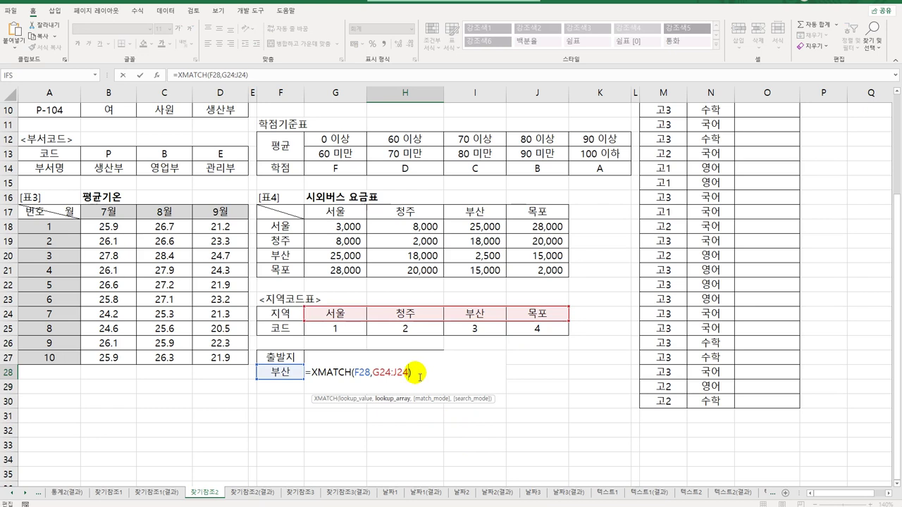
key(Return)
click(415, 373)
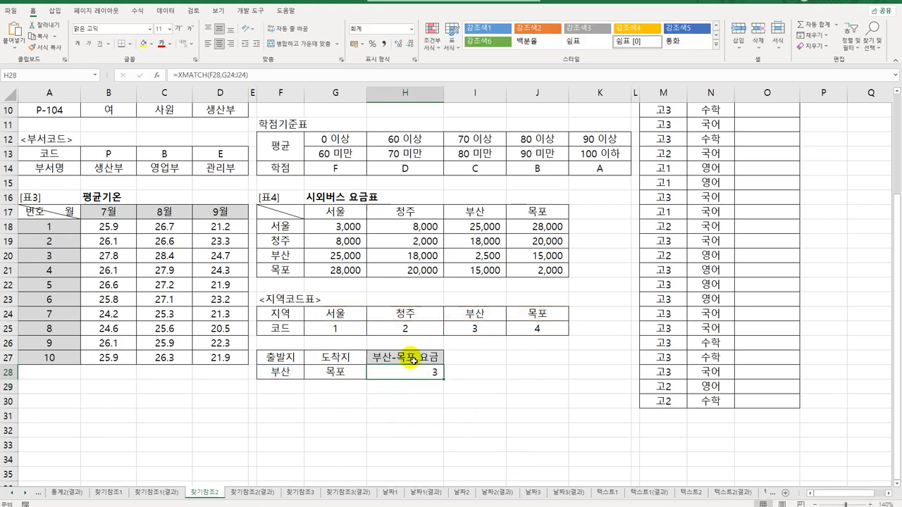
Step: Start an INDEX around H28's XMATCH with array G18:J21, using the XMATCH as its row number
click(351, 377)
click(530, 333)
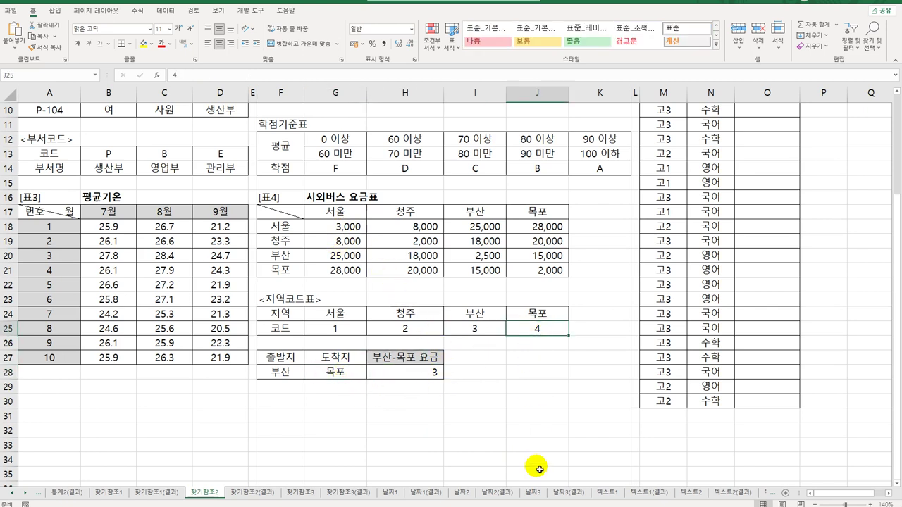
double_click(415, 370)
click(312, 372)
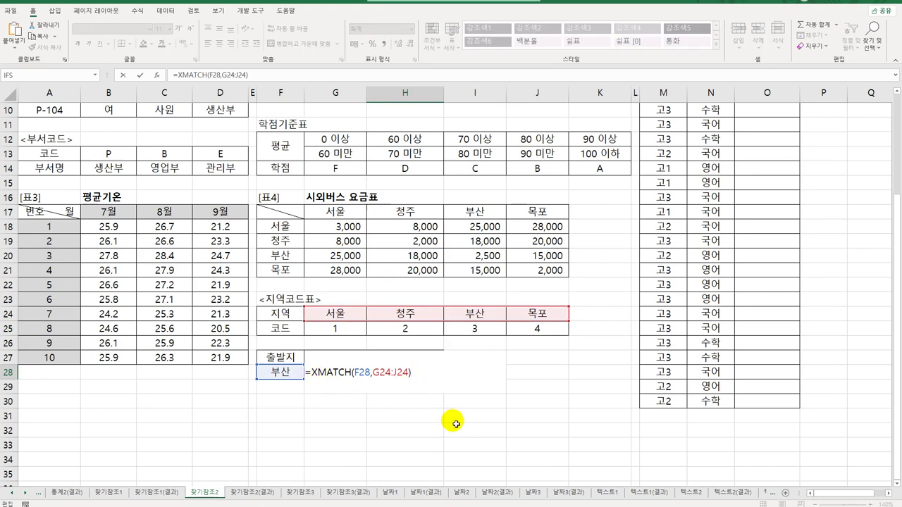
text(INDEX()
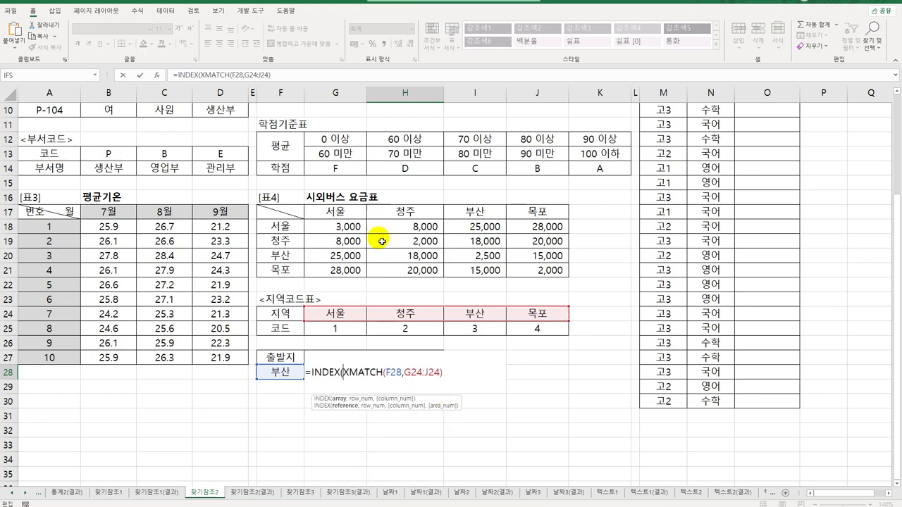
drag(359, 229, 546, 279)
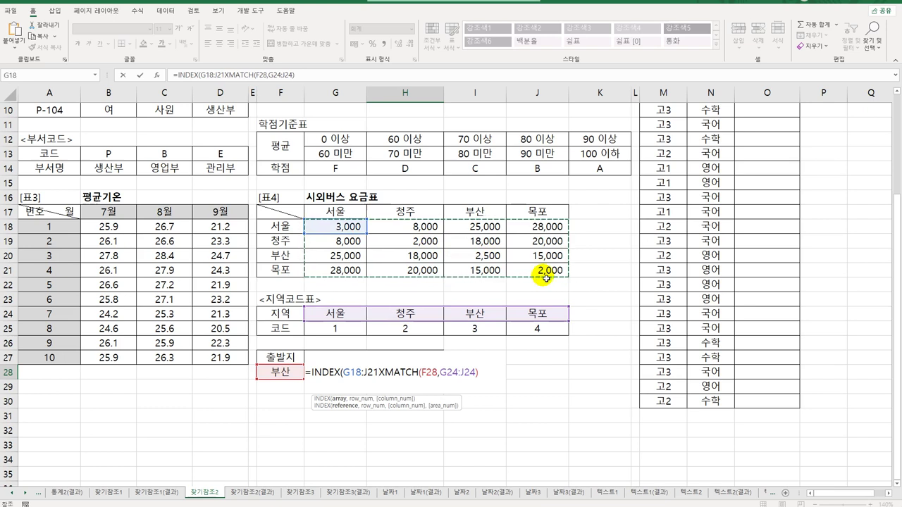
text(,)
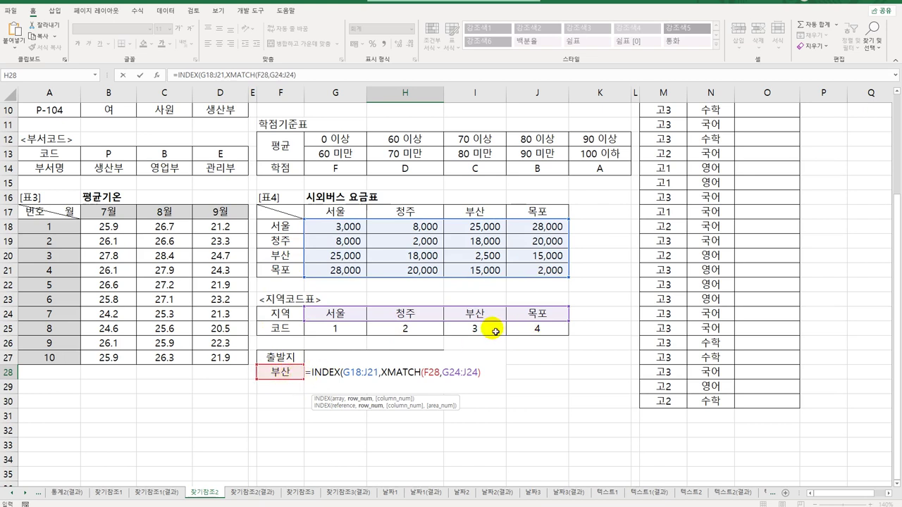
Step: Complete H28's INDEX with XMATCH(G28,G24:J24,0) as the column number and enter the formula
text(,)
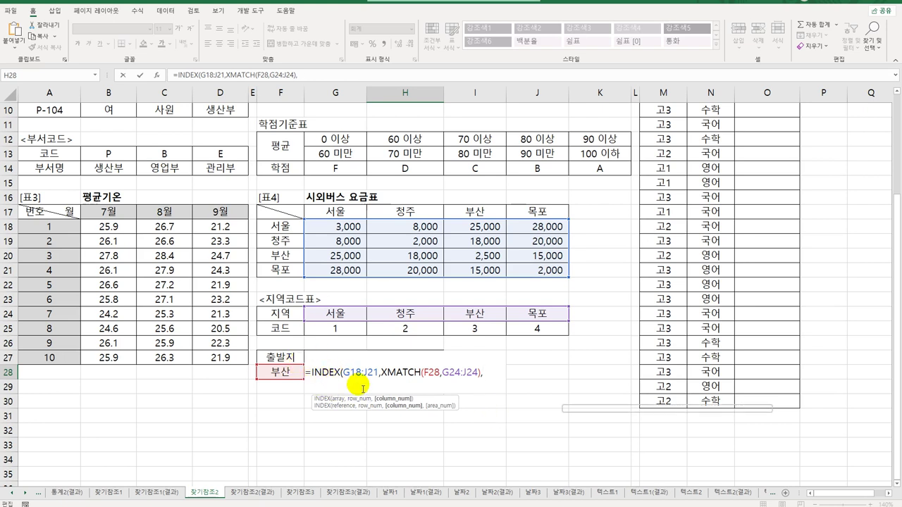
text(XMATCH()
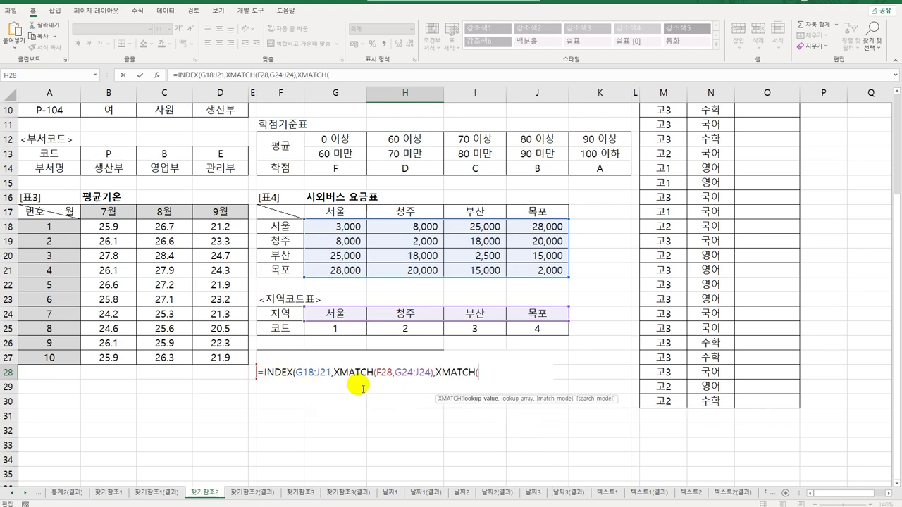
click(344, 400)
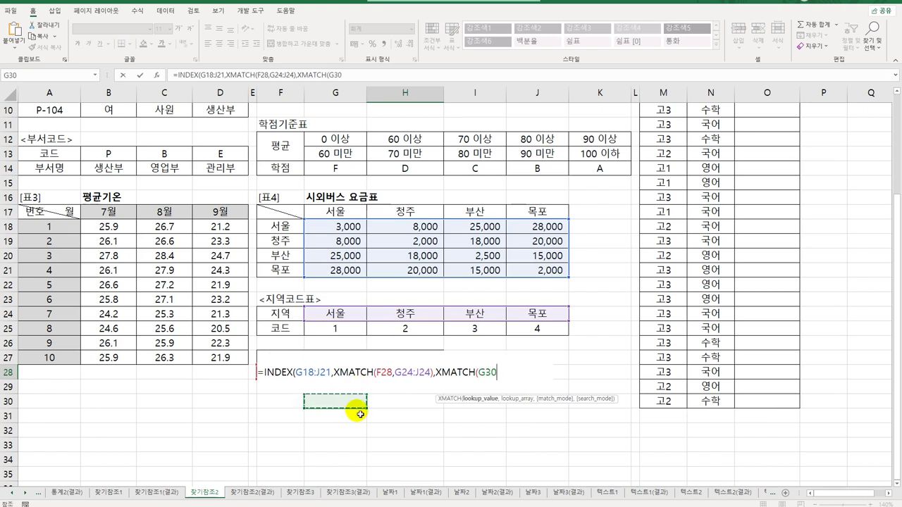
key(BackSpace)
key(BackSpace)
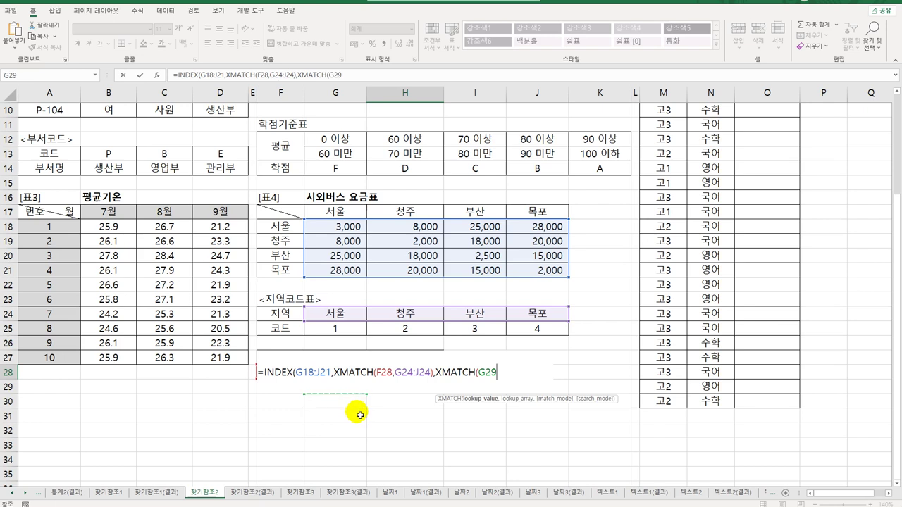
text(28)
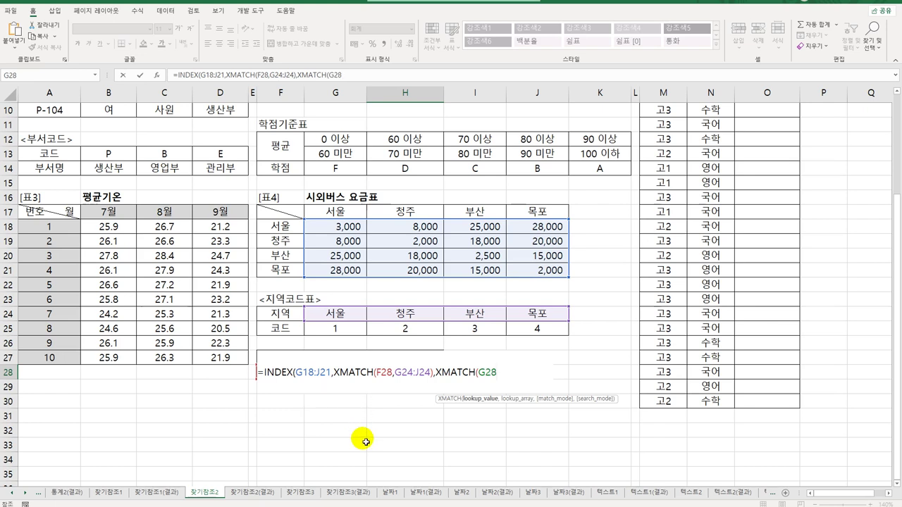
text(,)
drag(348, 312, 515, 330)
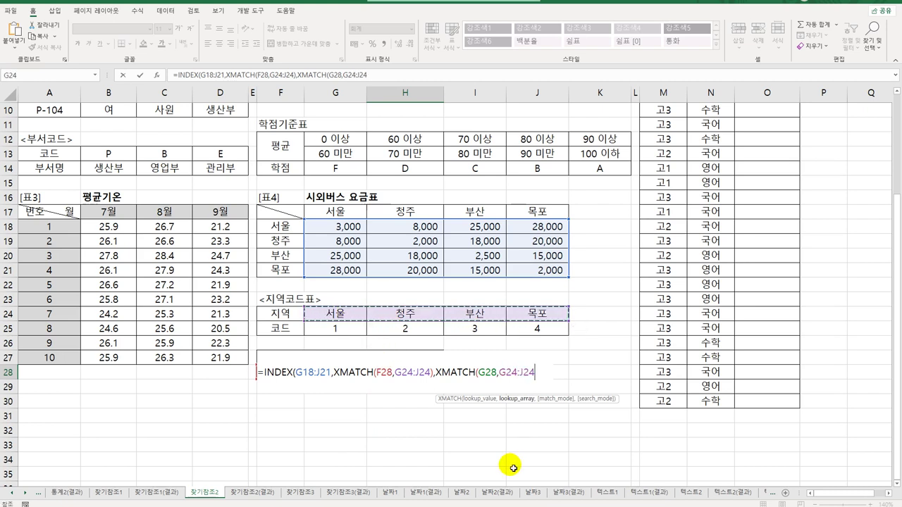
text(,0)
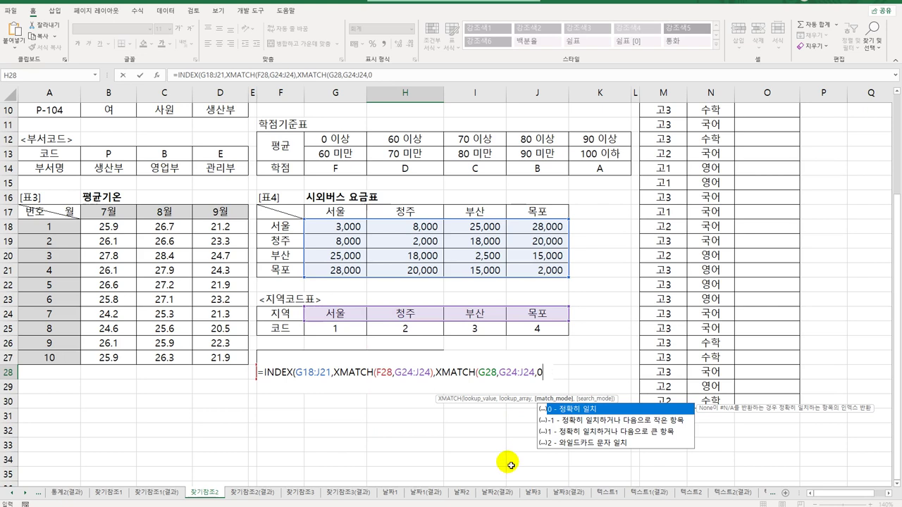
text())
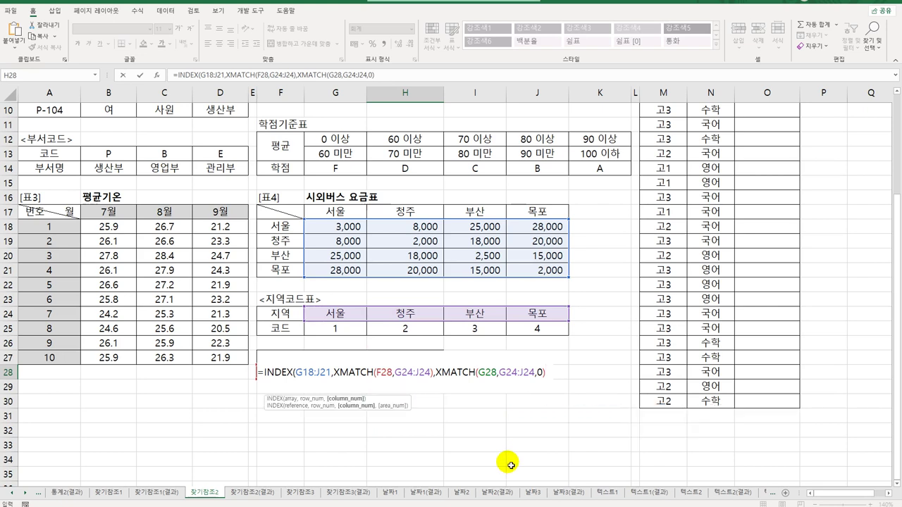
text())
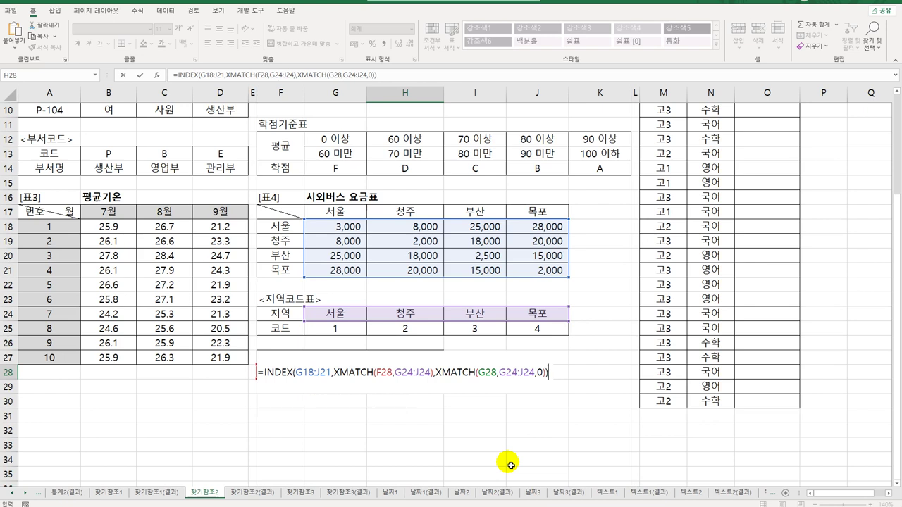
key(Return)
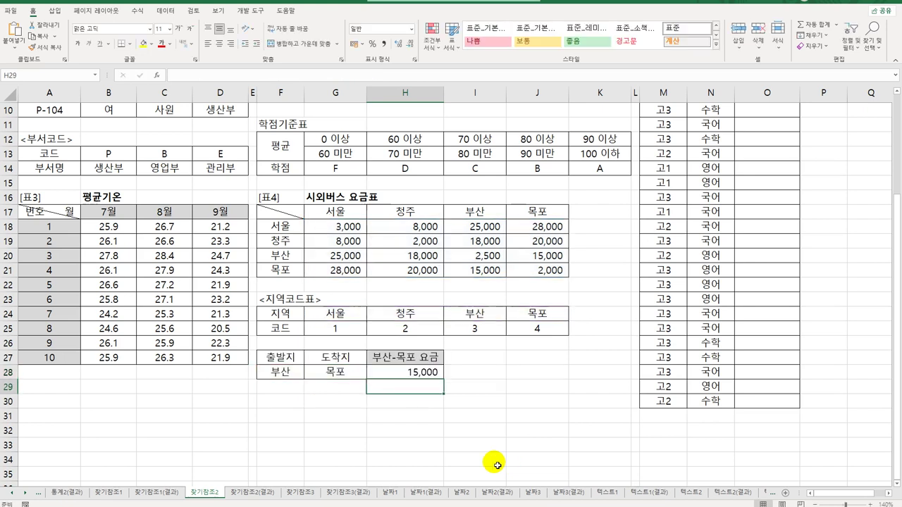
Step: Check H28's fare against the intersection of the 부산 row and the 목포 column in 표4
click(416, 373)
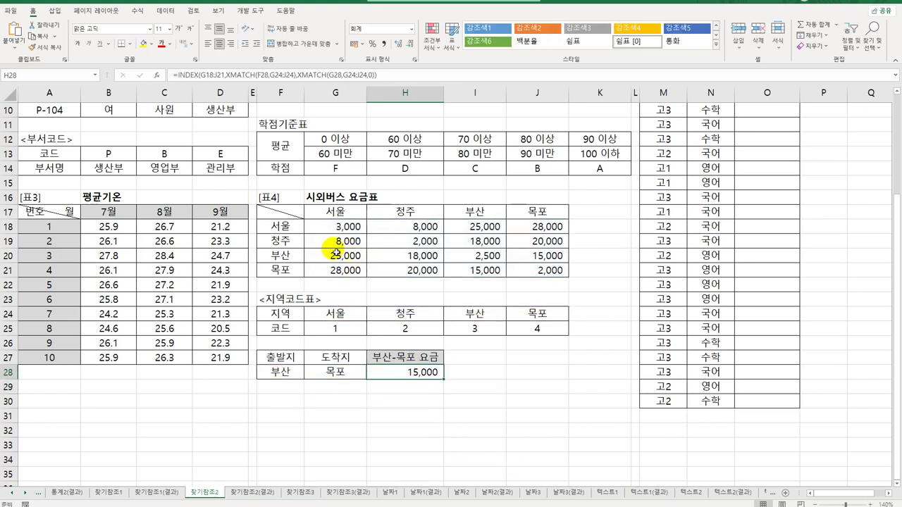
drag(337, 253, 542, 270)
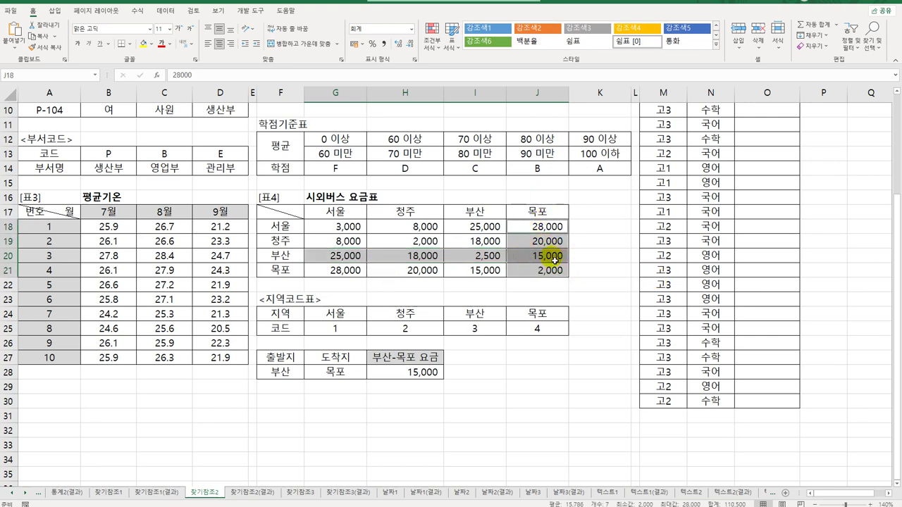
click(376, 373)
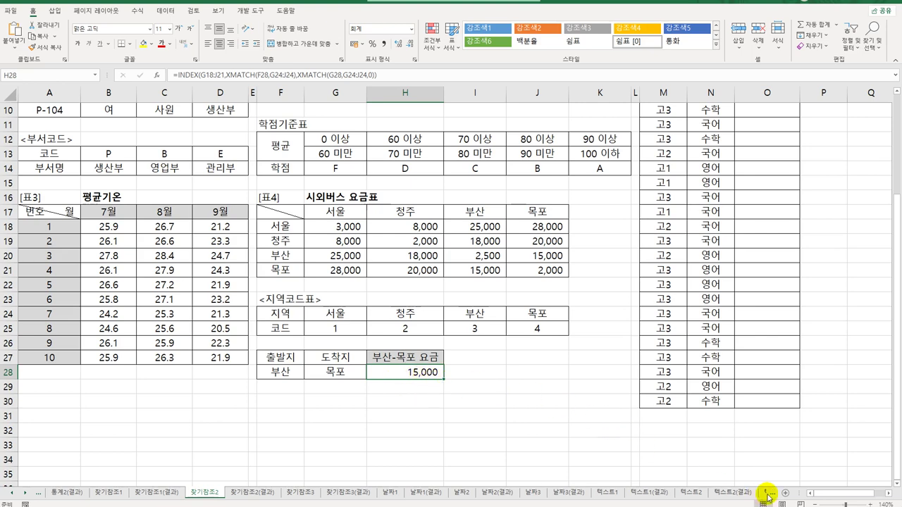
Step: Examine 표5's 학년, 과목 and 수강료할인율 columns and 표6's grade headings and 영어 and 기타 rows
scroll(889, 496, right, 4)
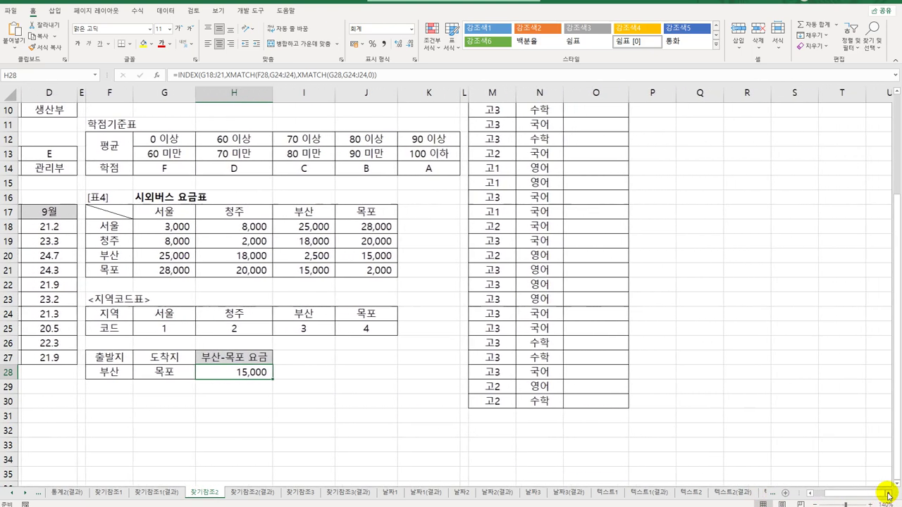
scroll(694, 442, up, 3)
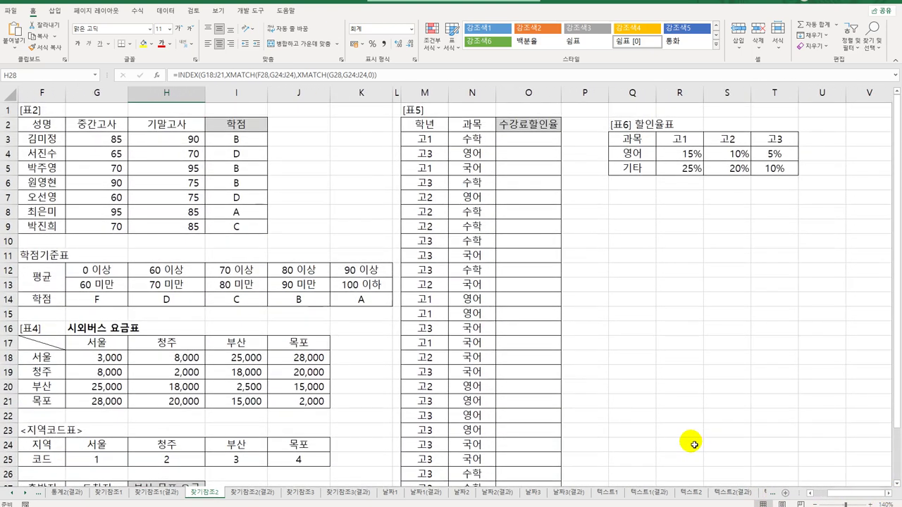
click(539, 138)
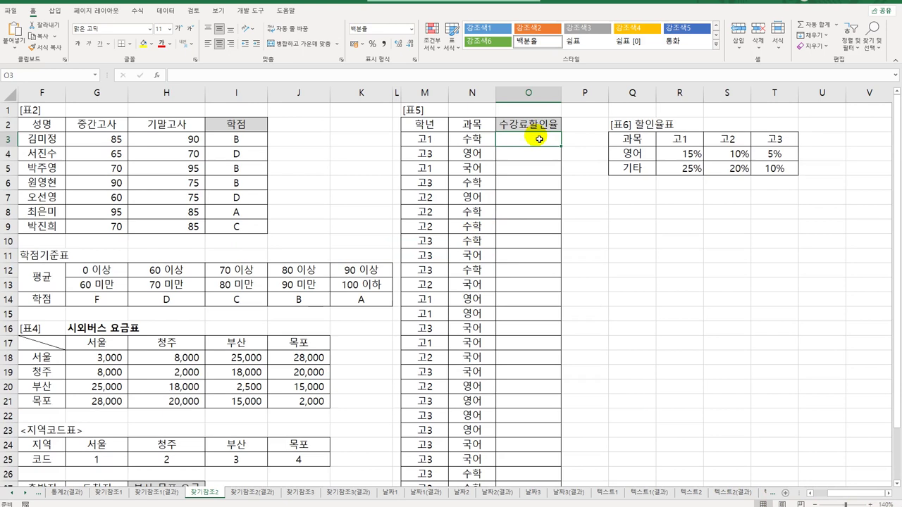
click(426, 139)
click(665, 140)
click(710, 140)
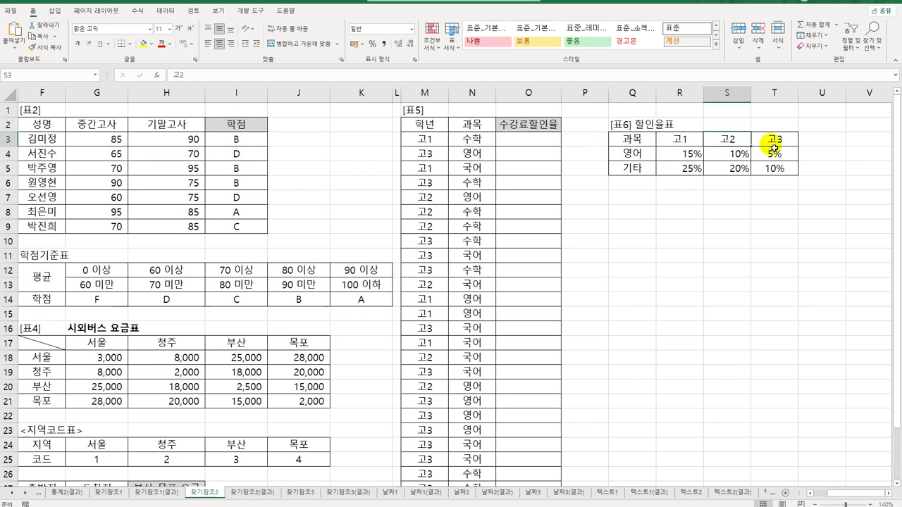
click(773, 142)
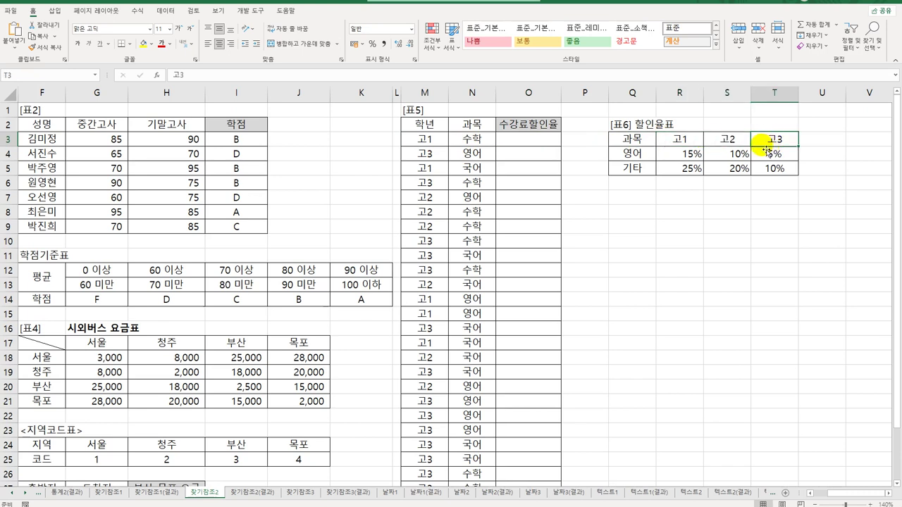
click(645, 155)
click(644, 169)
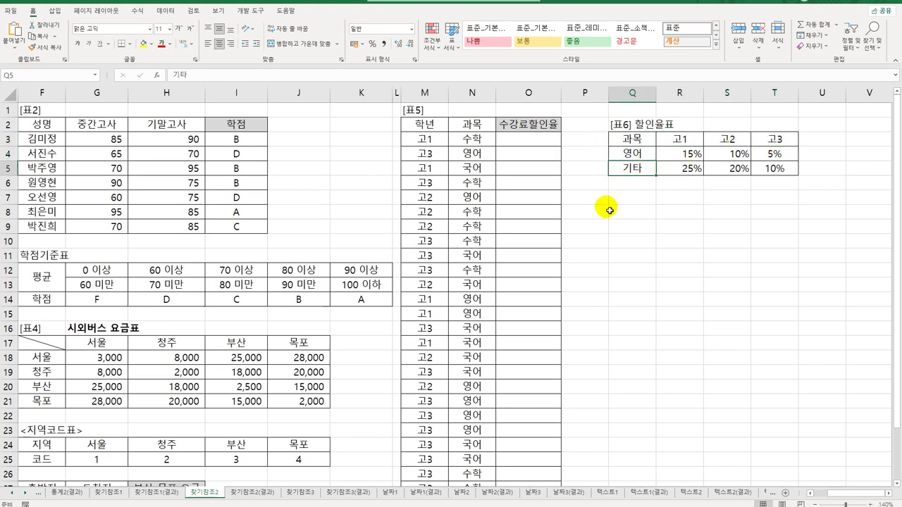
Step: List the subjects 수학, 영어 and 국어 in Q8:Q10 below 표6
click(636, 213)
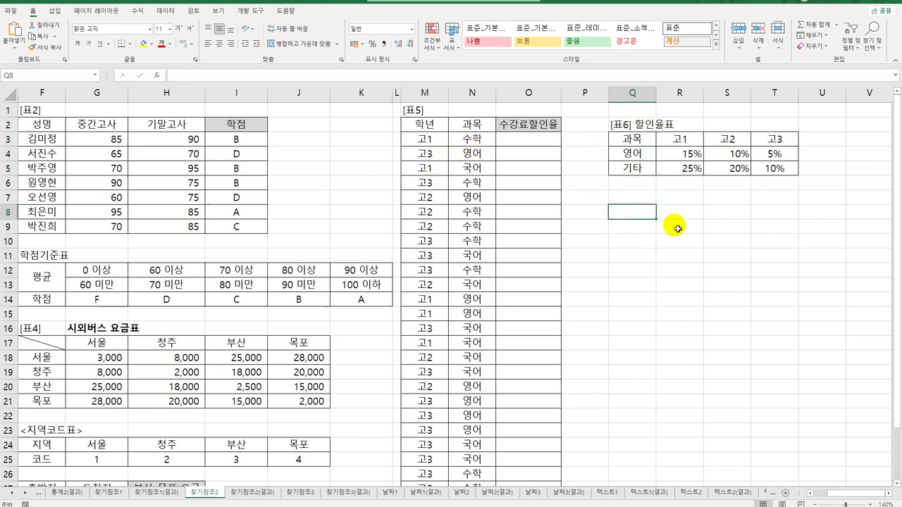
text(tn)
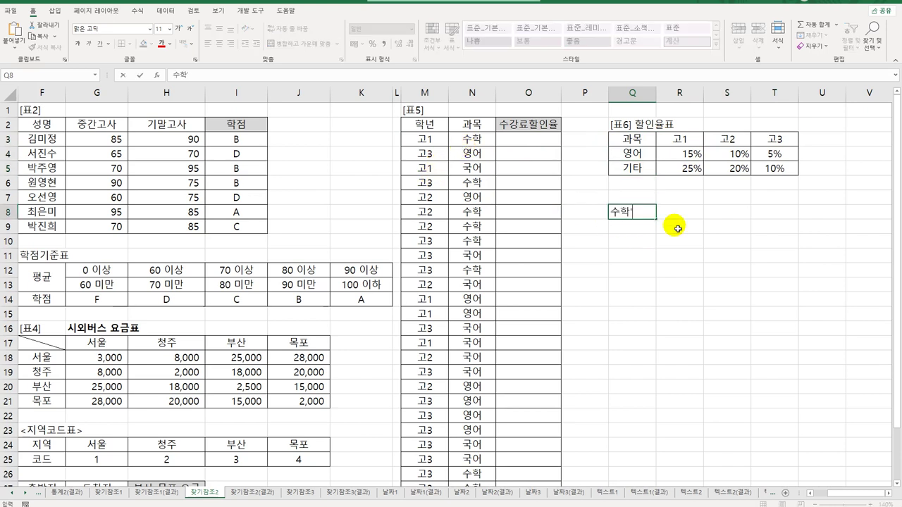
text(gkr)
key(Return)
text(dudj)
key(Return)
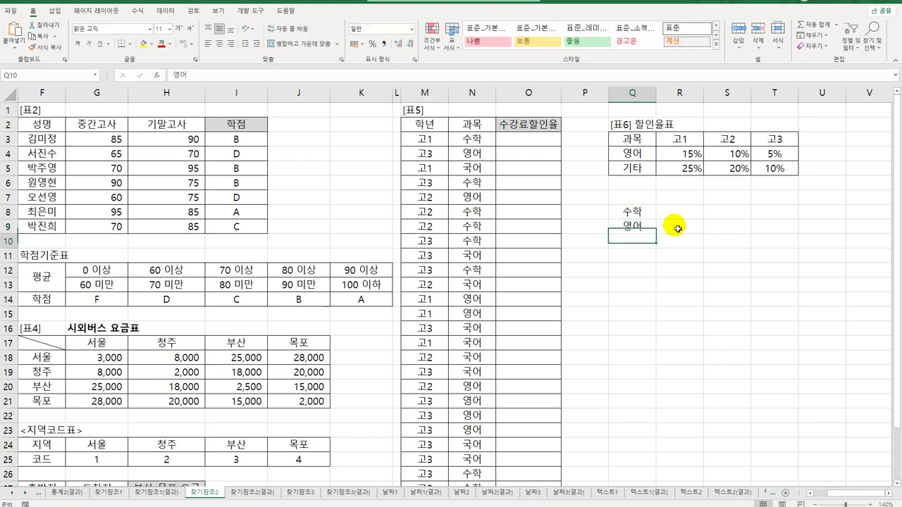
text(rnrdj)
key(Return)
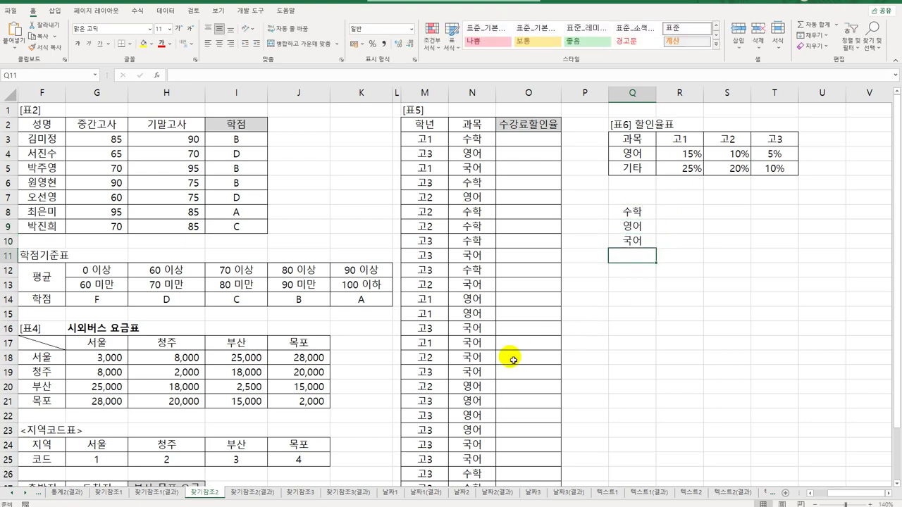
Step: Compare 표5's subjects and the list in Q8:Q10 with 표6's 영어 discount row Q4:T4
scroll(514, 356, down, 3)
scroll(475, 374, up, 3)
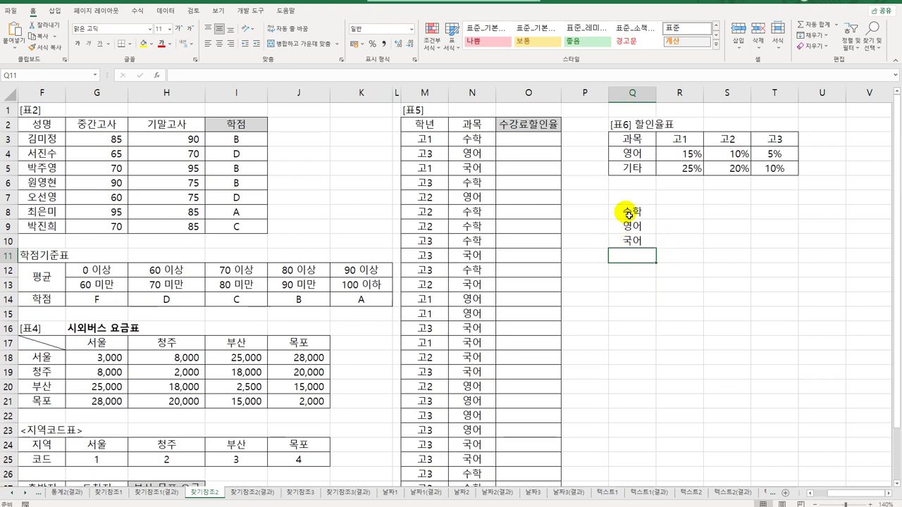
click(629, 226)
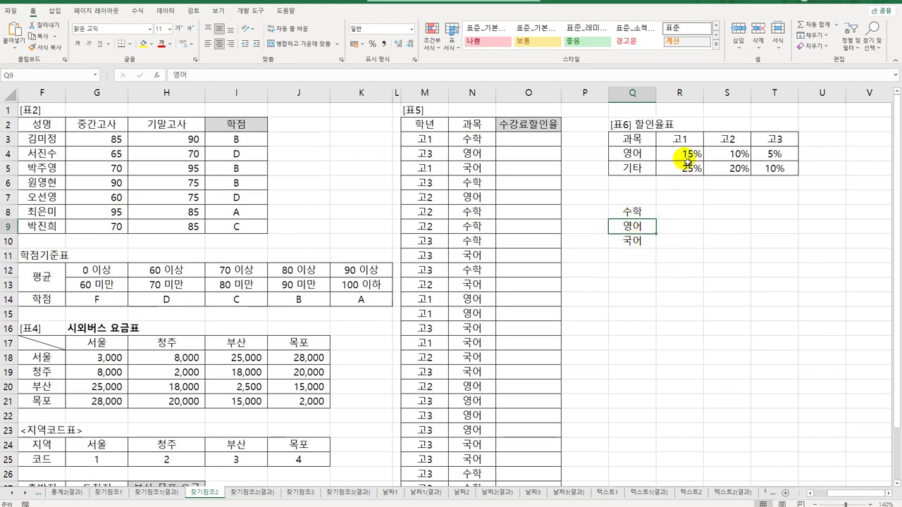
drag(632, 154, 773, 158)
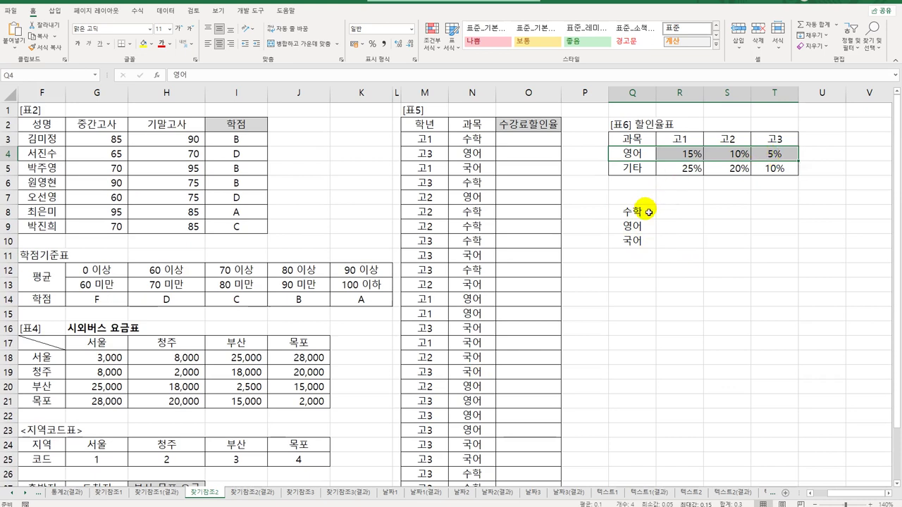
Step: Compare the subjects listed in Q8:Q10 with 표6's 기타 discount row Q5:T5
click(645, 240)
drag(637, 170, 773, 170)
click(705, 259)
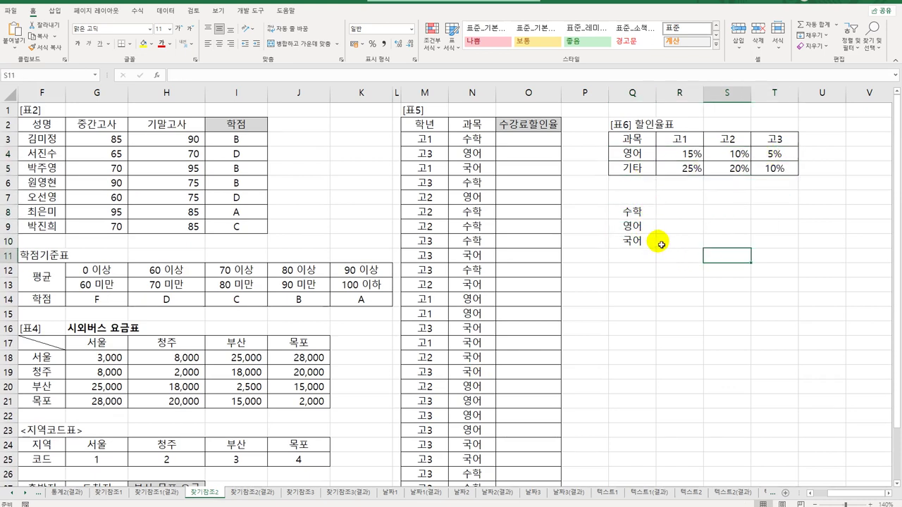
Step: Sort the subject list in Q8:Q10 by column Q cell values in descending order (내림차순)
drag(634, 211, 642, 241)
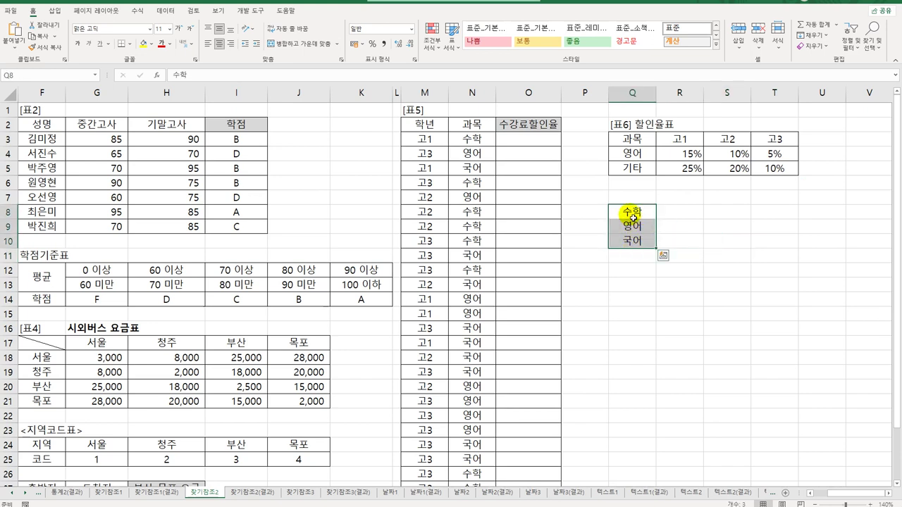
click(169, 11)
click(251, 32)
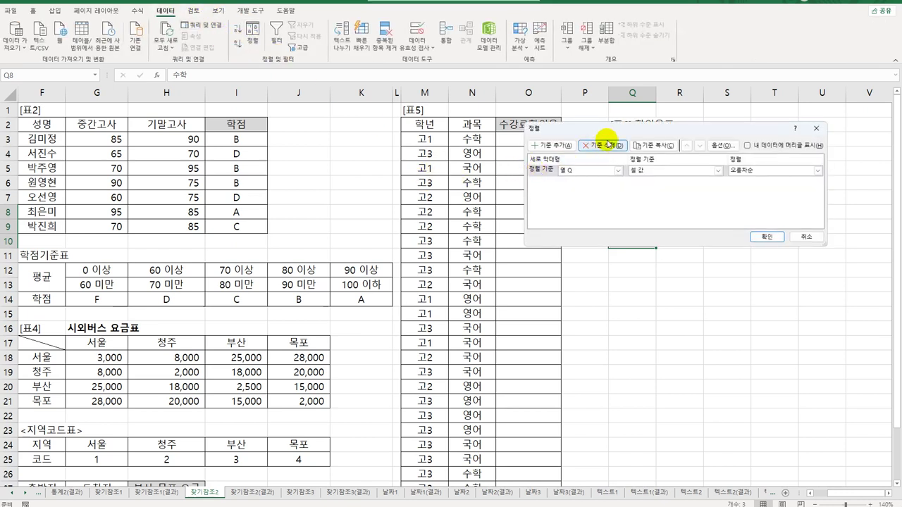
drag(603, 130, 511, 291)
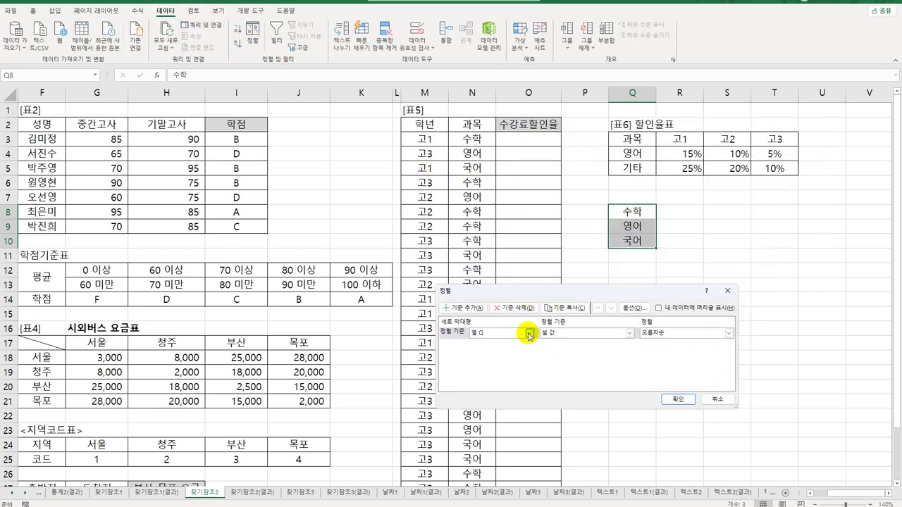
click(682, 334)
click(652, 352)
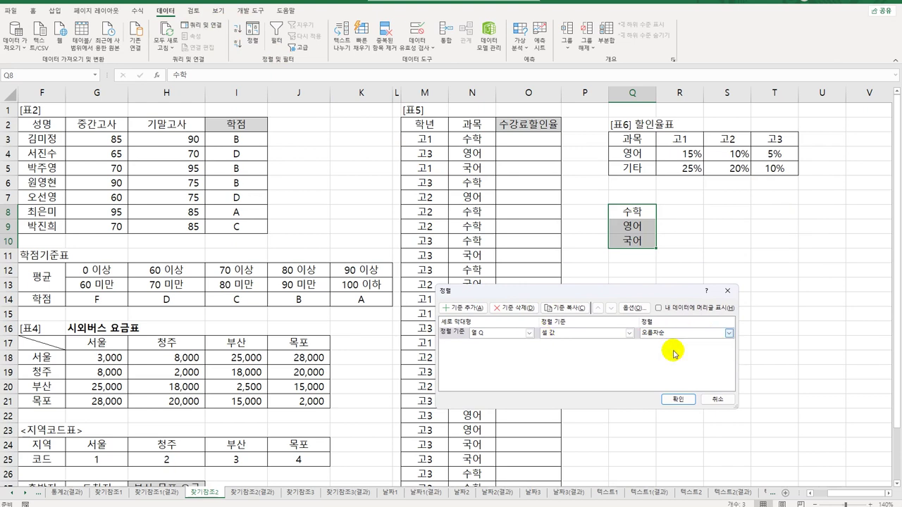
click(678, 399)
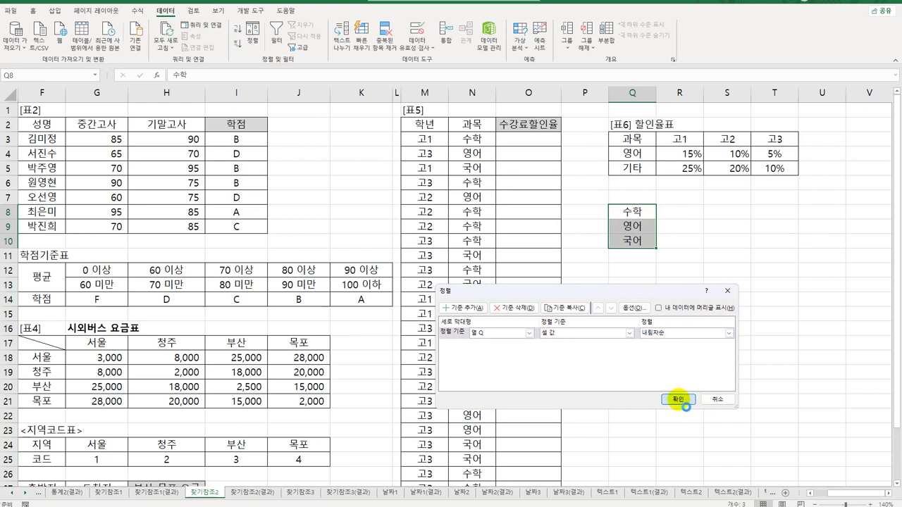
Step: Match the sorted subjects in Q8:Q10 against 표6's 영어 row Q4:T4 and 기타 row Q5:T5
click(647, 213)
click(637, 227)
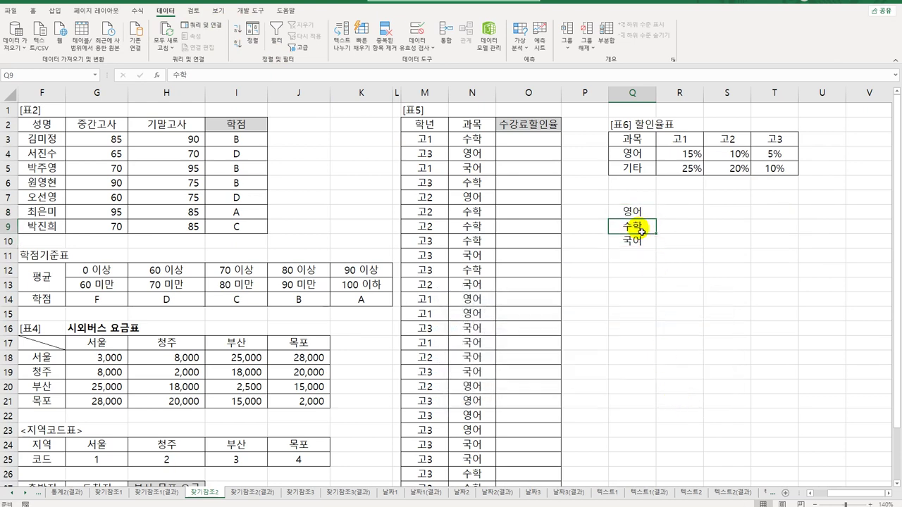
click(639, 240)
drag(634, 212, 637, 236)
drag(631, 154, 774, 158)
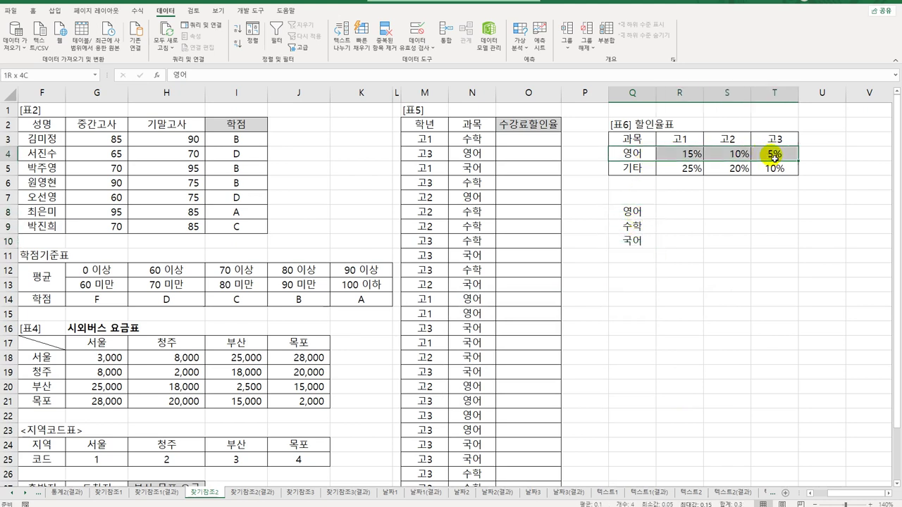
drag(639, 226, 646, 239)
drag(633, 169, 772, 170)
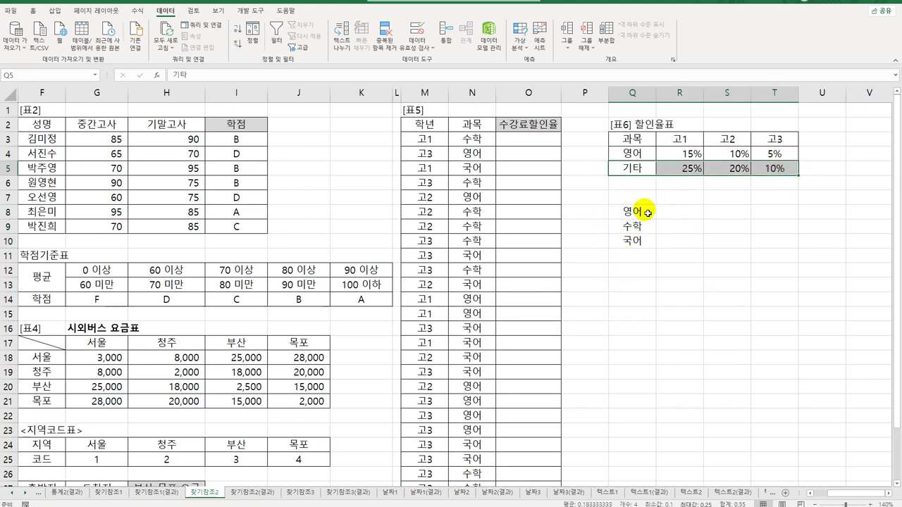
Step: Examine 표6's grade headings R3:T3 and the lookup range R3:T5 for 표5's 수강료할인율 column
click(549, 144)
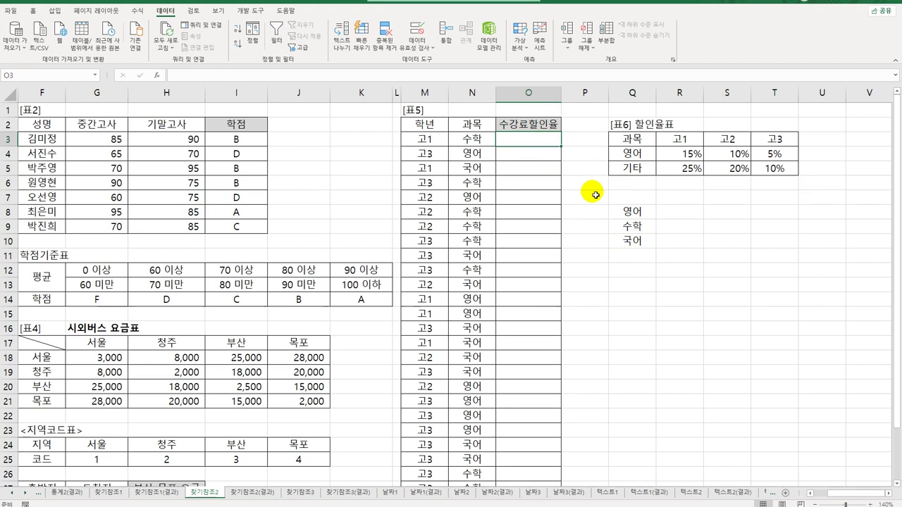
drag(632, 139, 772, 176)
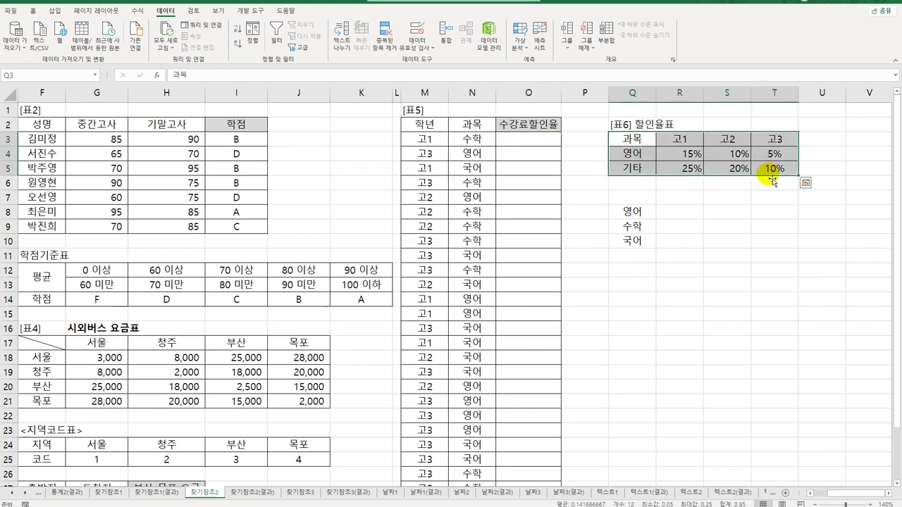
click(679, 140)
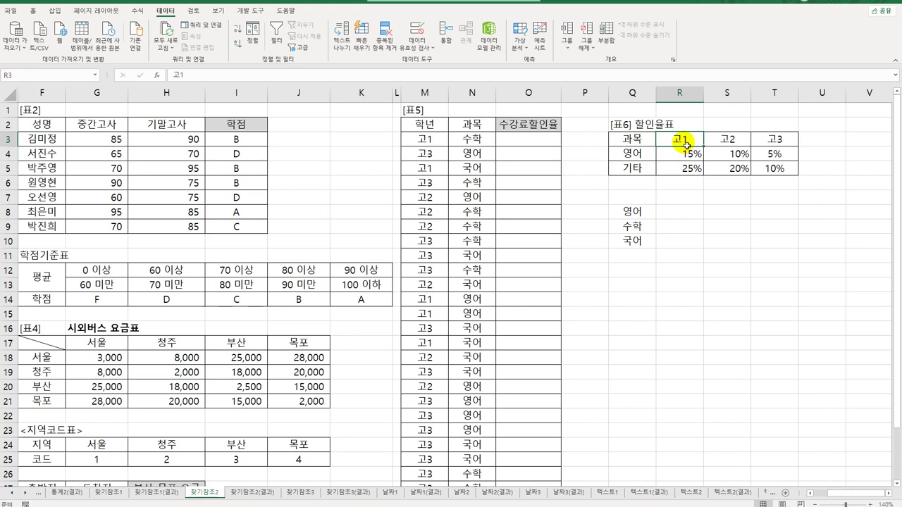
drag(686, 144, 773, 138)
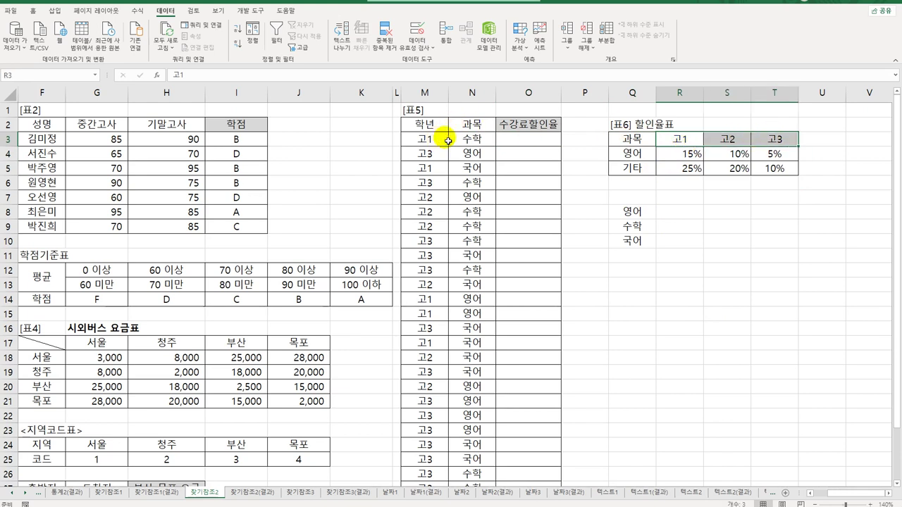
drag(658, 138, 774, 169)
click(531, 318)
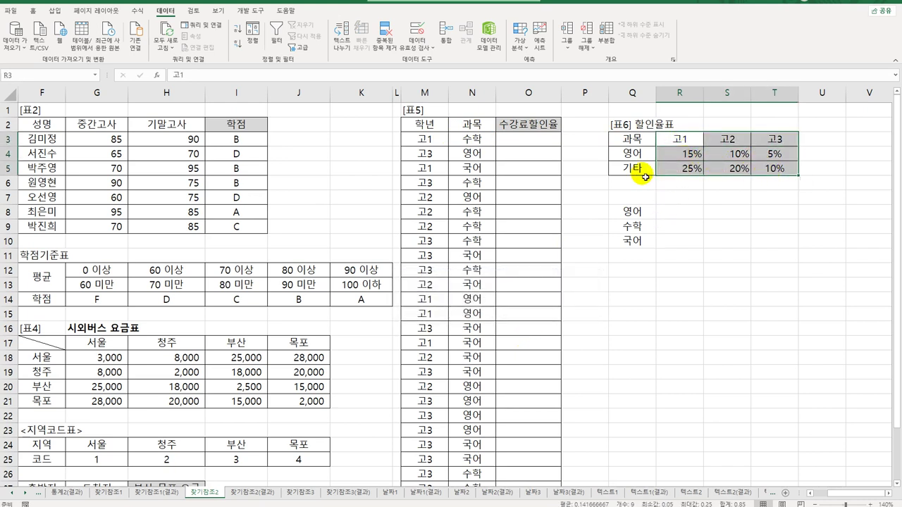
Step: Start an HLOOKUP formula in O3 with M3 as lookup value and the absolute range $R$3:$T$5 as table
click(534, 139)
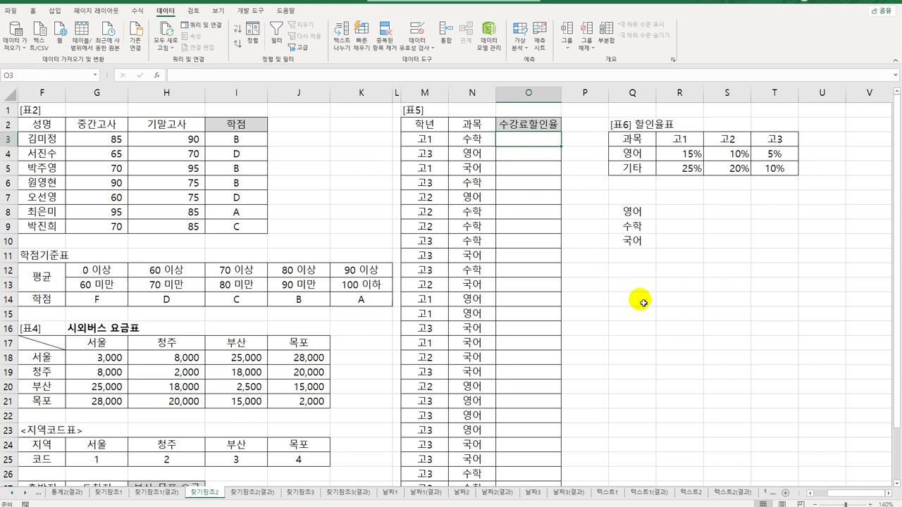
text(=)
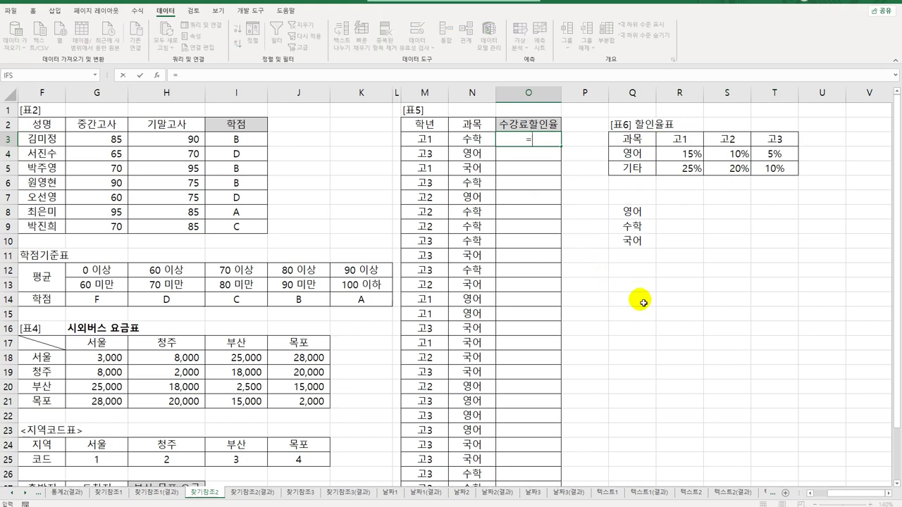
text(HLOOKUP()
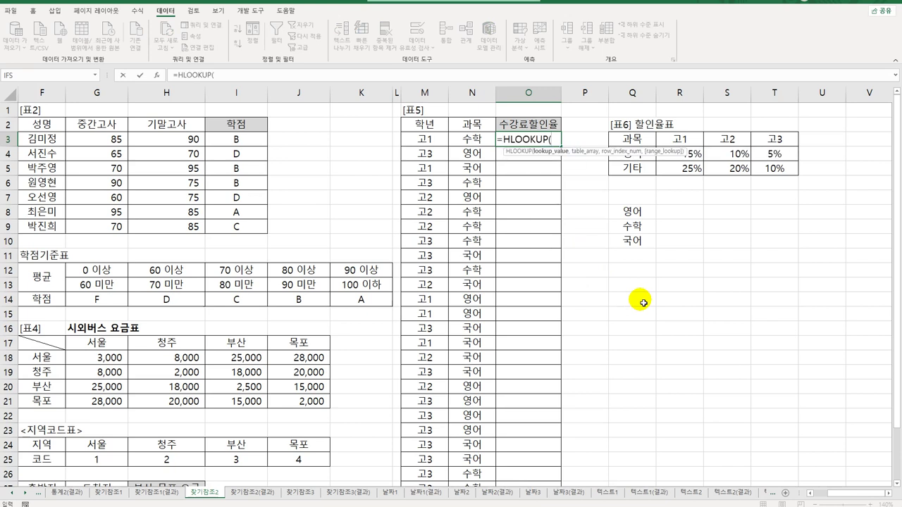
click(429, 141)
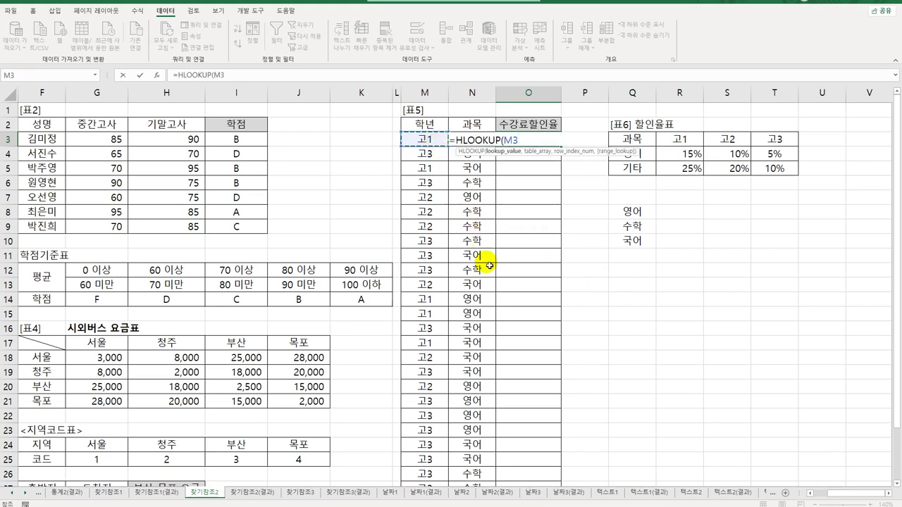
text(,)
drag(682, 139, 773, 176)
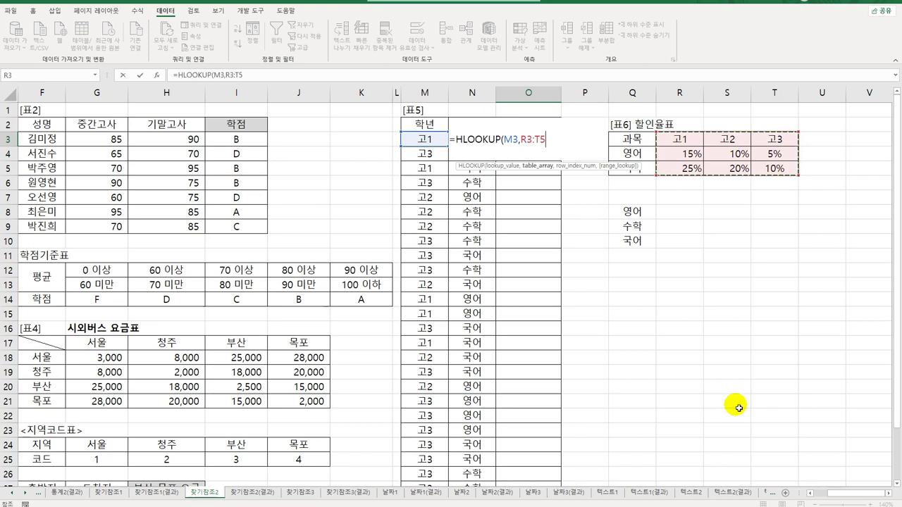
key(F4)
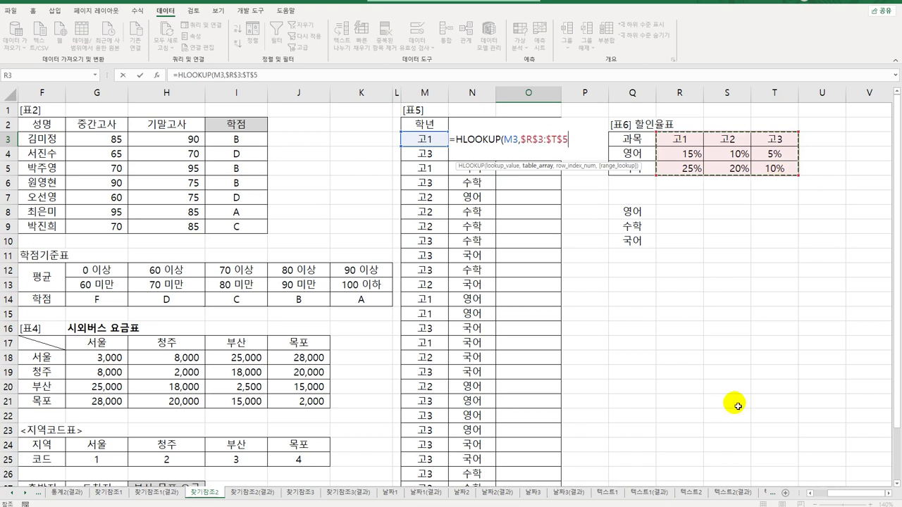
text(,)
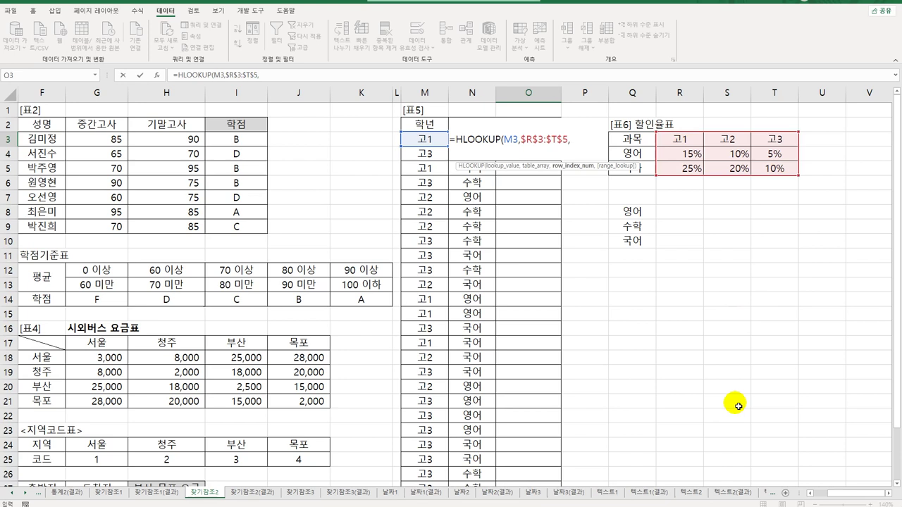
Step: Complete O3's formula with MATCH(N3,$Q$4:$Q$5,-1) as the row index and accept the closing-parenthesis correction
text(mat)
key(Tab)
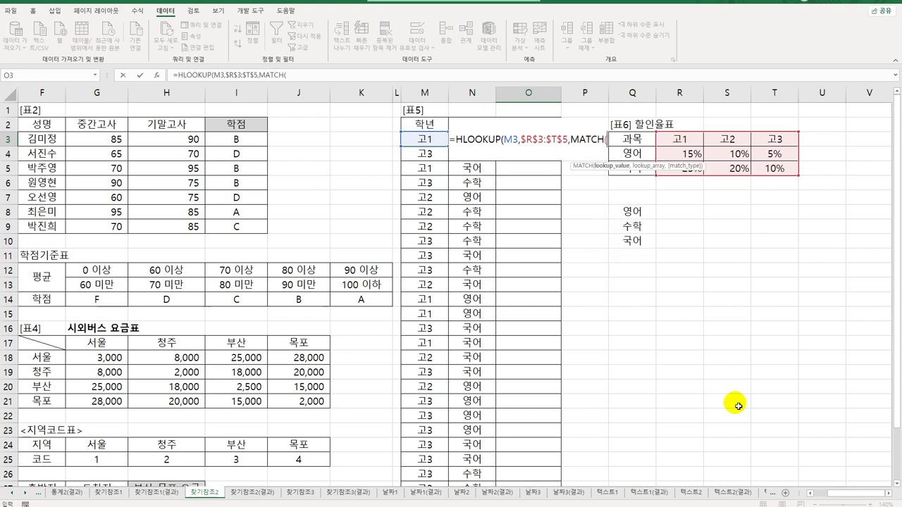
click(471, 139)
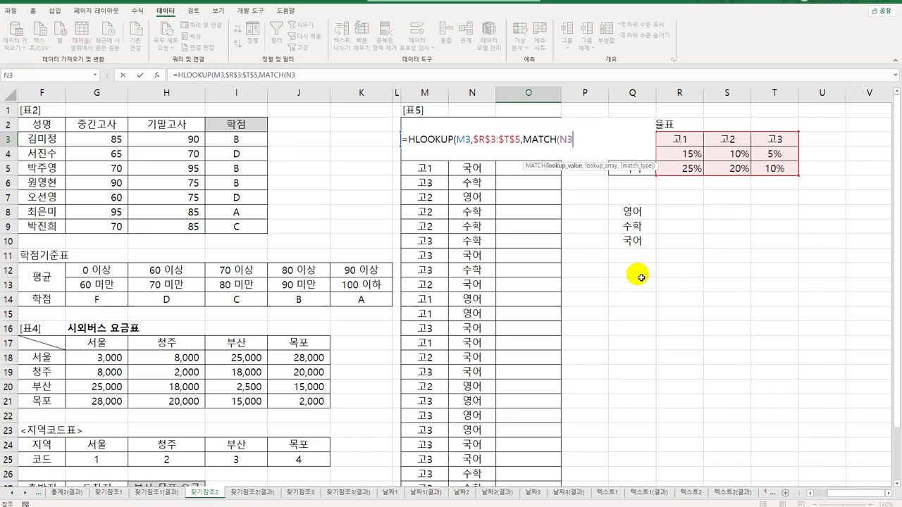
text(,)
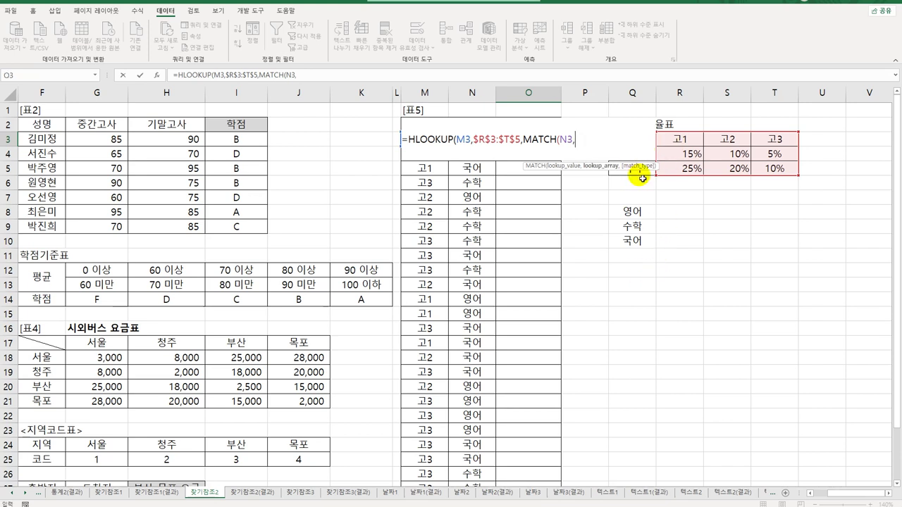
drag(639, 174, 638, 162)
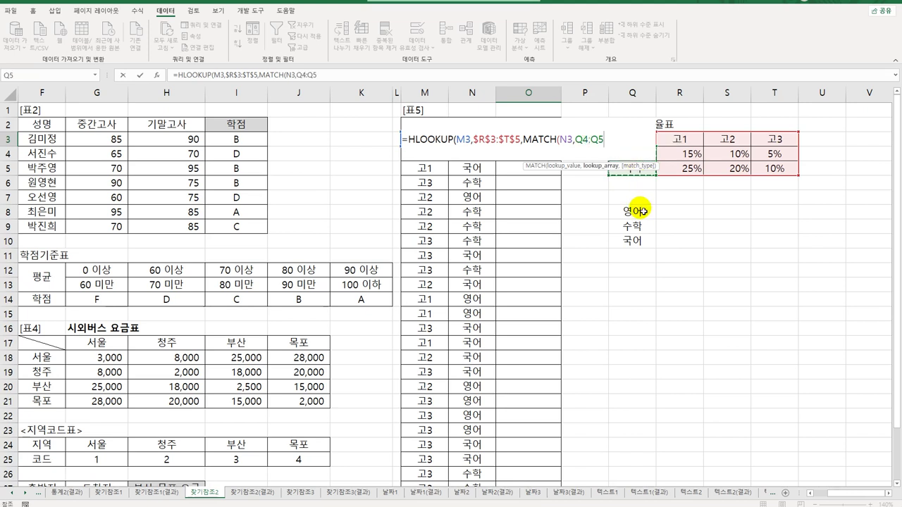
key(F4)
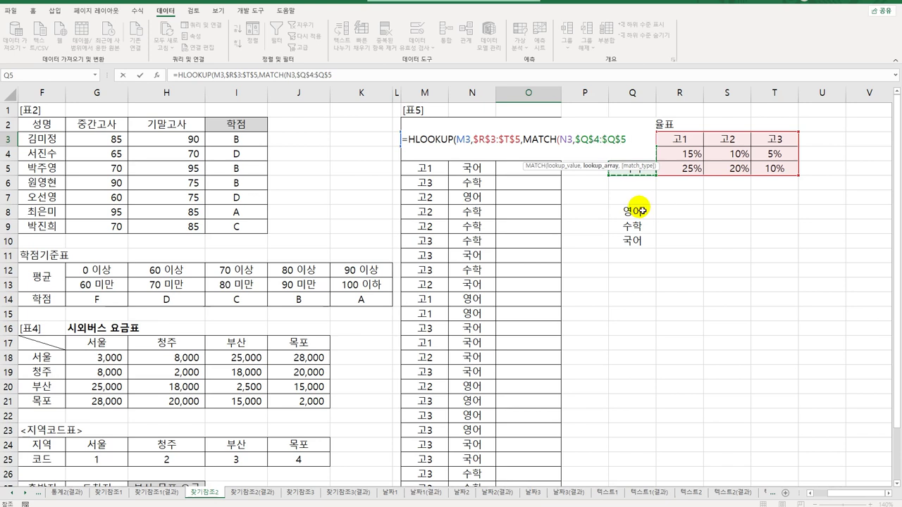
text(,)
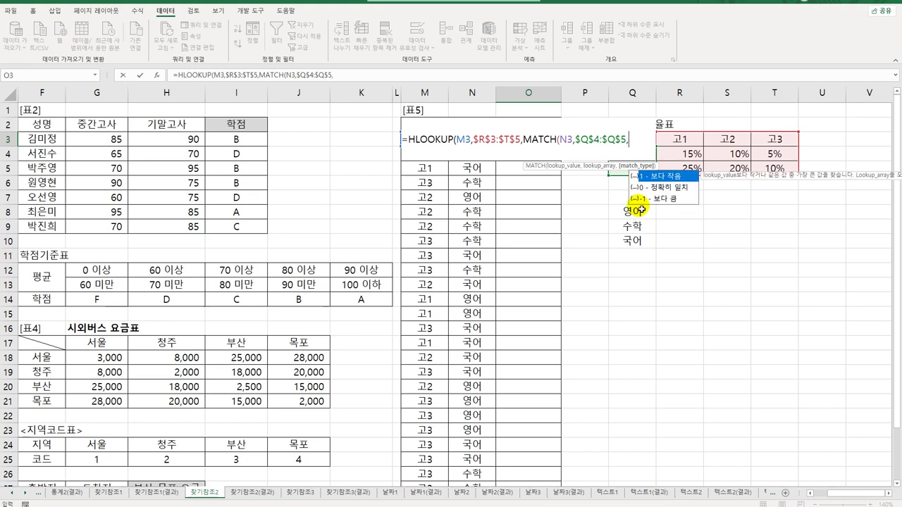
click(678, 200)
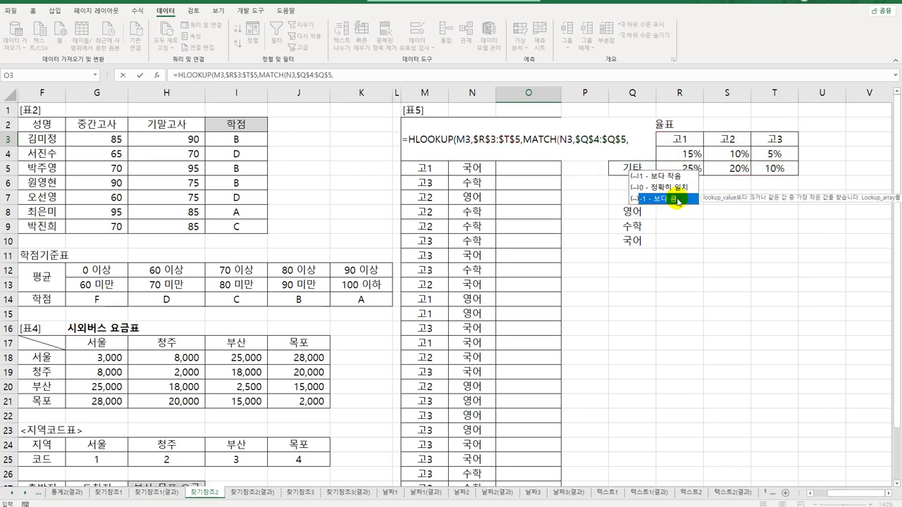
click(674, 181)
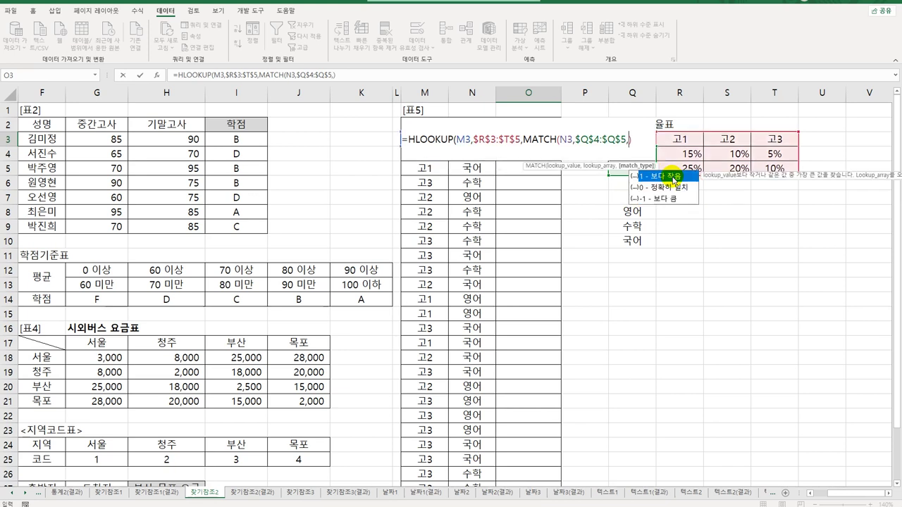
key(Down)
key(Down)
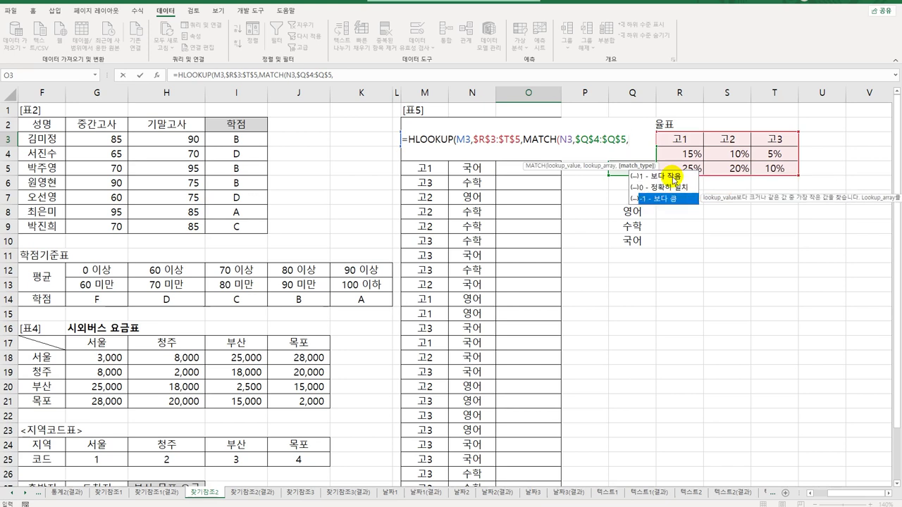
key(Tab)
key(Return)
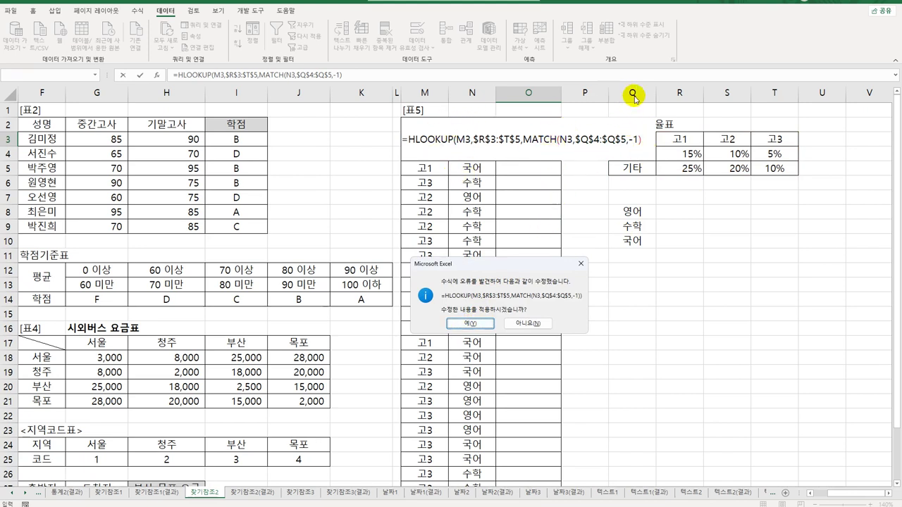
click(470, 323)
Step: Fill O3's HLOOKUP formula down the rest of 표5's 수강료할인율 column
click(530, 140)
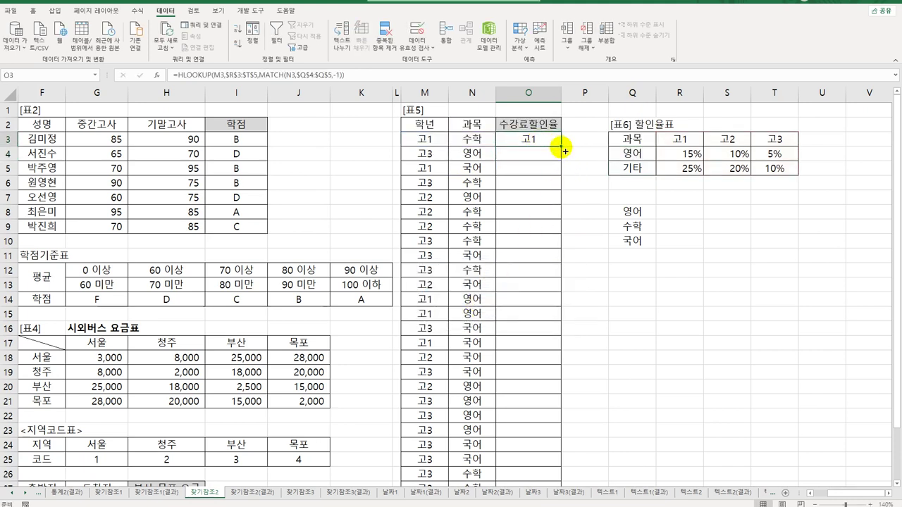
drag(564, 151, 539, 467)
scroll(549, 422, up, 2)
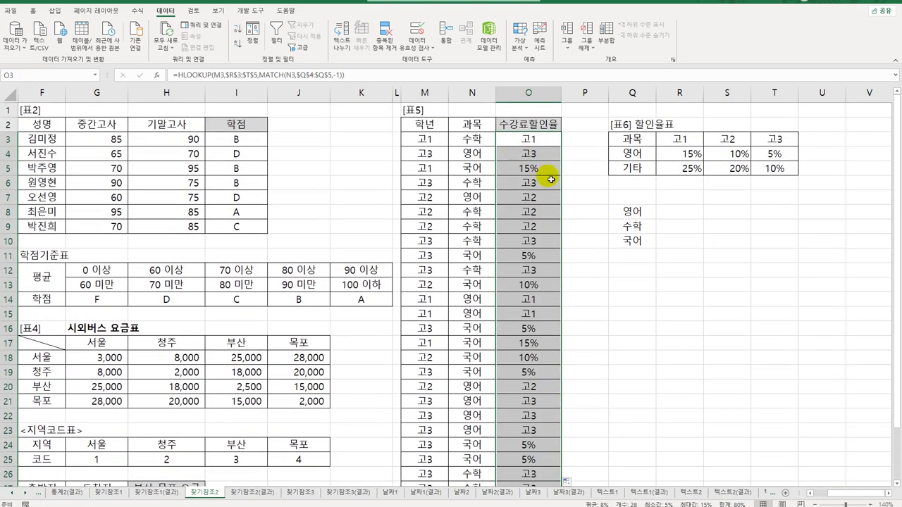
Step: Adjust the row index after MATCH in O3's HLOOKUP formula so it skips 표6's grade heading row
click(532, 169)
click(537, 141)
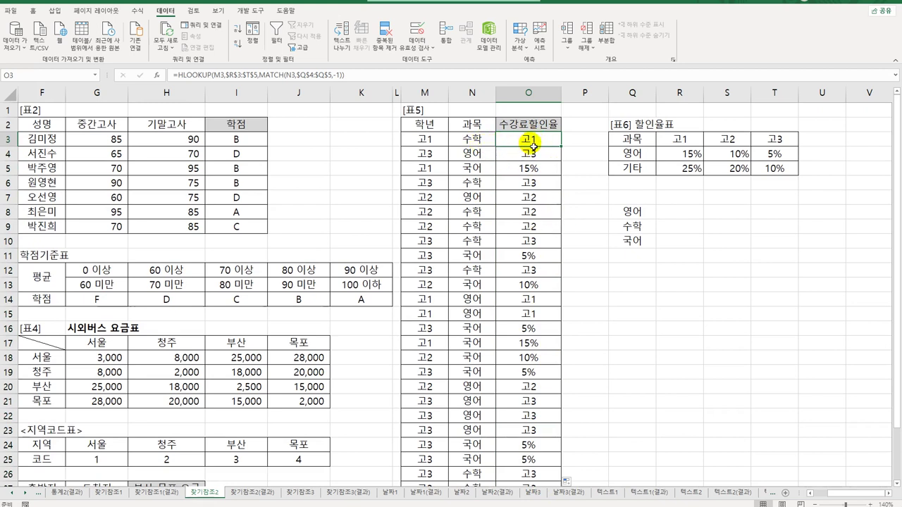
double_click(533, 144)
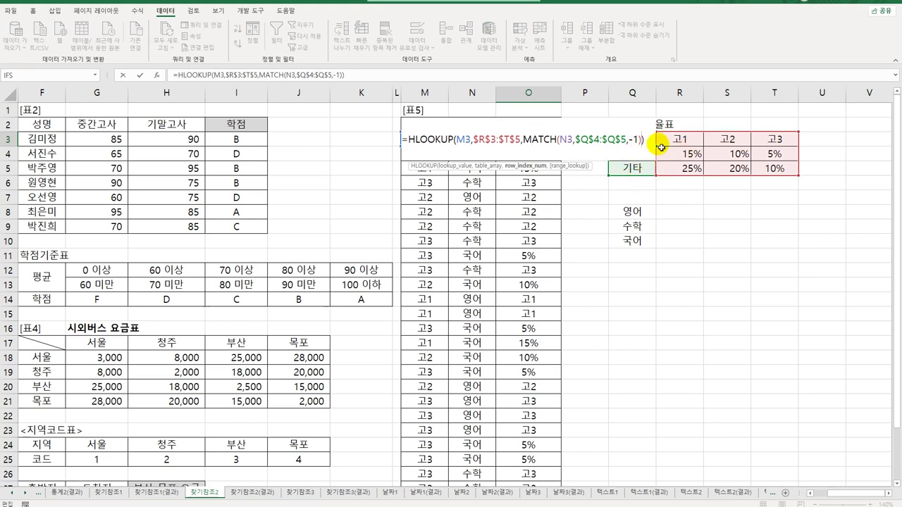
key(Return)
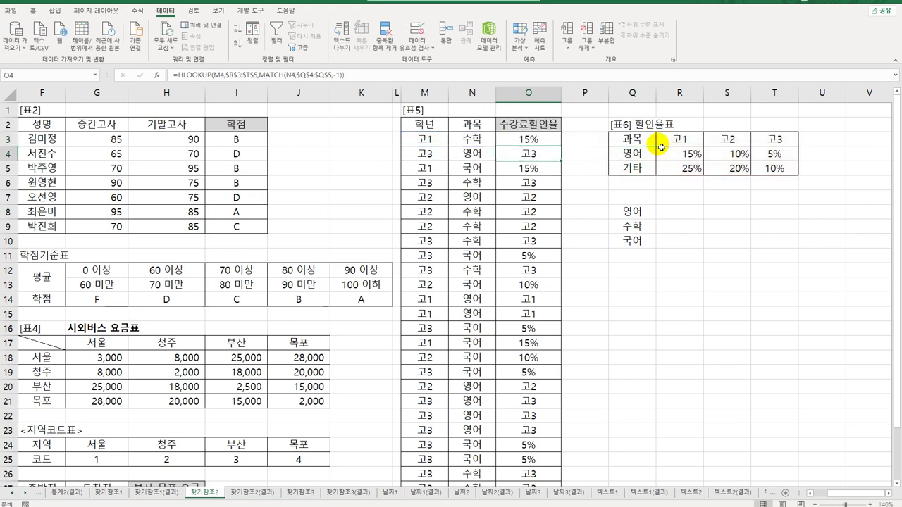
Step: Fill the HLOOKUP formula in O3 down the 수강료할인율 column of 표5
click(533, 139)
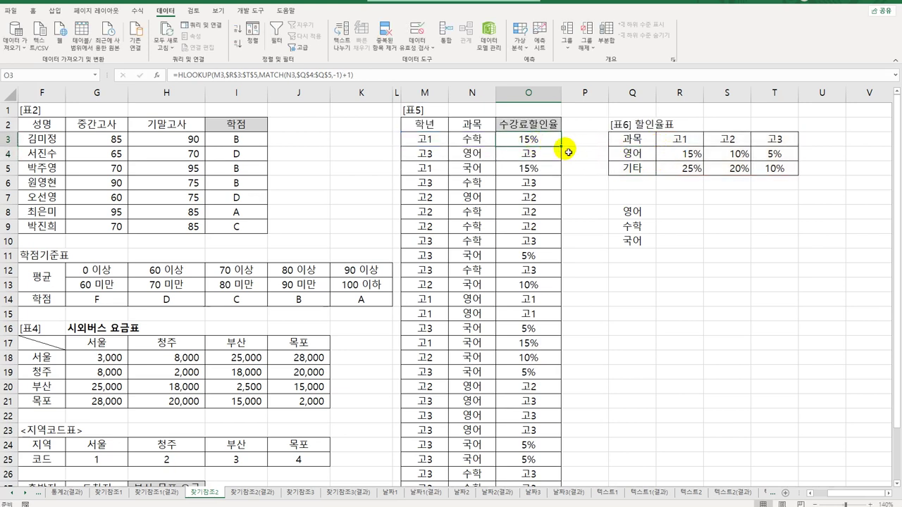
double_click(562, 146)
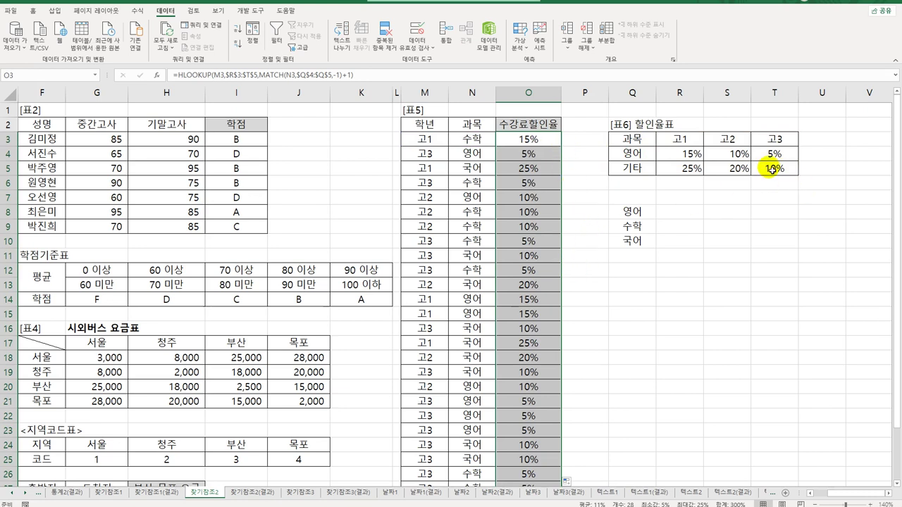
click(556, 142)
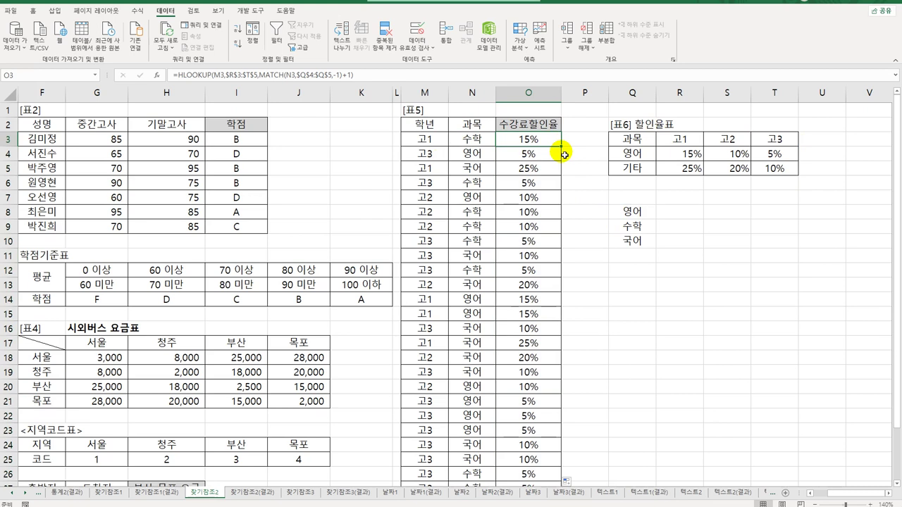
Step: Compare the discount rates in O3:O5 with the matching grade and subject entries in 표6
click(419, 138)
click(685, 140)
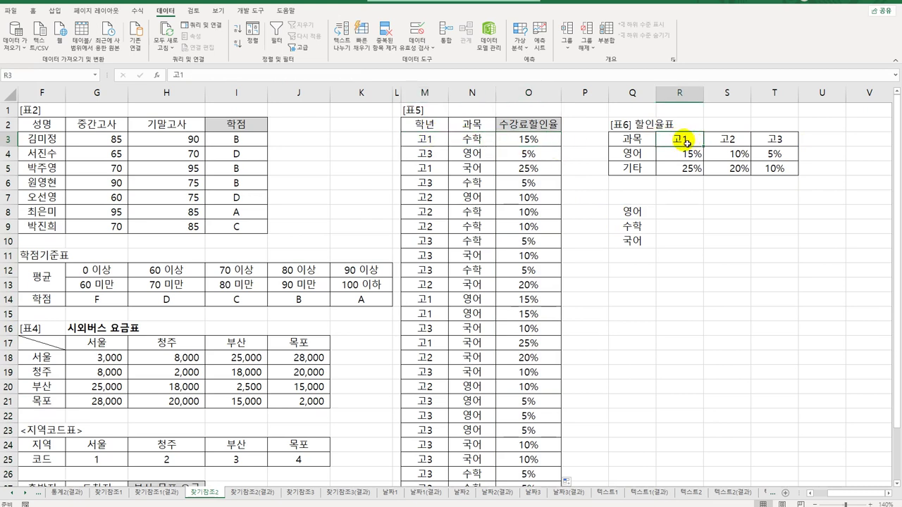
click(469, 139)
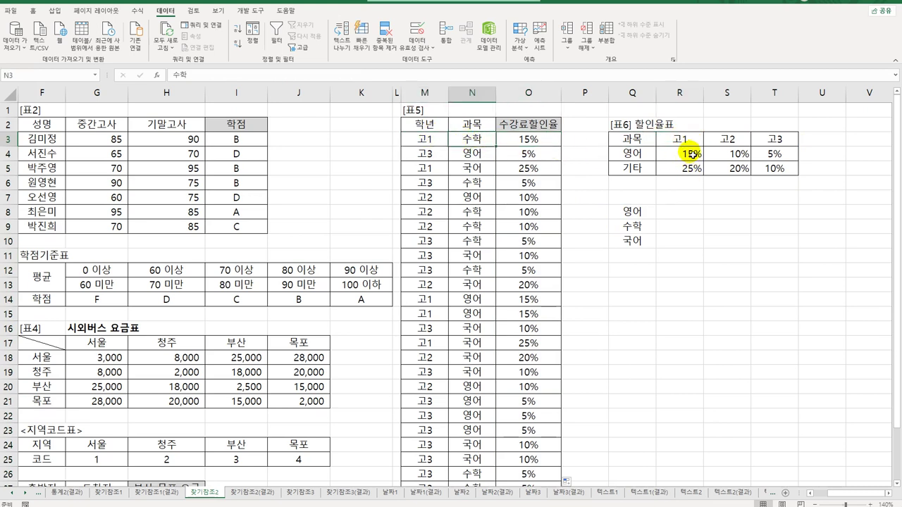
click(690, 152)
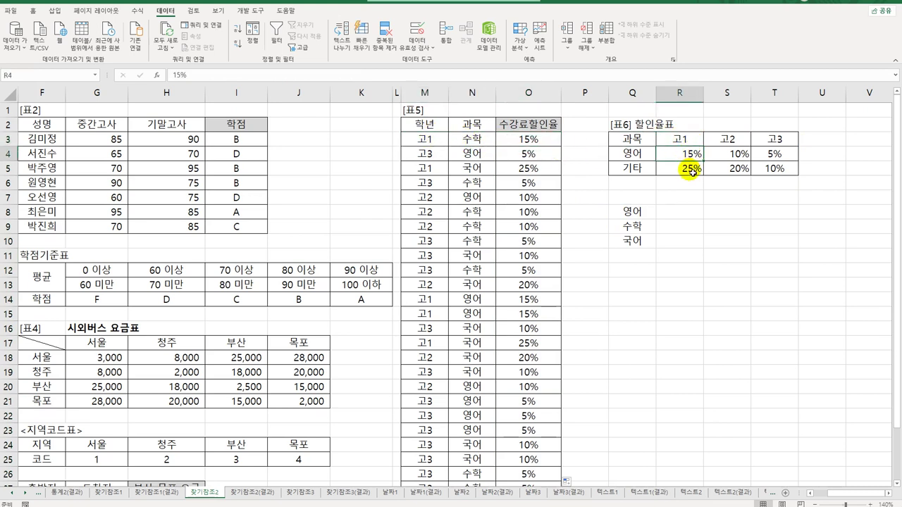
click(553, 154)
click(555, 142)
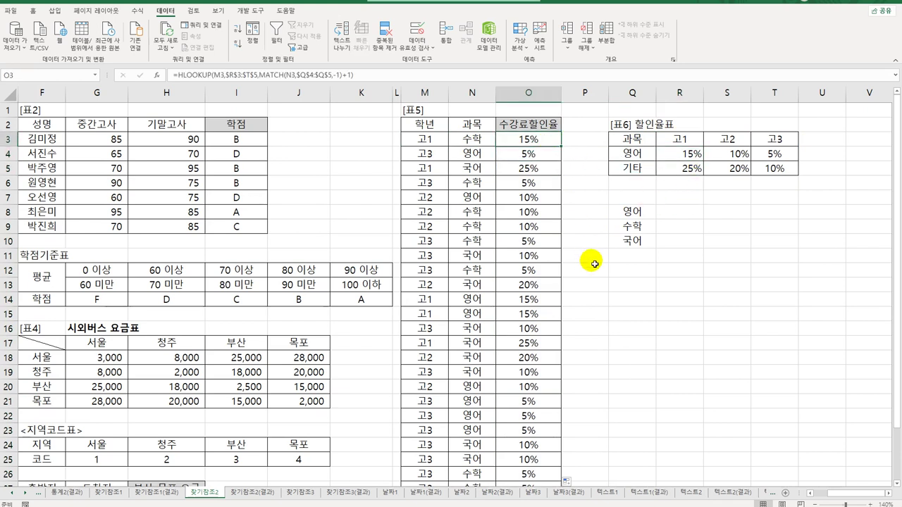
click(443, 154)
click(770, 145)
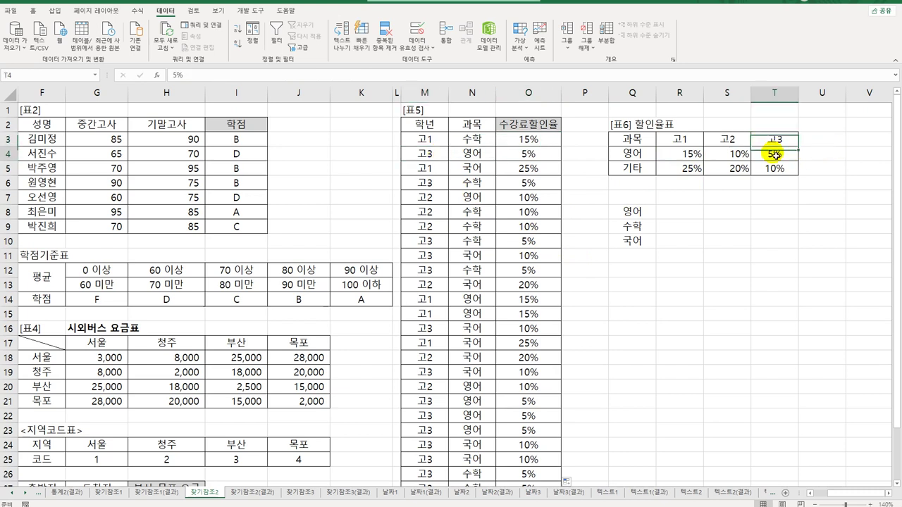
click(556, 157)
click(470, 171)
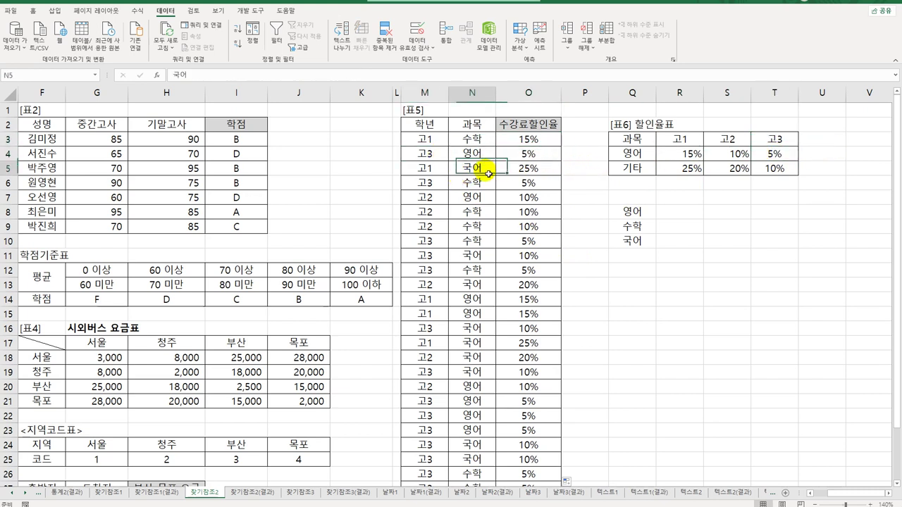
click(688, 167)
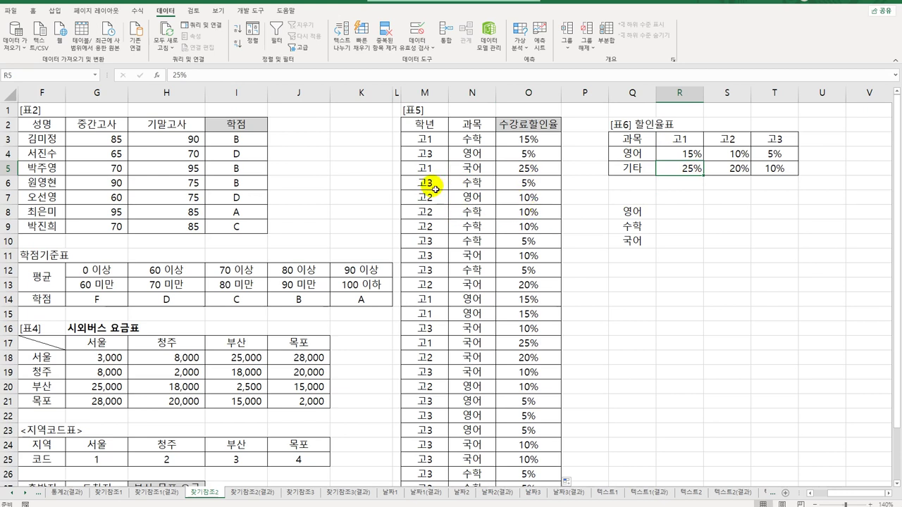
Step: Check the 고3 수학 row of 표5 against the 고3 rates in 표6, and recheck O3 against the subject labels
drag(429, 182, 522, 186)
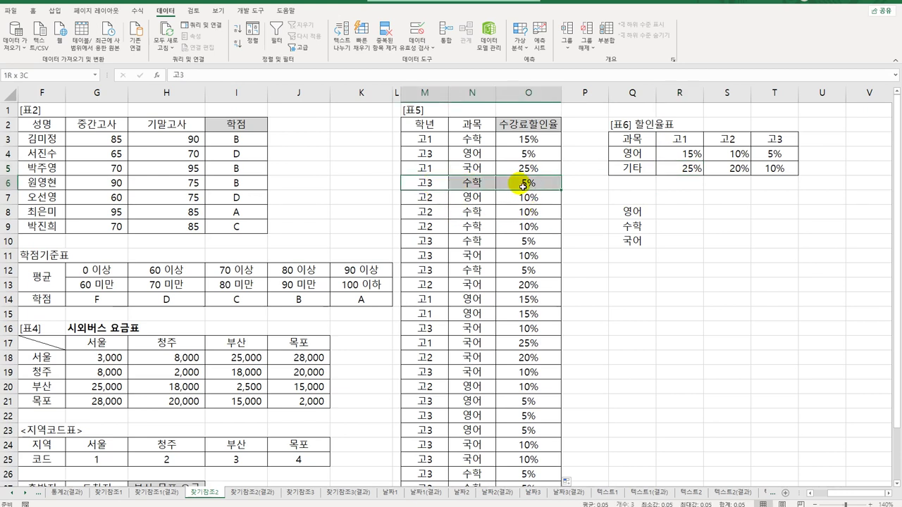
click(783, 138)
click(780, 160)
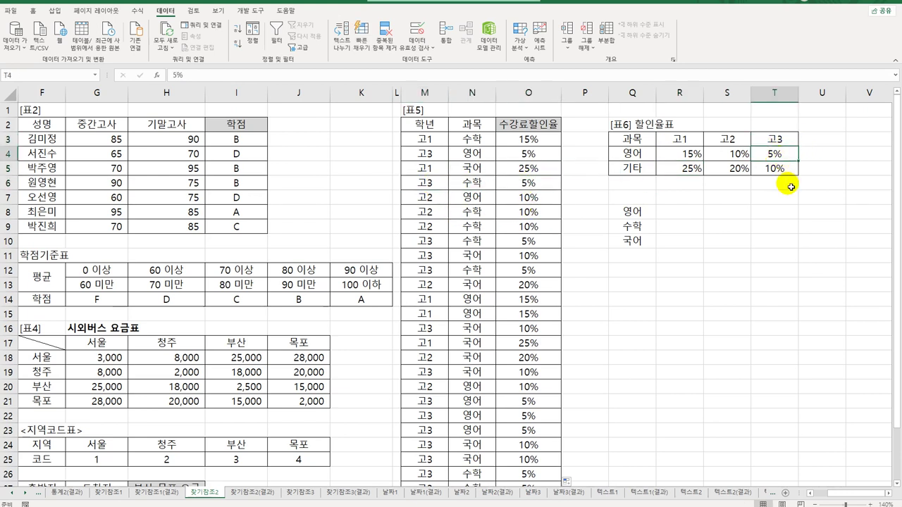
click(788, 173)
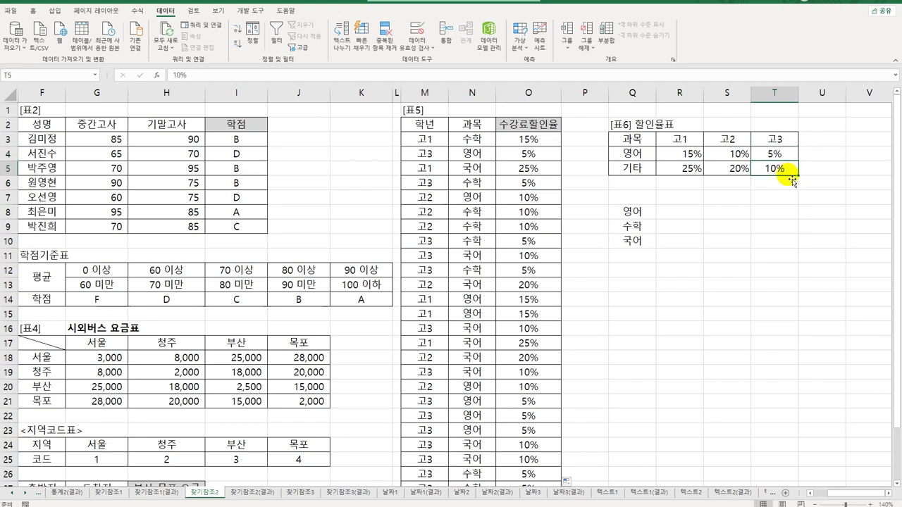
drag(480, 139, 557, 139)
click(555, 139)
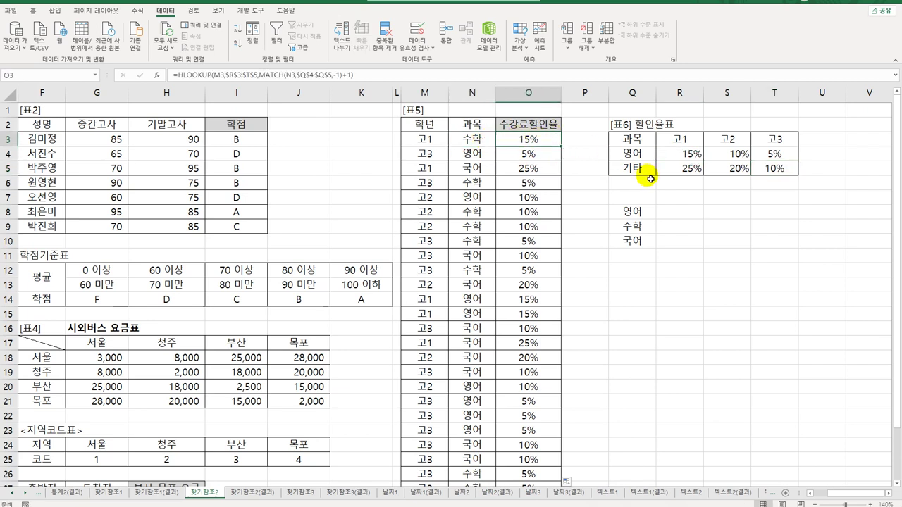
drag(632, 153, 632, 169)
Step: Open O3's formula for editing and examine its lookup value M3, the MATCH row index and the +1 offset
click(529, 139)
key(F2)
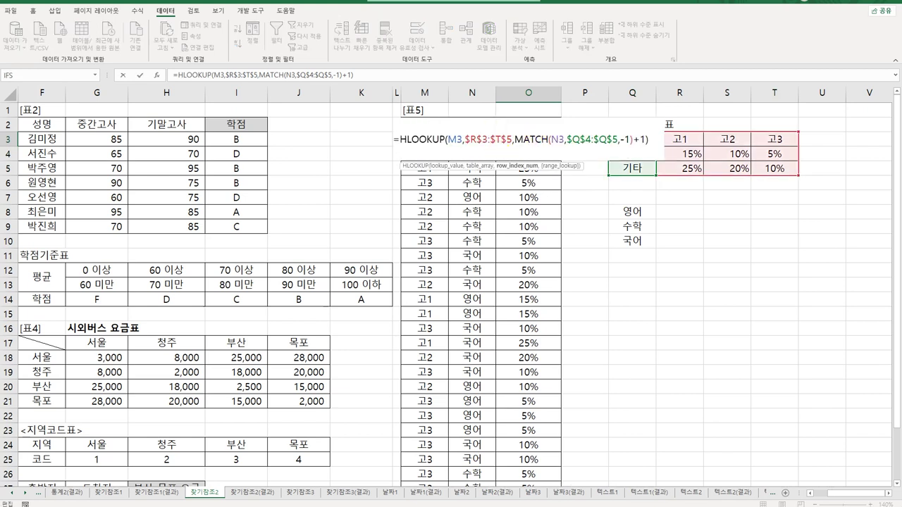
double_click(455, 139)
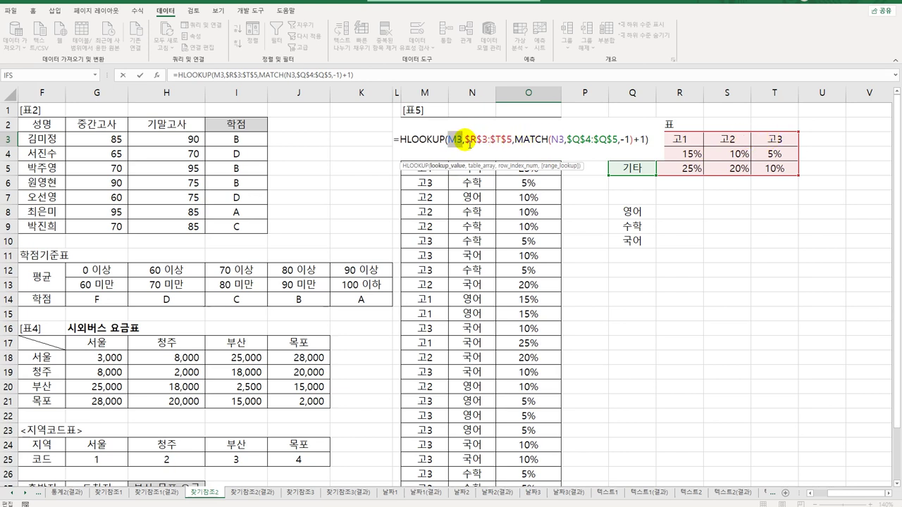
drag(464, 139, 720, 128)
click(533, 140)
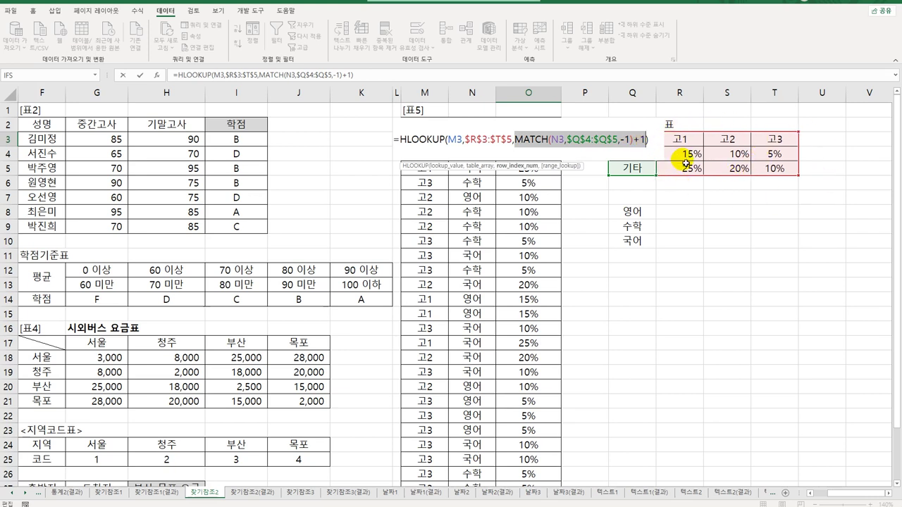
mouse_move(687, 160)
mouse_down()
mouse_move(685, 169)
mouse_move(686, 155)
mouse_up()
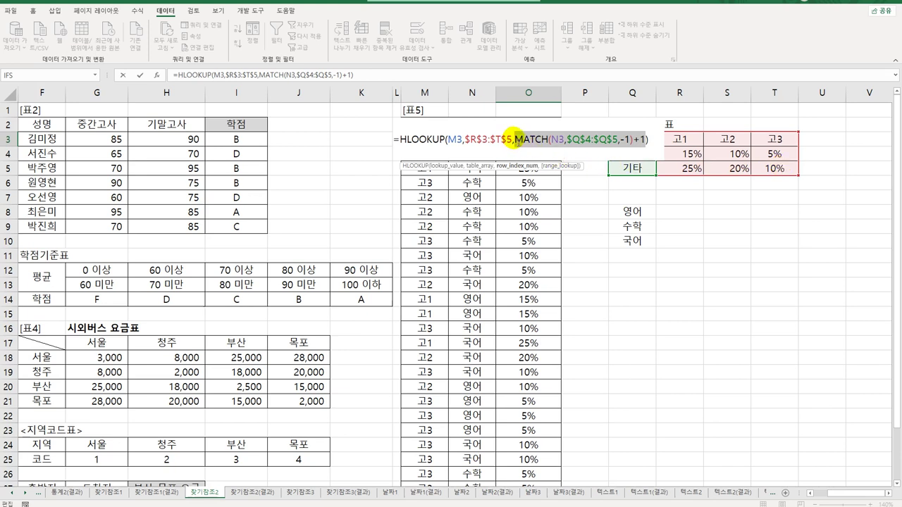
click(516, 140)
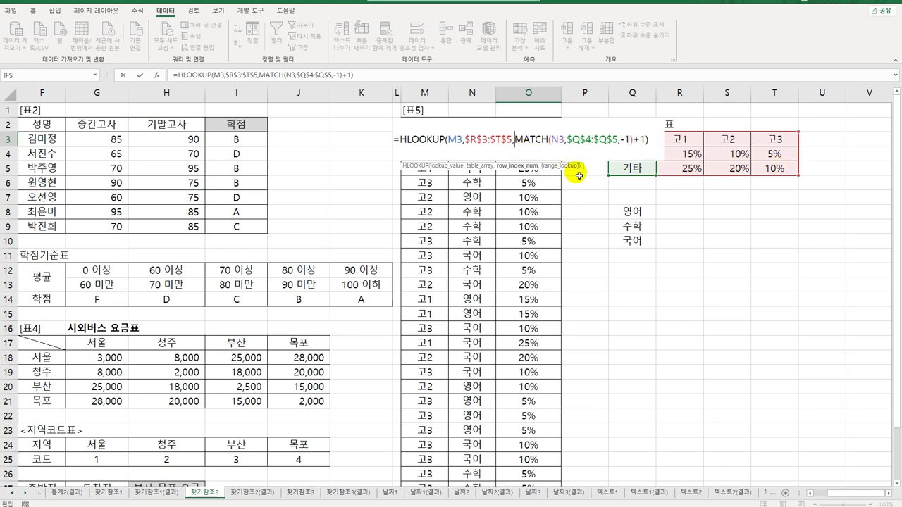
drag(634, 141, 650, 141)
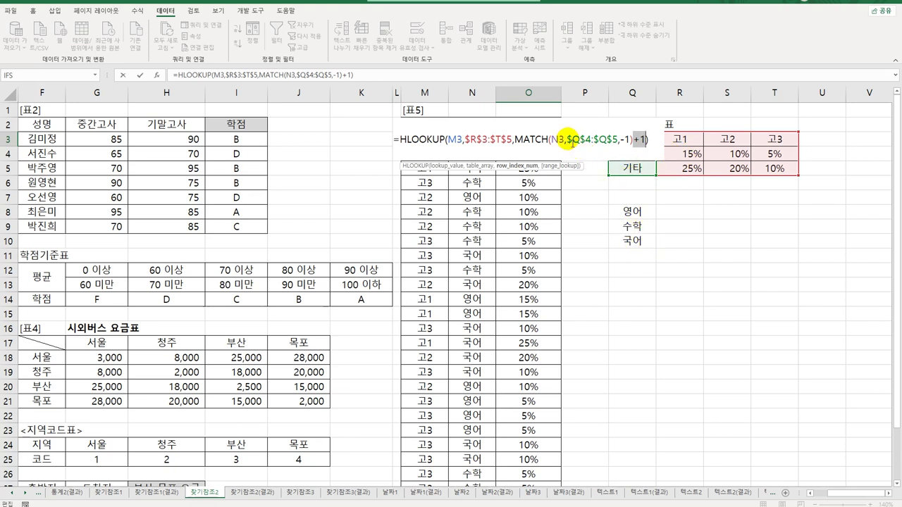
Step: Replace the MATCH lookup array $Q$4:$Q$5 in O3's formula with the array constant {"영어","수학"}
drag(567, 138, 618, 141)
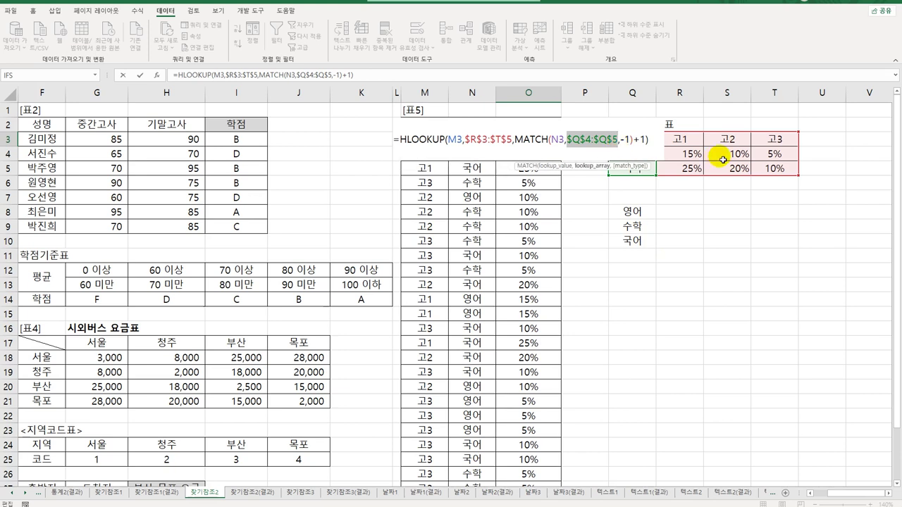
key(BackSpace)
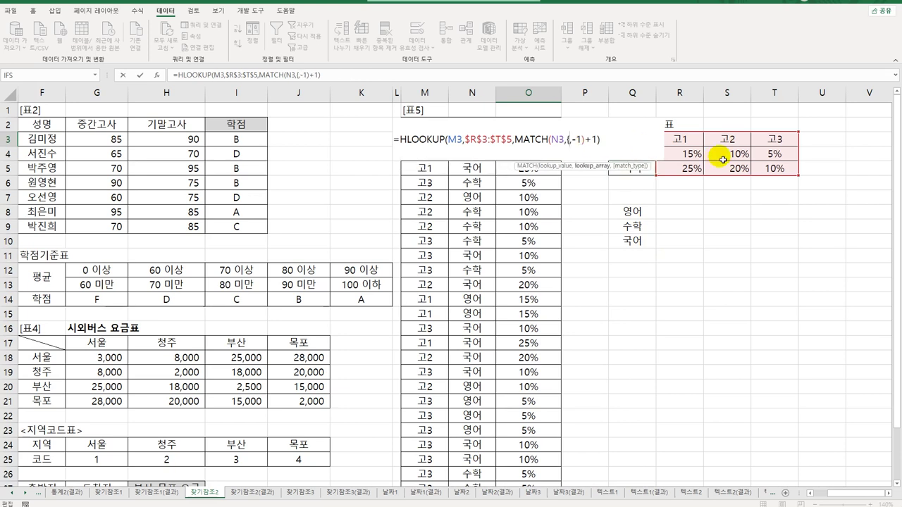
text({"영어)
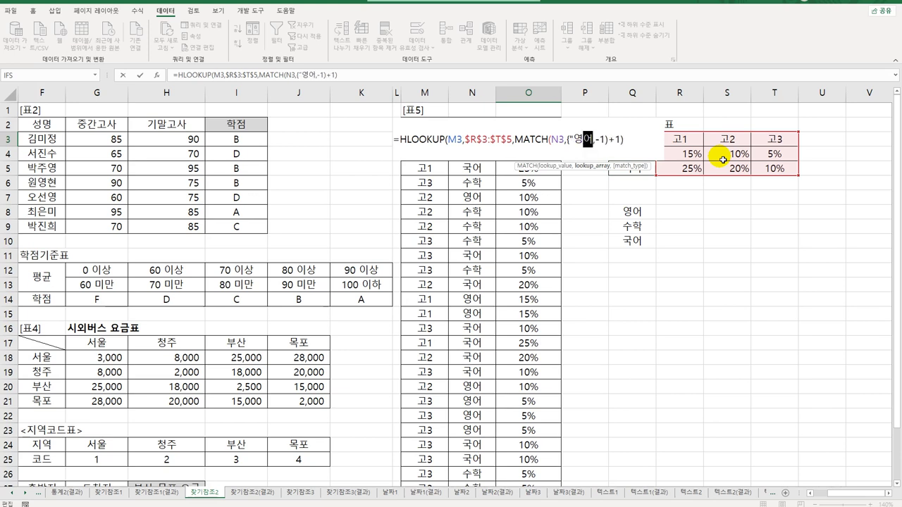
text(")
text(,"수학")
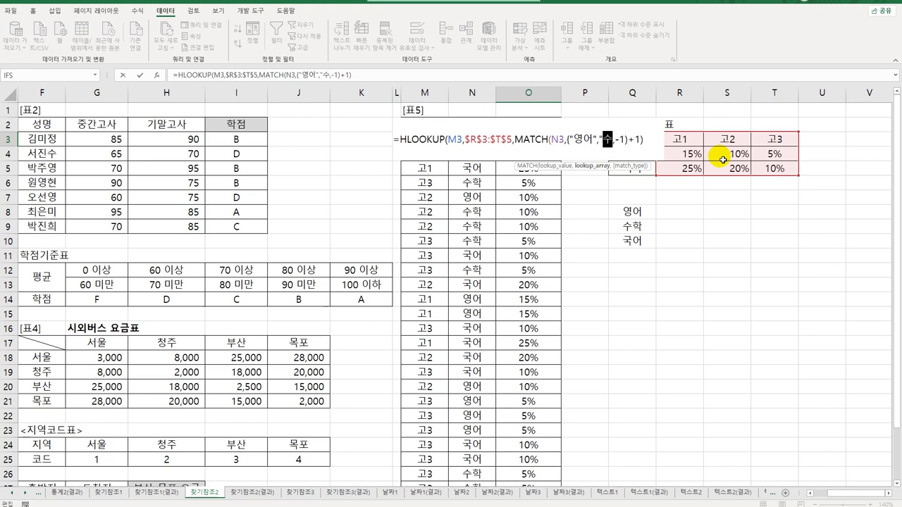
text(})
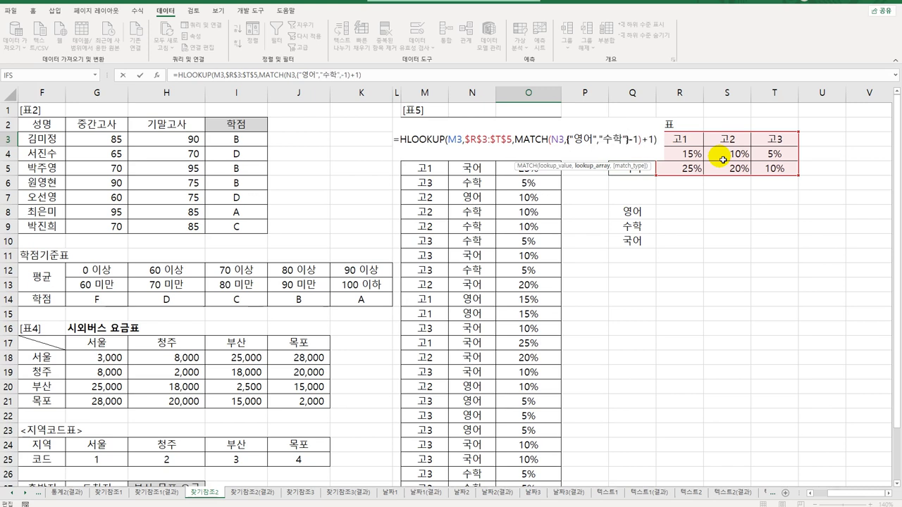
text(,)
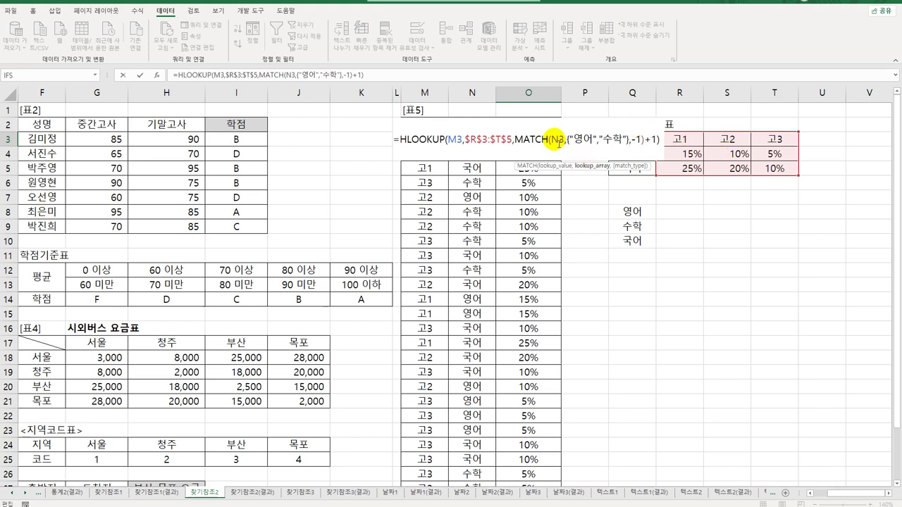
Step: Review the MATCH lookup value N3 and the array constant in O3's formula, and commit the edited formula
double_click(560, 141)
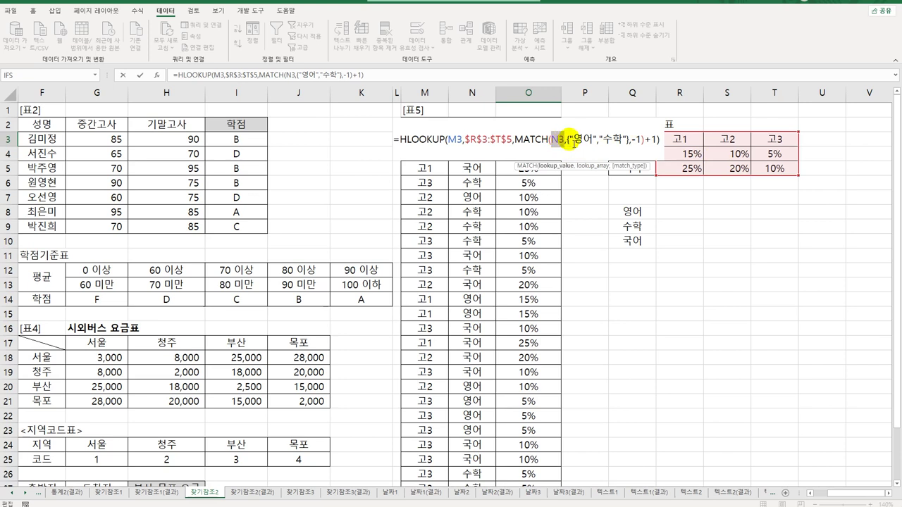
drag(572, 140, 624, 140)
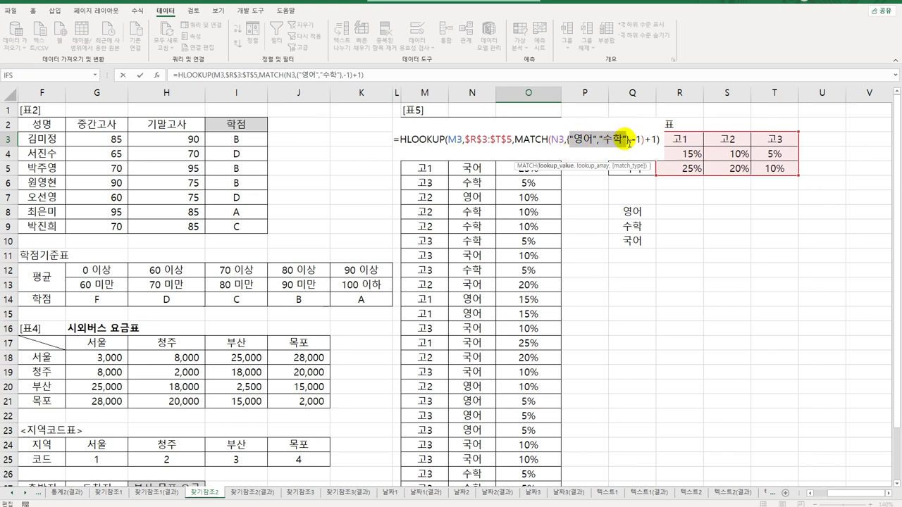
click(585, 141)
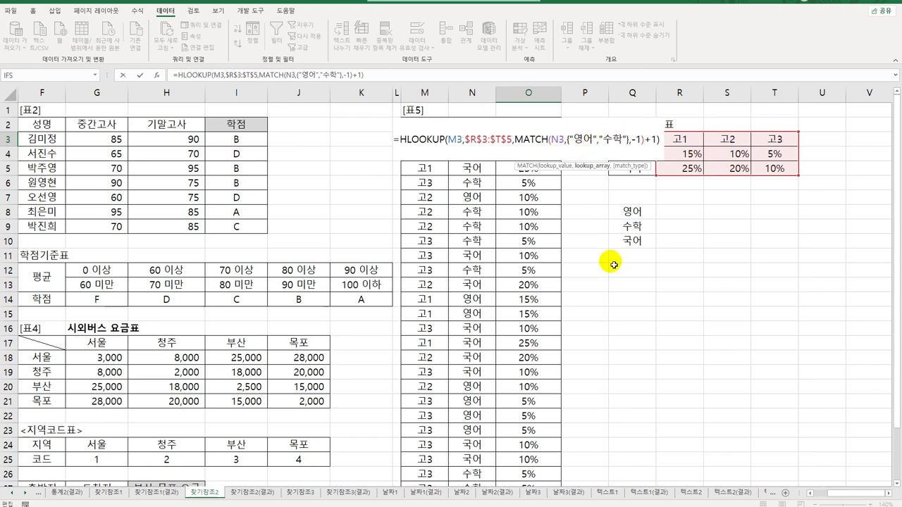
click(558, 140)
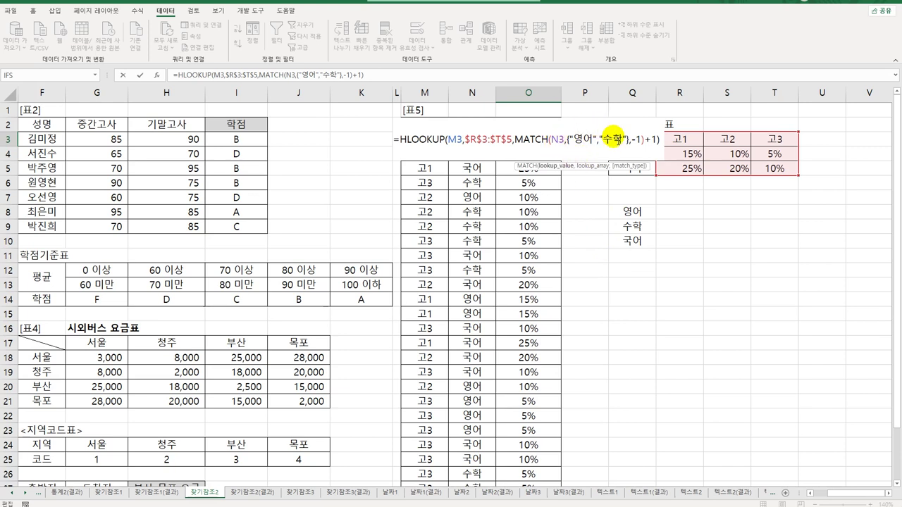
click(612, 140)
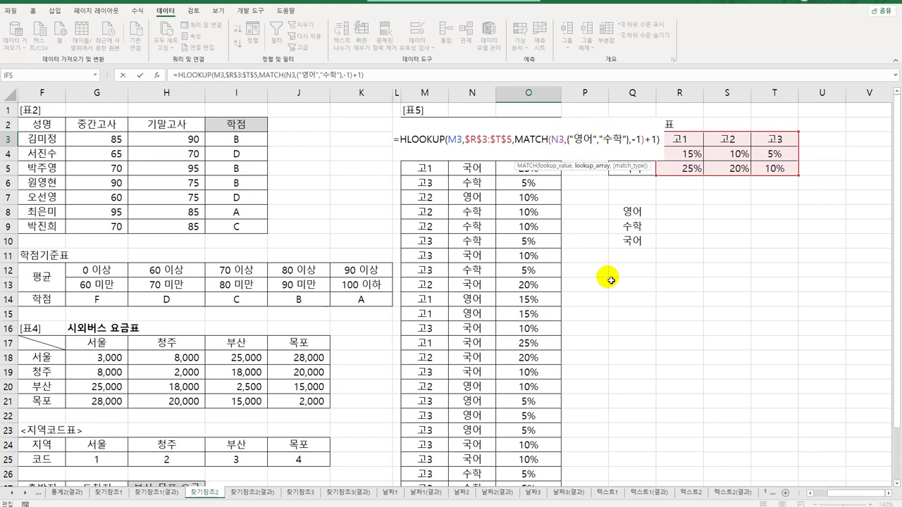
click(550, 140)
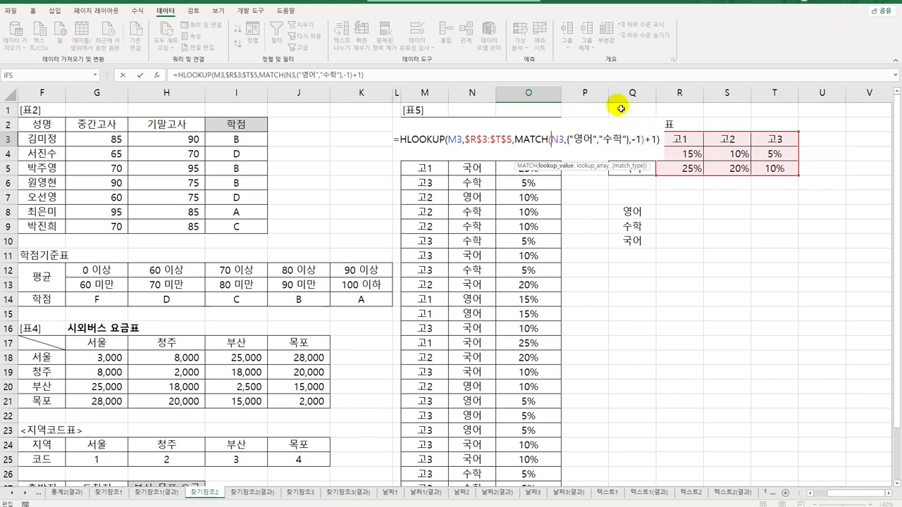
click(611, 139)
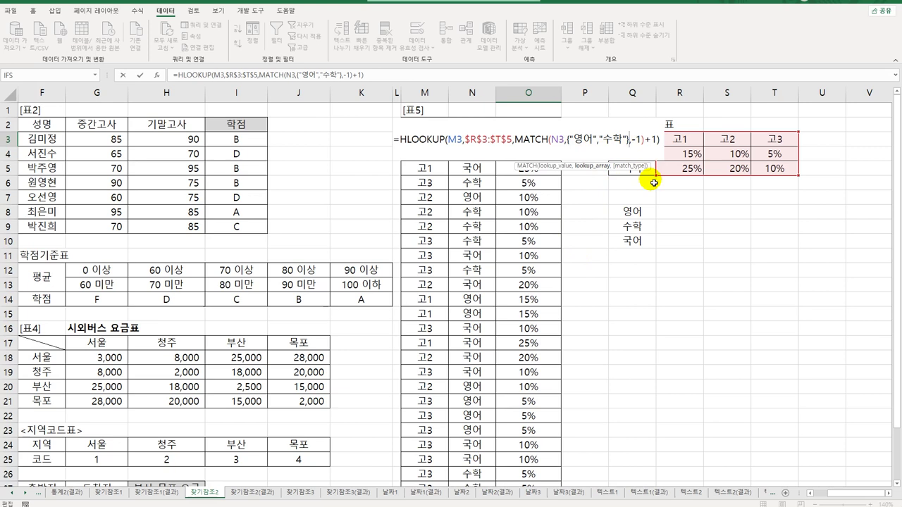
key(Return)
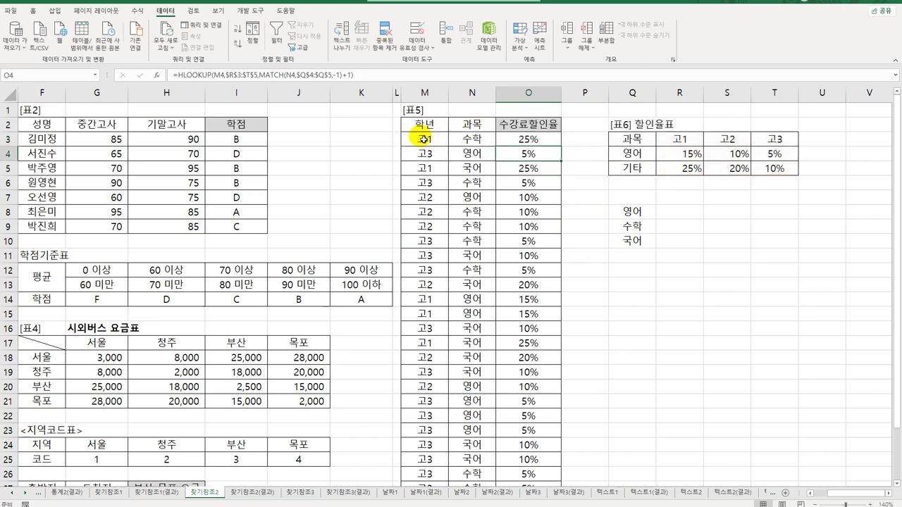
click(425, 139)
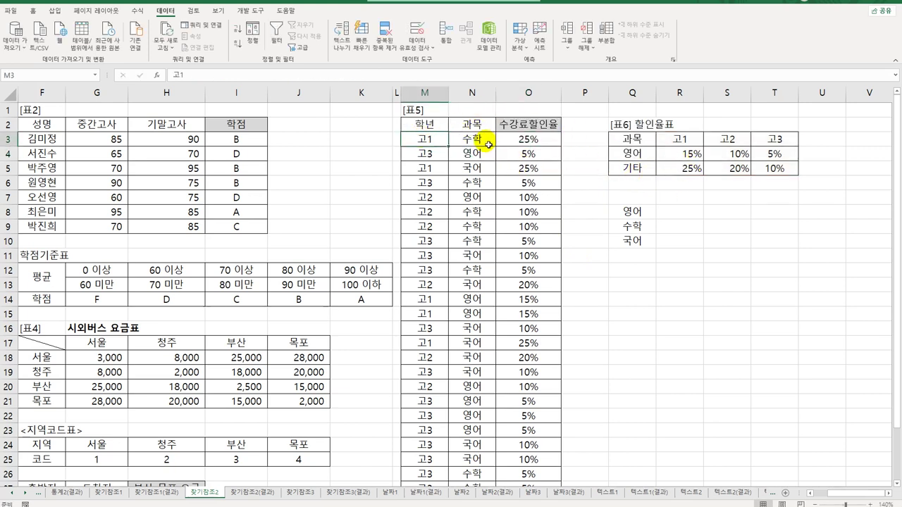
Step: Check the 고1 기타 rate in 표6 and fill O3's formula down the 수강료할인율 column of 표5
click(679, 140)
click(681, 171)
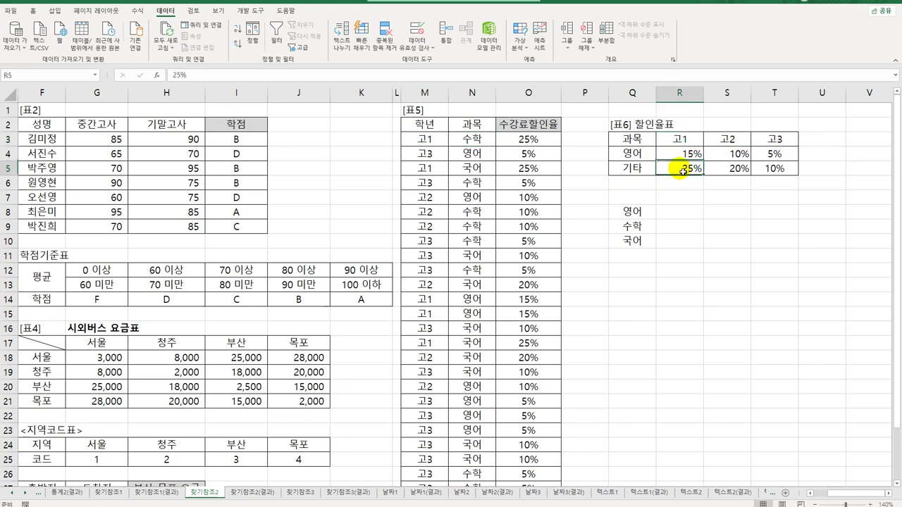
click(555, 142)
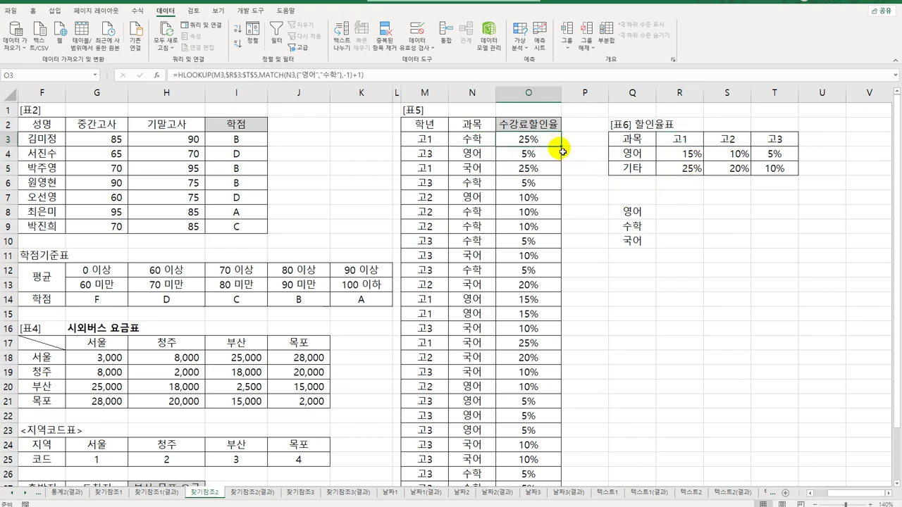
double_click(562, 151)
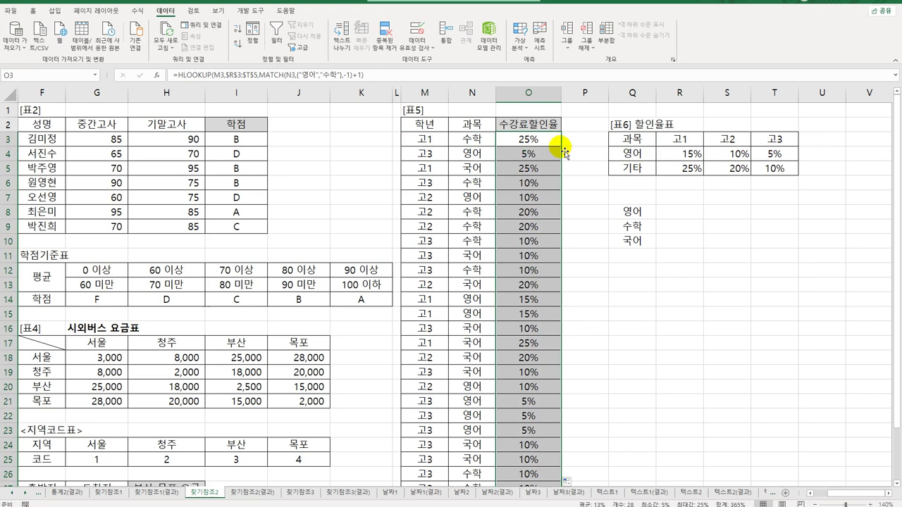
click(222, 181)
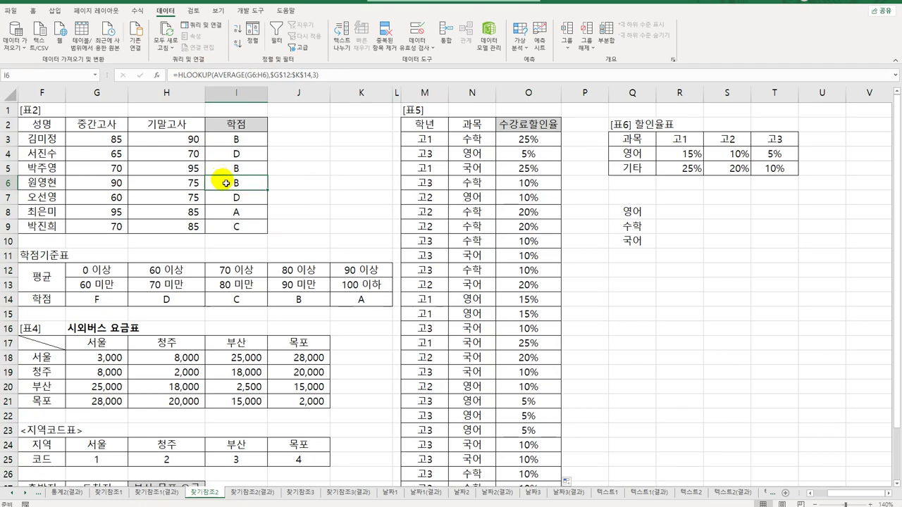
Step: Compare the tables on the 찾기참조2 sheet with the answers on the 찾기참조2(결과) sheet, switching between the two
click(248, 492)
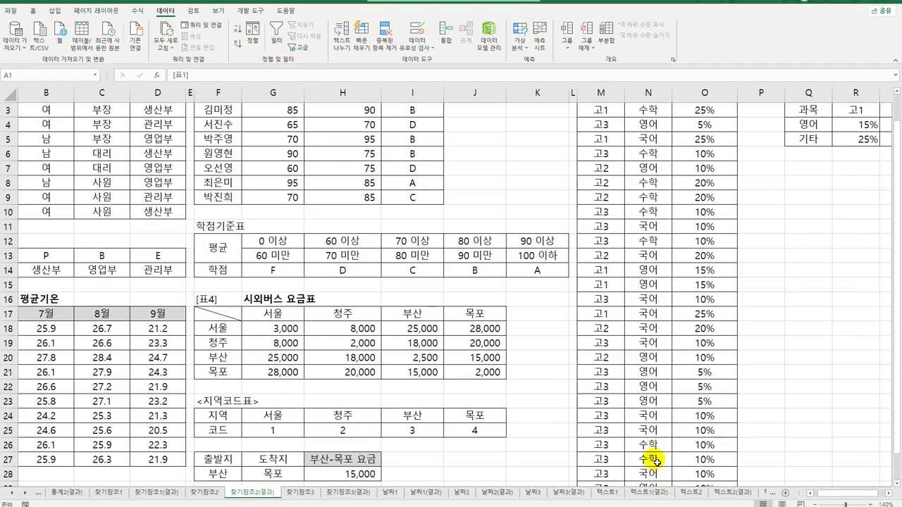
scroll(641, 456, up, 1)
click(204, 492)
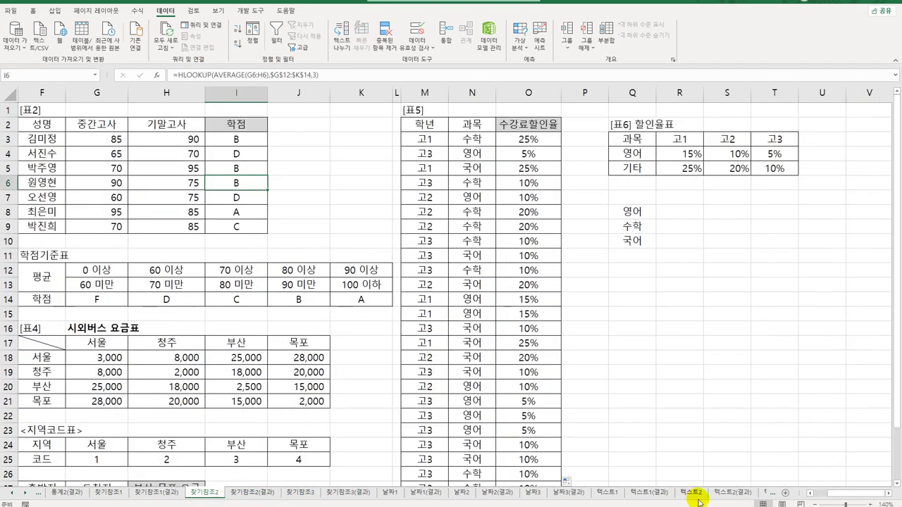
scroll(866, 491, left, 5)
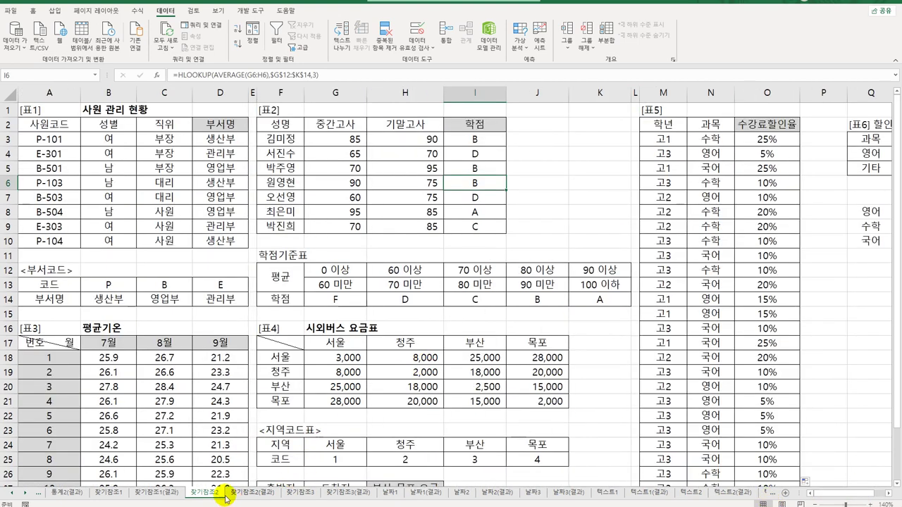
click(248, 492)
scroll(845, 493, left, 1)
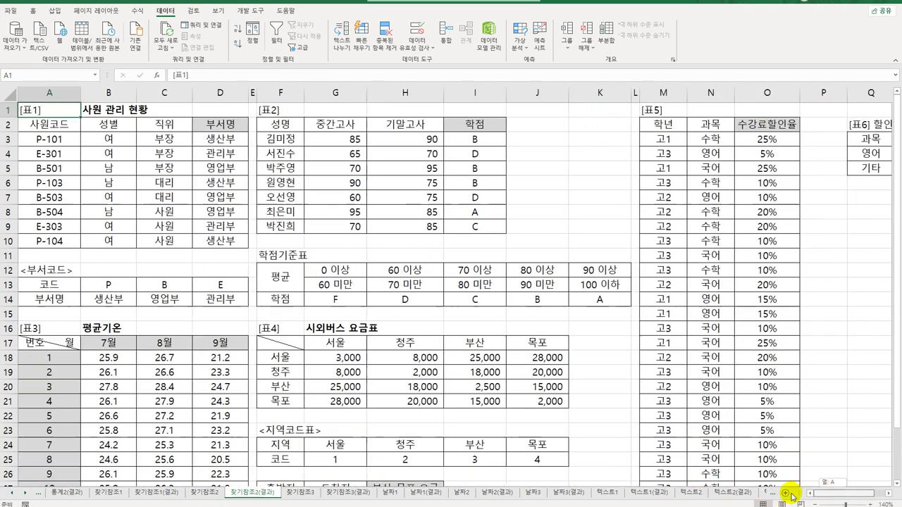
click(208, 492)
click(234, 493)
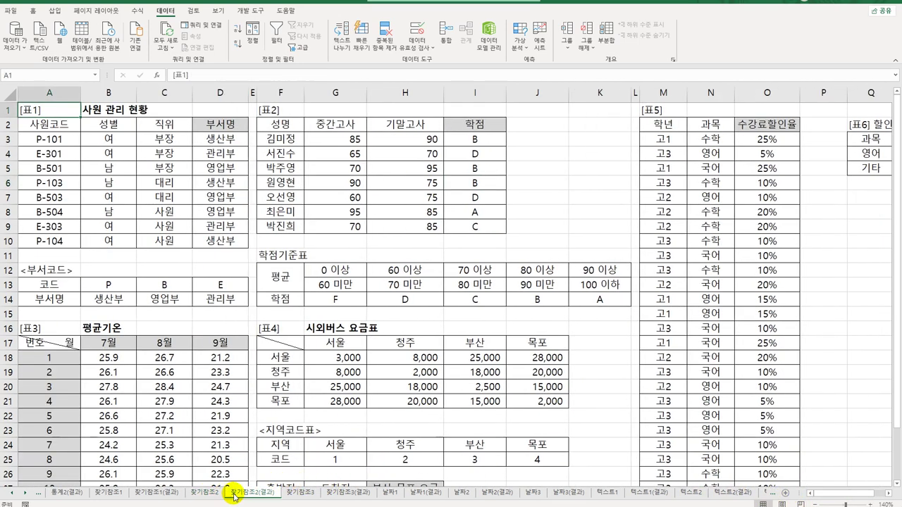
click(206, 493)
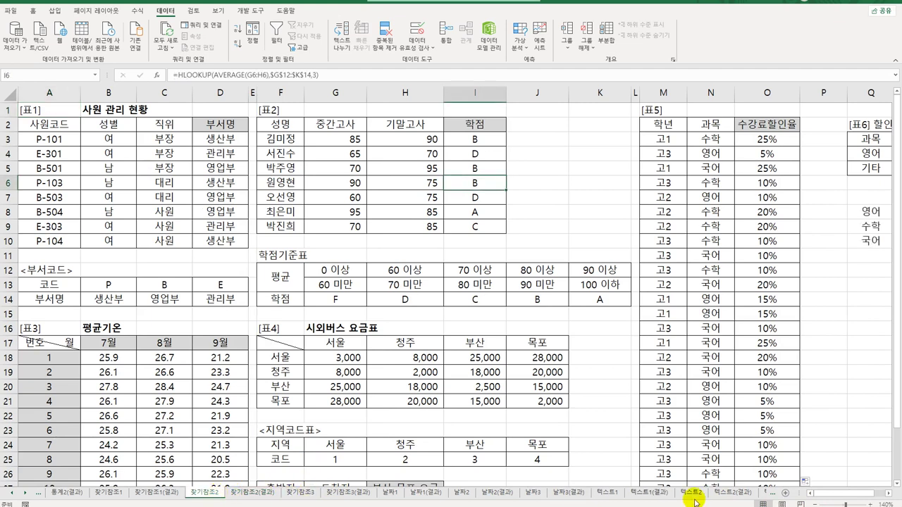
click(243, 493)
click(212, 492)
click(235, 492)
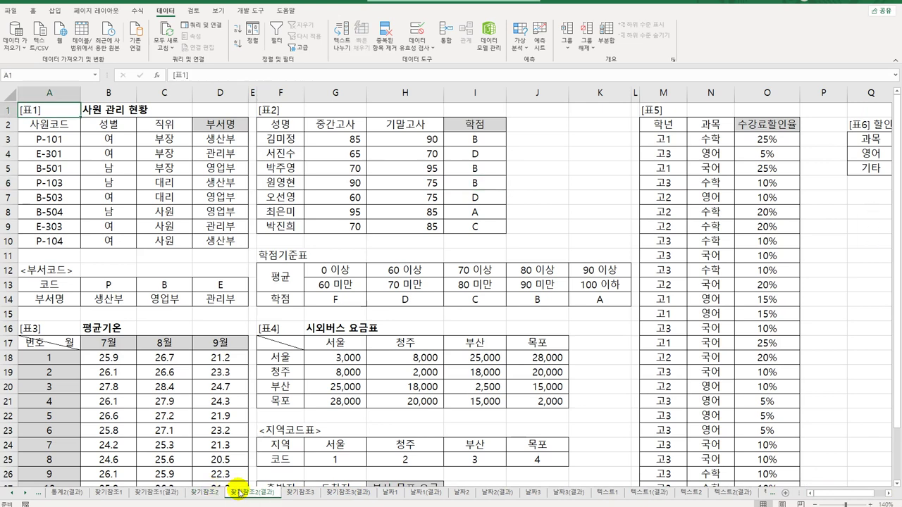
click(209, 496)
click(243, 495)
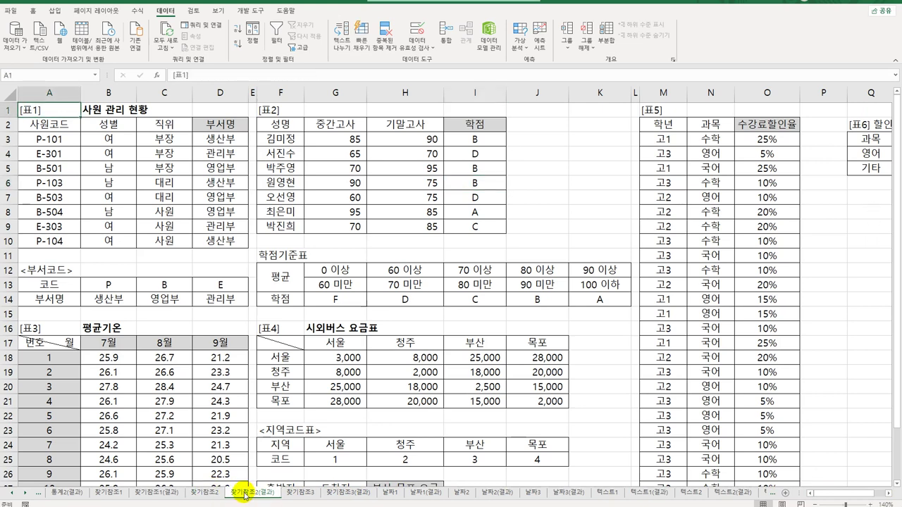
Step: Open the 찾기참조3 sheet and select the first 지불수수료 cell of 표1, F3
click(300, 492)
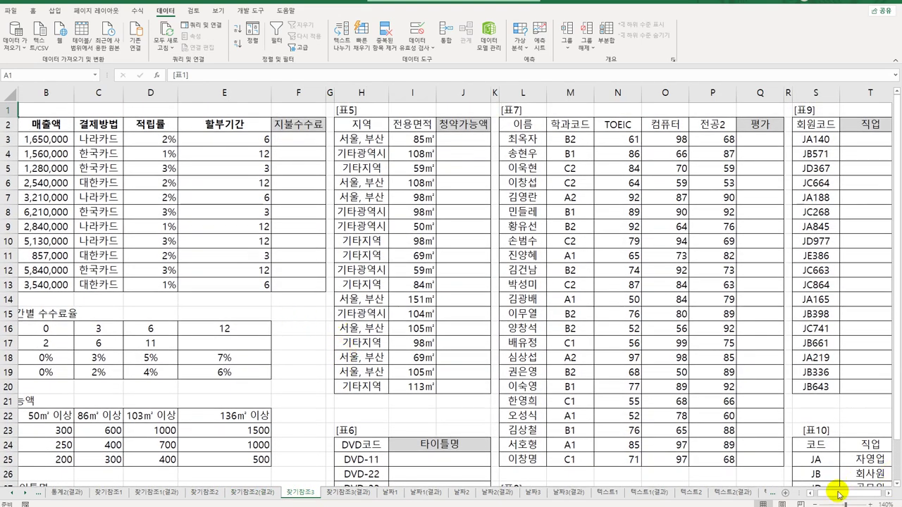
drag(838, 491, 794, 493)
click(358, 140)
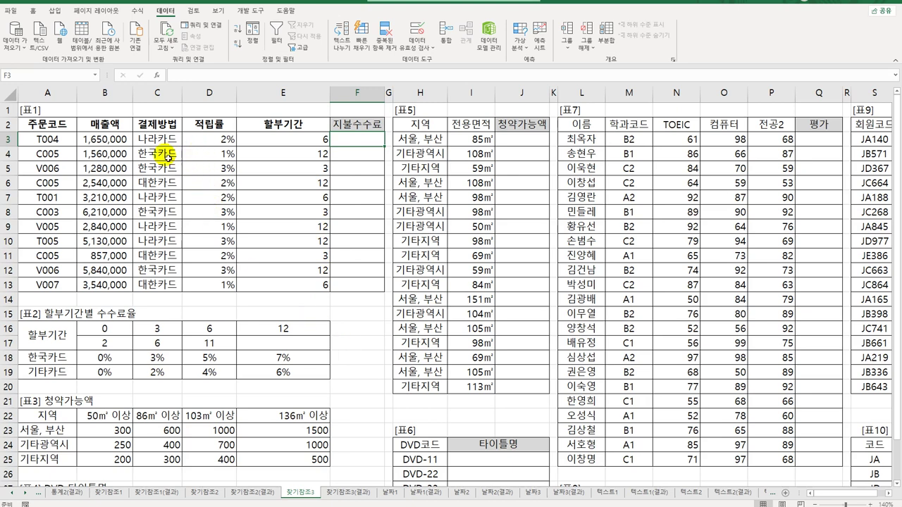
Step: Enter the card names 한국카드, 대한카드 and 나라카드 in cells F17 to F19 beside 표2
click(372, 344)
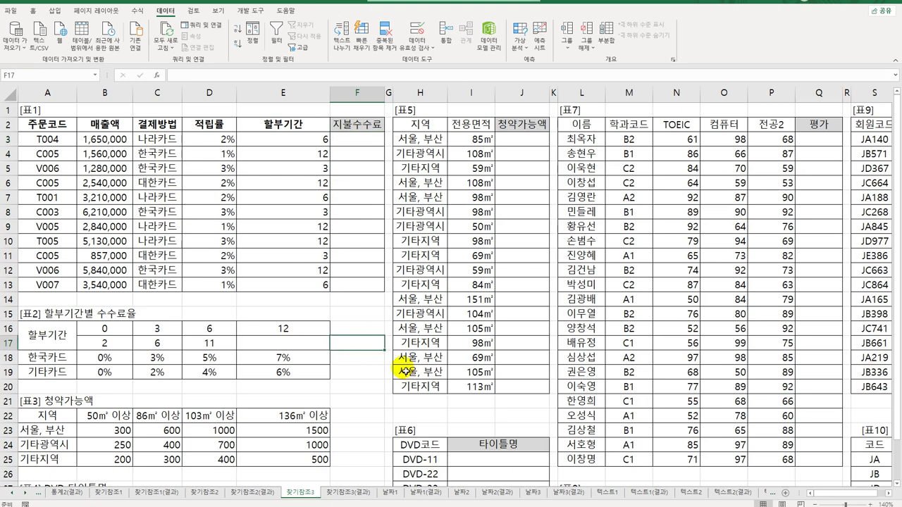
text(한국카드)
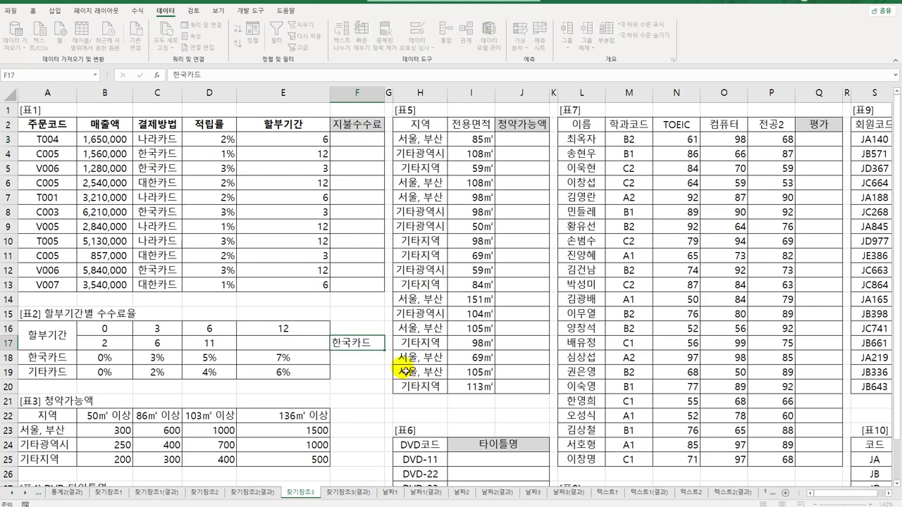
key(Return)
text(대한카드)
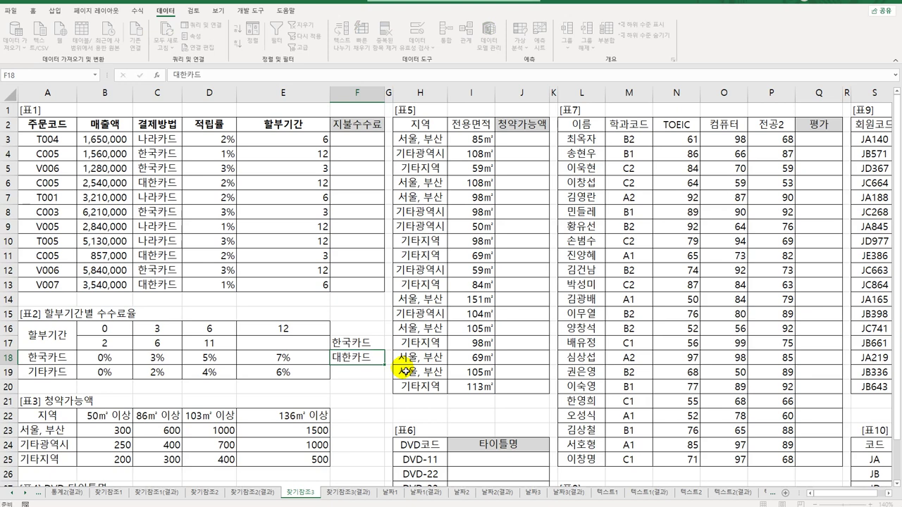
key(Return)
text(나라카드)
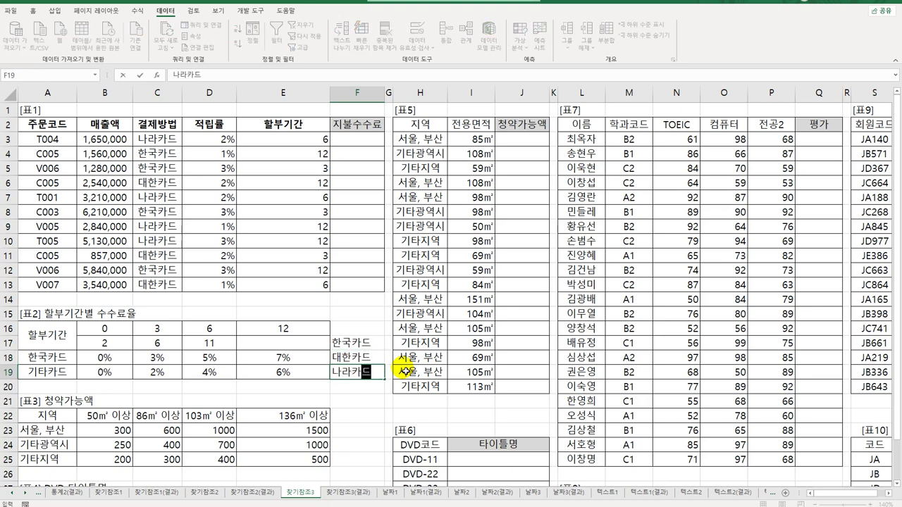
key(Return)
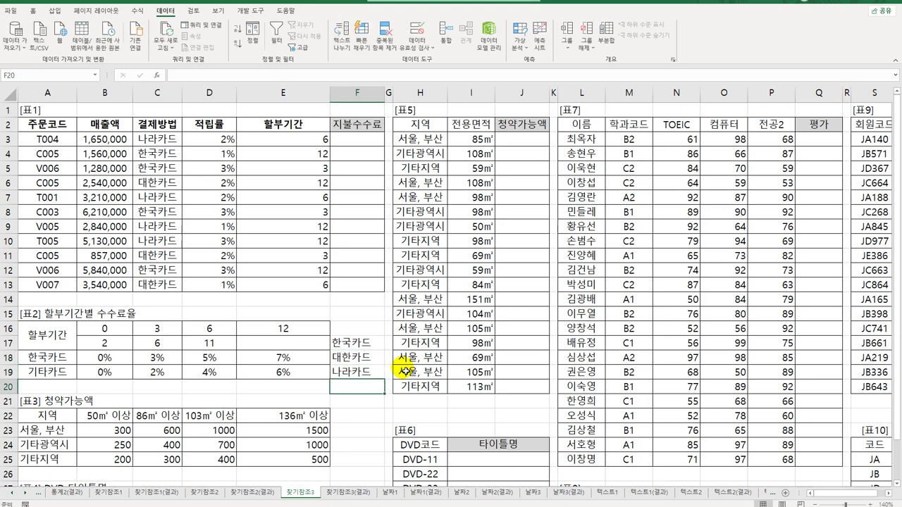
Step: Match the card names in F17:F19 with the 한국카드 and 기타카드 fee rate rows in 표2
click(367, 344)
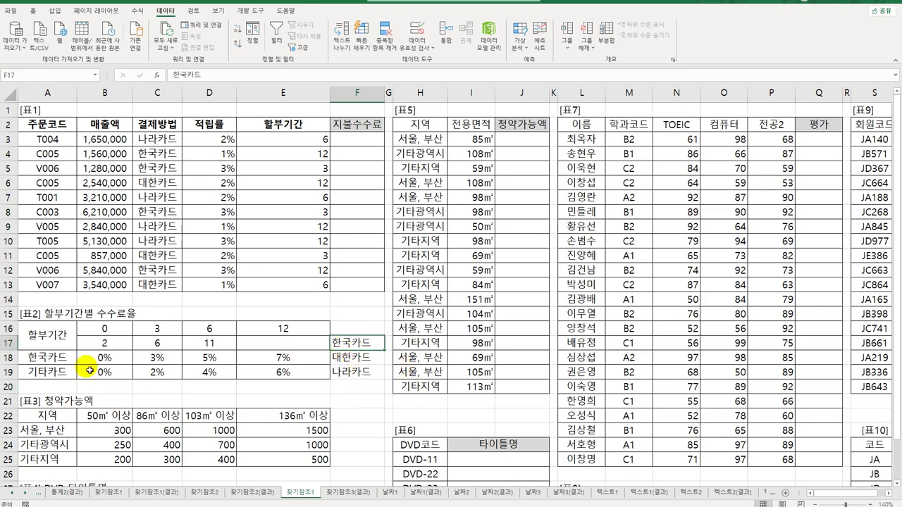
drag(102, 357, 277, 357)
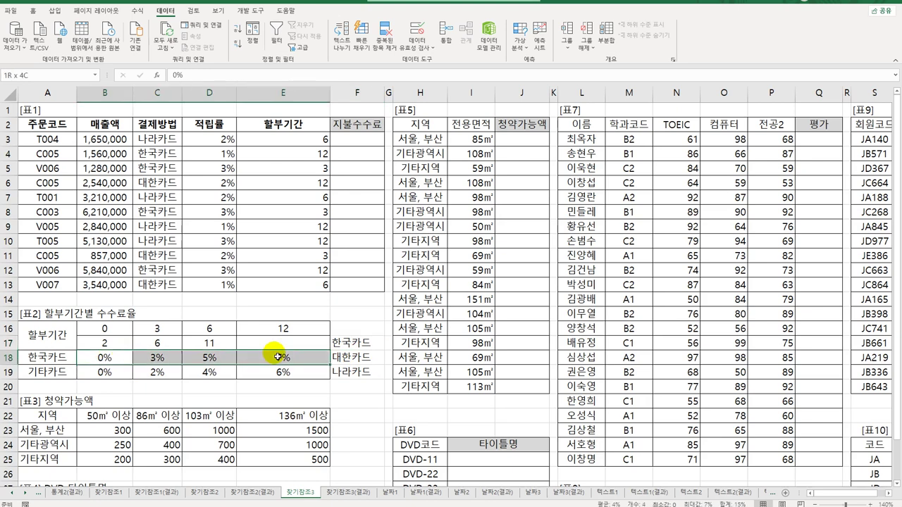
drag(359, 358, 355, 375)
drag(99, 372, 270, 377)
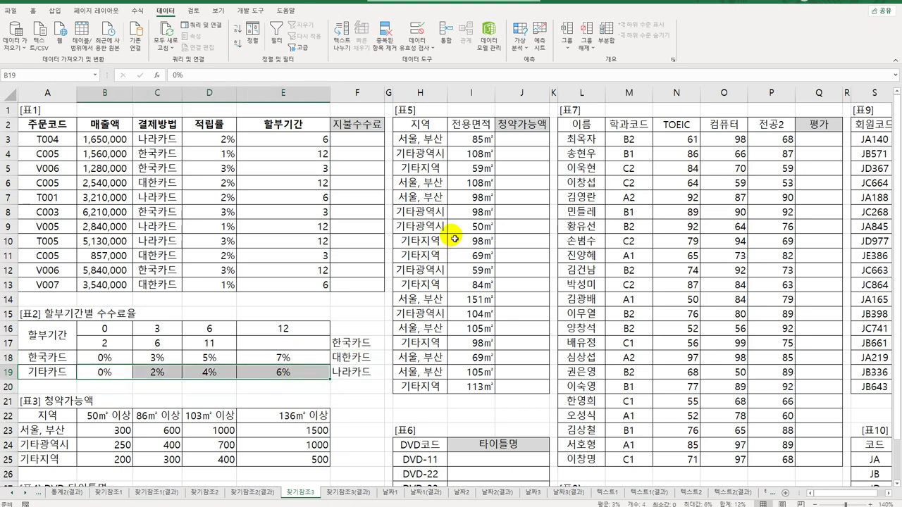
Step: Start a MATCH formula in F3 that looks up C3 in the absolute range $A$18:$A$19
click(363, 140)
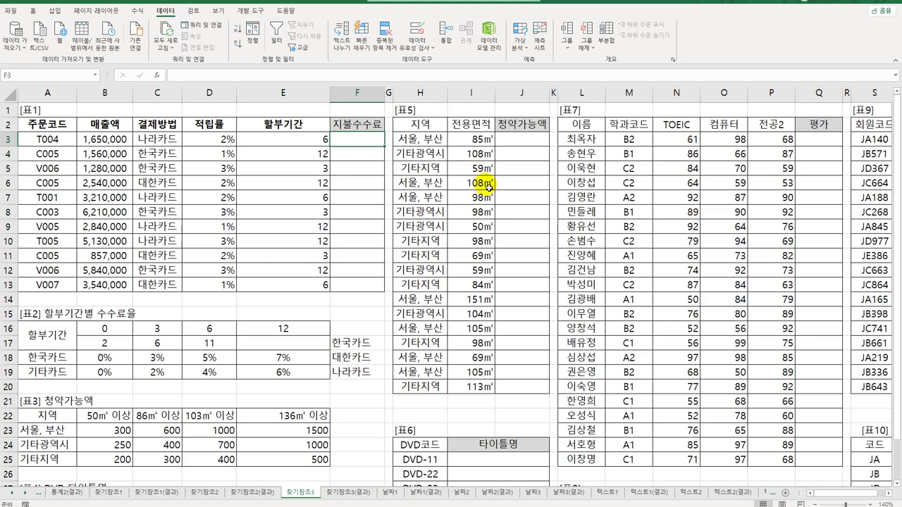
text(=)
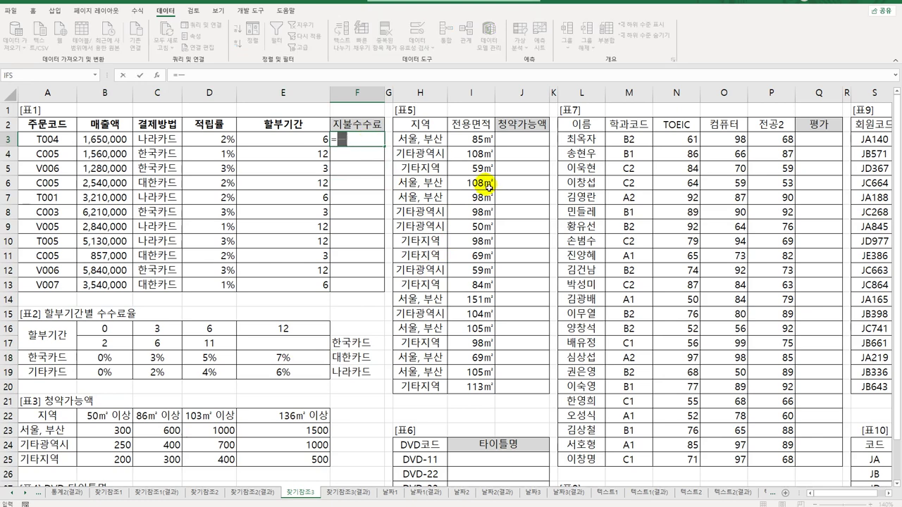
text(MATCH()
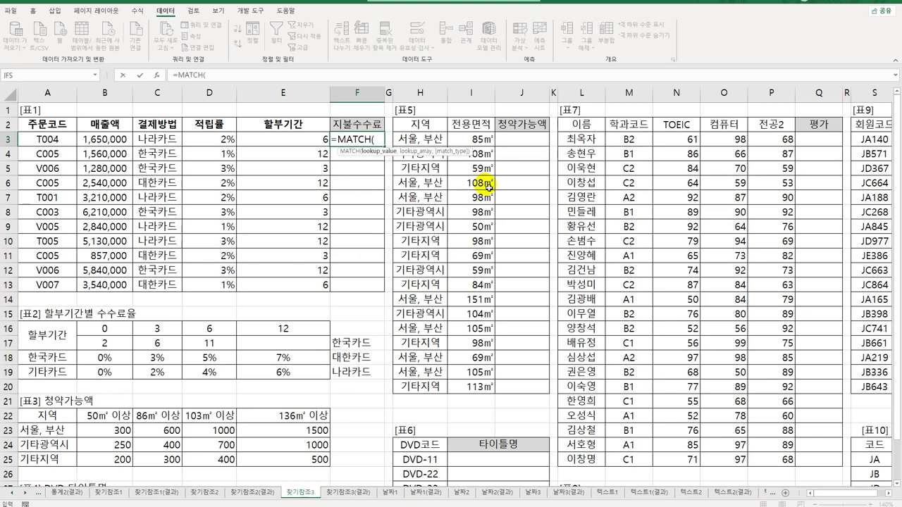
click(160, 139)
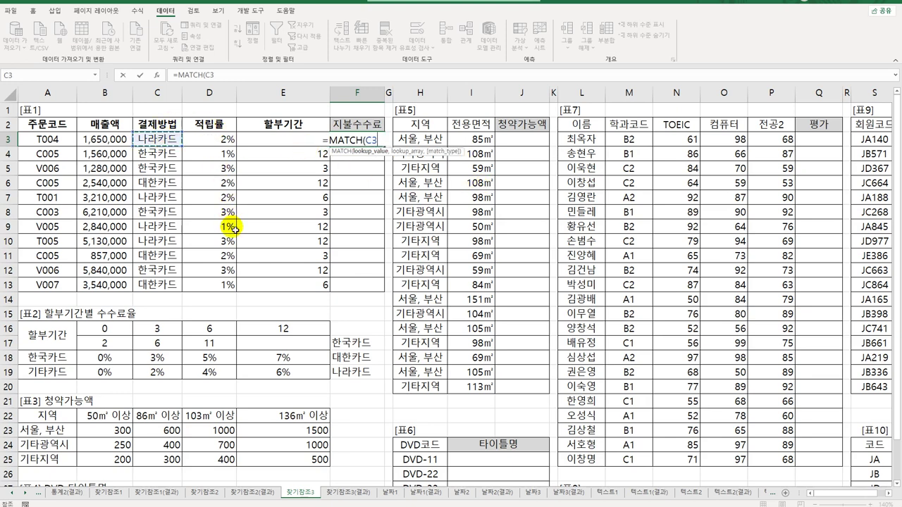
text(,)
drag(51, 358, 62, 376)
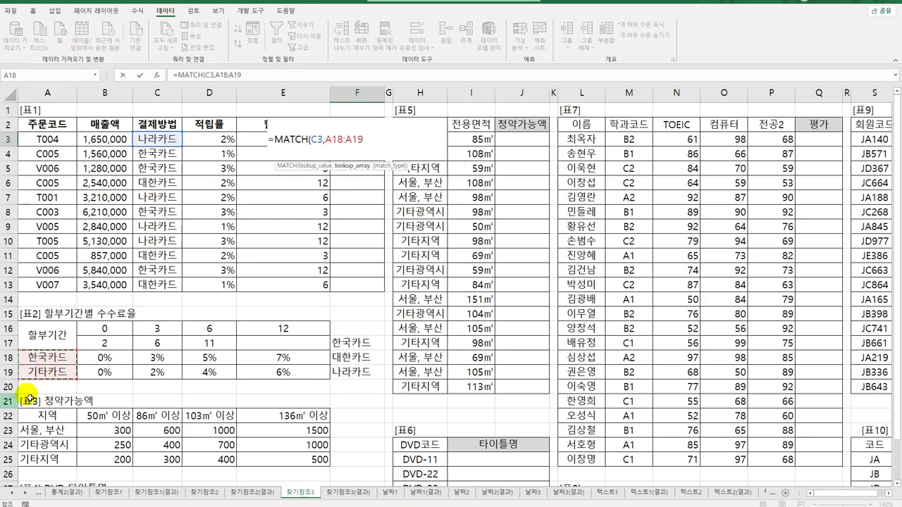
key(F4)
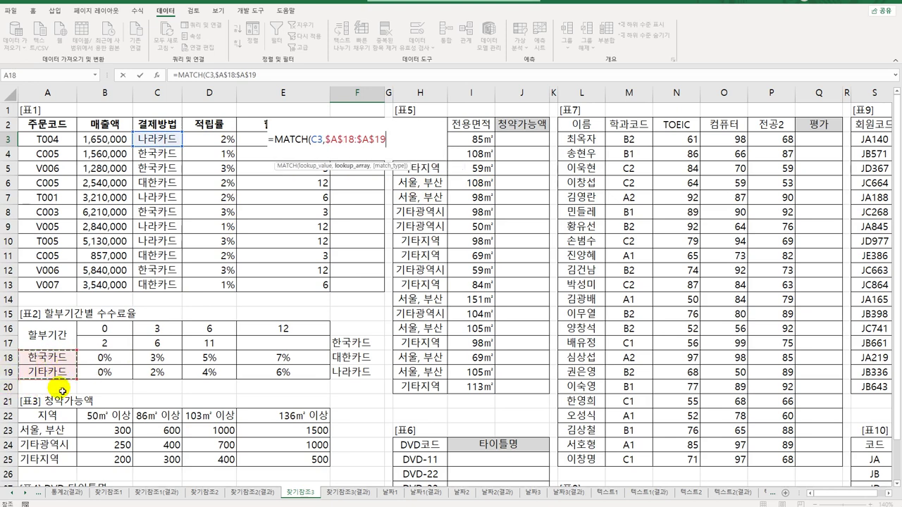
Step: Complete F3's MATCH formula with match type -1 and fill it down to F13
text(,)
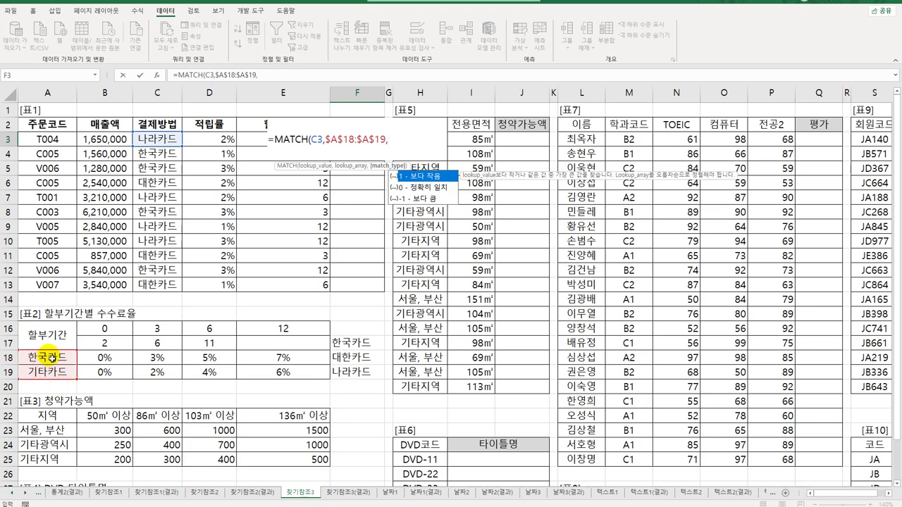
text(-1)
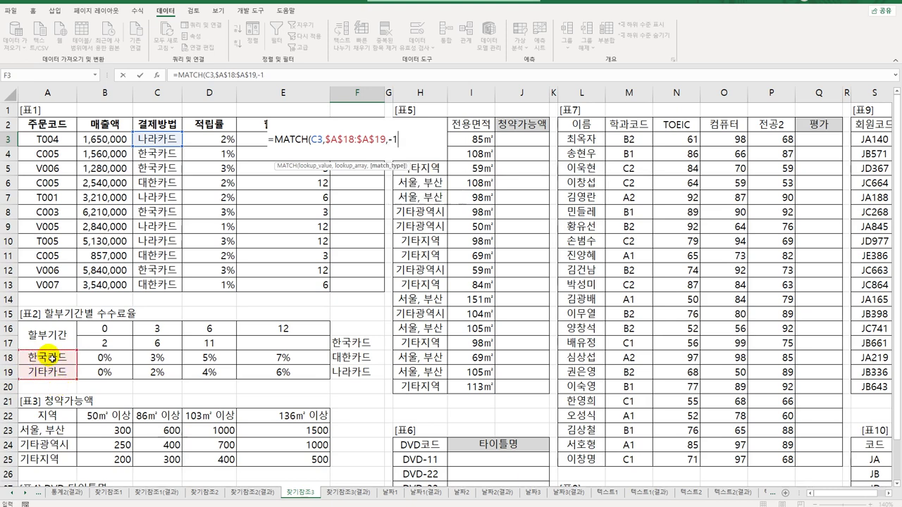
key(Return)
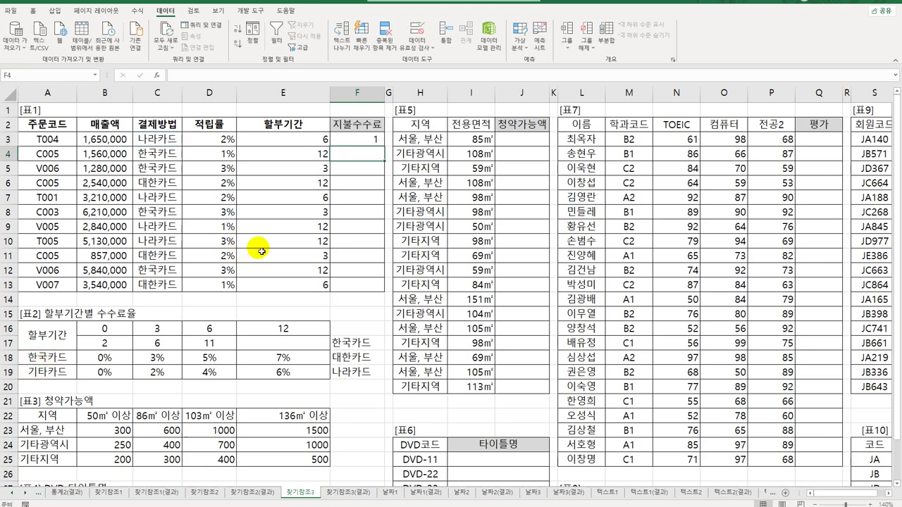
click(377, 139)
drag(387, 150, 378, 282)
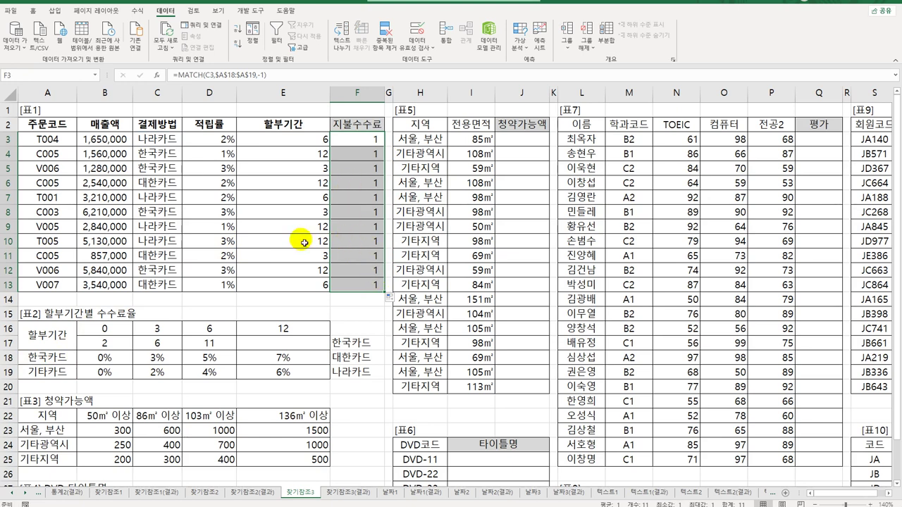
Step: Check 대한카드 and 나라카드 against the 기타카드 label and its fee rates in row 19 of 표2
click(358, 358)
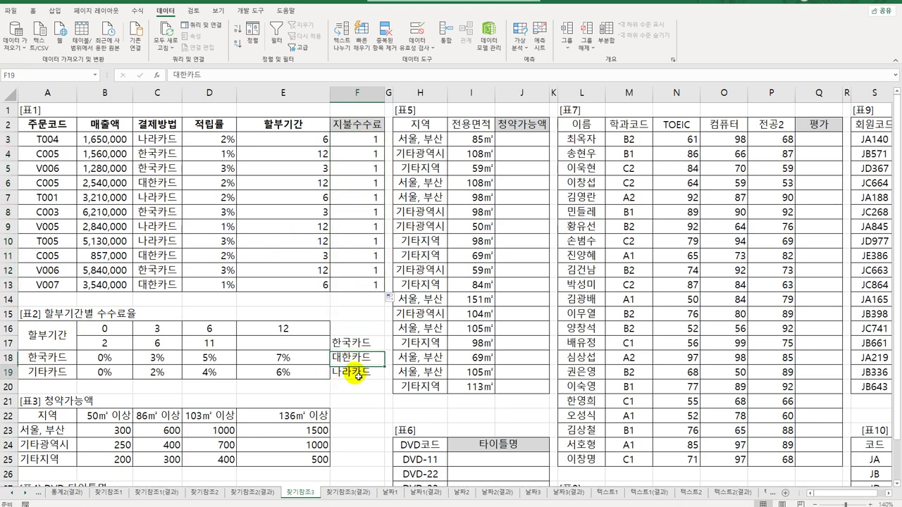
drag(106, 374, 258, 376)
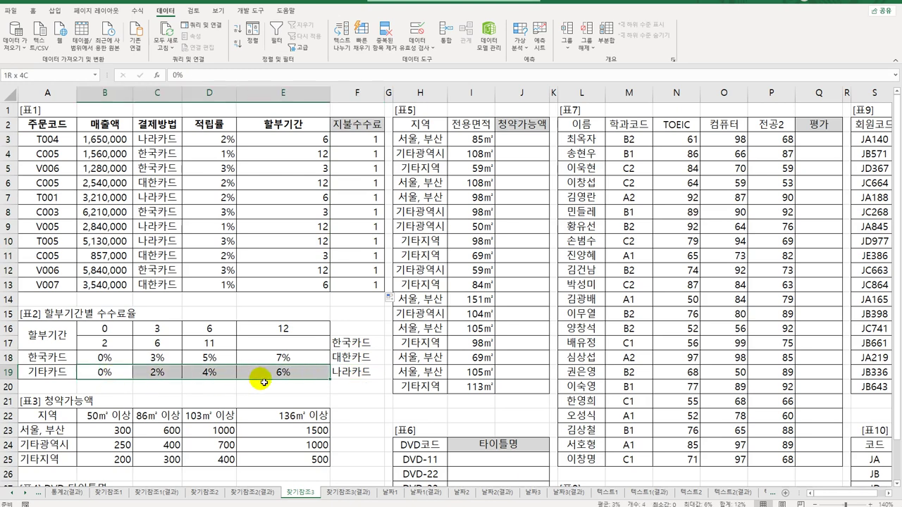
click(67, 375)
drag(116, 372, 282, 368)
Step: Replace the lookup range in F3's MATCH formula with an array constant listing "한국카드" and "대한카드"
double_click(365, 148)
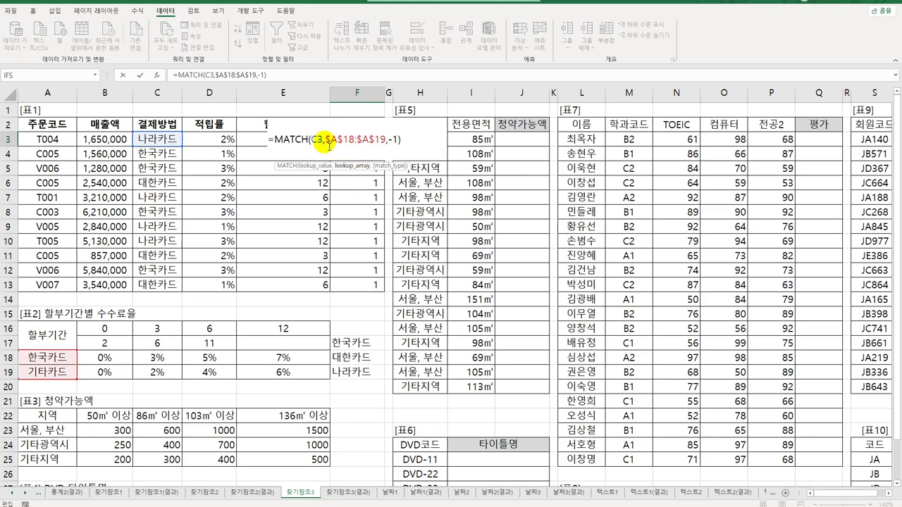
drag(326, 146, 389, 149)
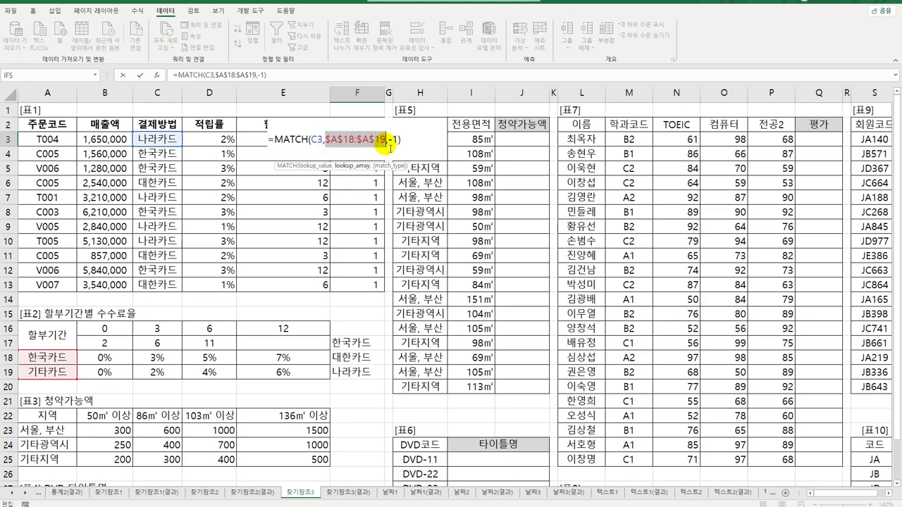
text(()
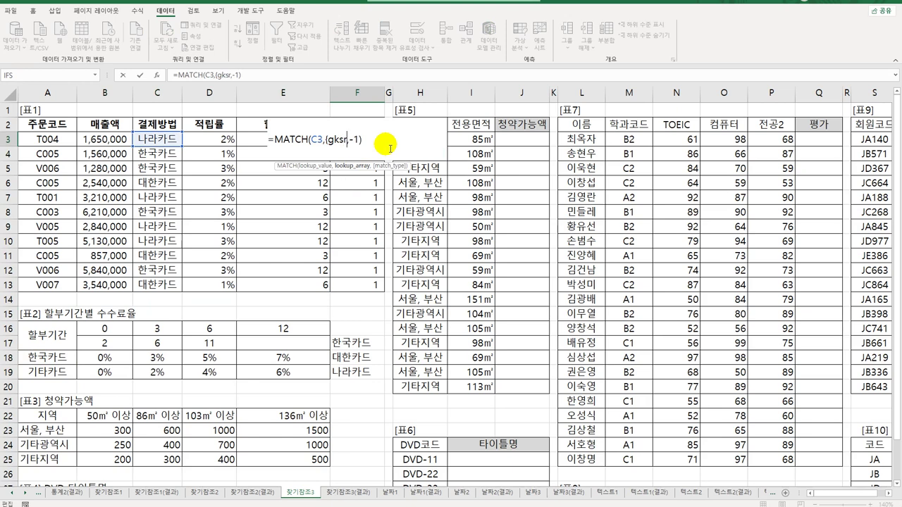
text("한)
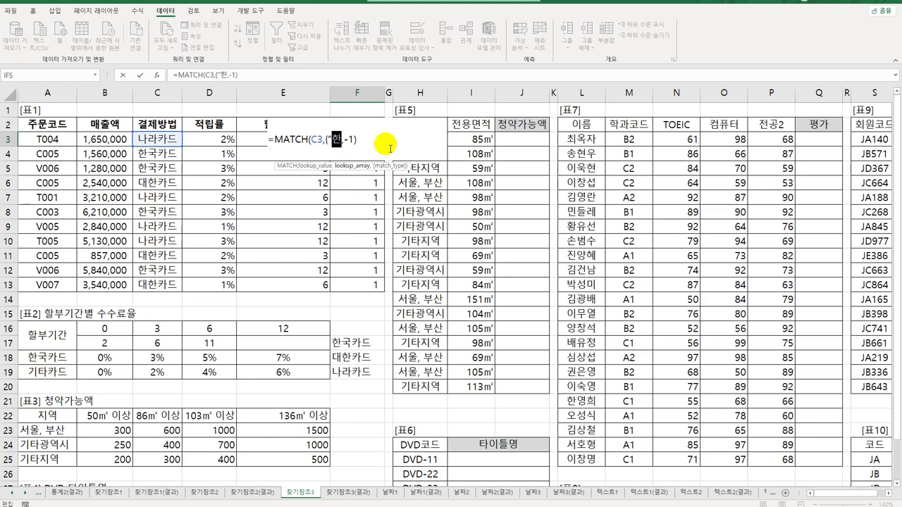
text(ㄱ국)
key(BackSpace)
key(BackSpace)
key(BackSpace)
key(BackSpace)
text(국)
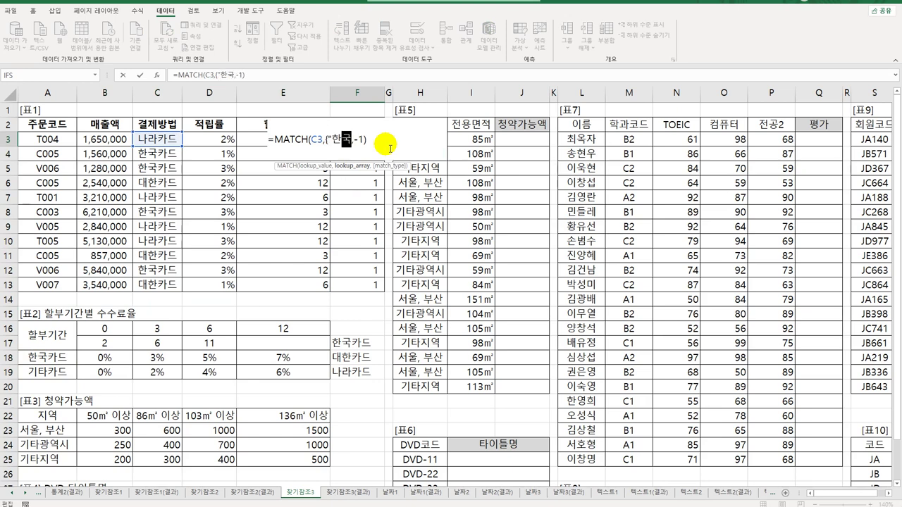
text(카드",")
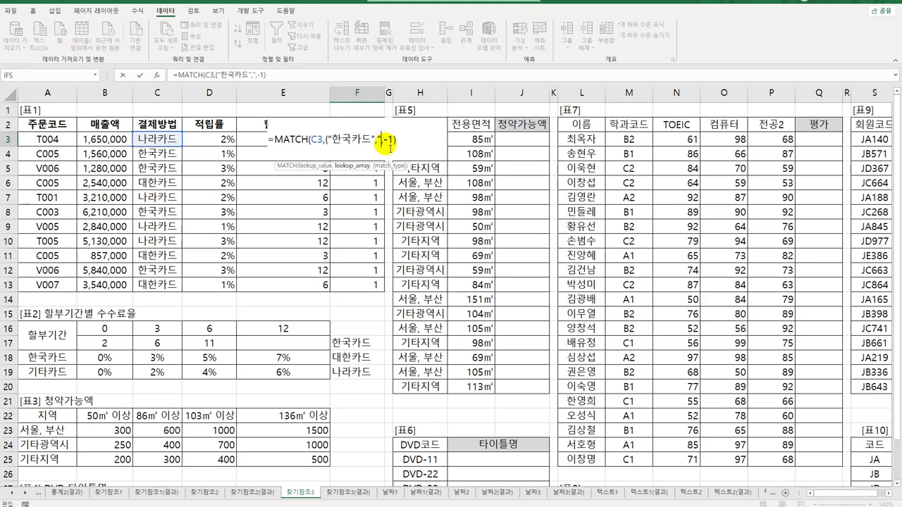
text(대한카드")
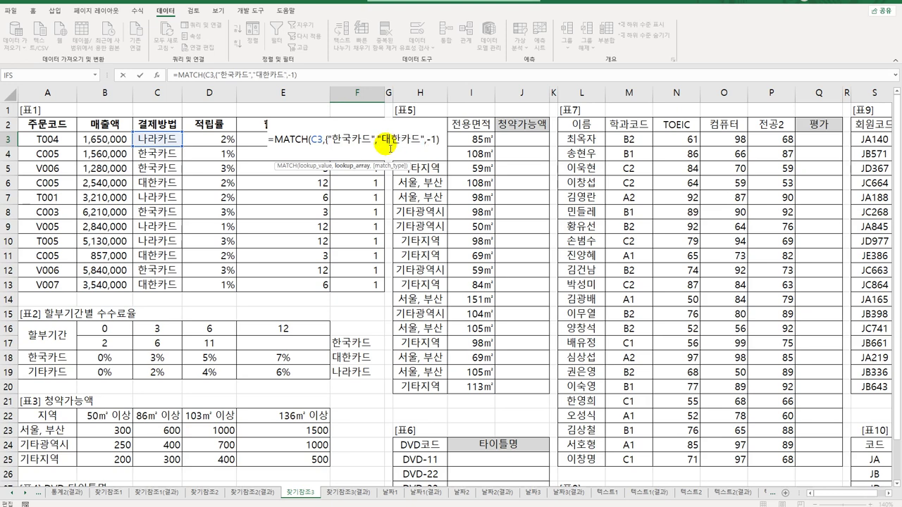
Step: Add the missing closing brace after "대한카드" in F3's array constant and fill the MATCH formula down to F13
key(Return)
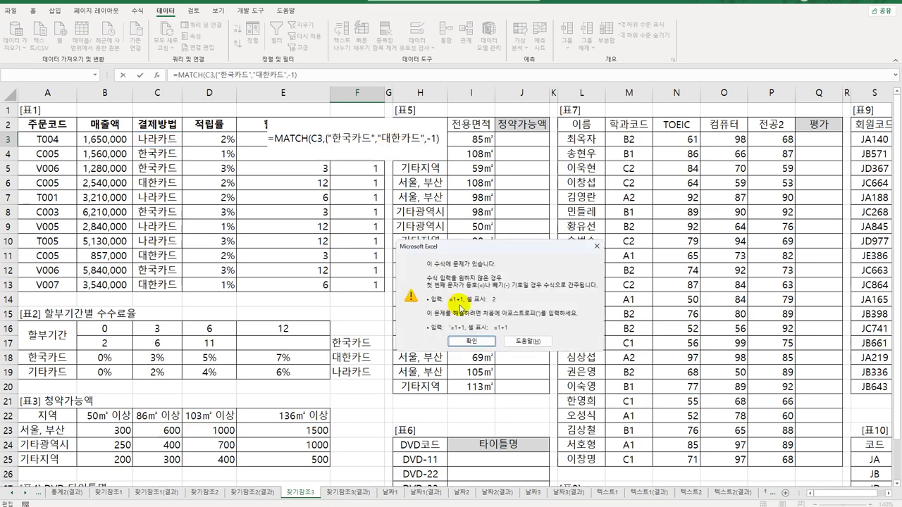
click(471, 341)
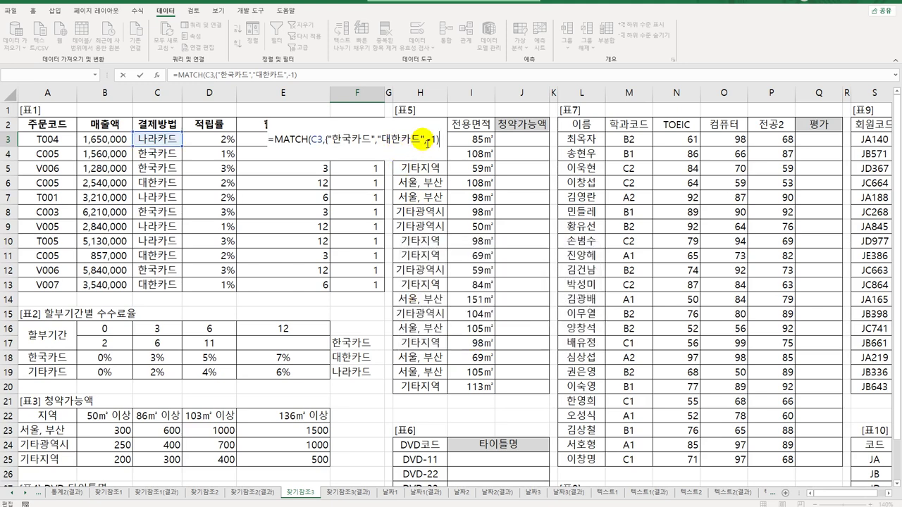
click(425, 142)
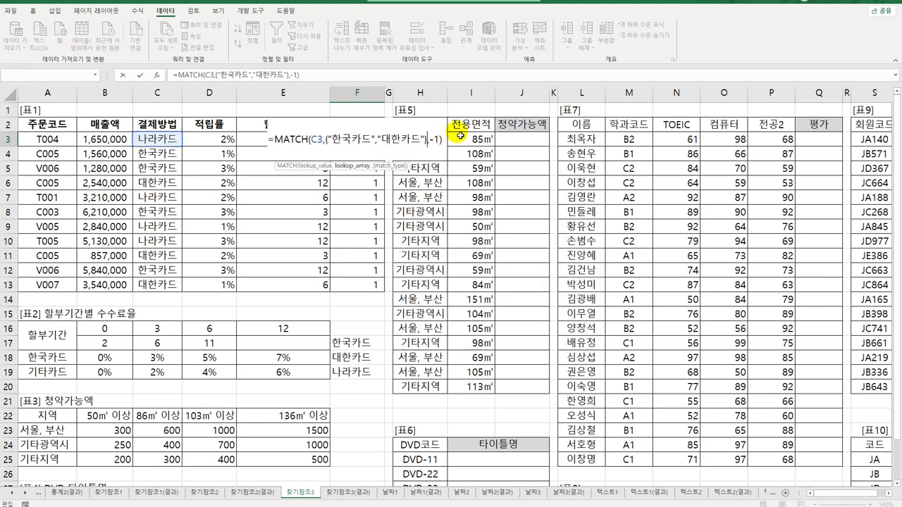
key(Return)
click(356, 139)
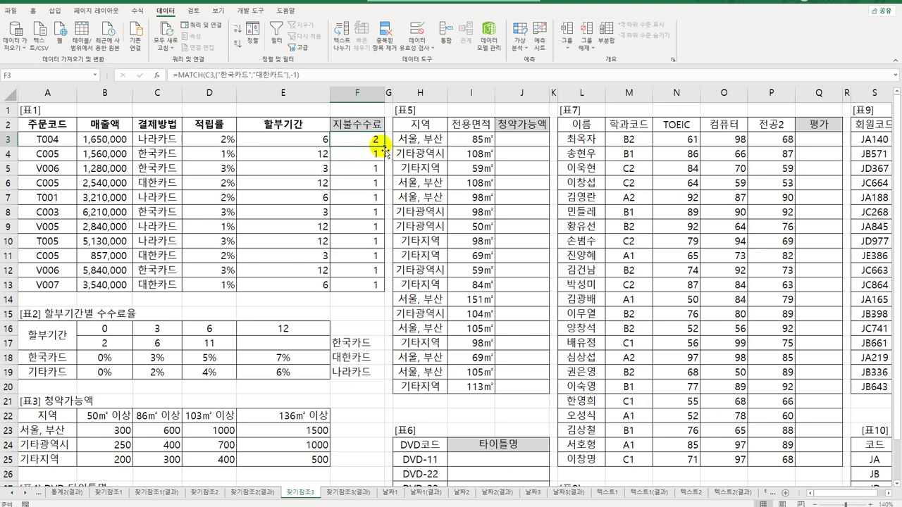
drag(385, 146, 369, 290)
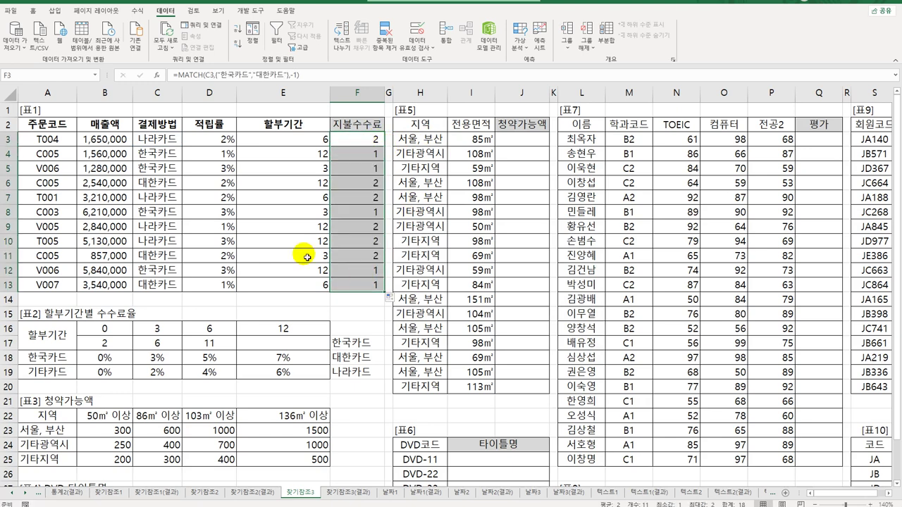
Step: Compare the MATCH results in column F with the card types in 표1 and the 할부기간 and fee rate rows of 표2
click(160, 153)
click(365, 159)
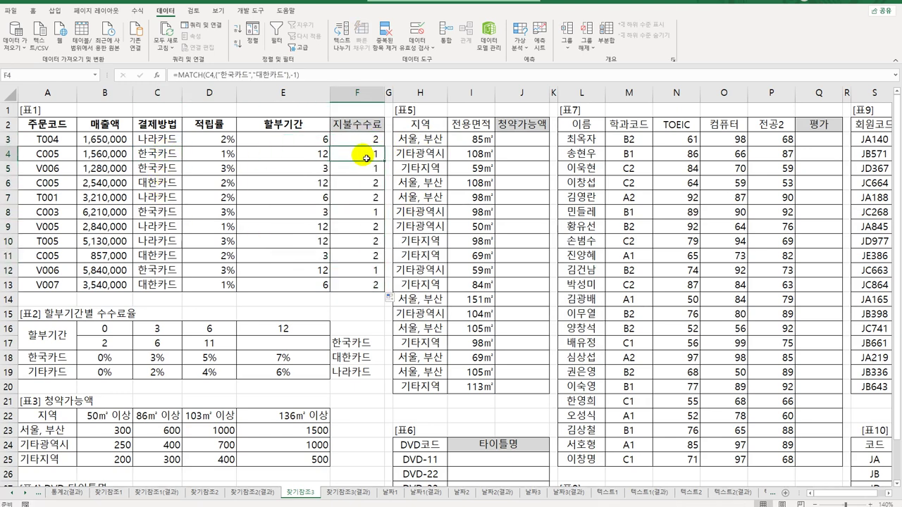
drag(162, 182, 345, 183)
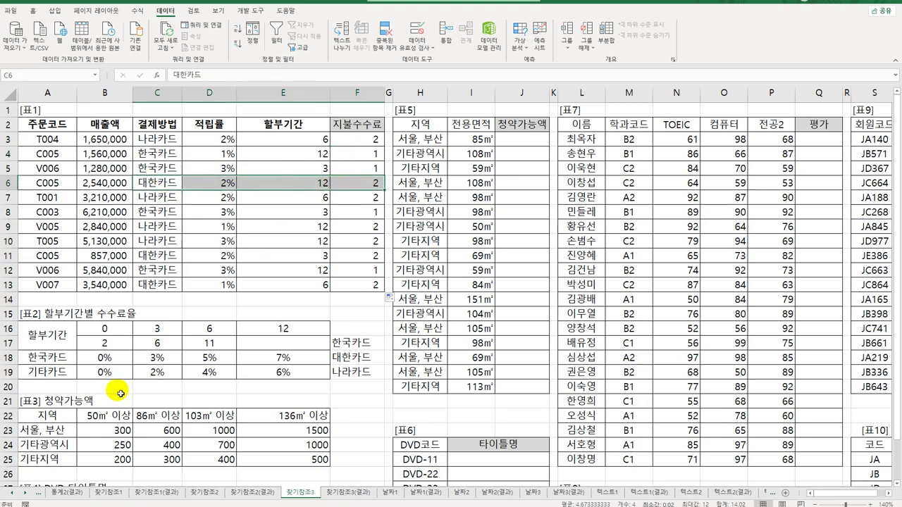
click(53, 368)
click(370, 141)
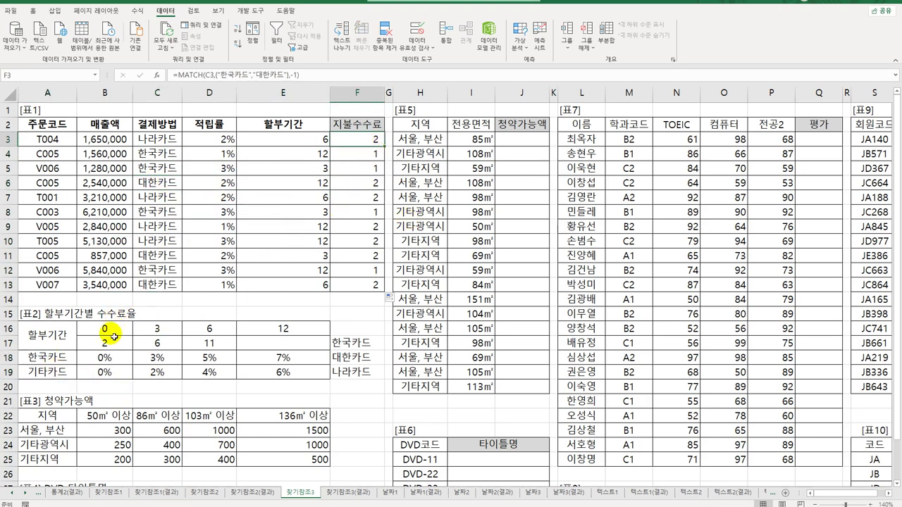
drag(106, 328, 299, 336)
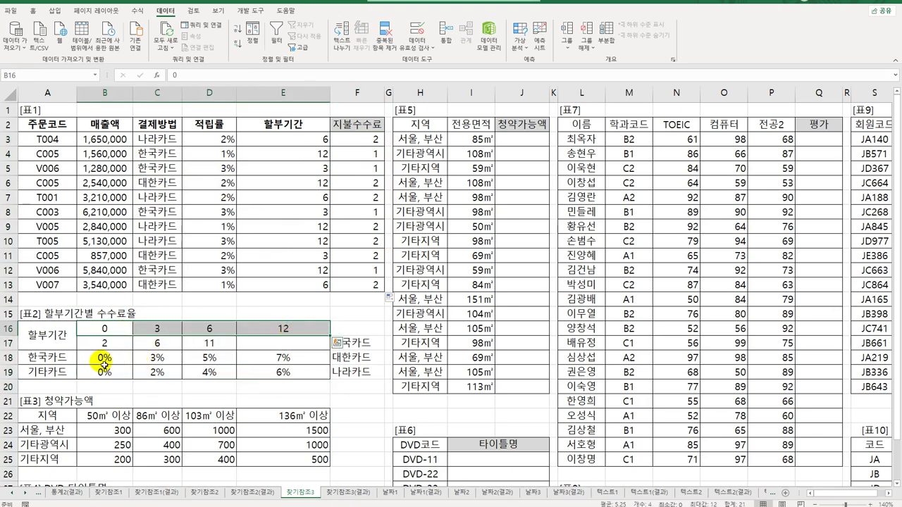
click(379, 153)
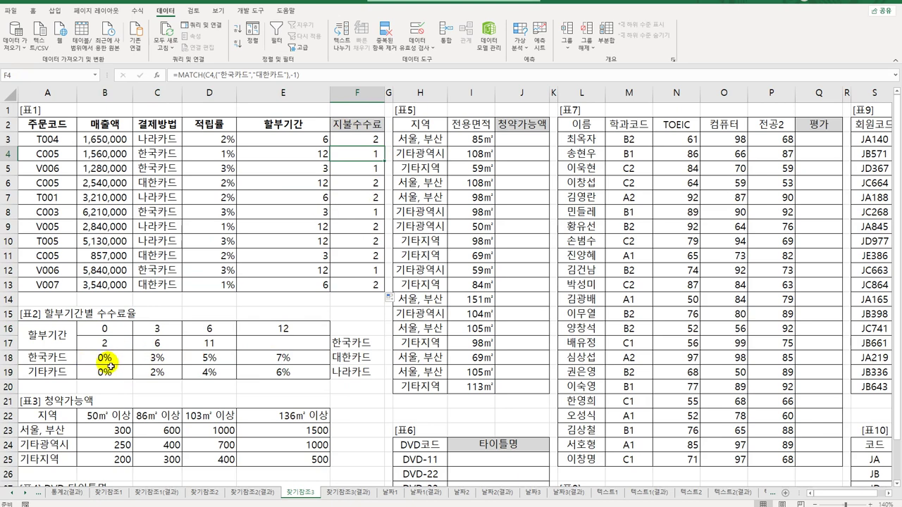
drag(105, 358, 276, 357)
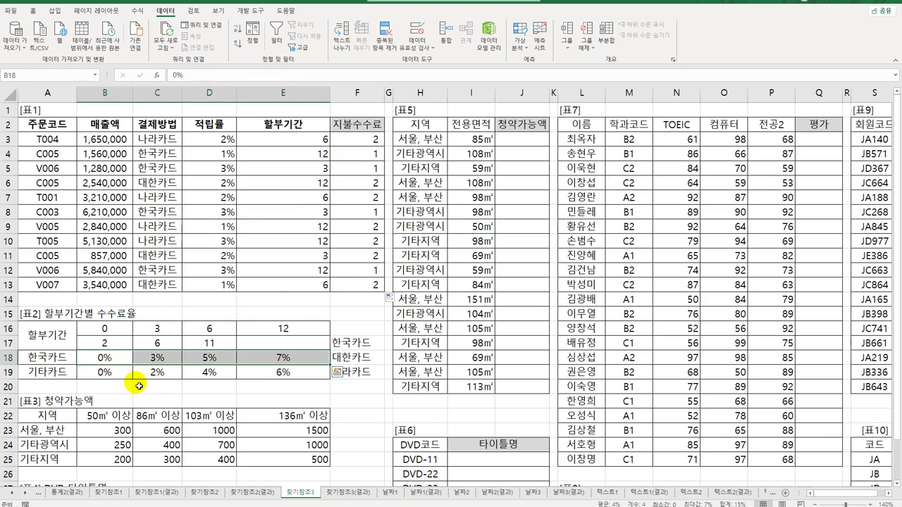
drag(106, 374, 255, 372)
Step: Append +2 to F3's MATCH formula and fill it down to F13
click(374, 143)
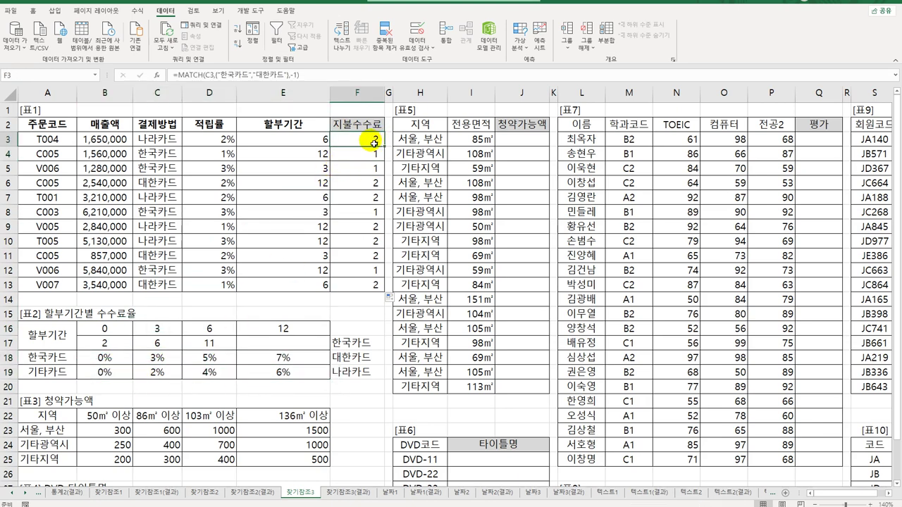
double_click(374, 143)
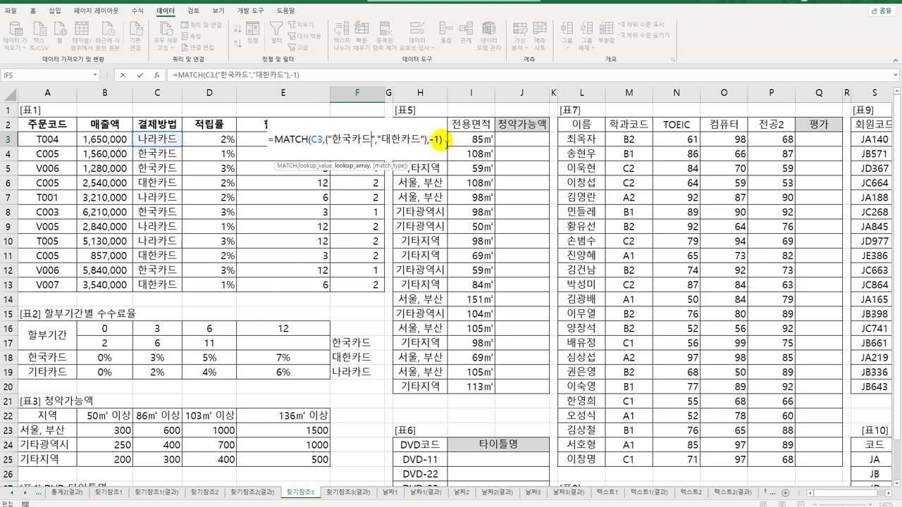
key(Return)
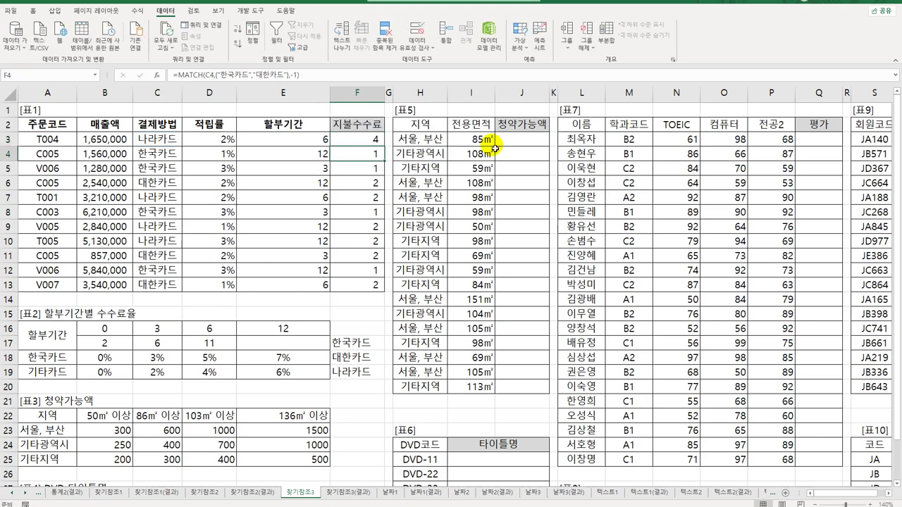
click(356, 138)
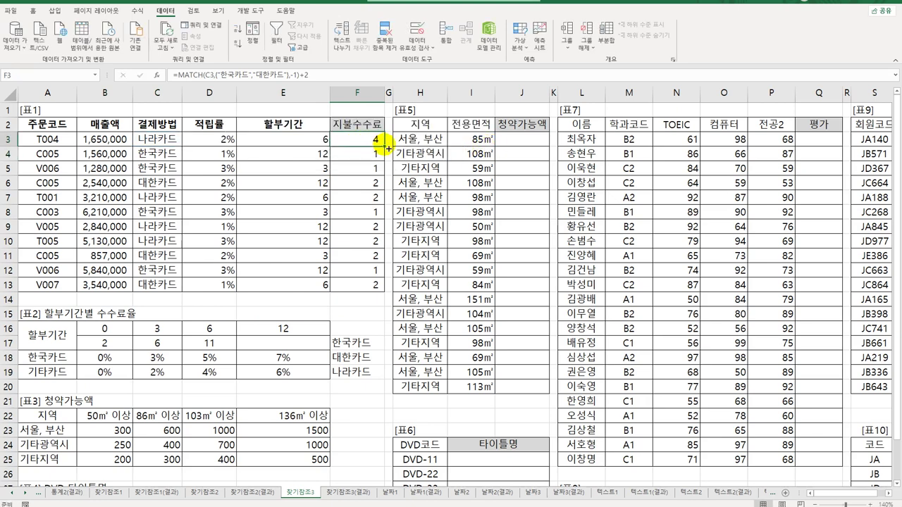
drag(385, 147, 373, 287)
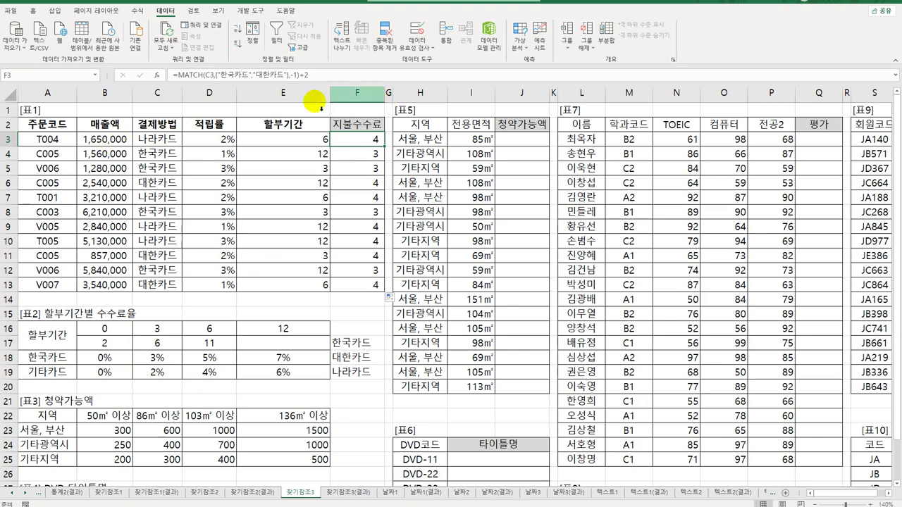
Step: Nest F3's MATCH expression as the row index of an HLOOKUP that looks up E3 in the absolute range $B$16:$E$19
click(191, 75)
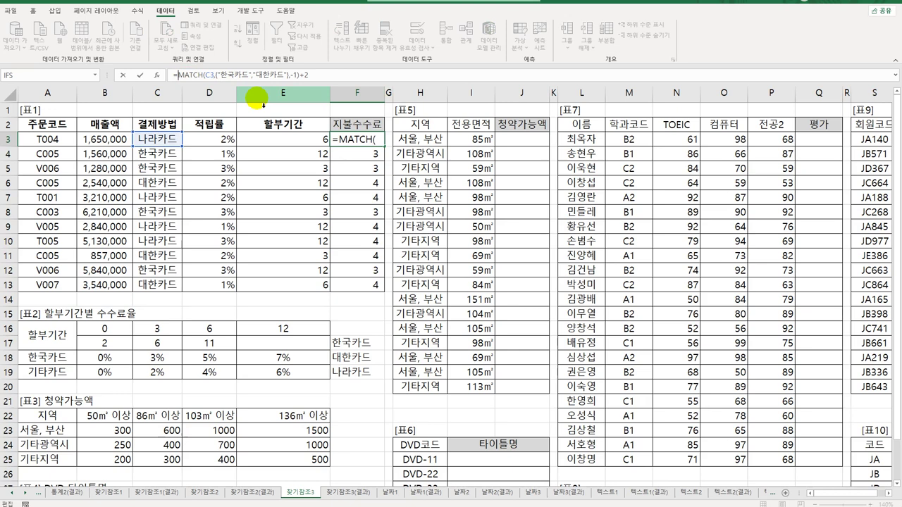
key(Left)
key(Left)
key(Left)
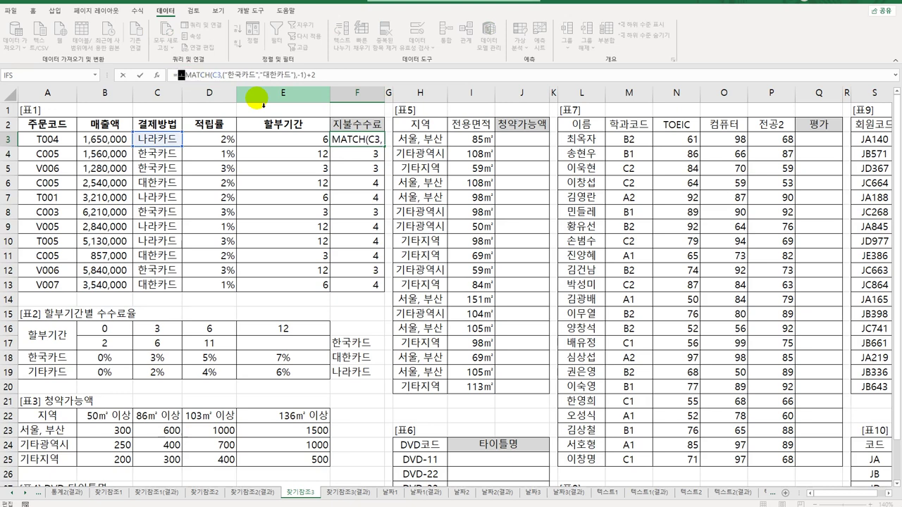
text(HLOOKUP()
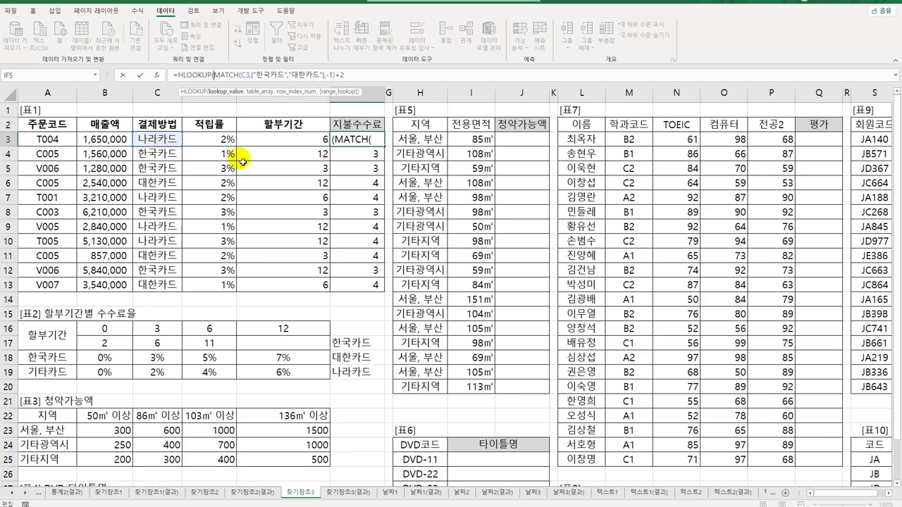
click(274, 145)
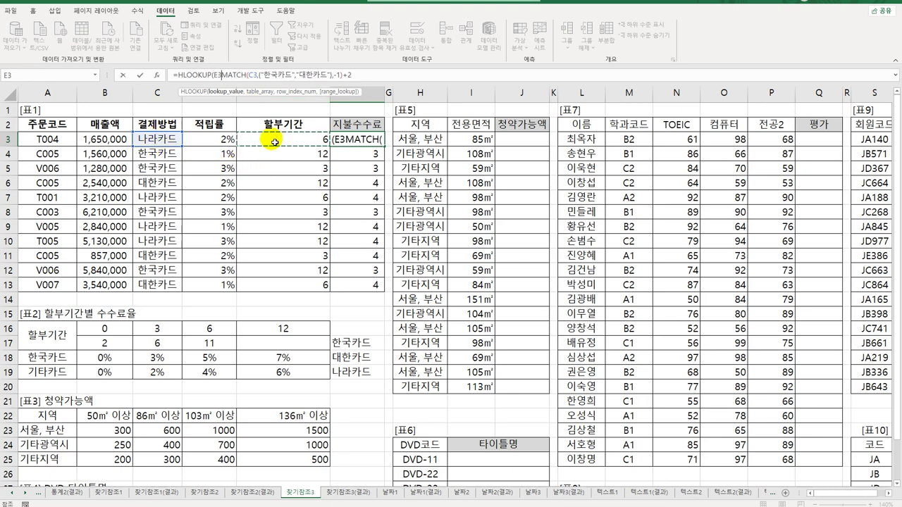
text(,)
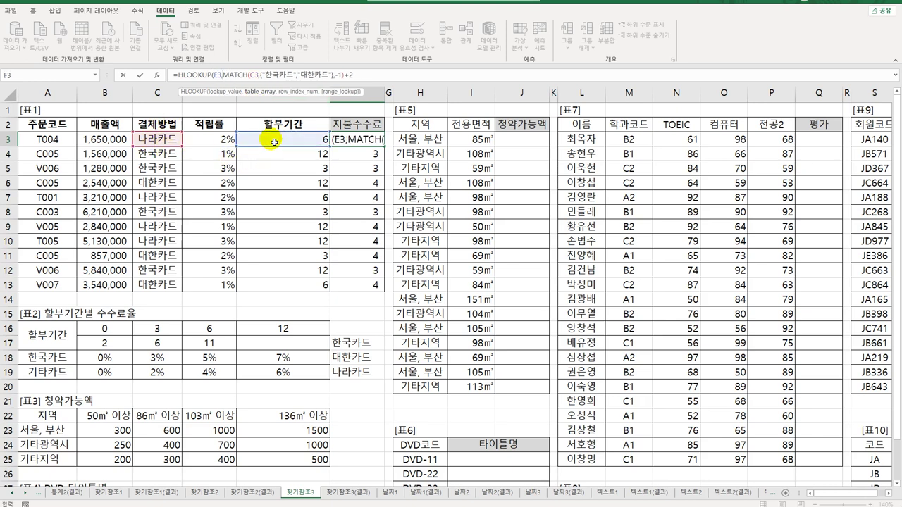
drag(101, 326, 285, 373)
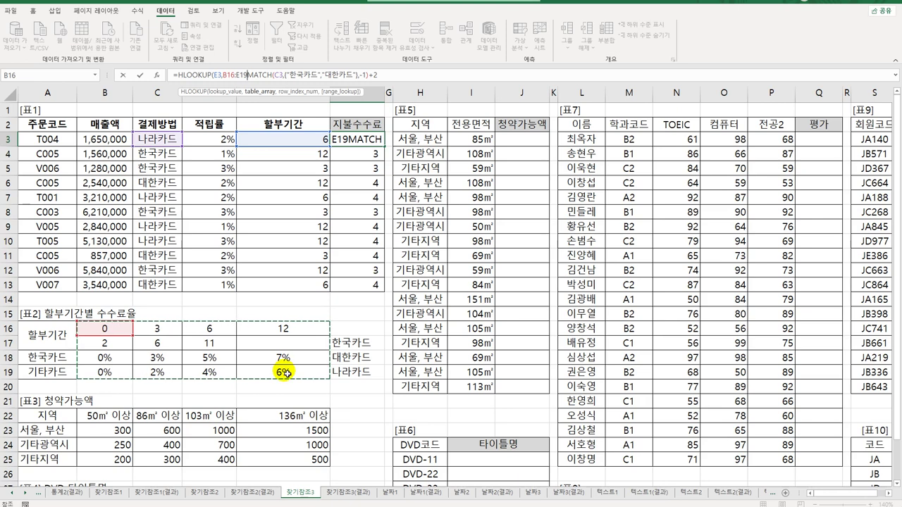
key(F4)
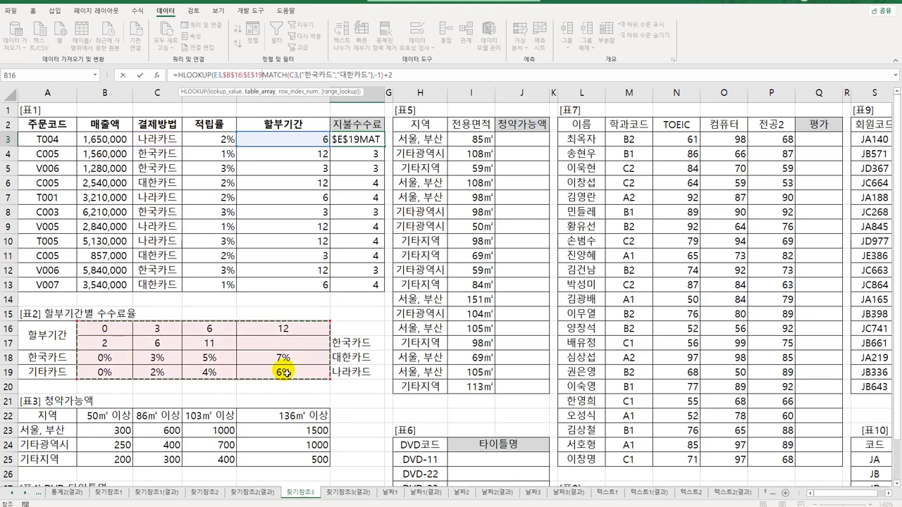
text(,)
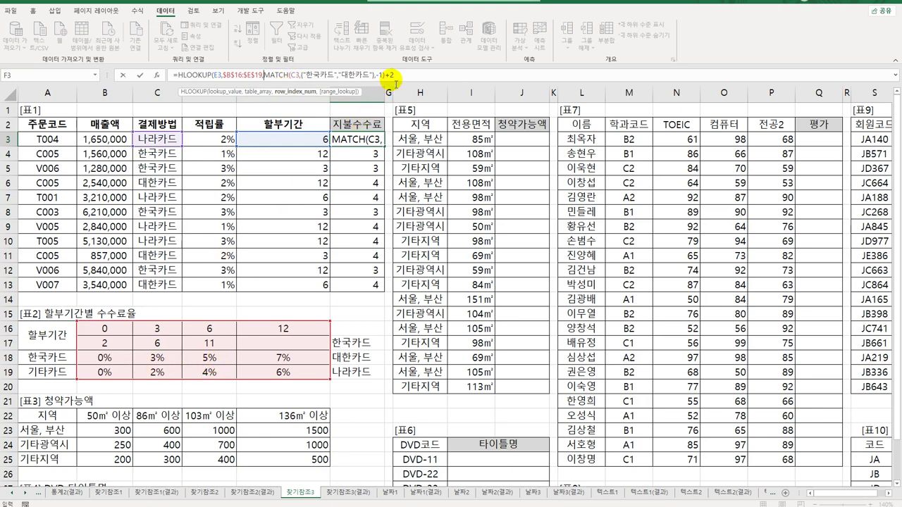
Step: Close F3's HLOOKUP formula after the +2 and fill it down to F13
click(421, 77)
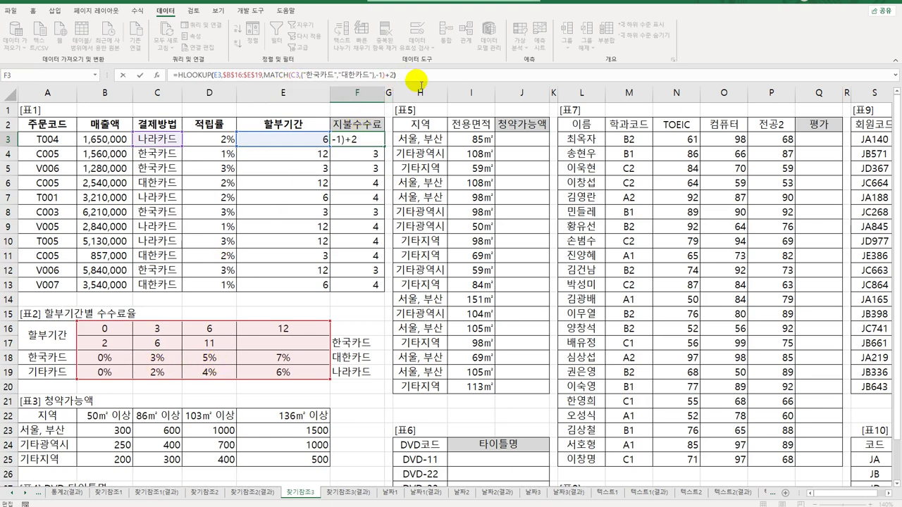
key(Return)
click(374, 138)
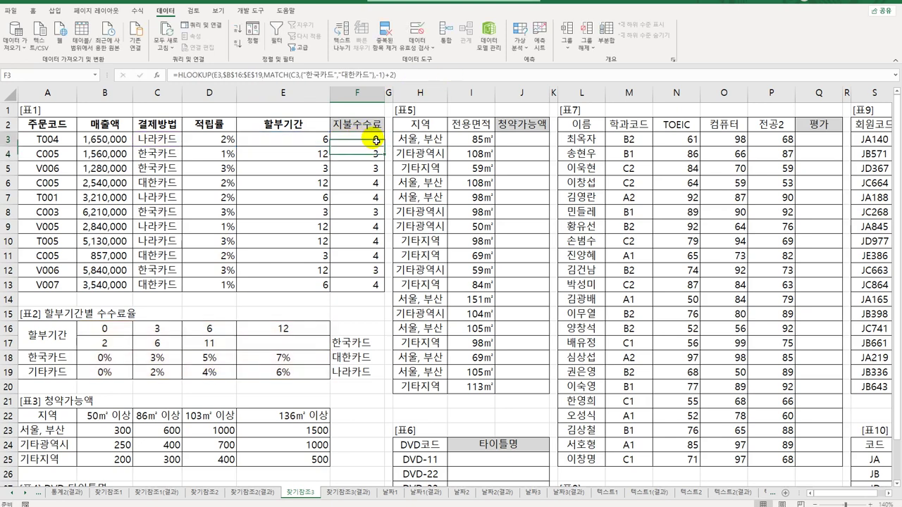
mouse_move(383, 146)
mouse_down()
mouse_move(380, 301)
mouse_move(376, 288)
mouse_up()
Step: Change the number format of F3:F13 to 일반
click(31, 12)
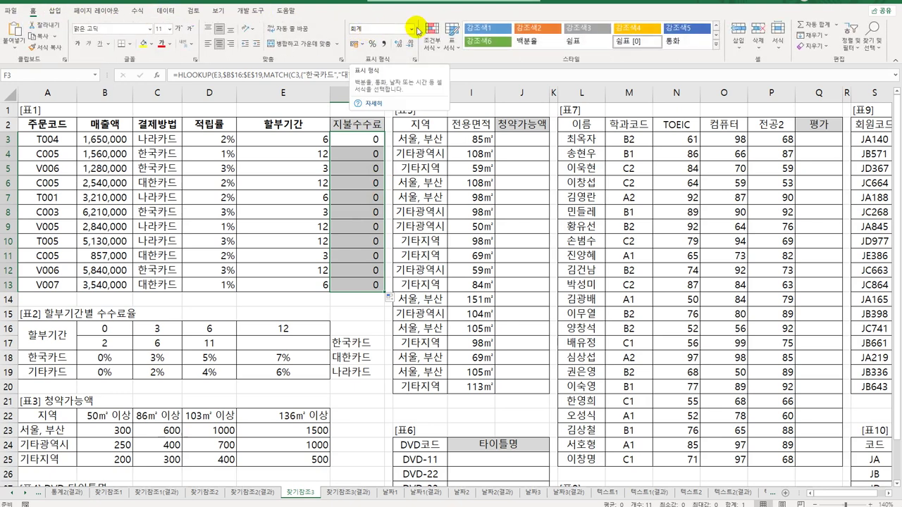
click(412, 28)
click(405, 49)
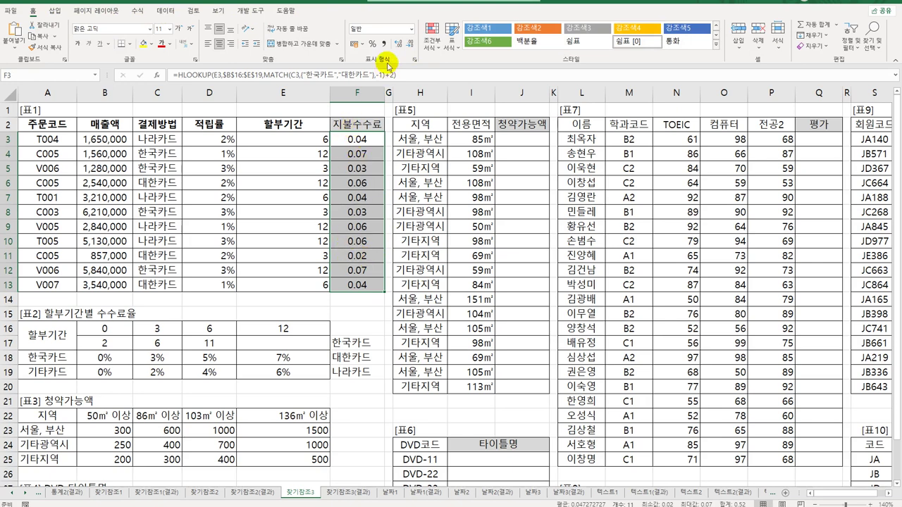
Step: Try the percent style on F3:F13 and undo both number format changes made to that range
click(372, 44)
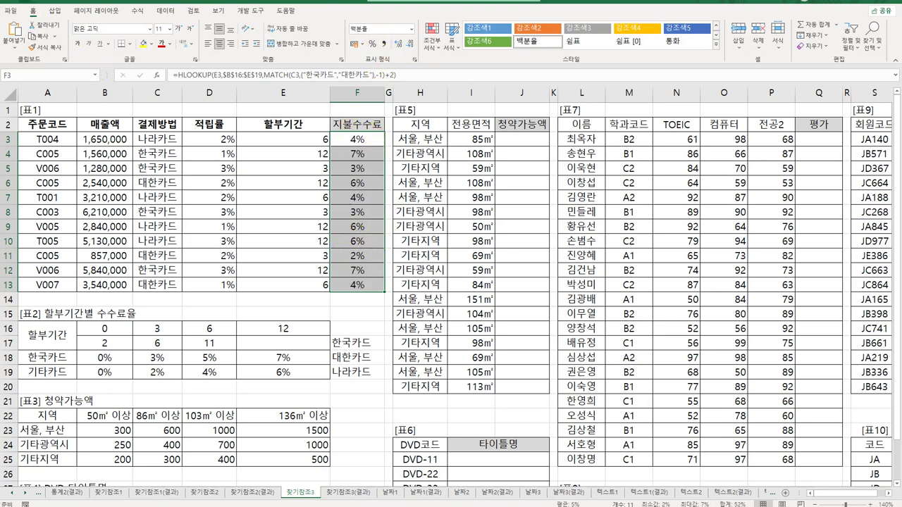
key(ctrl+z)
key(ctrl+z)
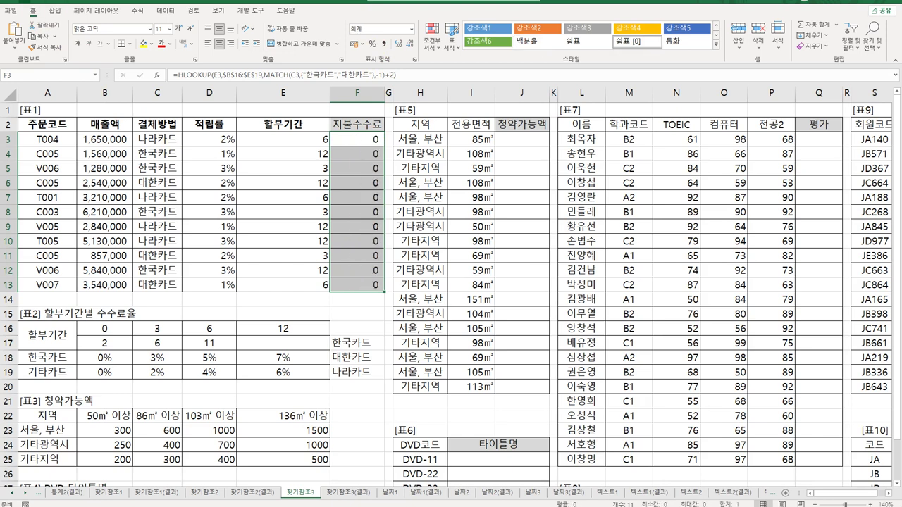
Step: Multiply F3's HLOOKUP formula by the sales amount in B3 and fill it down to F13
click(363, 138)
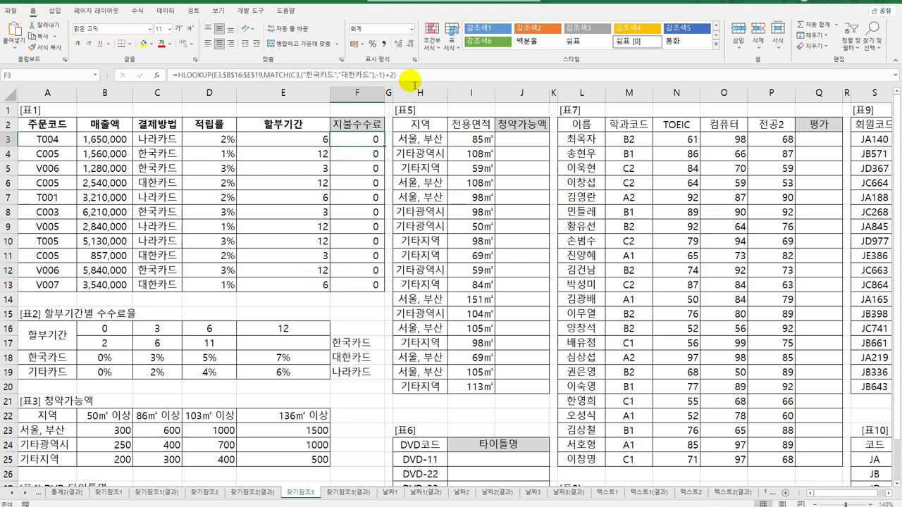
click(421, 76)
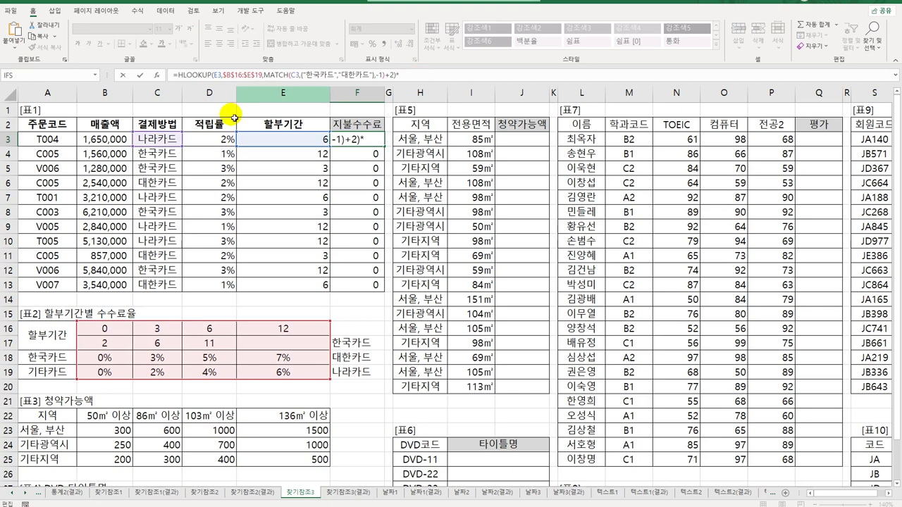
click(105, 139)
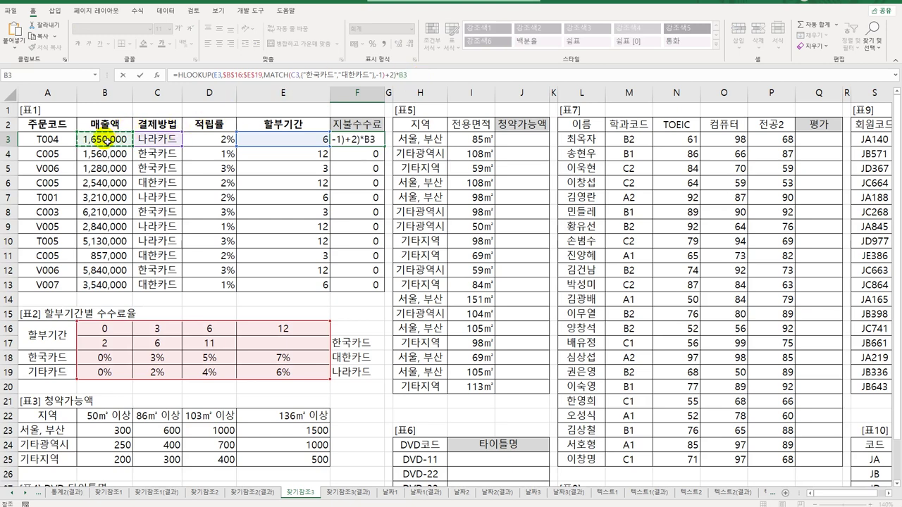
key(ctrl+Return)
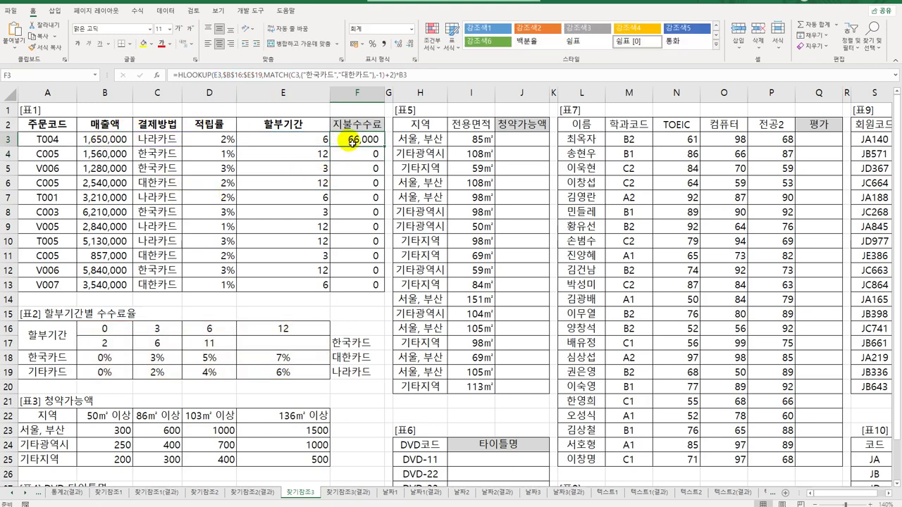
drag(389, 150, 383, 286)
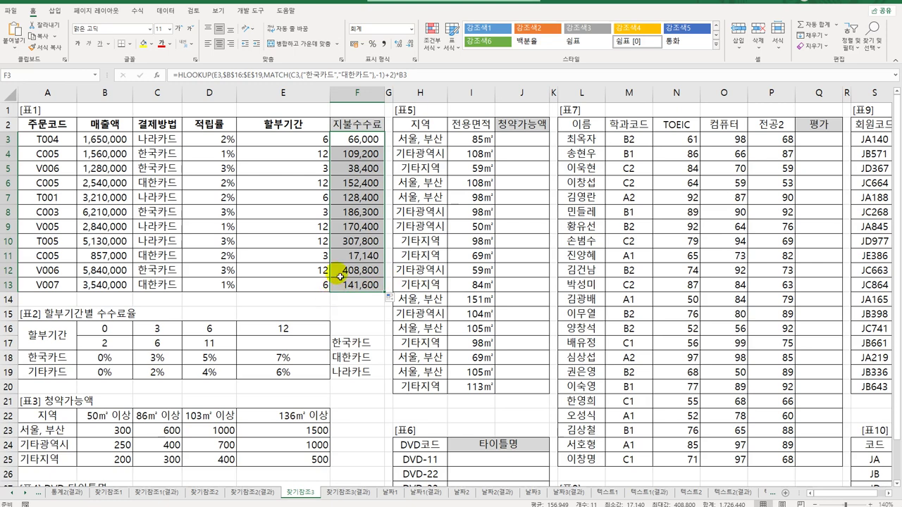
click(363, 140)
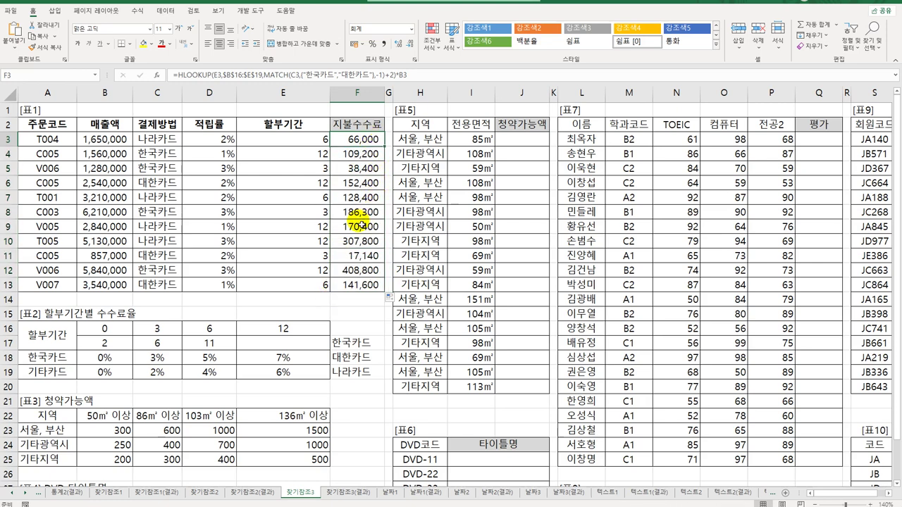
Step: Examine how 표5's 지역 and 전용면적 correspond to the region rows and area columns of 표3 for 청약가능액
click(516, 143)
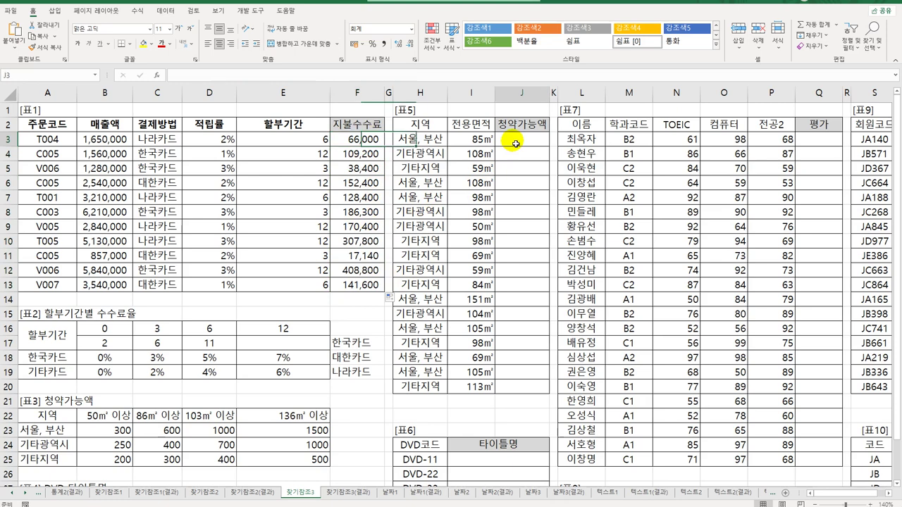
click(431, 140)
click(477, 139)
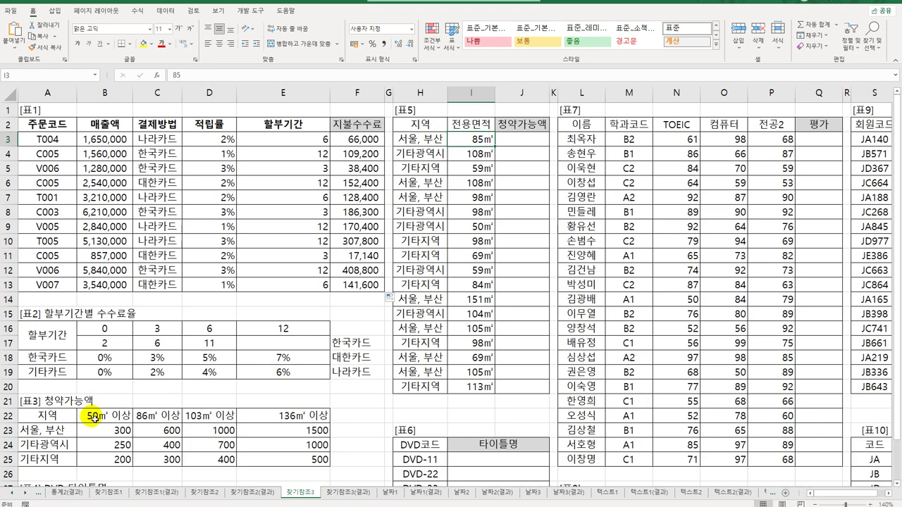
drag(521, 141, 505, 387)
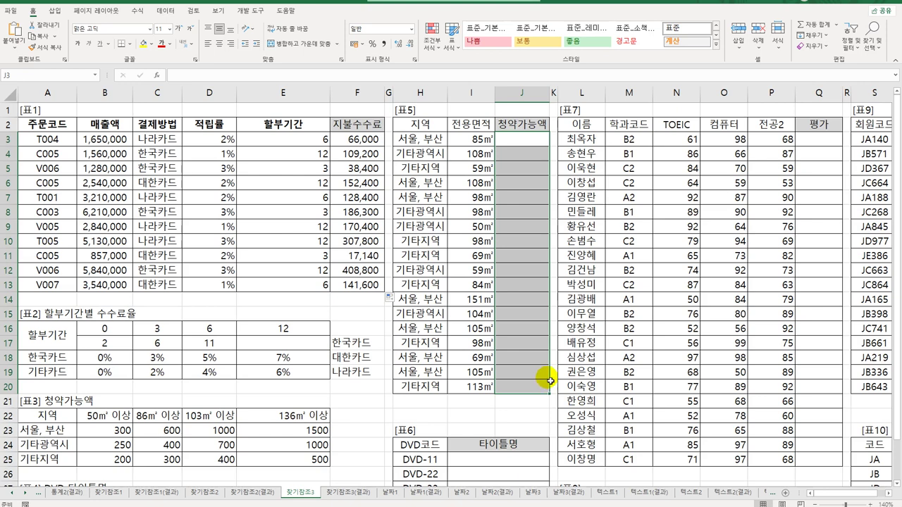
click(522, 143)
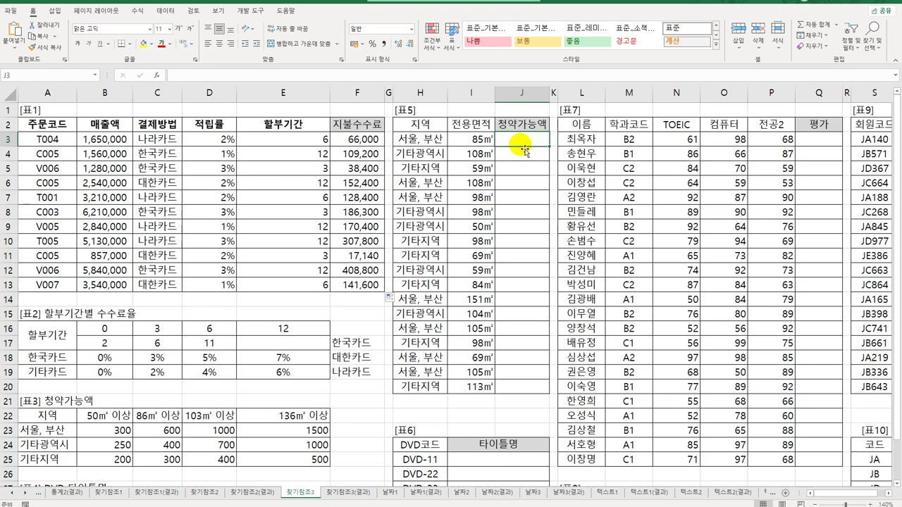
drag(118, 431, 292, 465)
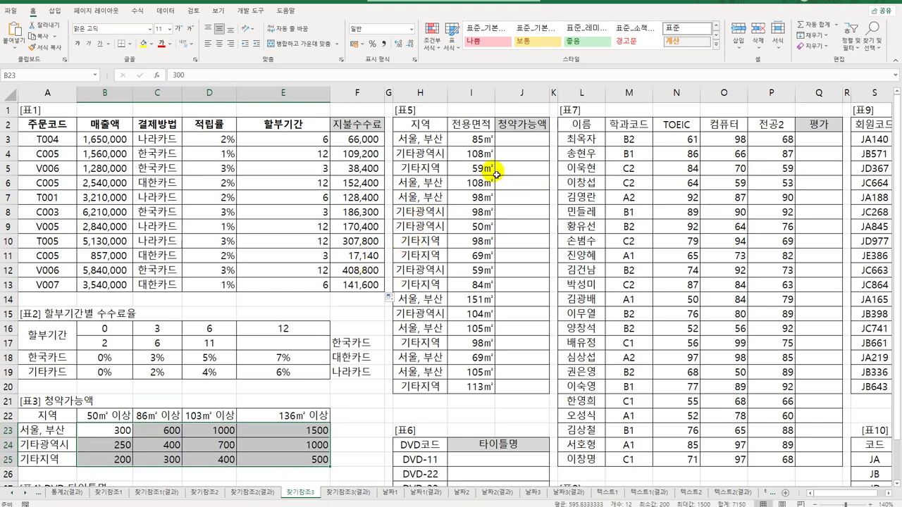
click(422, 136)
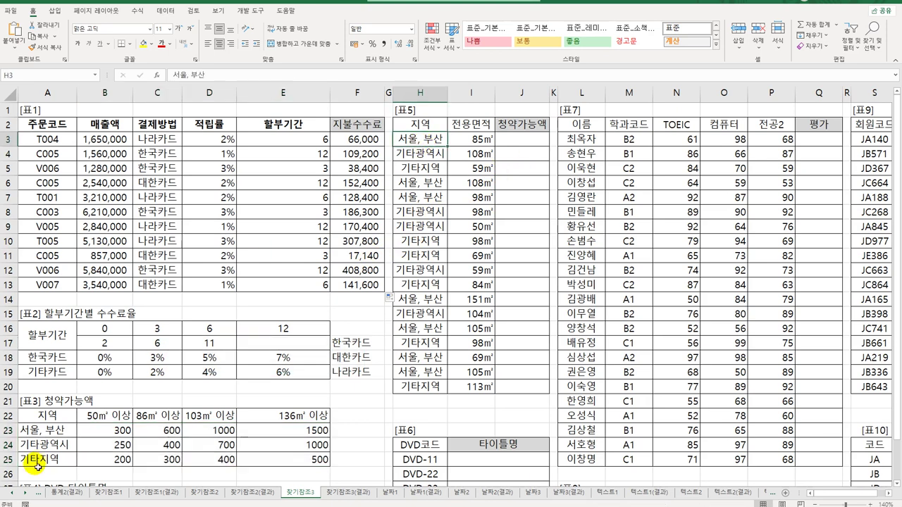
click(422, 154)
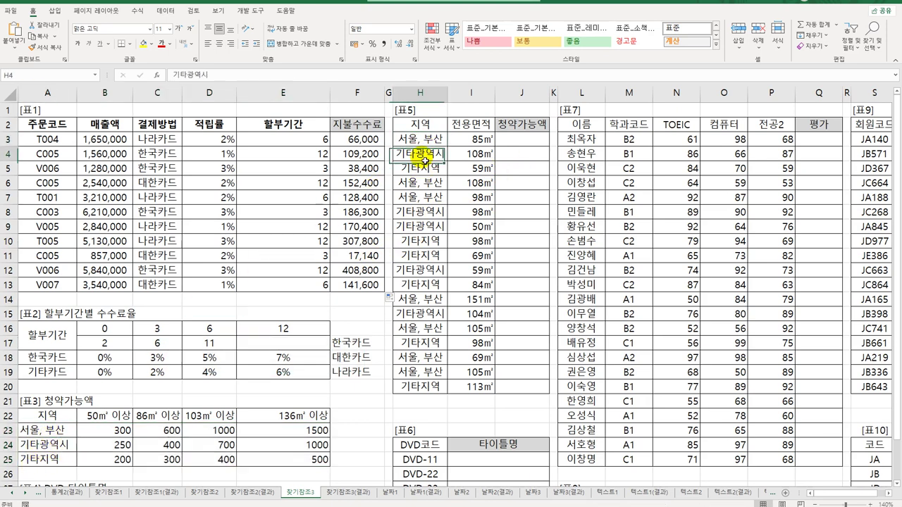
click(74, 443)
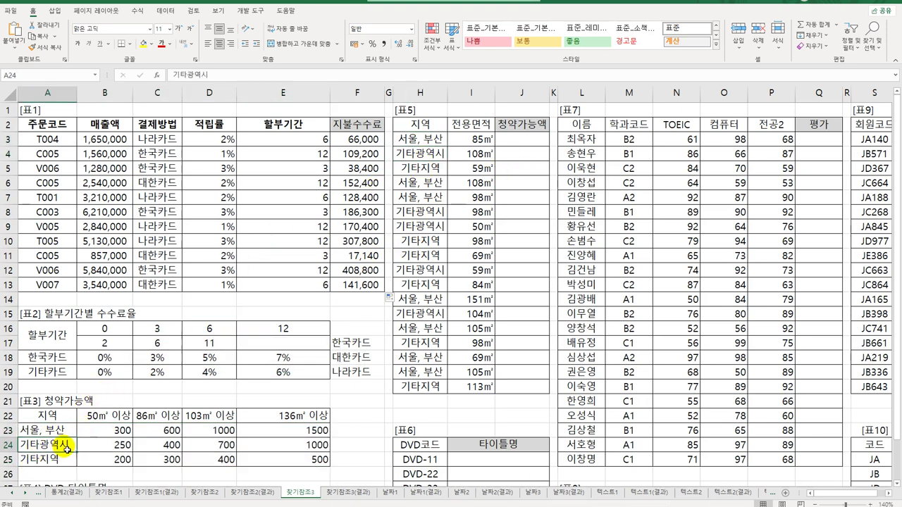
click(478, 139)
click(158, 416)
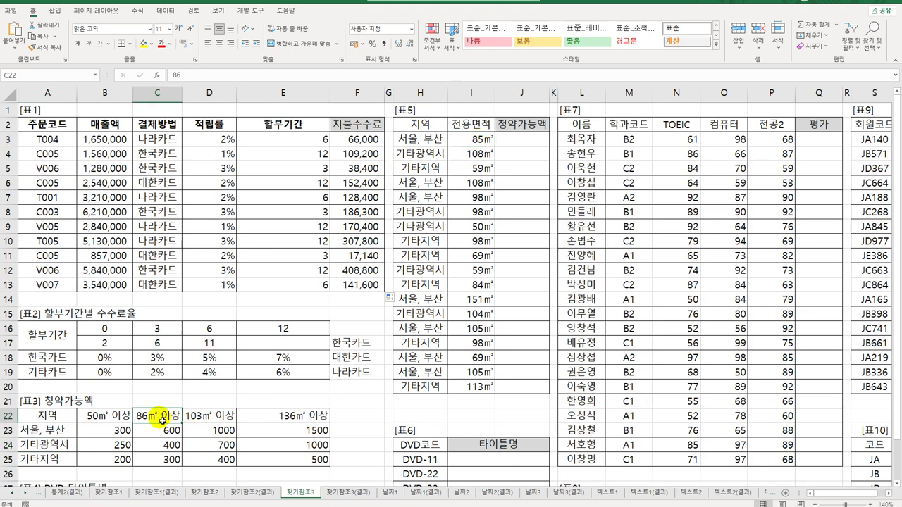
click(102, 417)
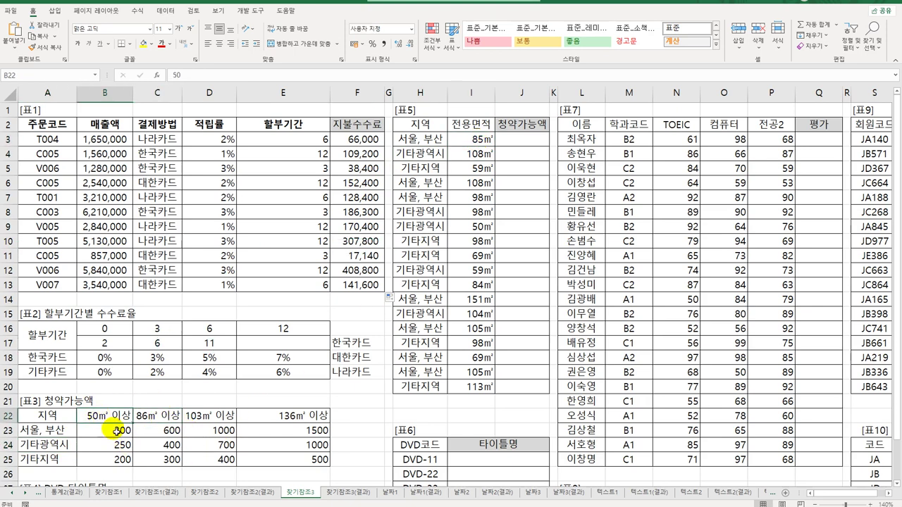
Step: Enter =MATCH(I3,$B$22:$E$22,1) in J3 to find the position of the 전용면적 in 표3's area headings
click(519, 145)
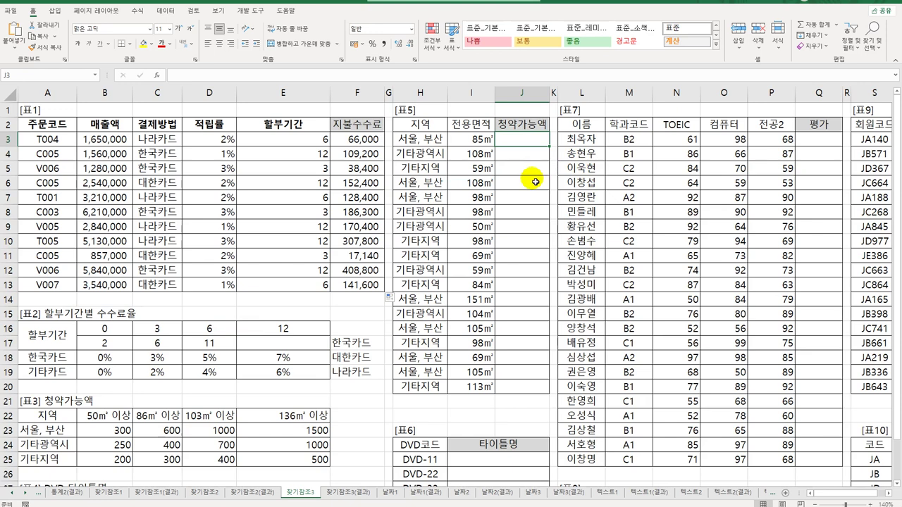
text(=m)
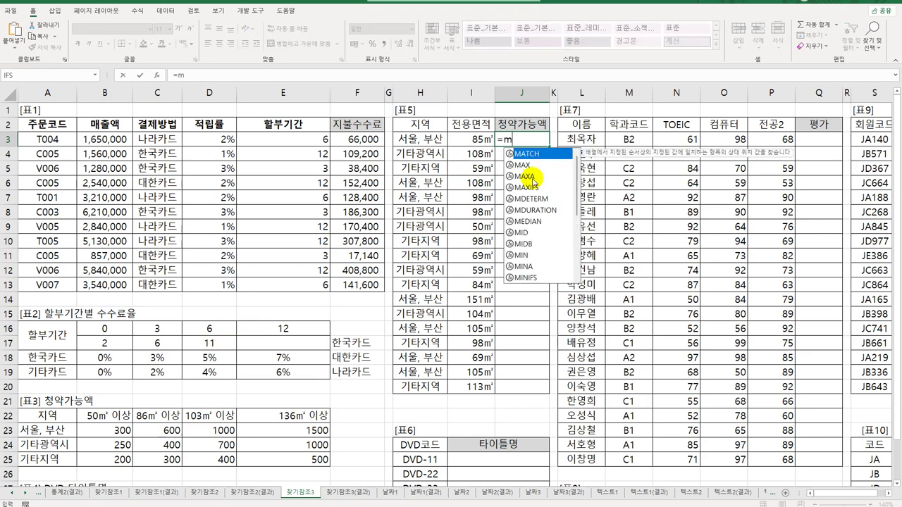
key(Tab)
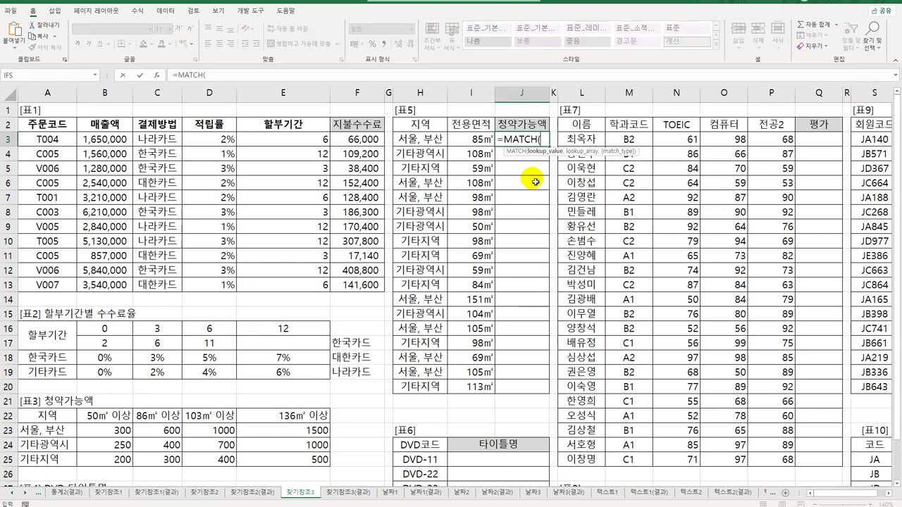
click(476, 144)
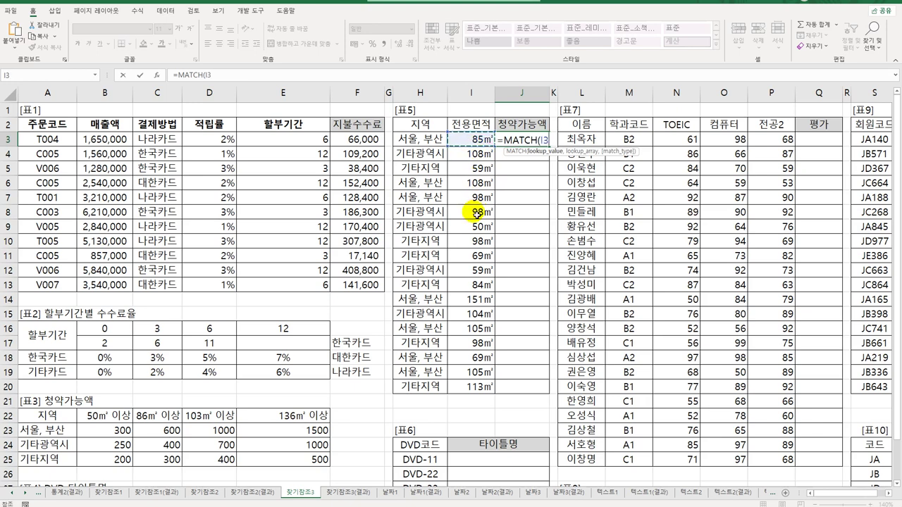
text(,)
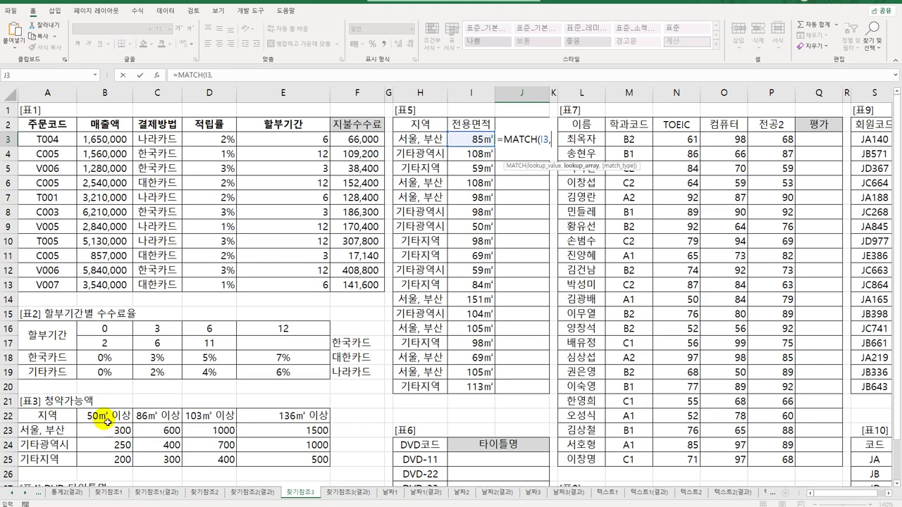
drag(106, 421, 294, 420)
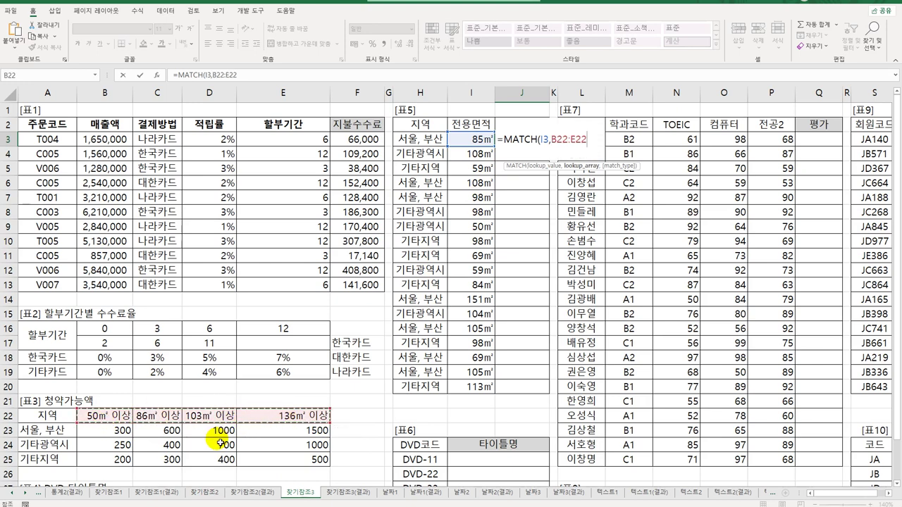
key(F4)
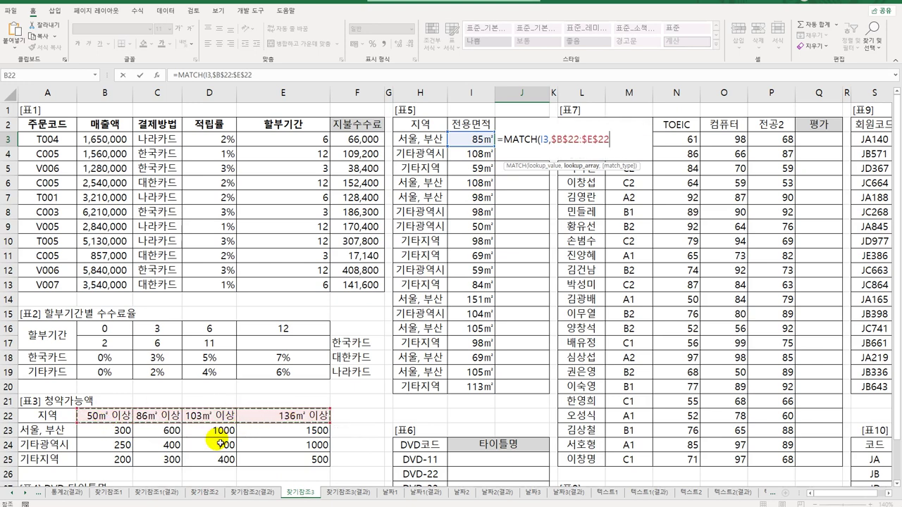
text(,)
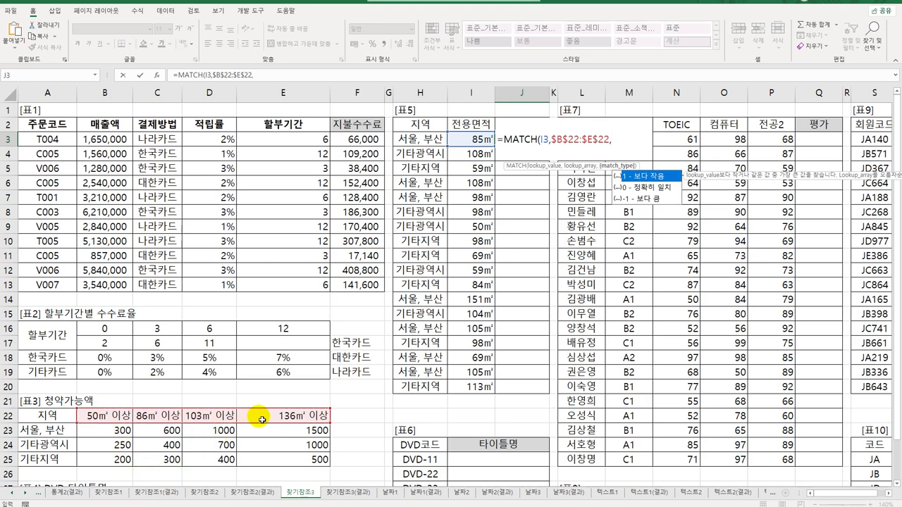
text(1))
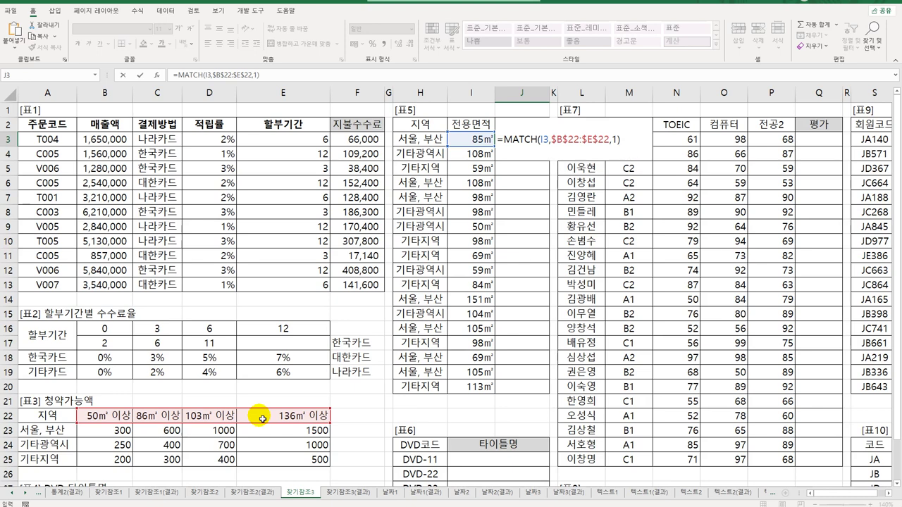
key(ctrl+Return)
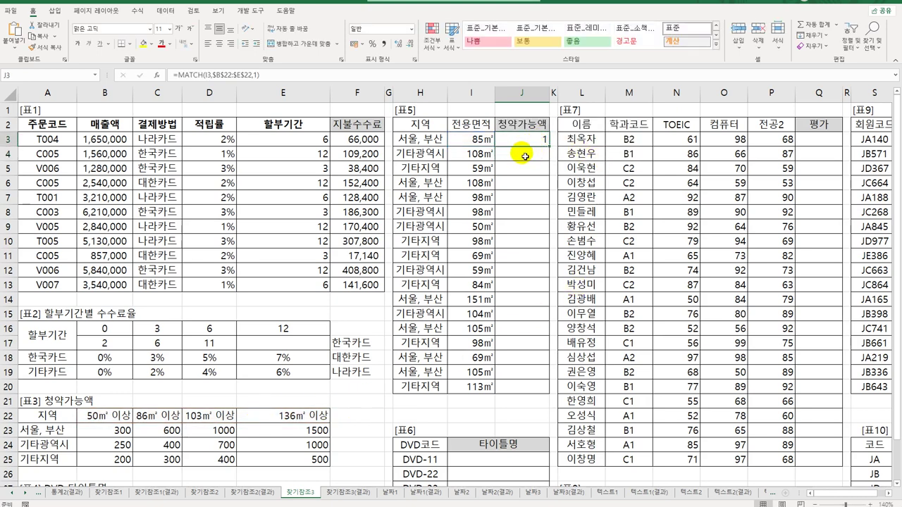
Step: Fill J3's MATCH formula down to J20 and compare it with the area headings in B22:E22
click(92, 419)
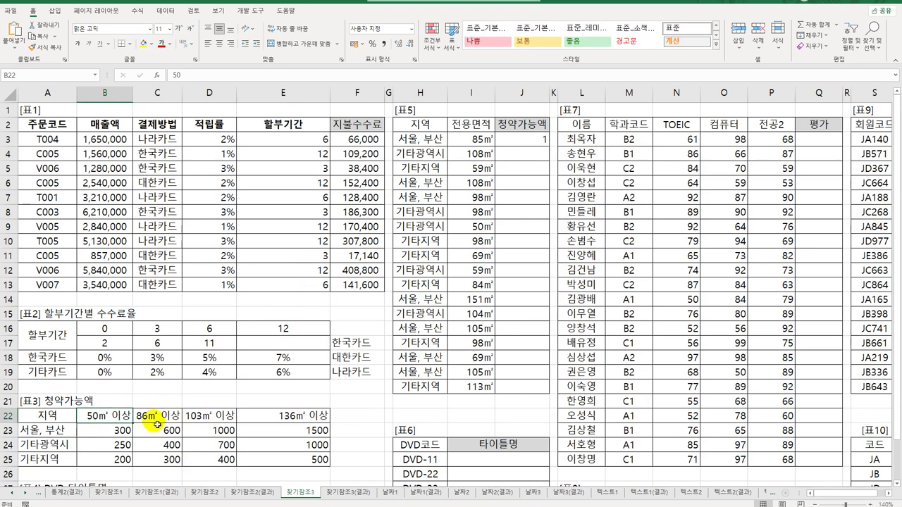
click(525, 140)
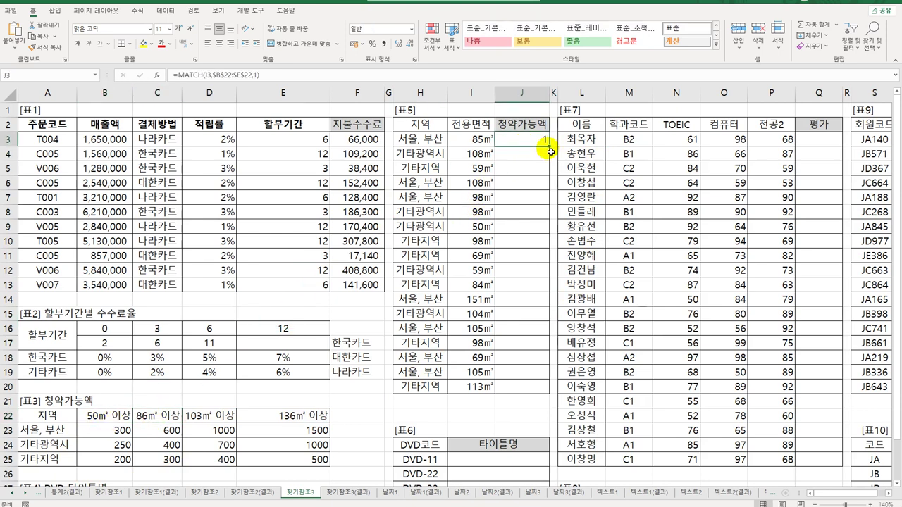
drag(548, 149, 539, 395)
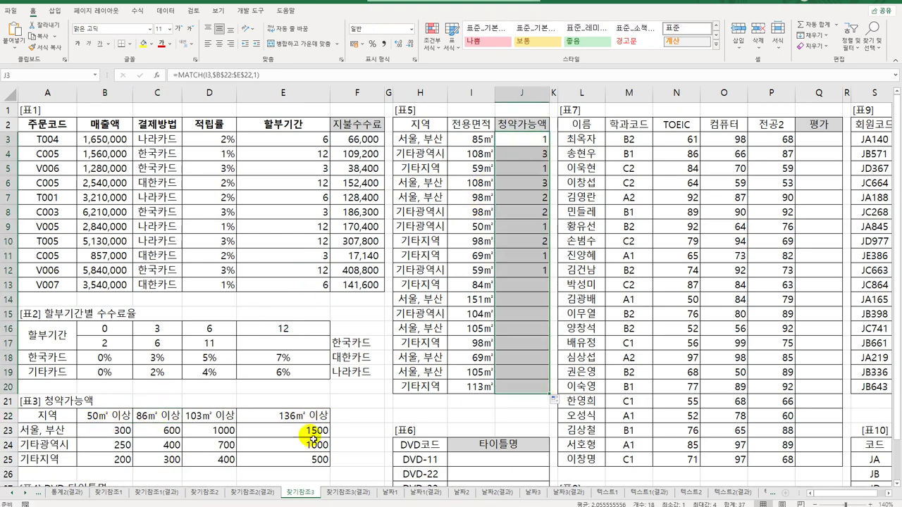
drag(112, 417, 282, 417)
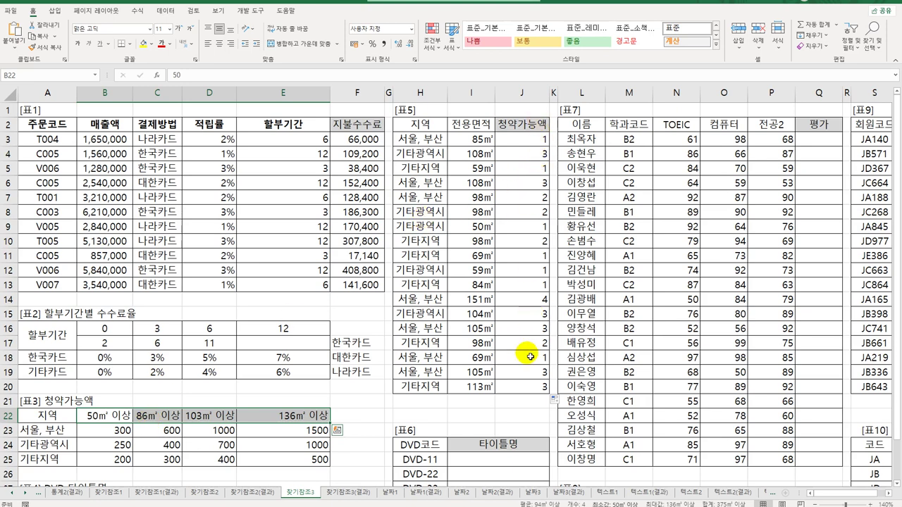
Step: Wrap J3's MATCH formula in an INDEX function that uses 표3's amounts $B$23:$E$25 as the array
click(537, 139)
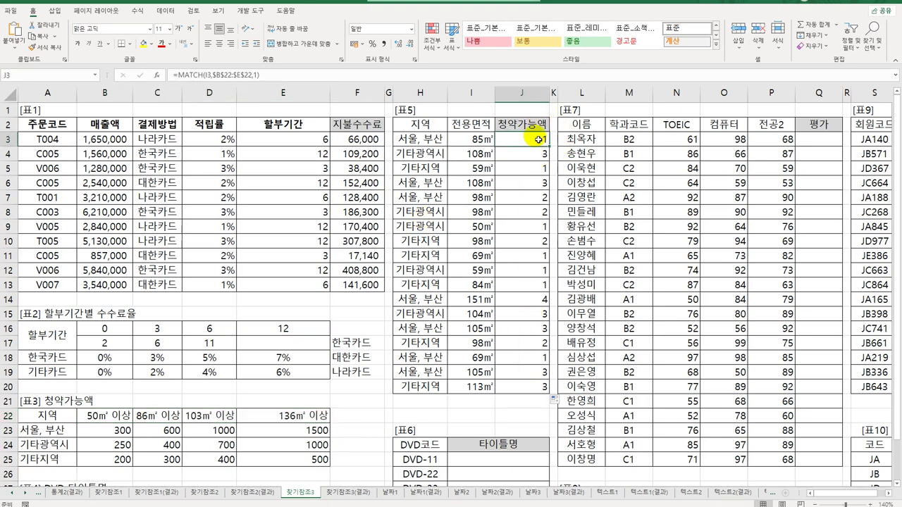
double_click(527, 139)
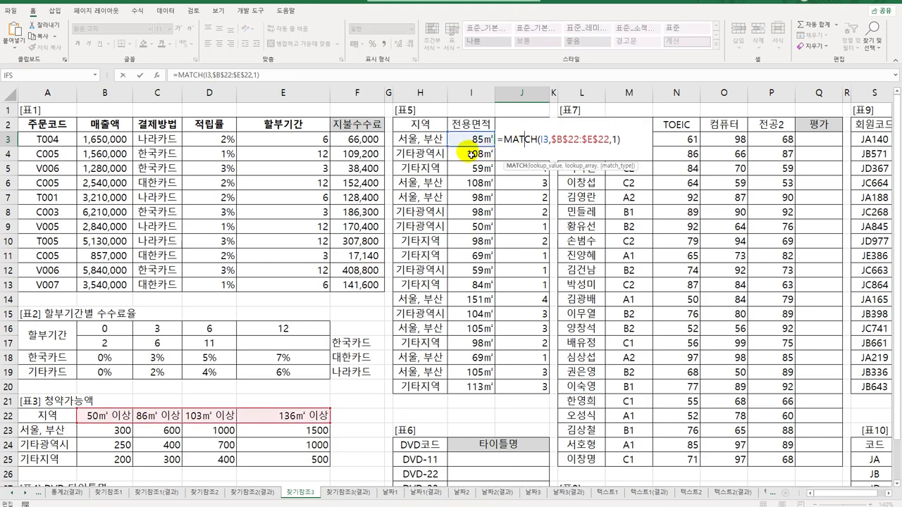
text(INDEX()
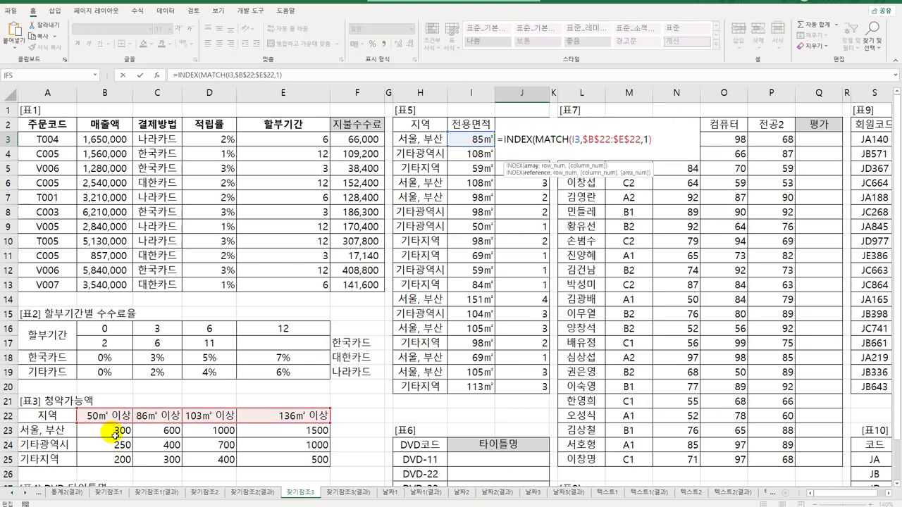
drag(116, 430, 315, 467)
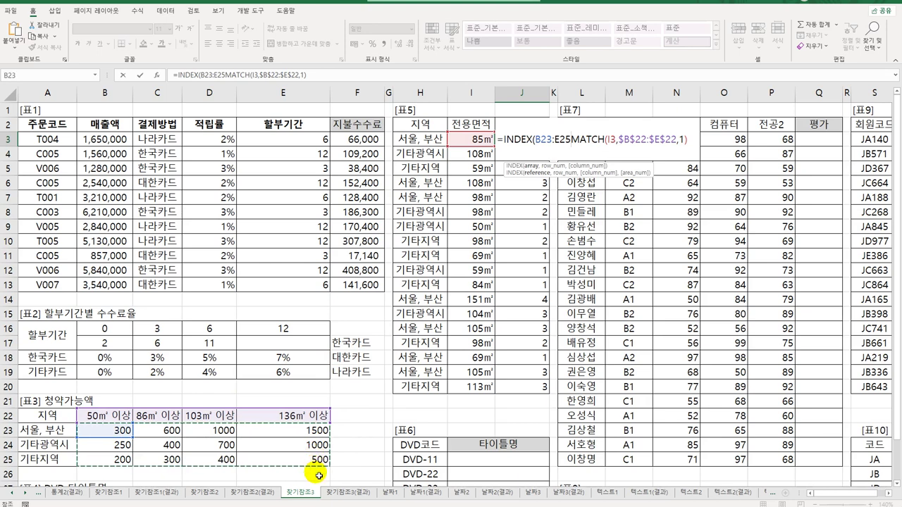
key(F4)
text(,)
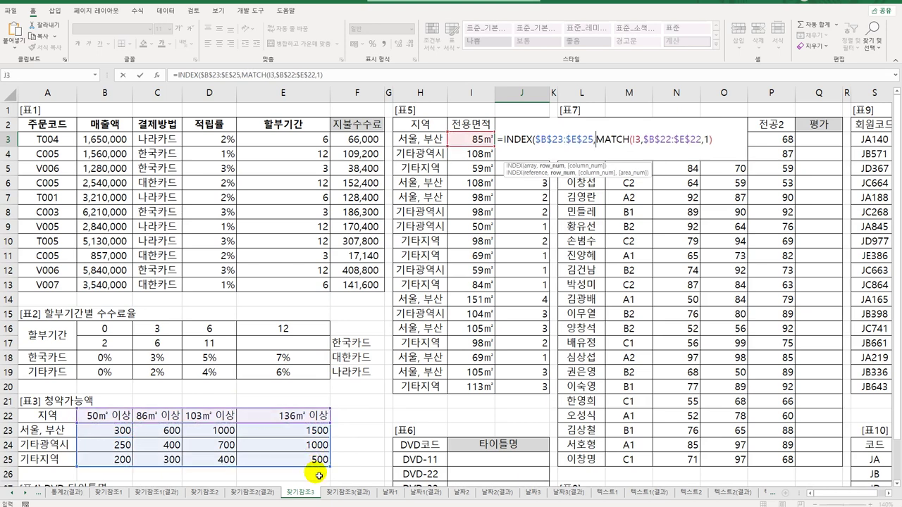
Step: Insert MATCH(H3,$A$23:$A$25,0) as the row argument of J3's INDEX, before the existing MATCH for the area column
text(ma)
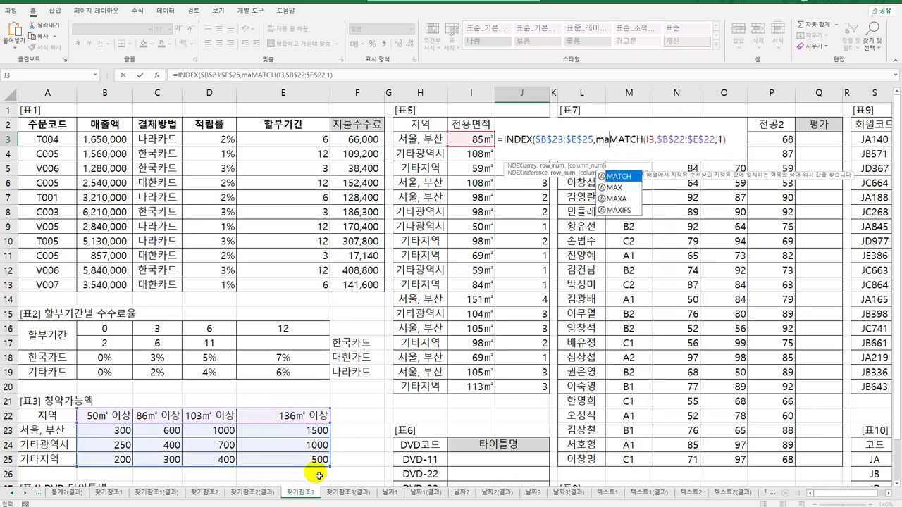
key(Tab)
click(423, 142)
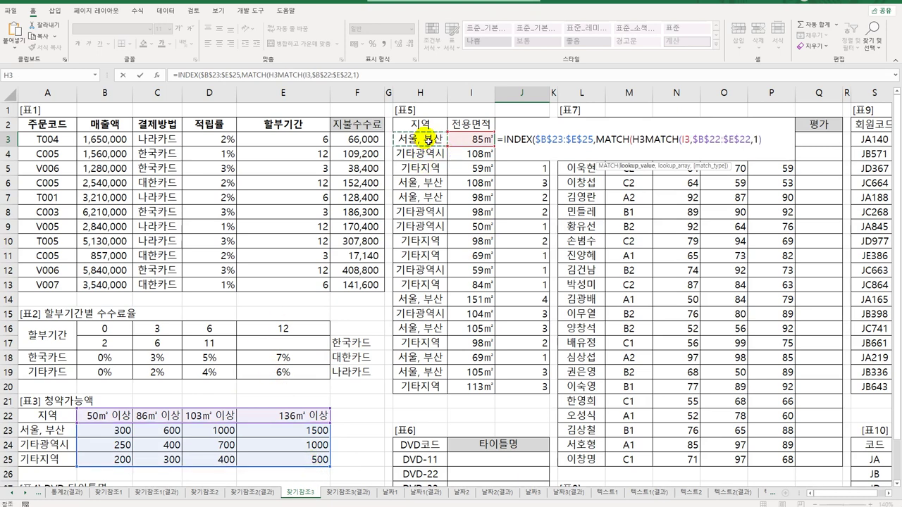
text(,)
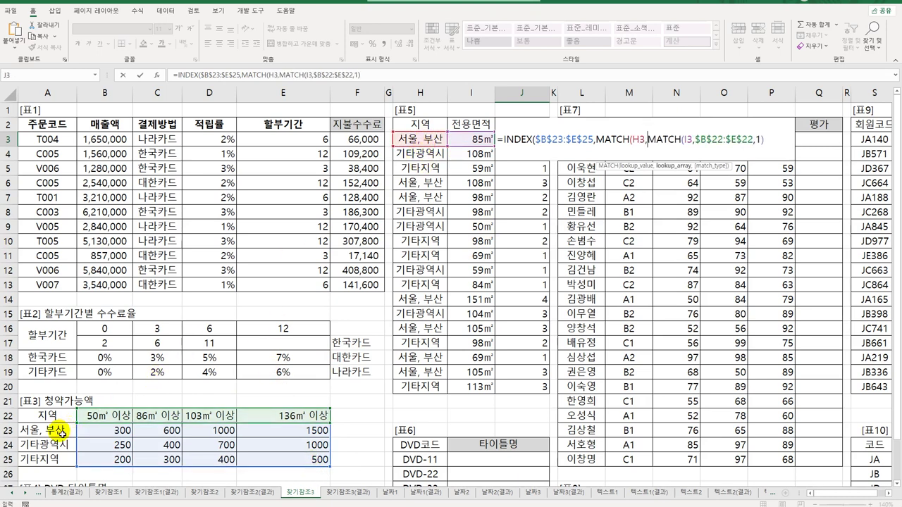
drag(66, 430, 56, 462)
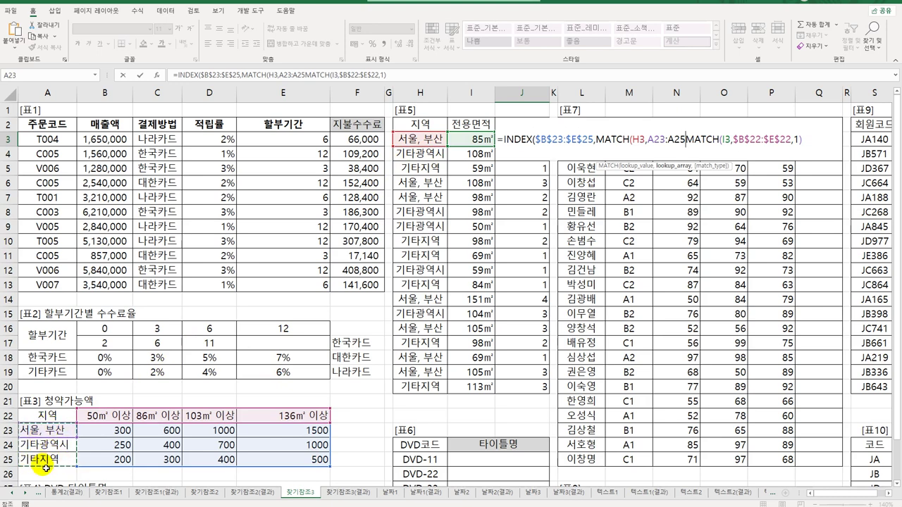
key(F4)
text(,)
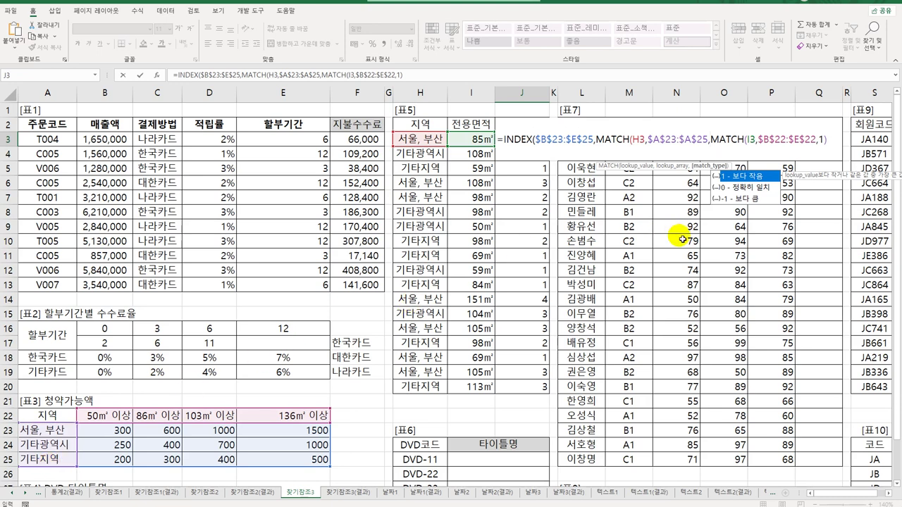
double_click(742, 186)
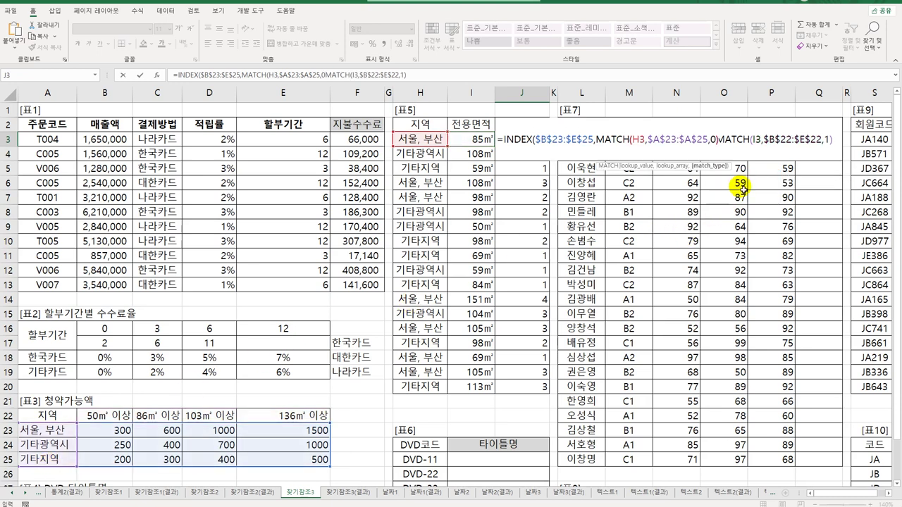
key(Right)
text(,0)
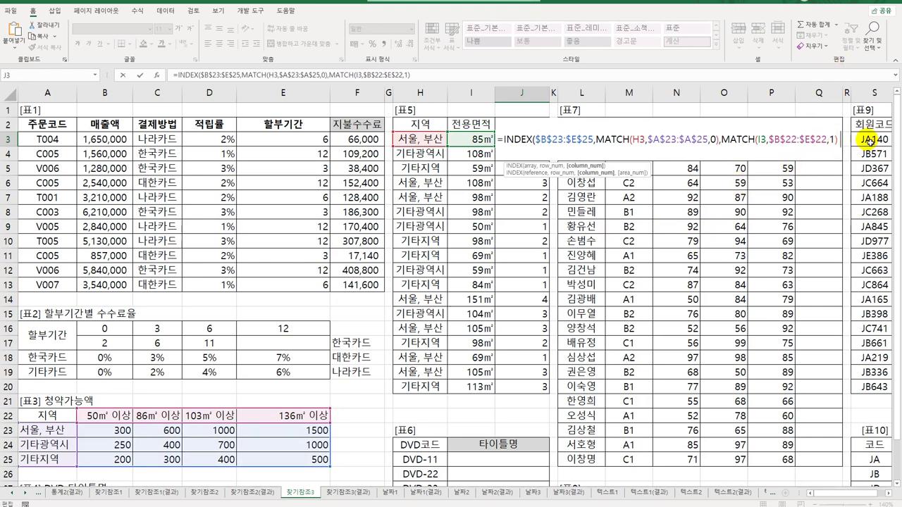
Step: Complete J3's INDEX formula with its closing parenthesis and fill it down to J20
text())
key(ctrl+Return)
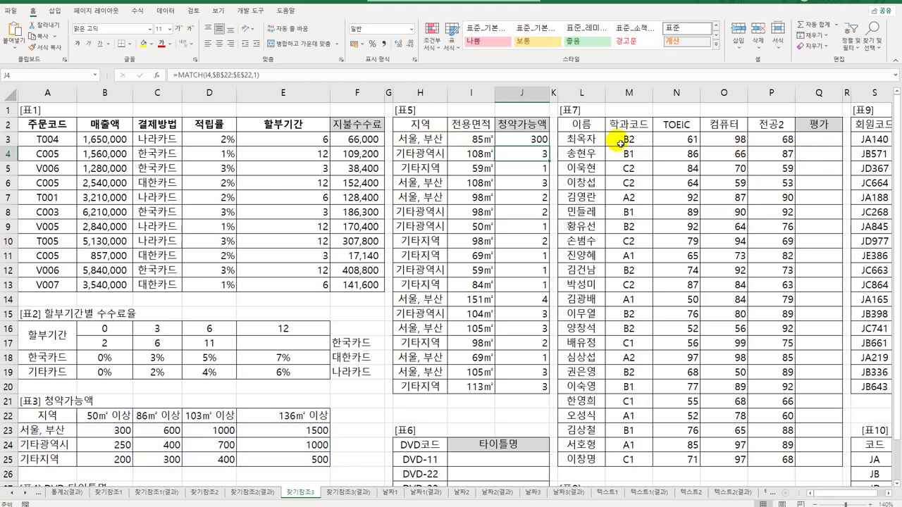
drag(554, 148, 541, 392)
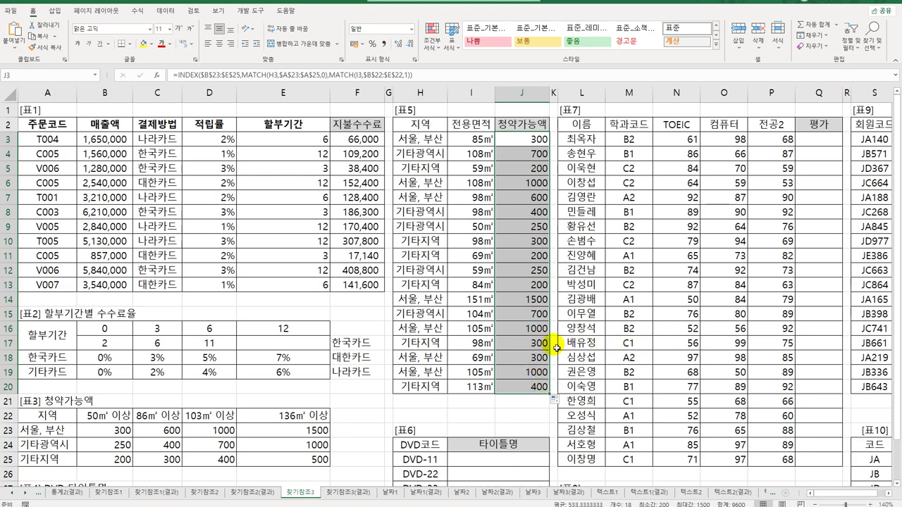
Step: Enter =RIGHT(H25,2) in I25 of 표6 to extract the last two characters of the DVD코드
scroll(291, 378, down, 3)
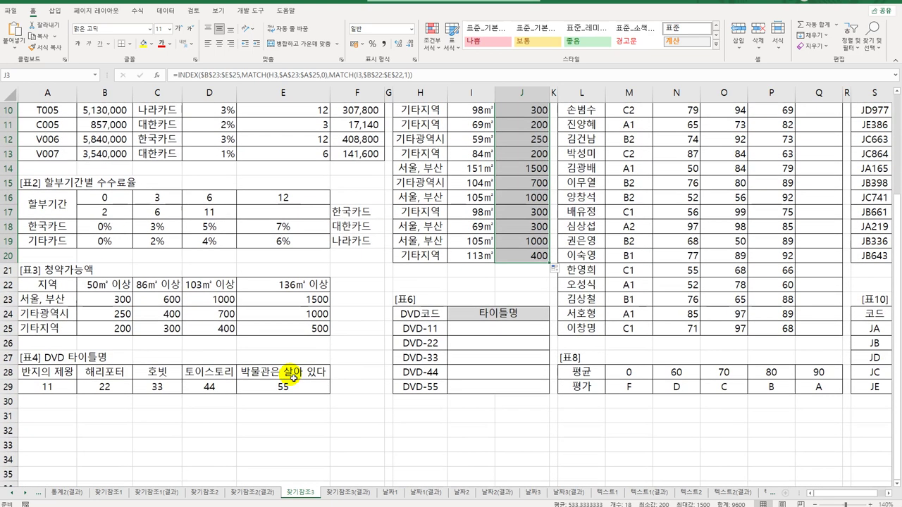
click(229, 373)
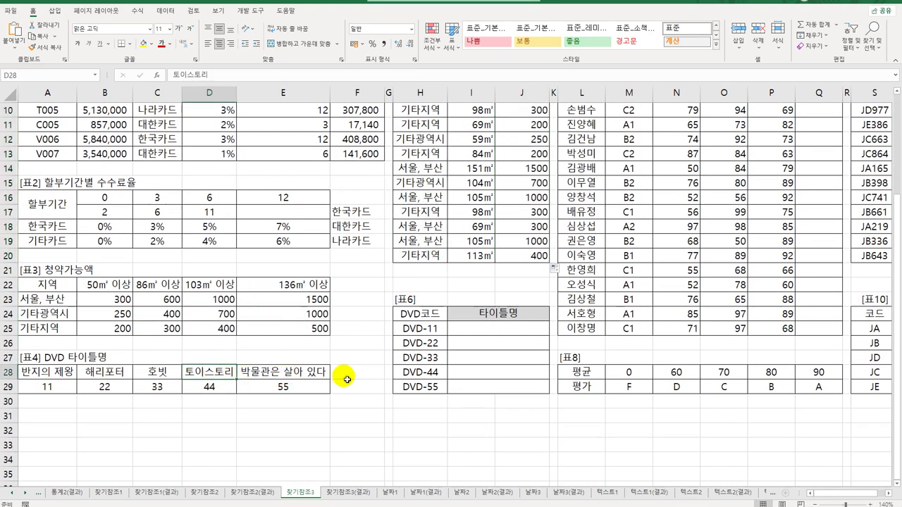
click(476, 333)
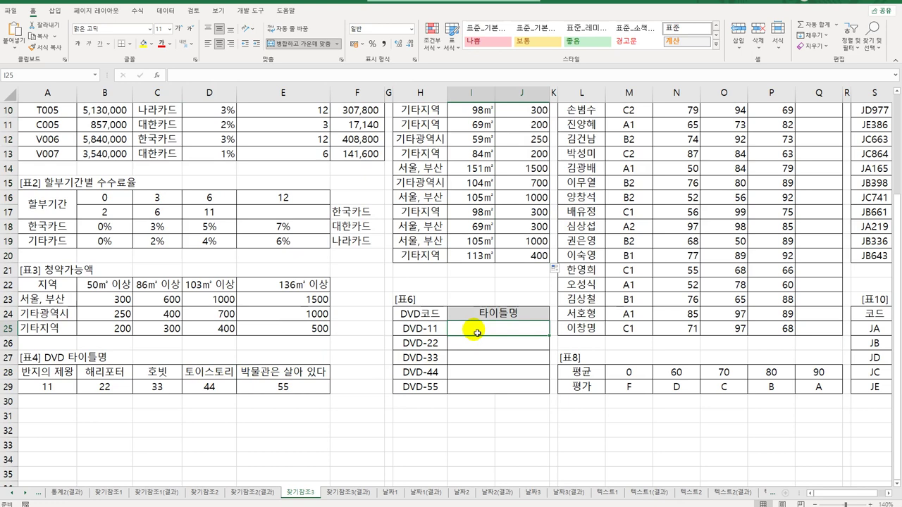
click(430, 329)
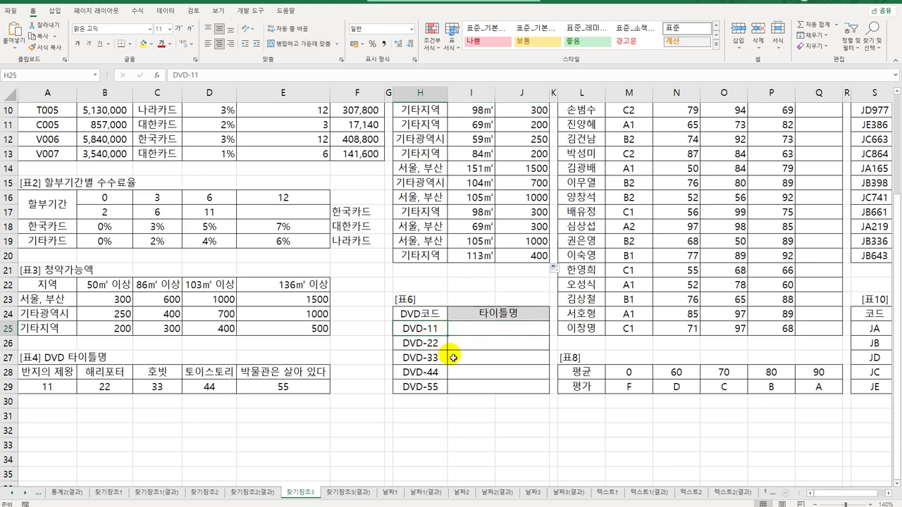
click(474, 333)
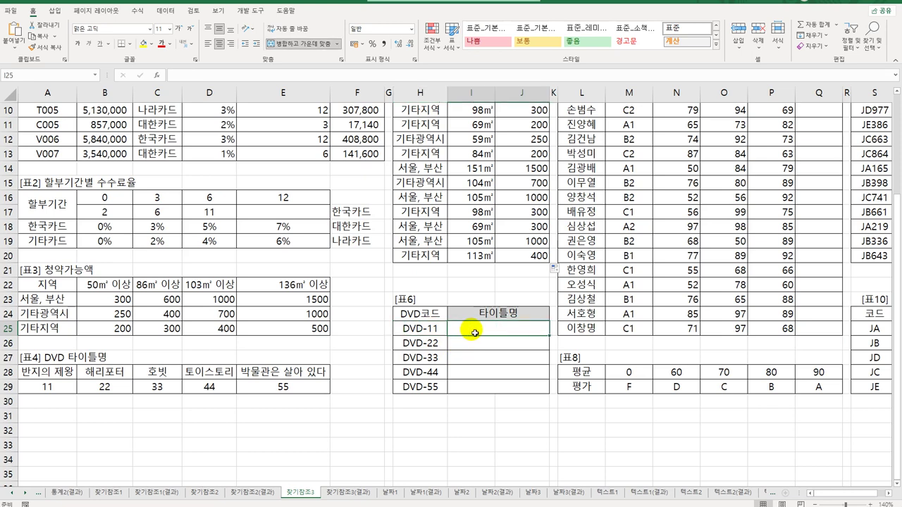
text(=ri)
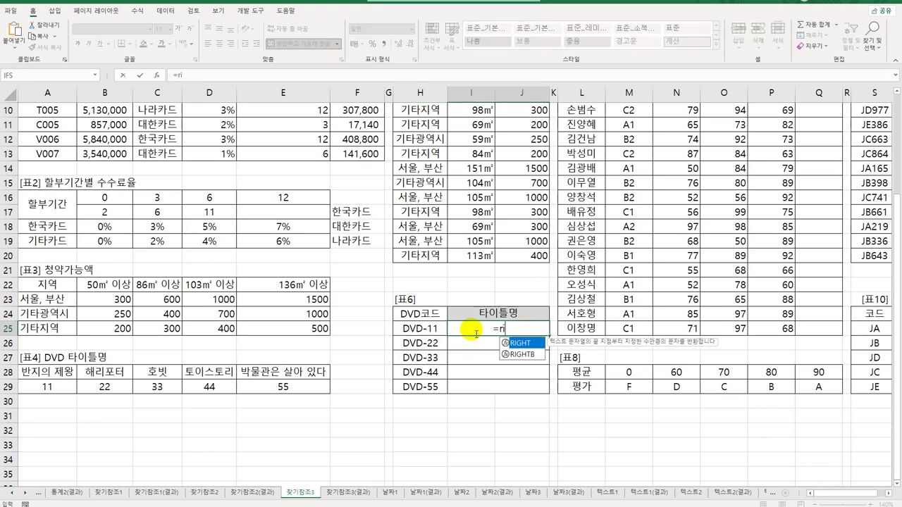
key(Tab)
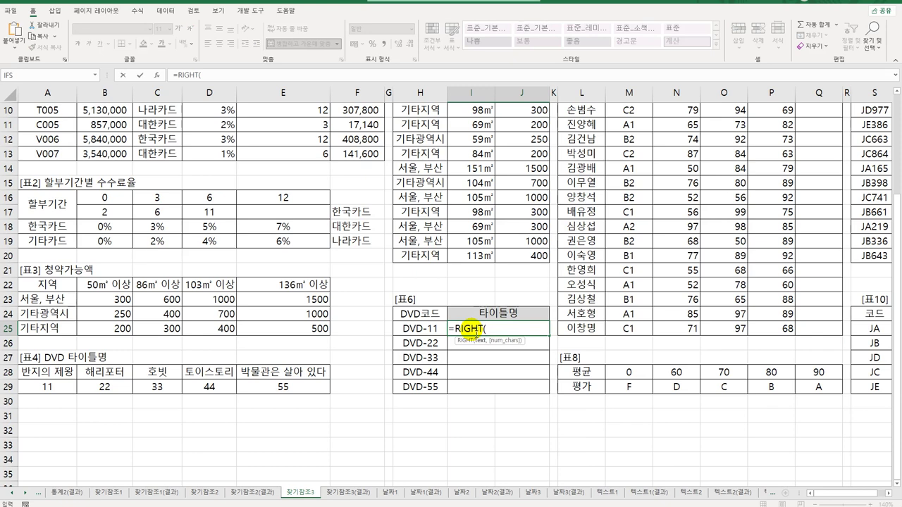
click(415, 329)
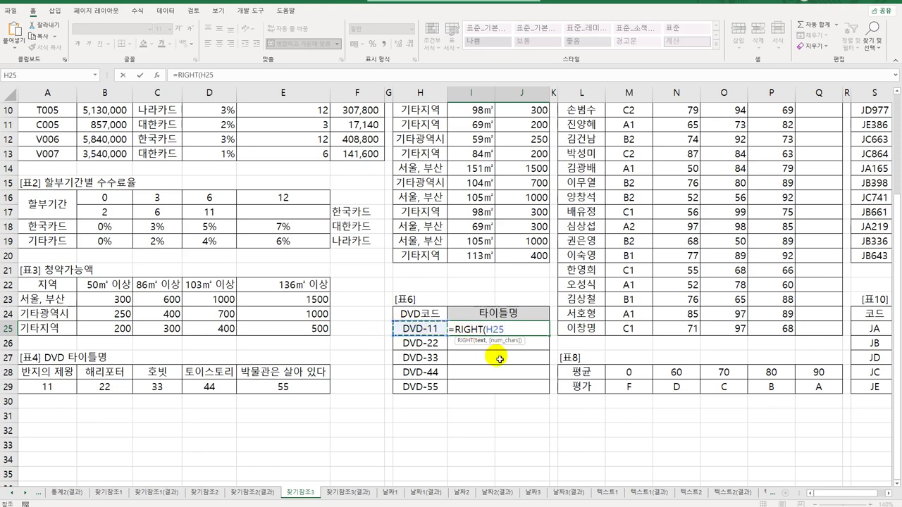
text(,2)
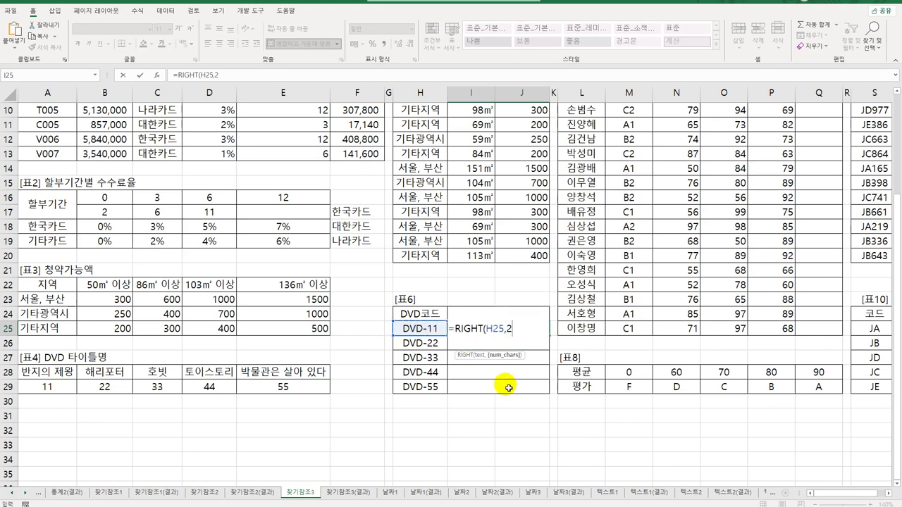
text())
key(Return)
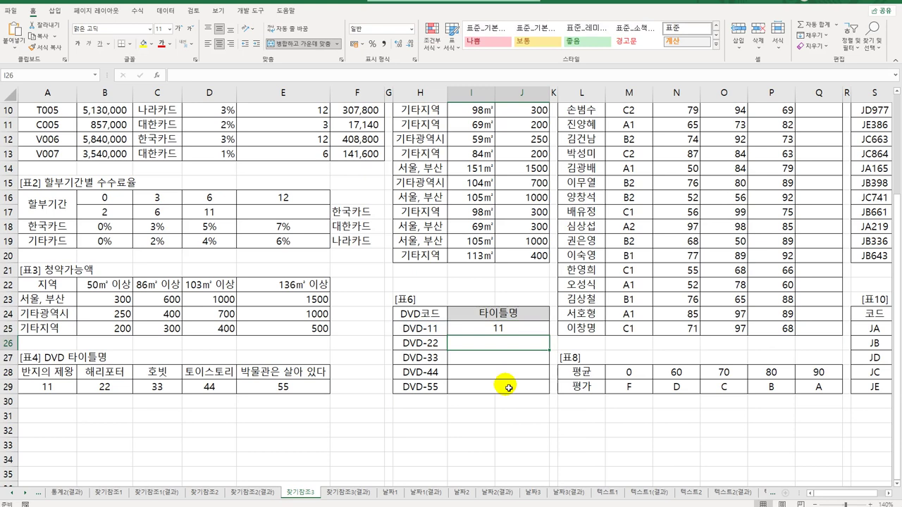
Step: Fill I25's RIGHT formula down to I29 and compare the extracted codes with 표4's title and code rows
click(538, 326)
drag(552, 338, 547, 400)
click(544, 330)
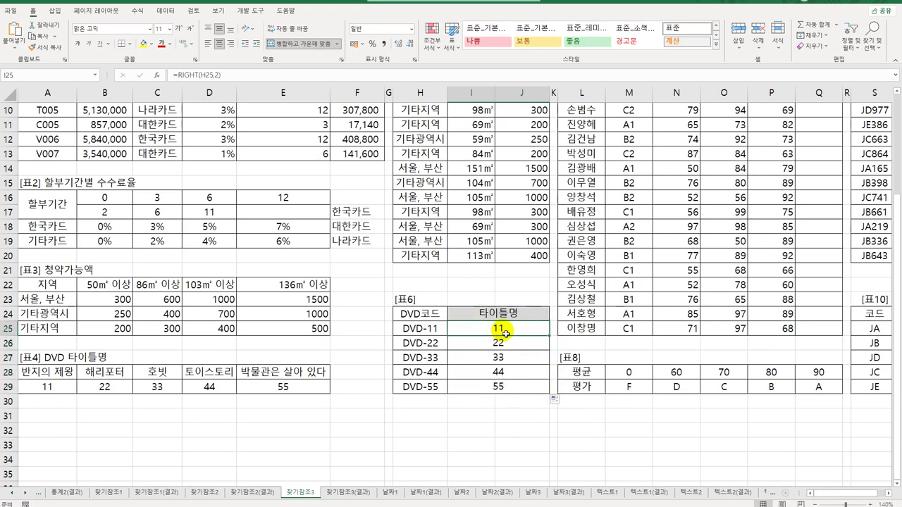
drag(34, 391, 285, 387)
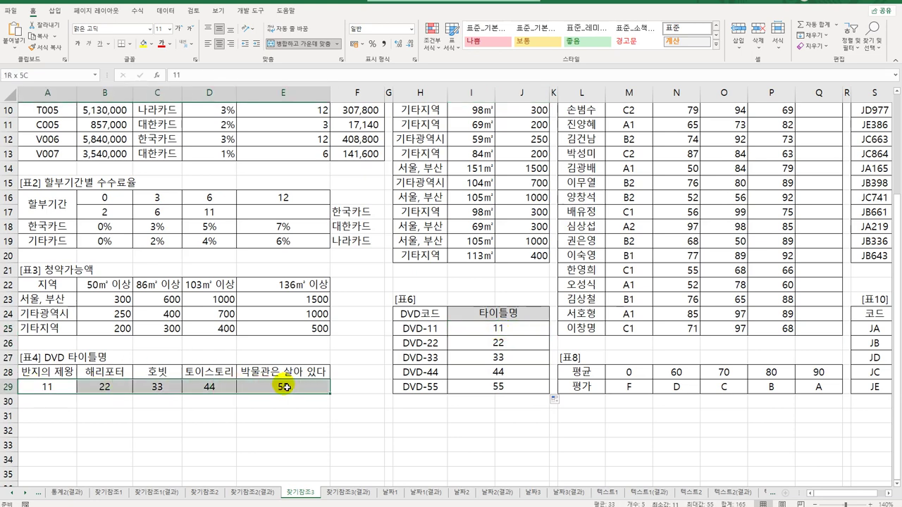
click(465, 343)
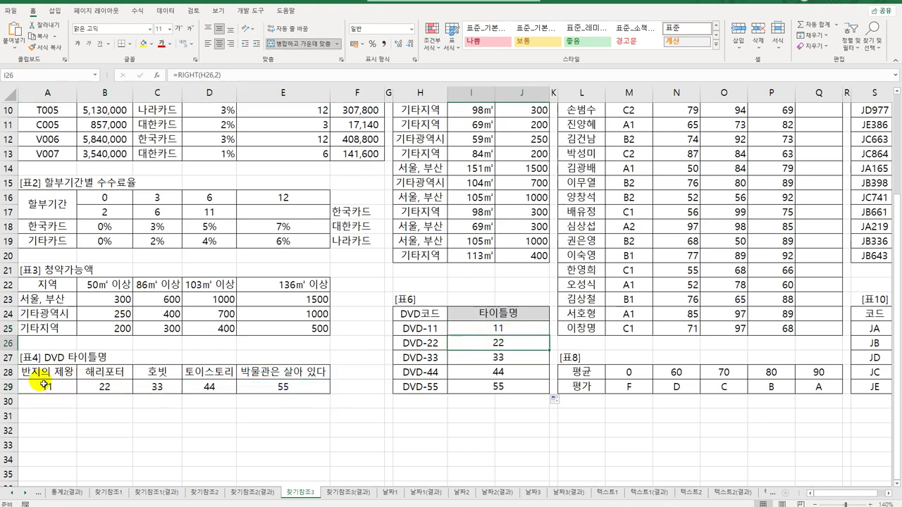
drag(40, 371, 299, 379)
click(468, 328)
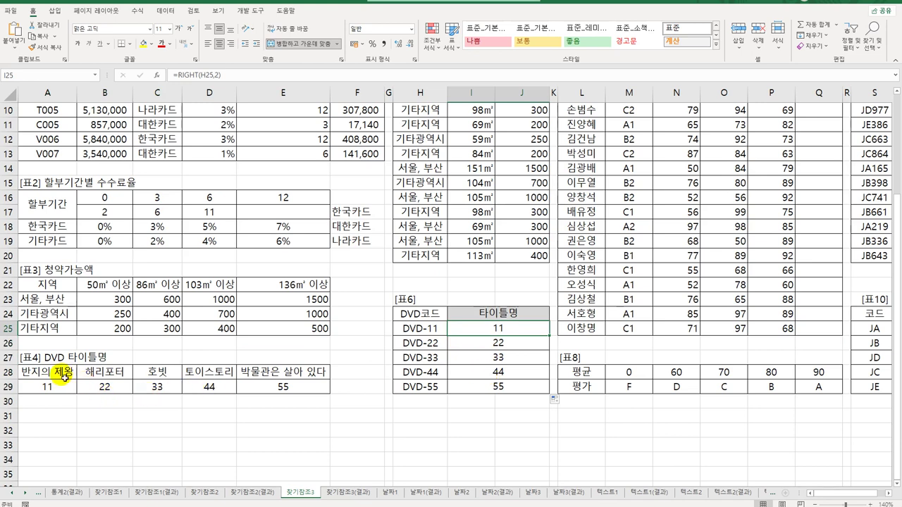
drag(53, 371, 288, 374)
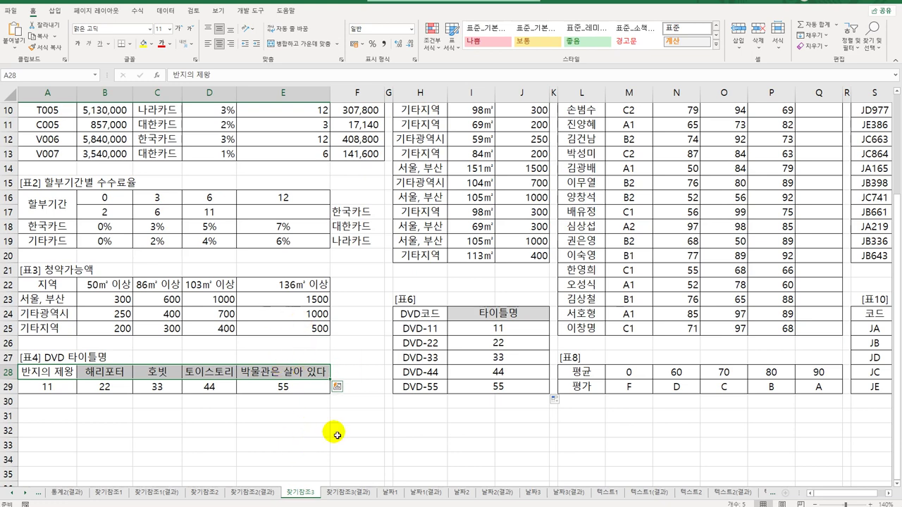
Step: Wrap the RIGHT(H25,2) formula in I25 in a LOOKUP function as its lookup value, followed by a comma
double_click(492, 329)
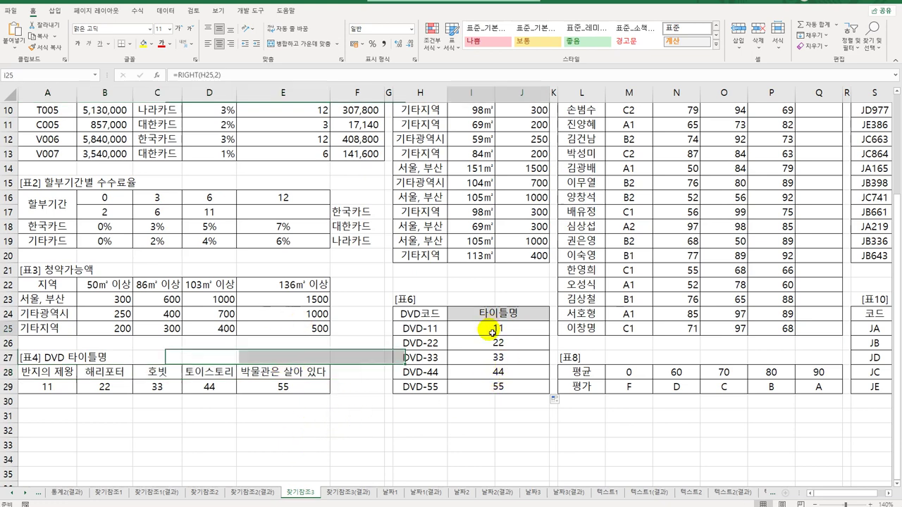
click(453, 329)
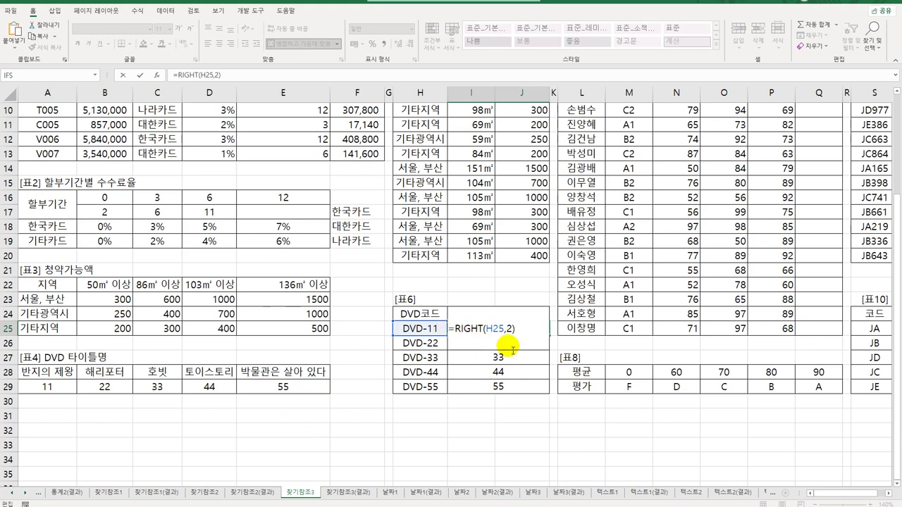
text(lookup()
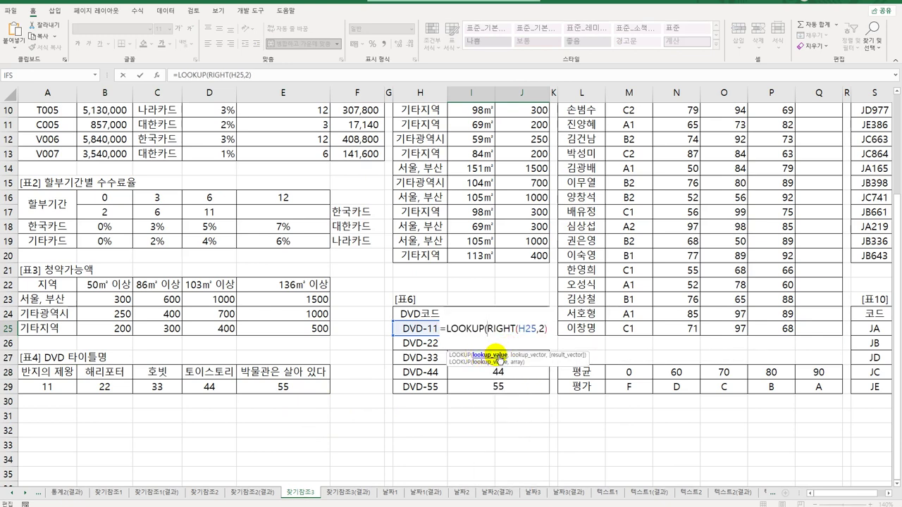
click(543, 329)
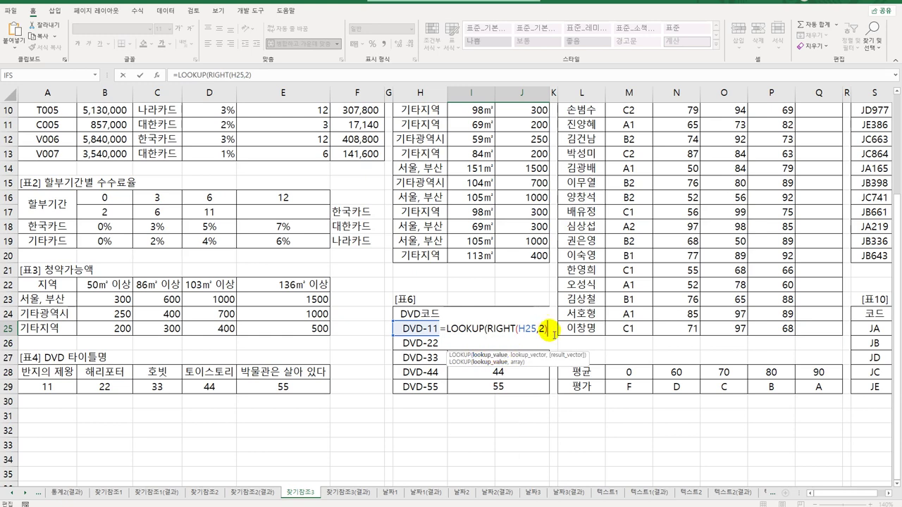
text(,)
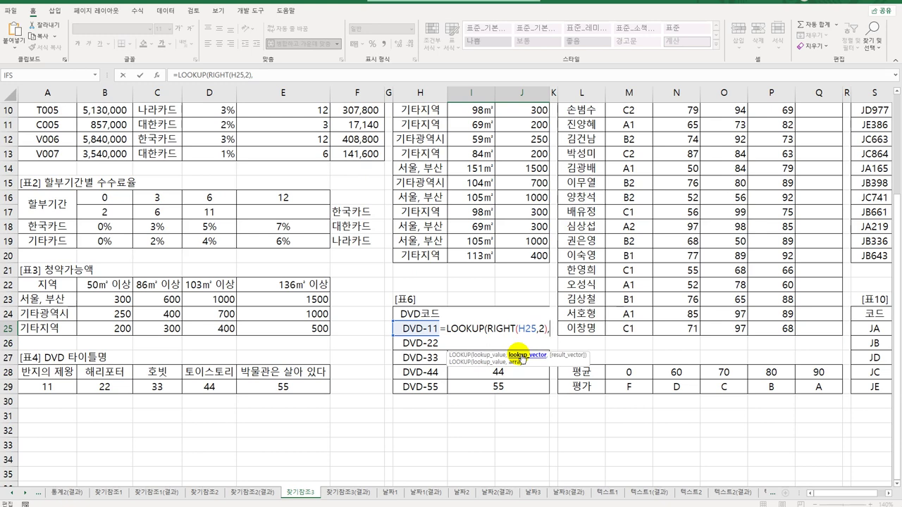
Step: Complete I25's LOOKUP with $A$29:$E$29 as the lookup vector and $A$28:$E$28 as the result vector
drag(48, 389, 271, 389)
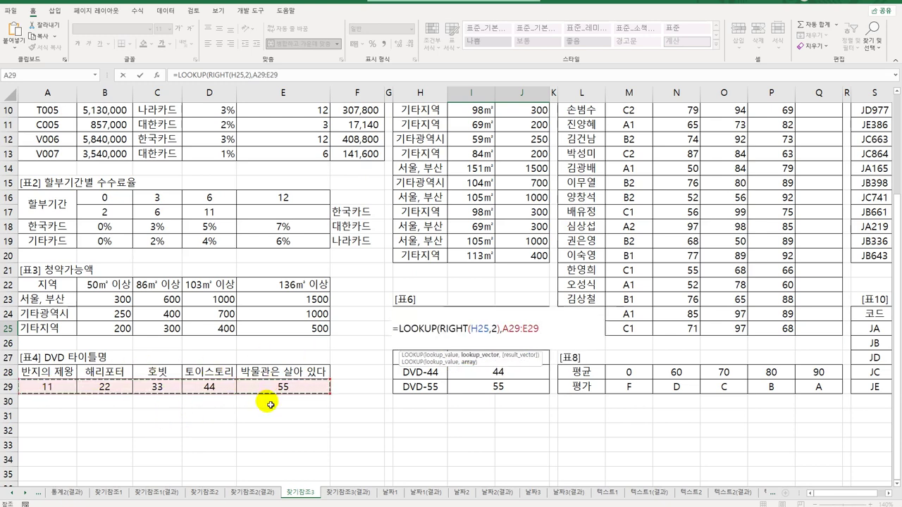
key(F4)
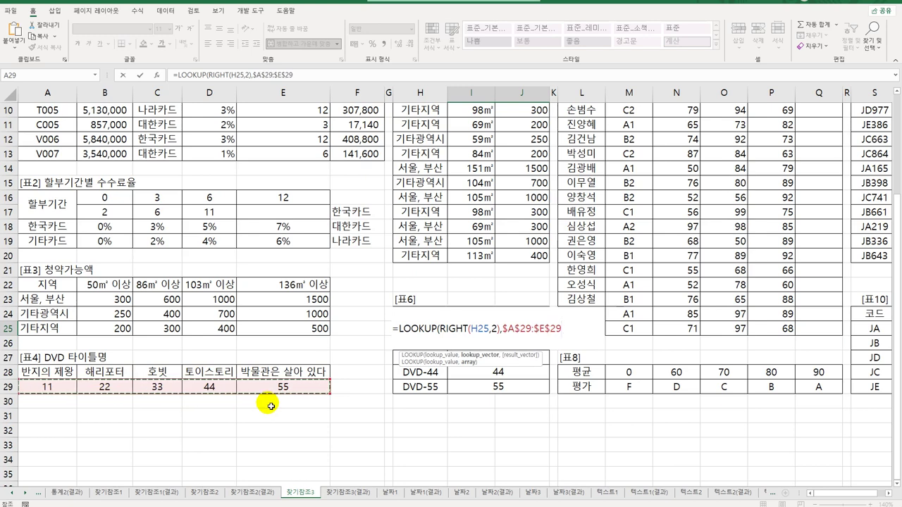
text(,)
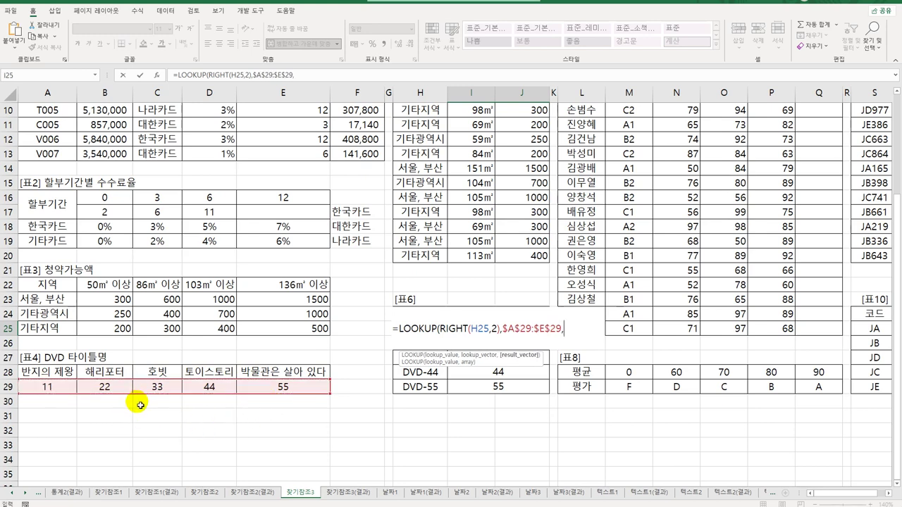
drag(50, 373, 282, 375)
key(F4)
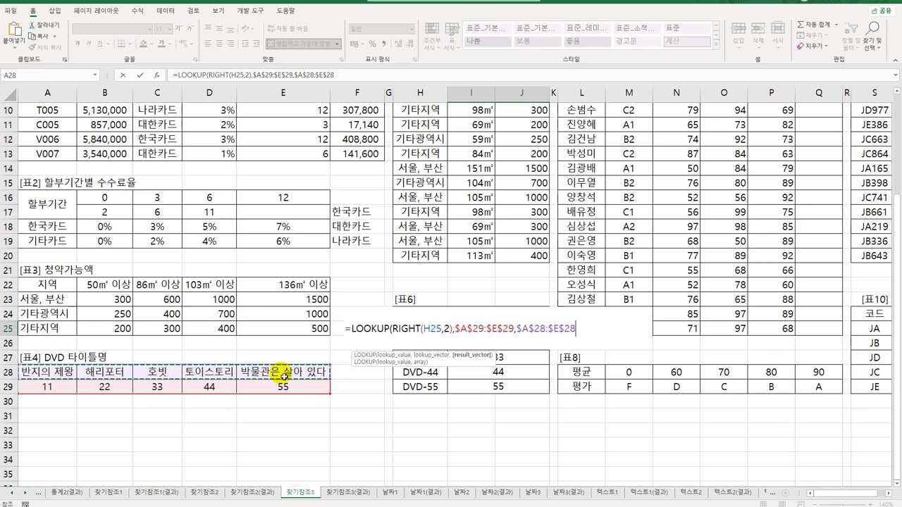
key(Return)
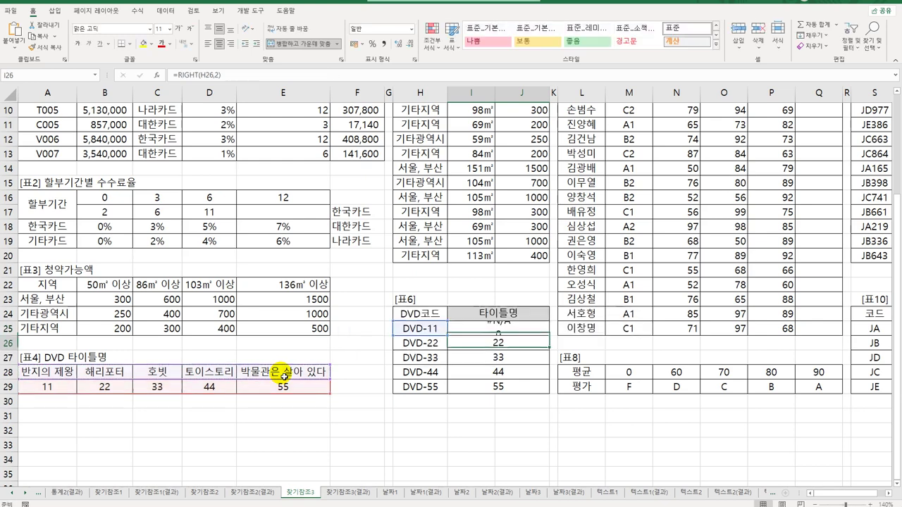
Step: Review I25's LOOKUP formula, checking its RIGHT argument and the two 표4 ranges
click(488, 331)
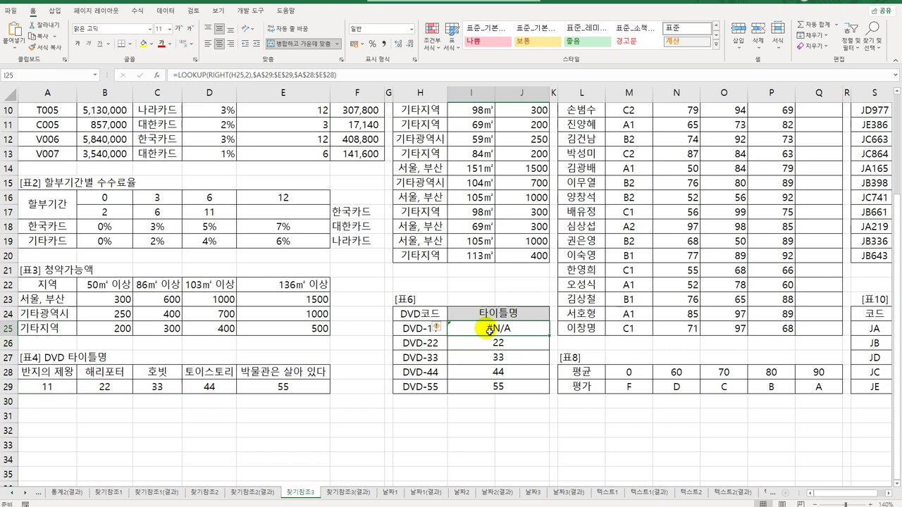
double_click(489, 331)
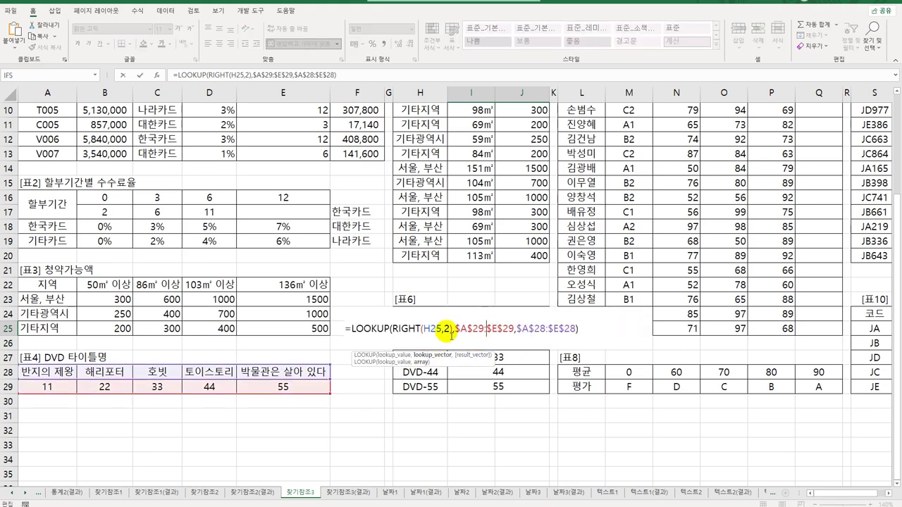
drag(393, 330, 455, 334)
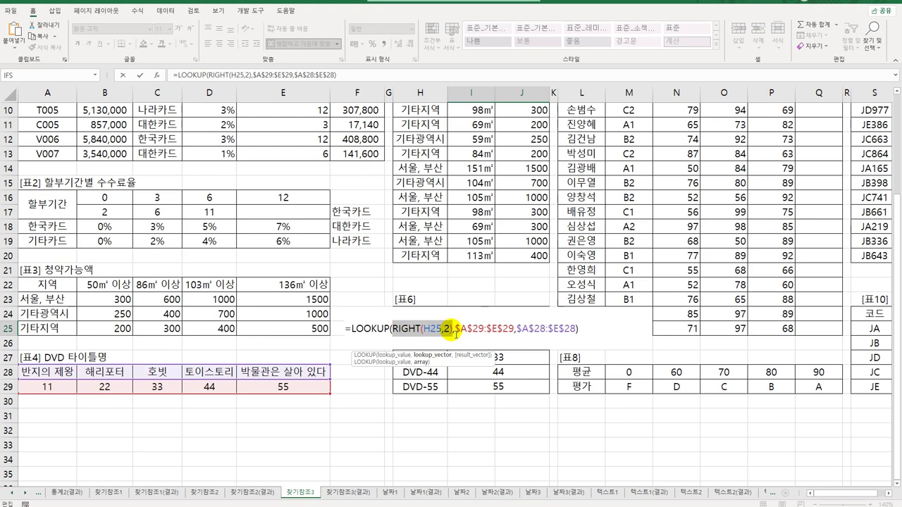
click(510, 336)
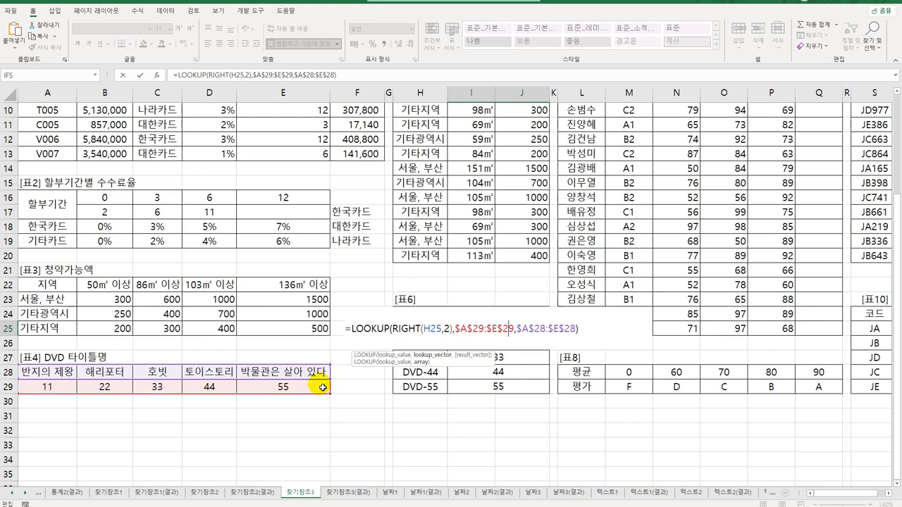
click(585, 331)
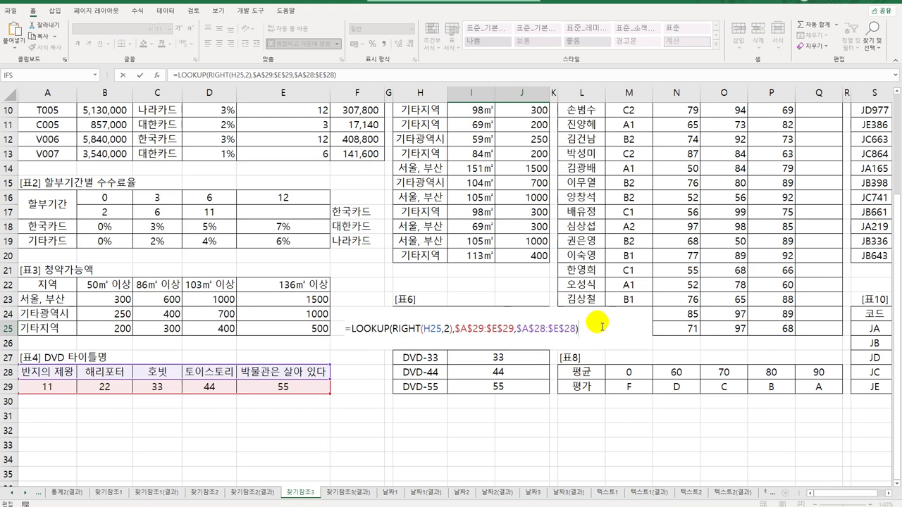
key(Return)
Step: Fill I25's LOOKUP formula down to I29 and compare the DVD코드 in H25 with the code in A29
click(548, 335)
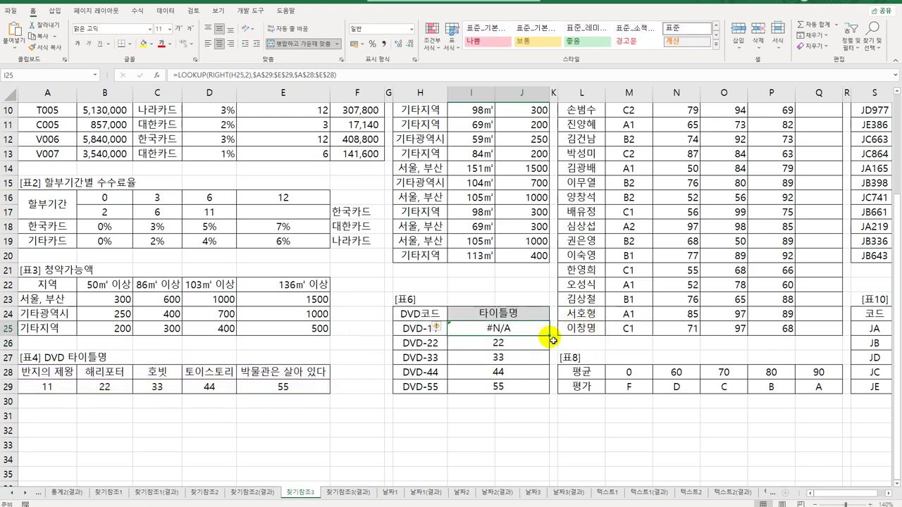
drag(553, 341, 538, 391)
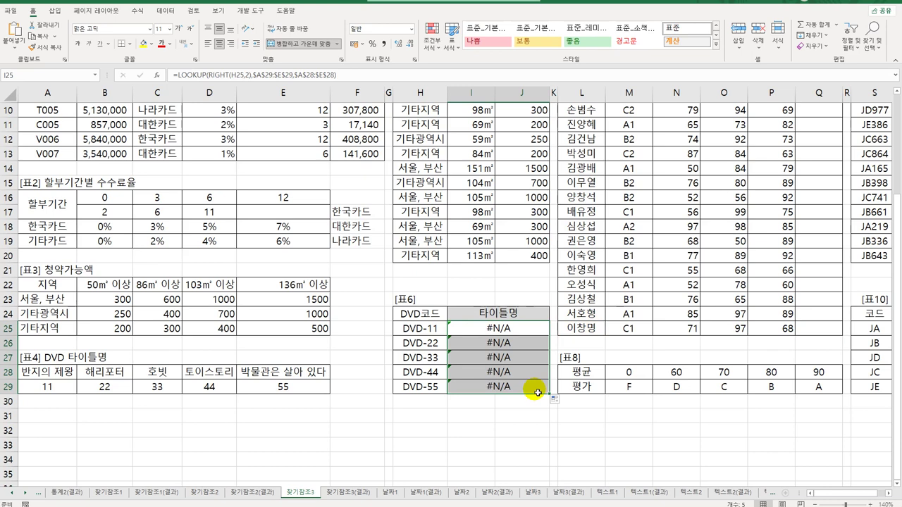
click(489, 335)
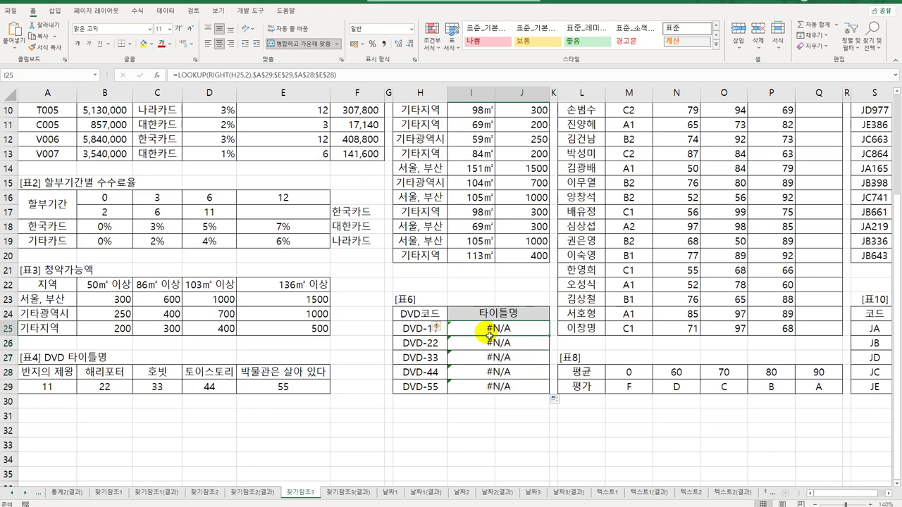
click(431, 332)
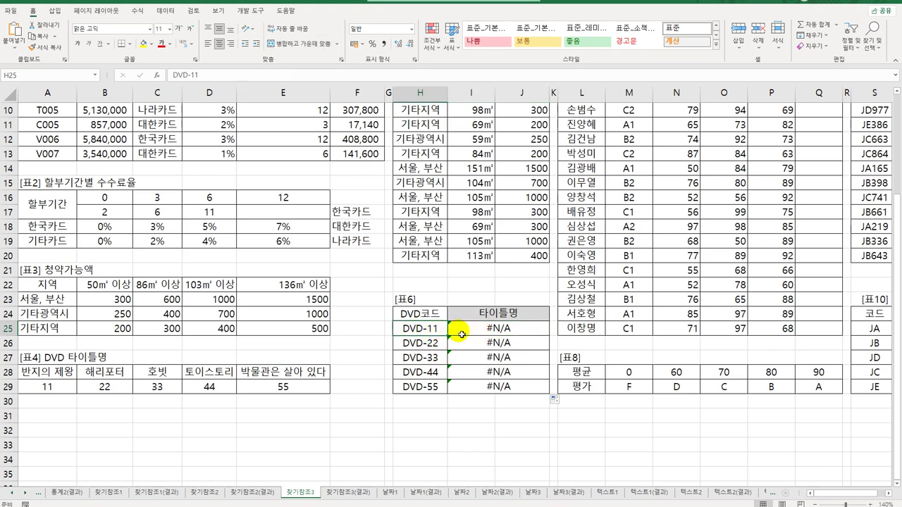
click(48, 394)
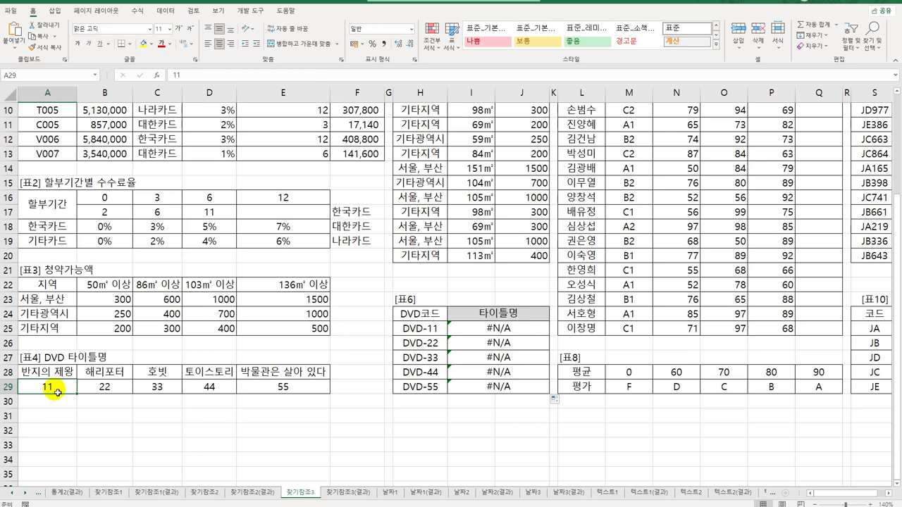
Step: Multiply RIGHT(H25,2) by 1 inside I25's LOOKUP formula to convert the extracted code to a number
click(490, 330)
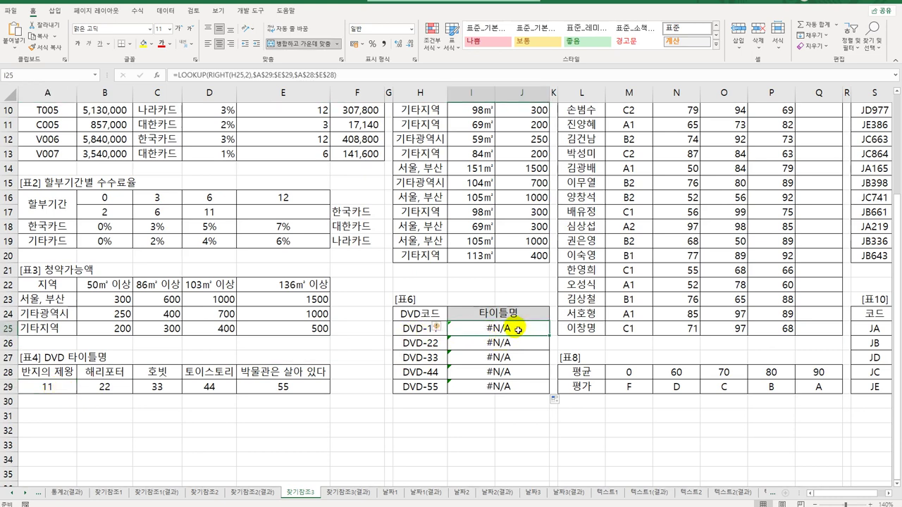
double_click(523, 334)
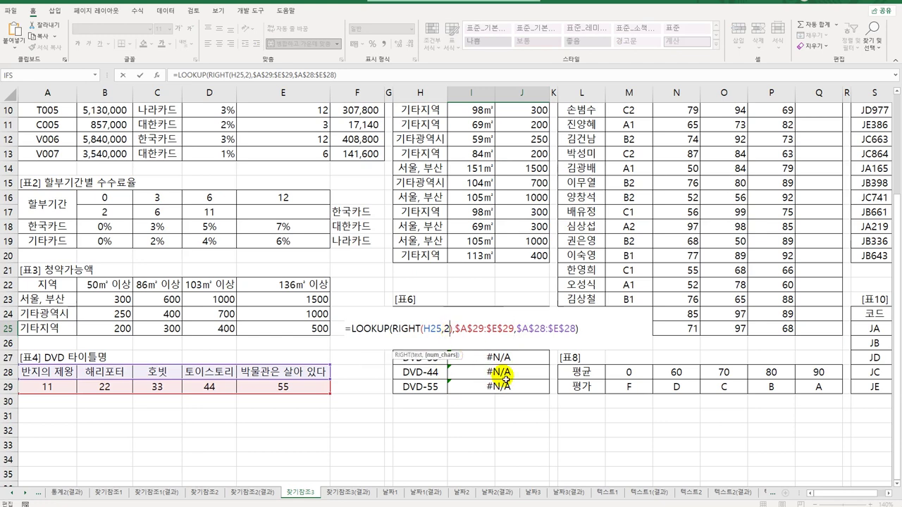
click(453, 329)
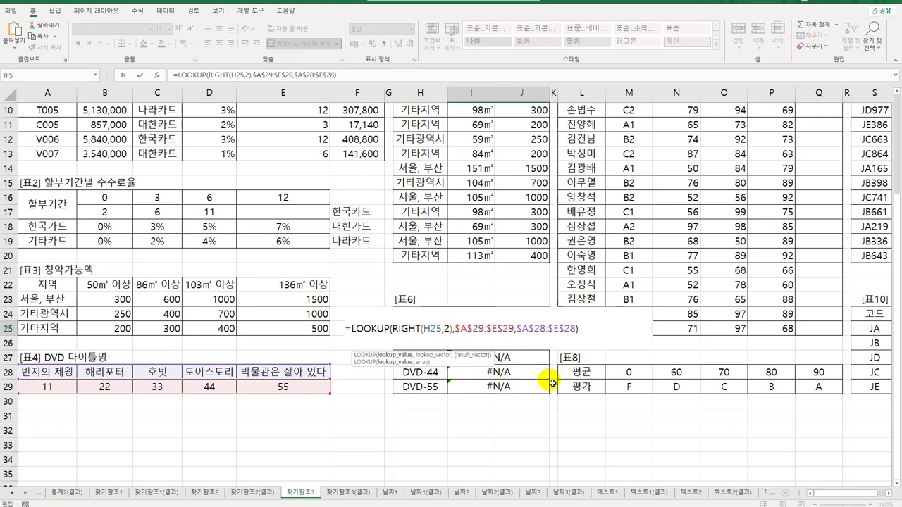
text(*1)
key(Return)
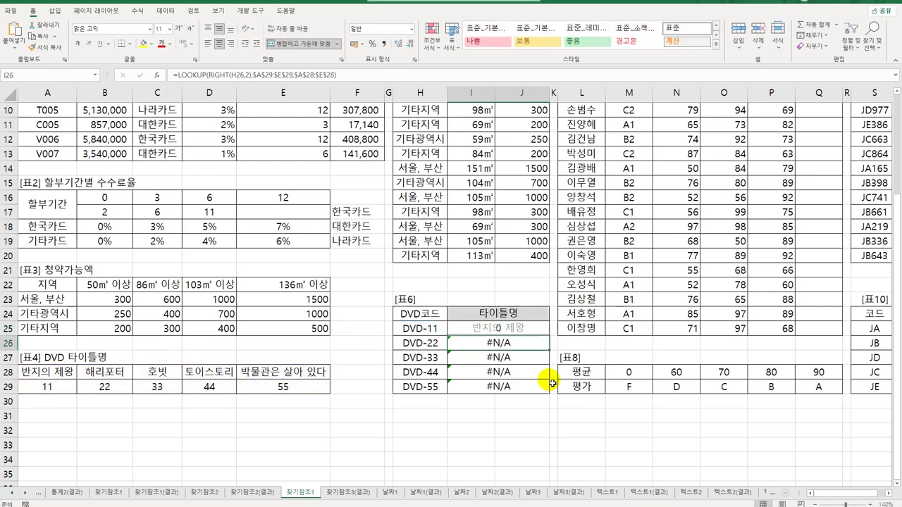
Step: Fill I25's corrected LOOKUP formula down to I29 and check the formulas in I26 and I25
click(497, 334)
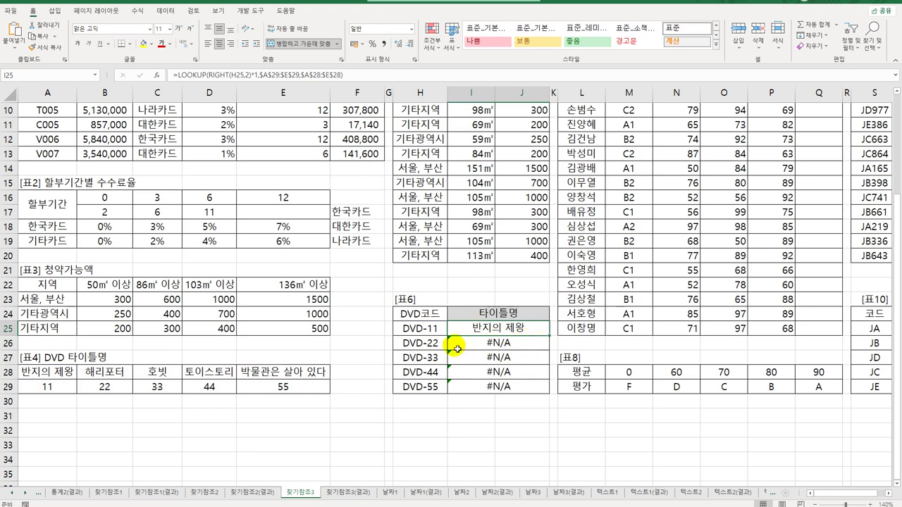
drag(548, 334, 542, 398)
click(498, 342)
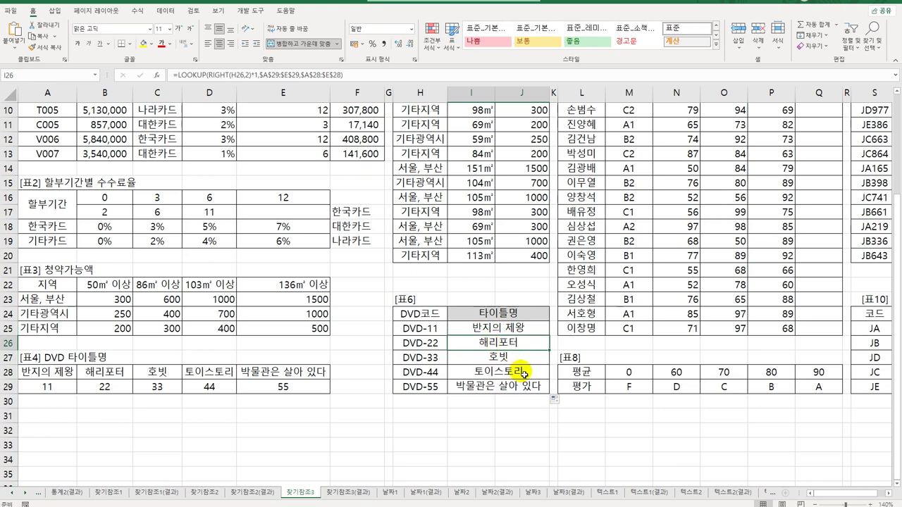
click(512, 329)
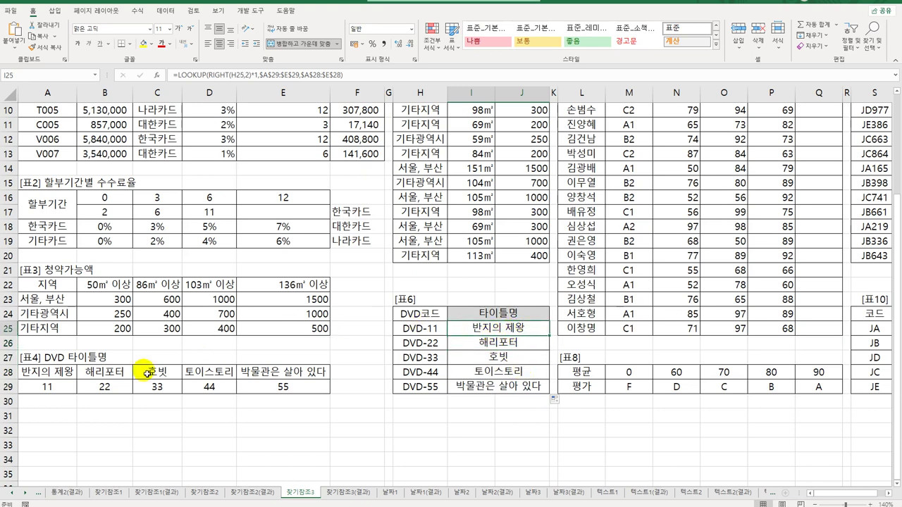
Step: Compare 표4's code row A29:E29 and title row A28:E28 with the ranges in I25's formula
drag(63, 389, 327, 387)
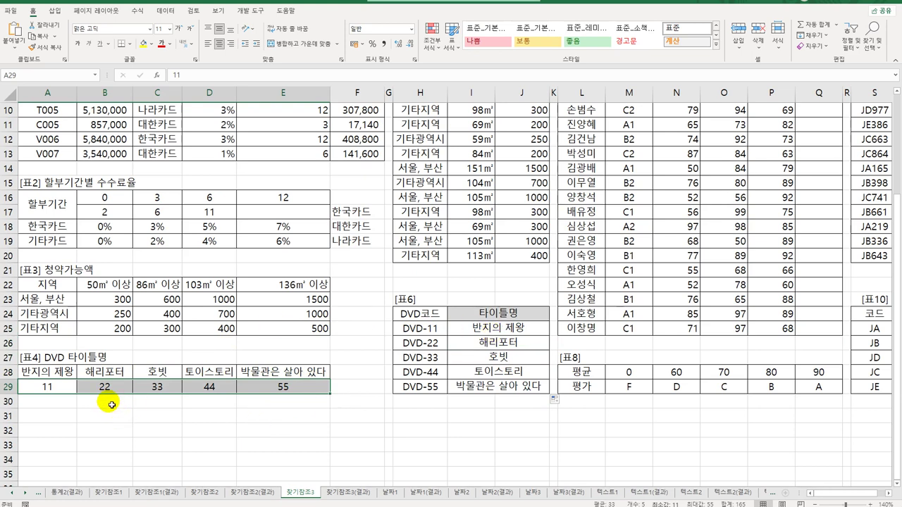
drag(40, 389, 269, 397)
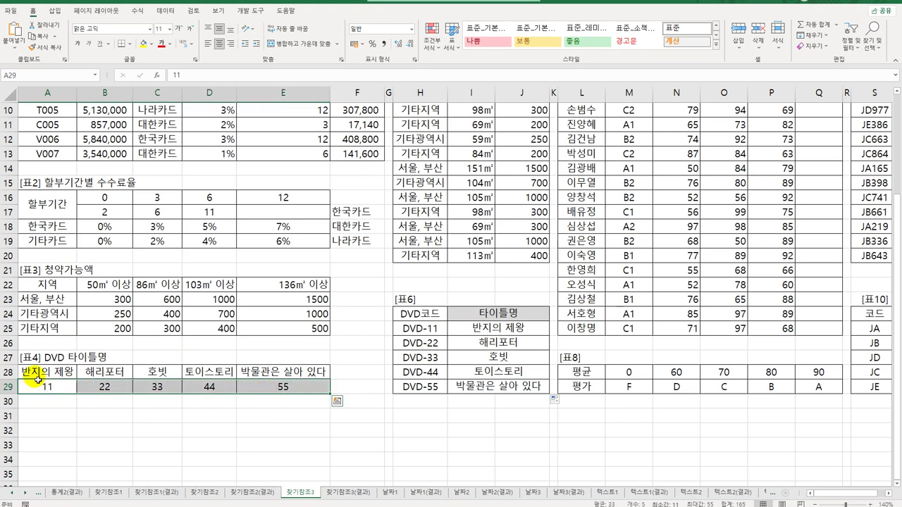
drag(31, 371, 298, 379)
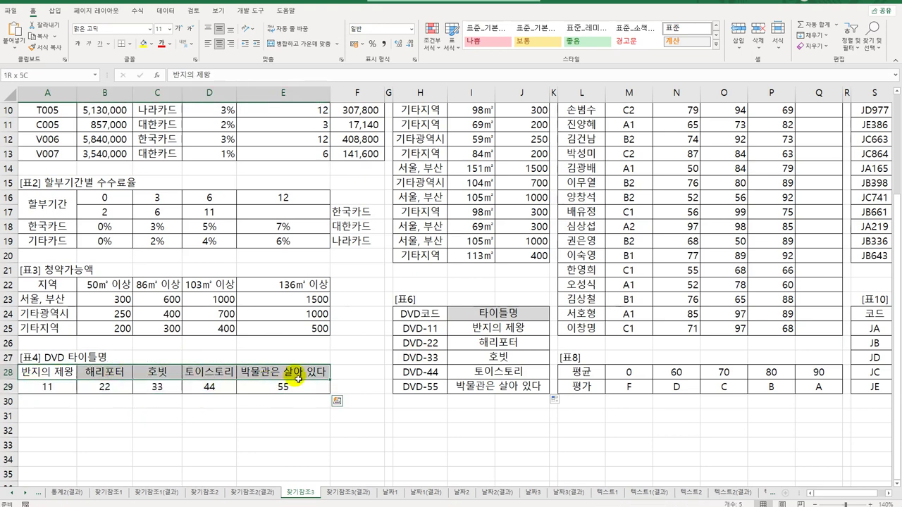
click(523, 328)
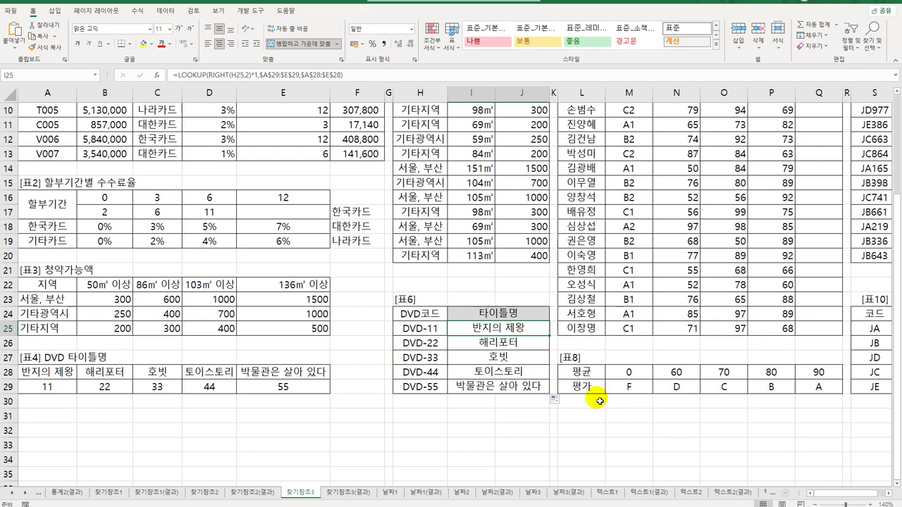
Step: Go to the first 평가 cell Q3 in 표7 and examine the 평균 and 평가 rows M28:Q29 in 표8
scroll(598, 401, up, 3)
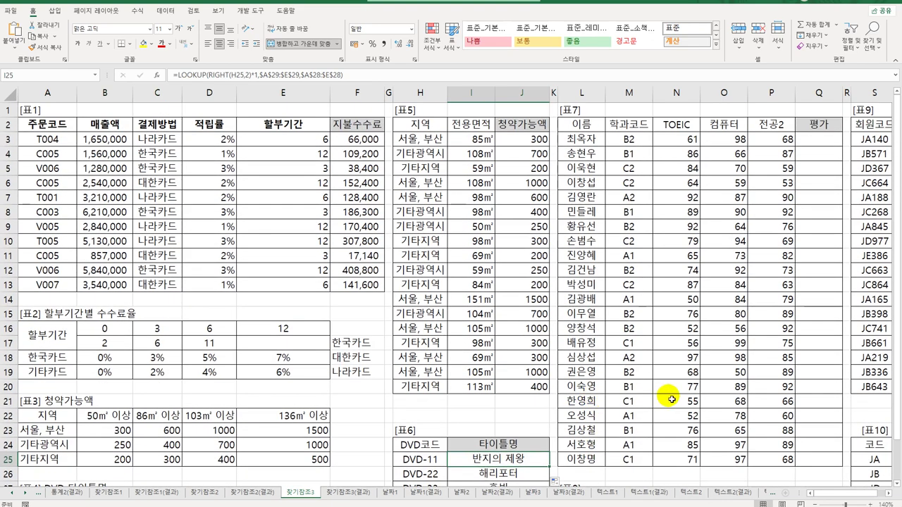
scroll(843, 496, right, 2)
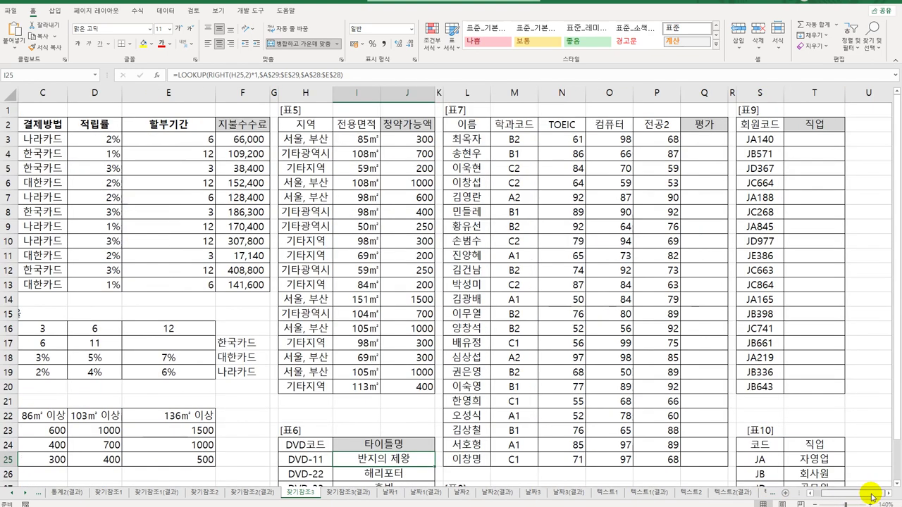
click(704, 143)
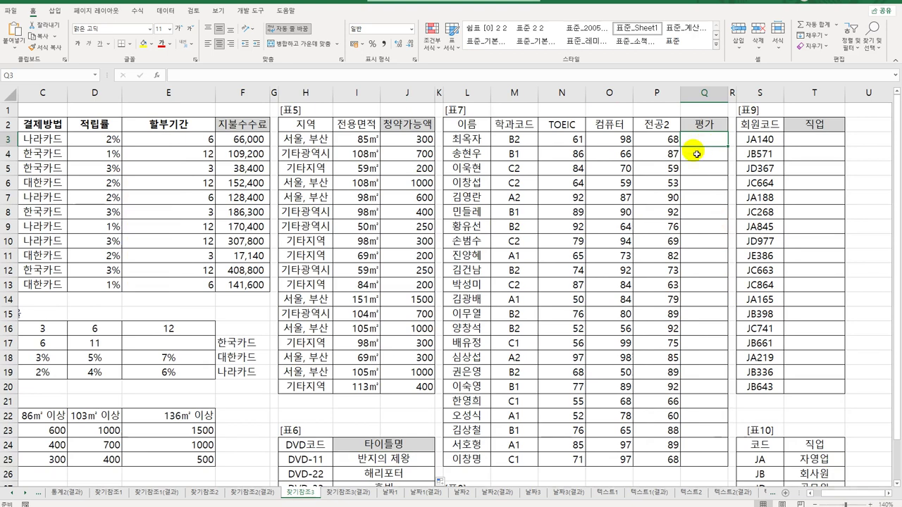
scroll(655, 232, down, 3)
drag(533, 374, 702, 385)
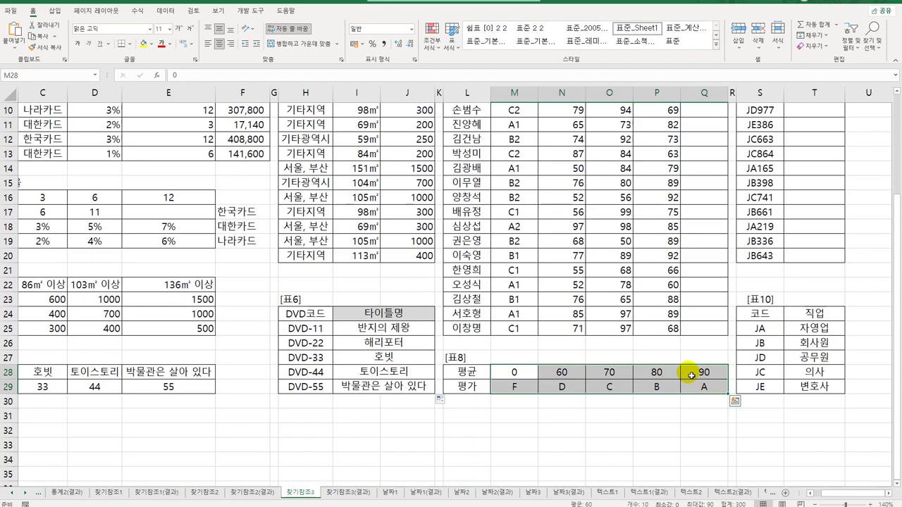
Step: Compare 표7's TOEIC, 컴퓨터 and 전공2 scores and its 평가 column with the 평균 and 평가 rows M28:Q29 in 표8
scroll(690, 376, up, 3)
scroll(689, 374, down, 3)
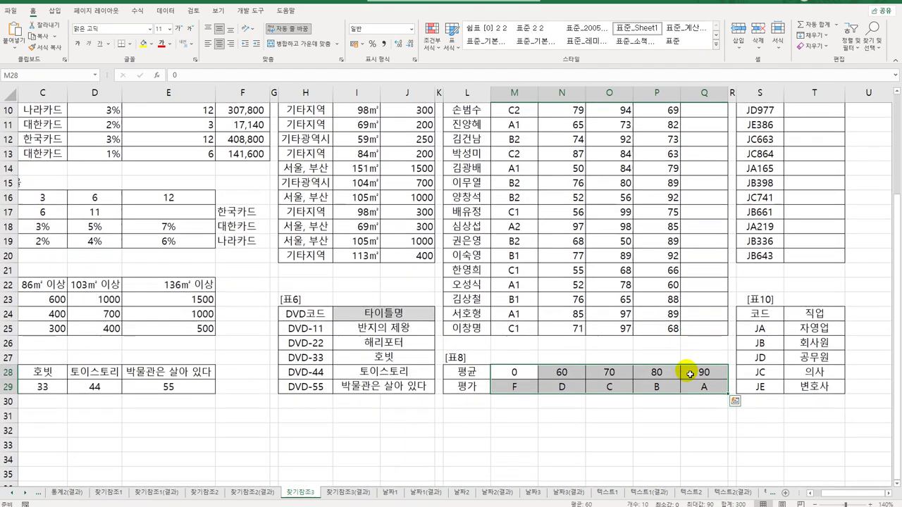
scroll(690, 374, up, 3)
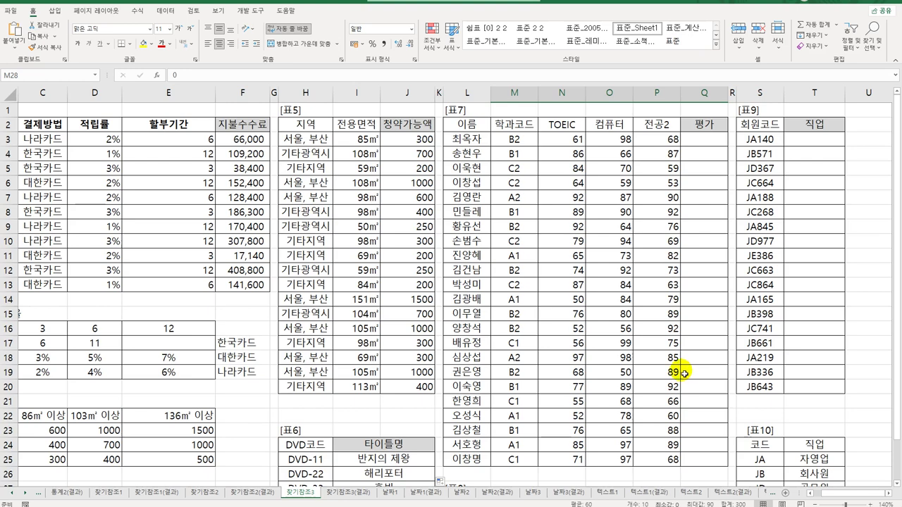
click(708, 149)
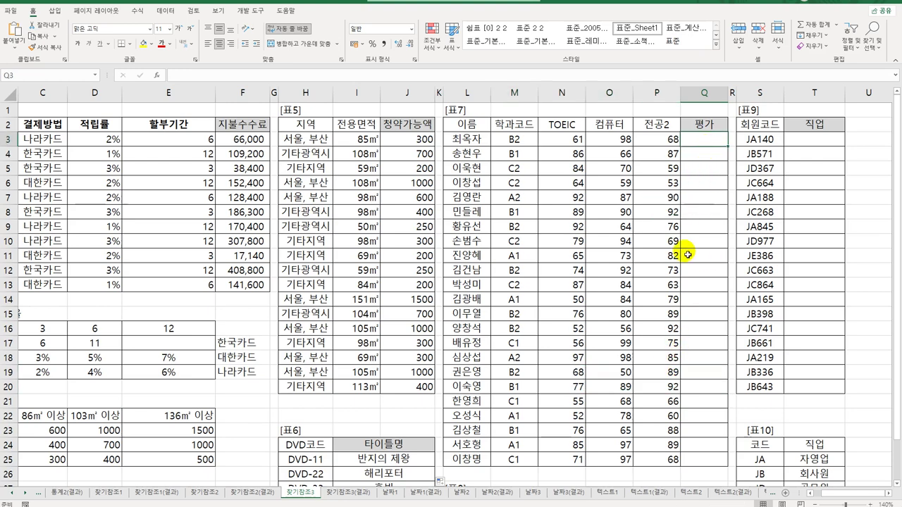
scroll(676, 268, down, 3)
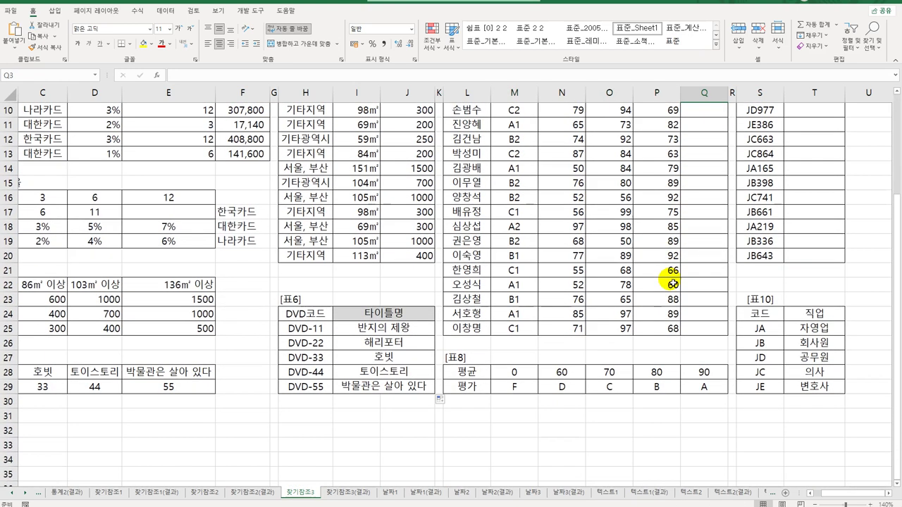
scroll(673, 284, up, 3)
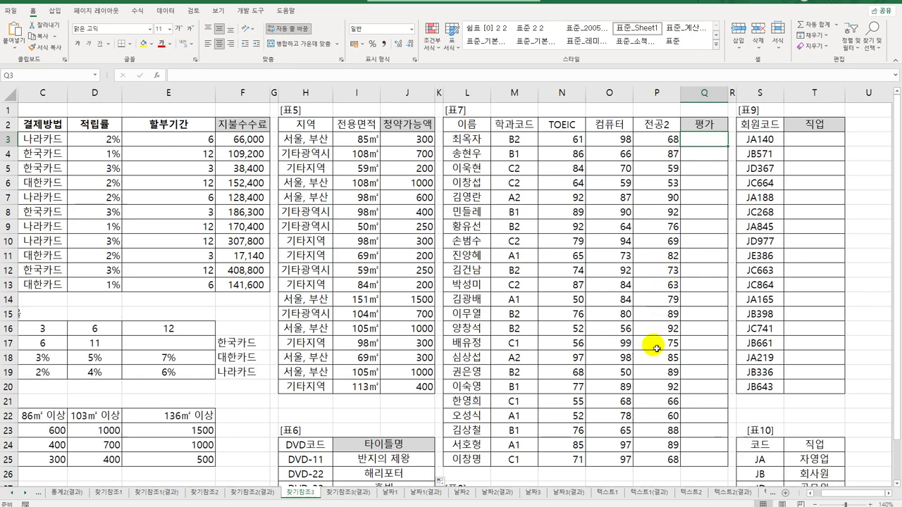
scroll(540, 346, down, 3)
drag(521, 372, 693, 393)
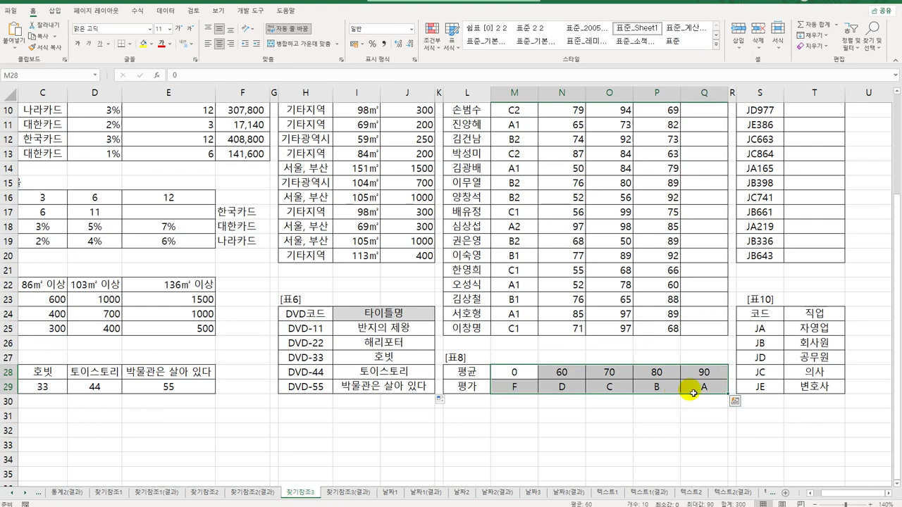
scroll(698, 189, up, 3)
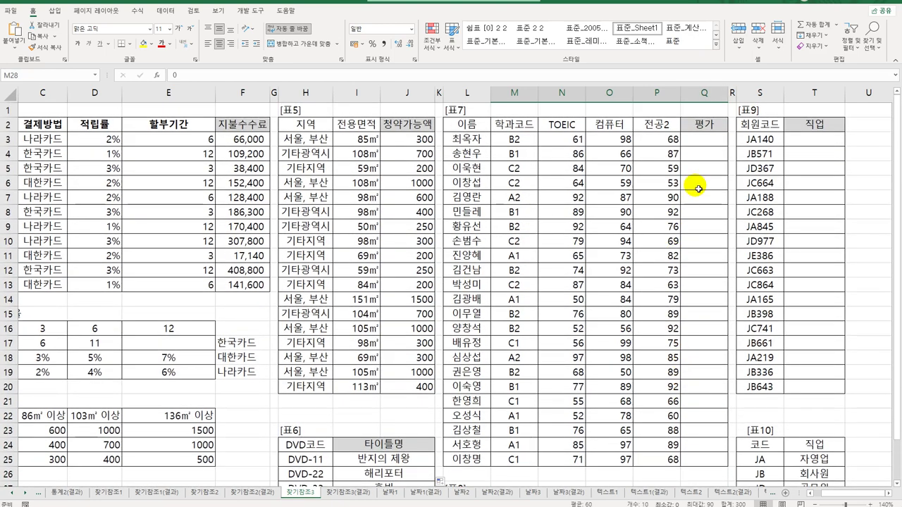
Step: Enter =SUMPRODUCT(N3:P3,{0.3,0.2,0.5}) in Q3 to calculate the weighted average of the three scores
click(701, 139)
text(=)
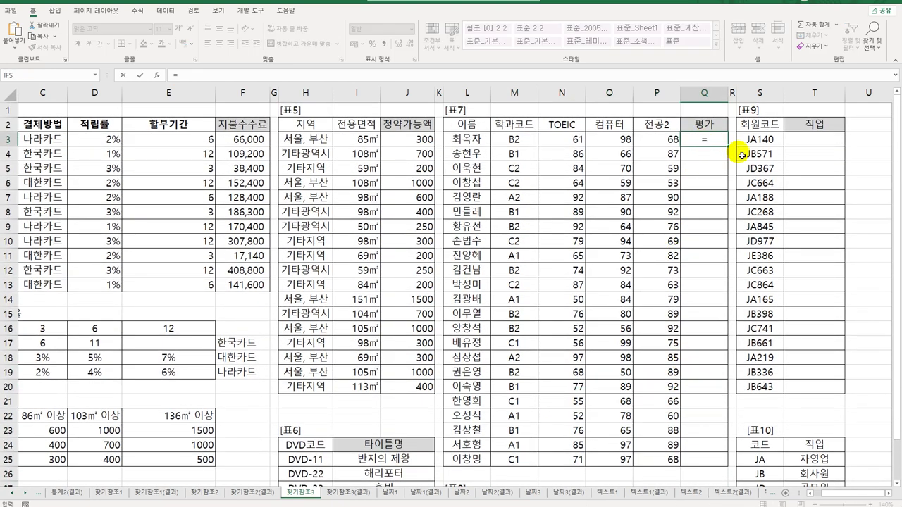
text(sum)
key(Down)
key(Down)
key(Down)
key(Tab)
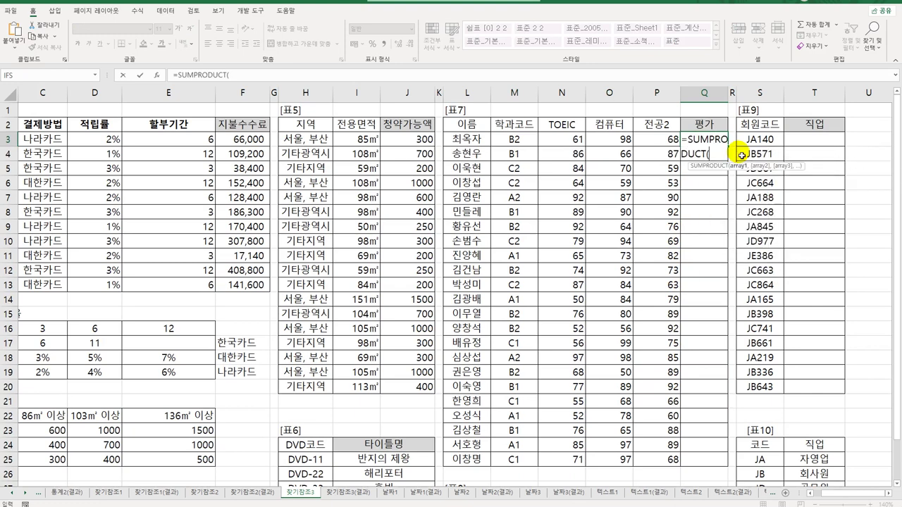
drag(554, 135, 650, 142)
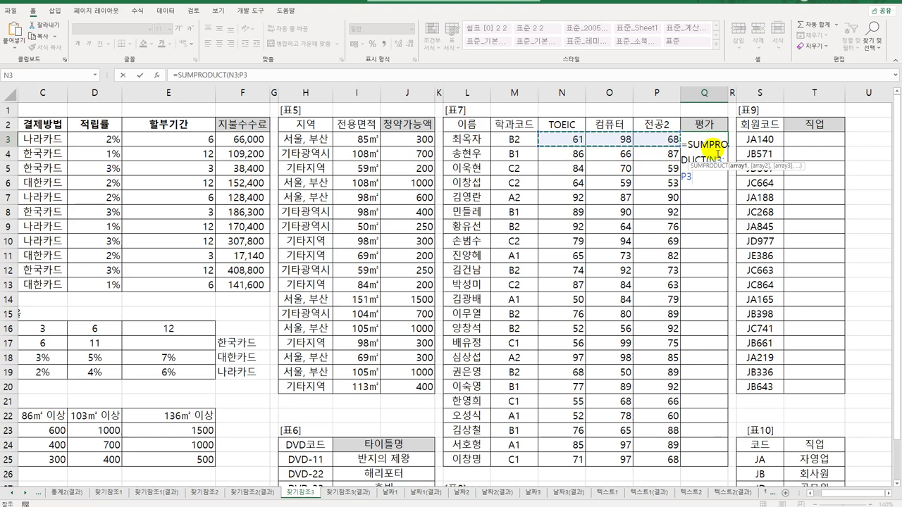
text(,{0.3)
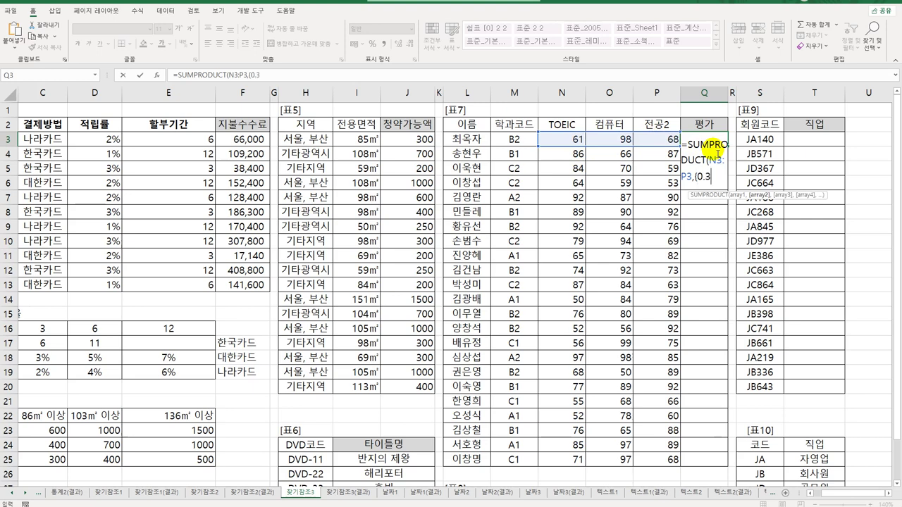
text(0.2,0.5)
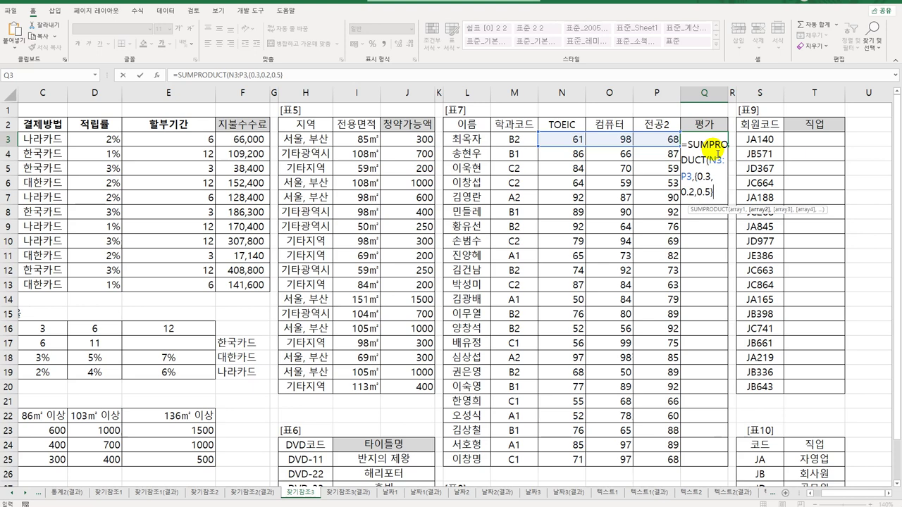
text())
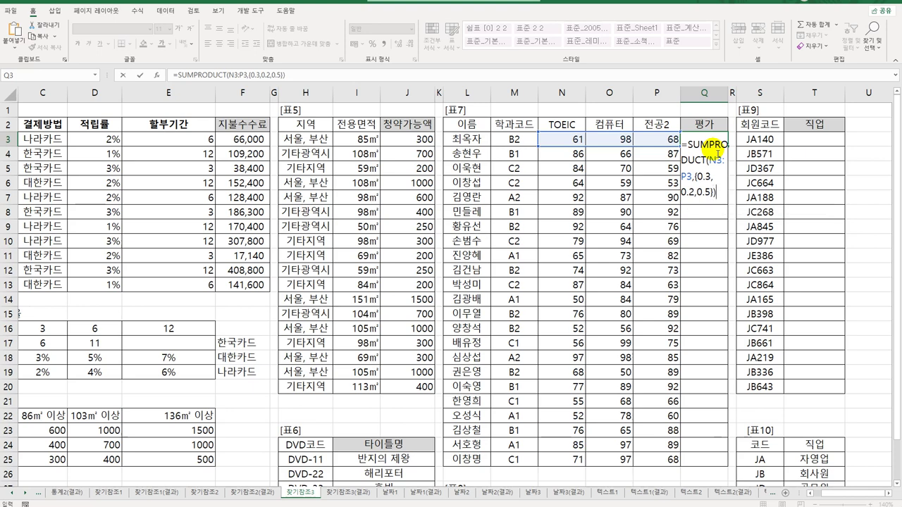
key(ctrl+Return)
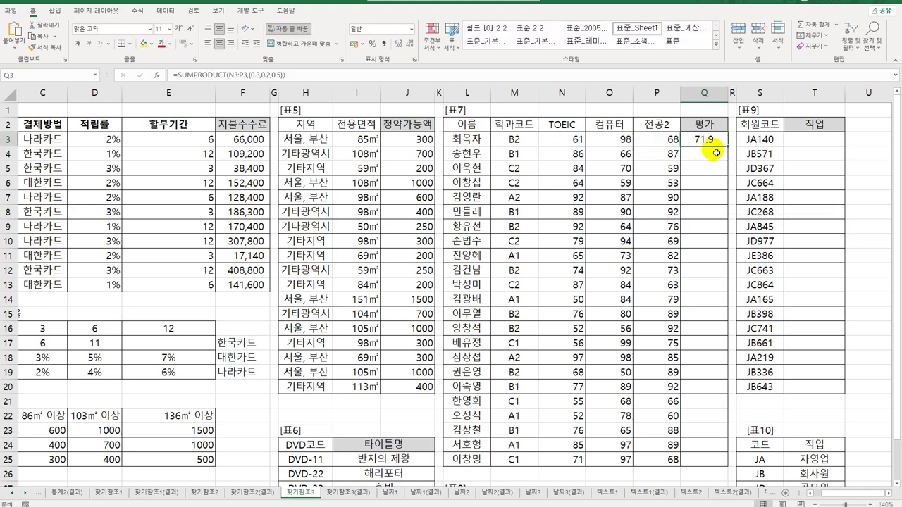
Step: Check the scores in N3, O3 and P3, and fill Q3's SUMPRODUCT formula down to Q25
click(572, 143)
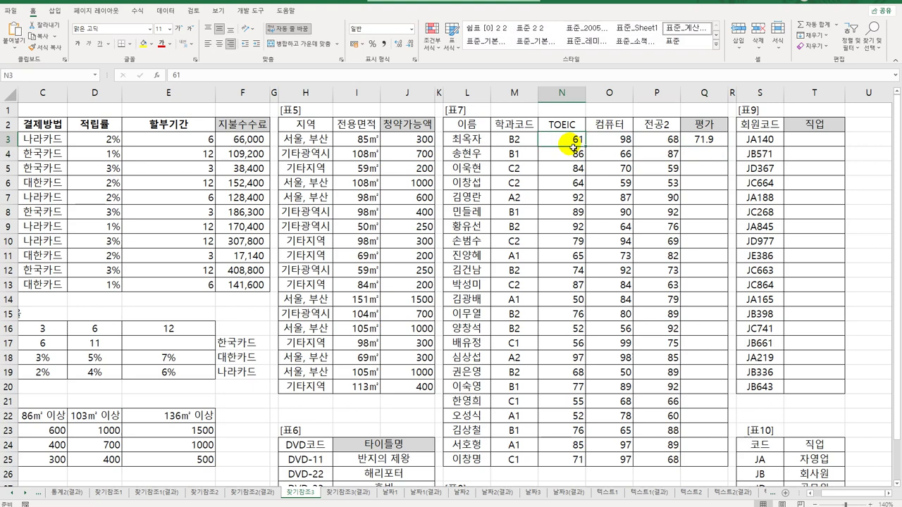
click(624, 141)
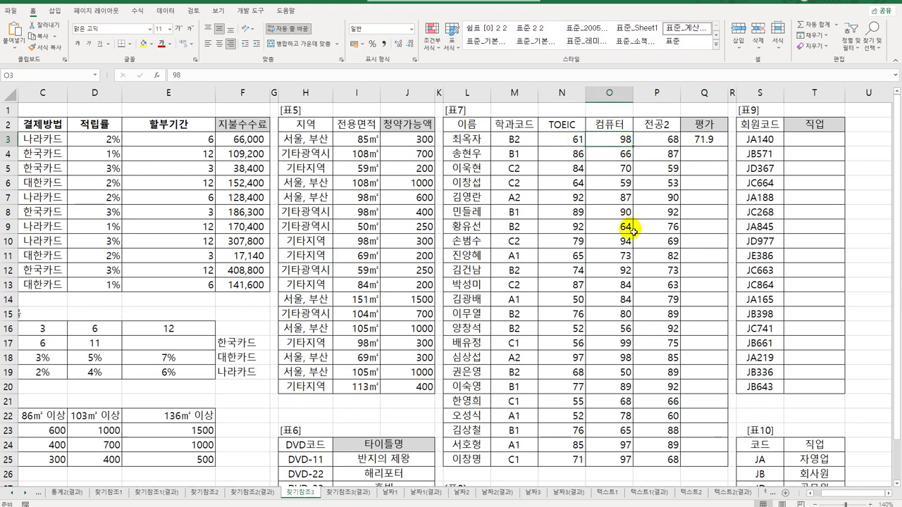
click(662, 140)
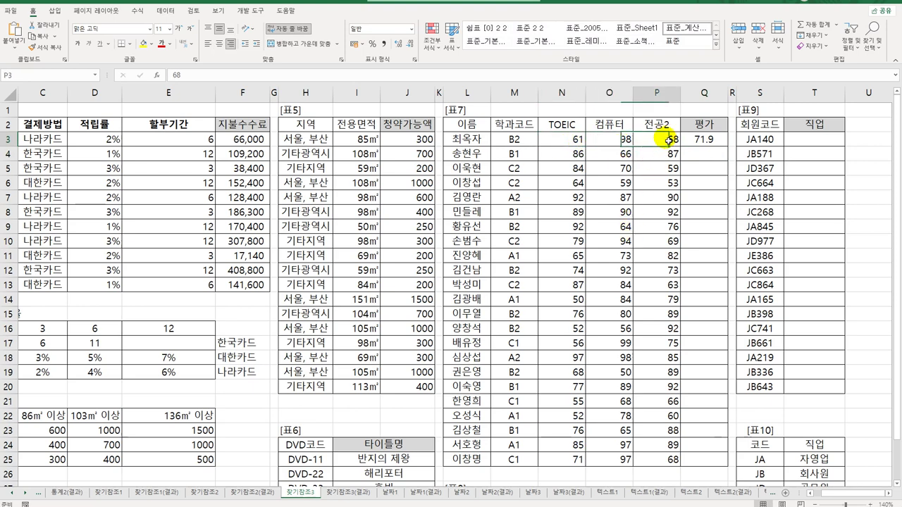
click(710, 143)
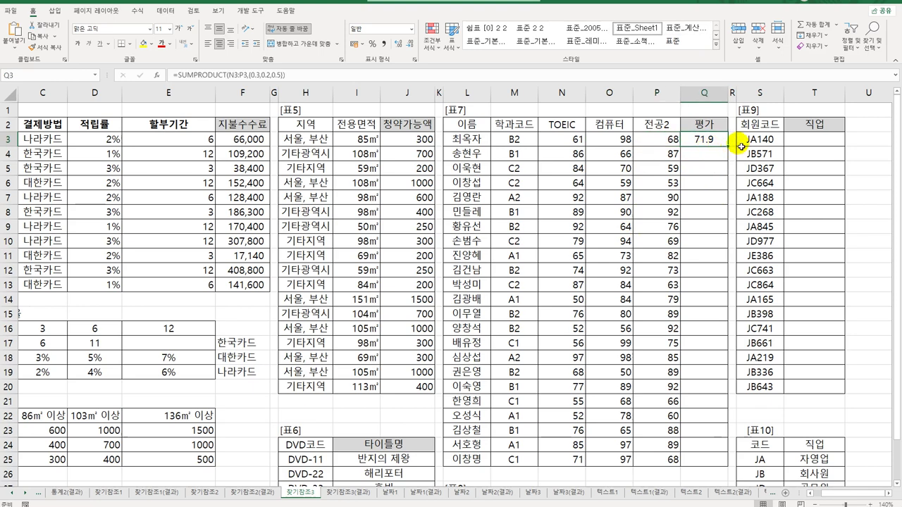
double_click(728, 148)
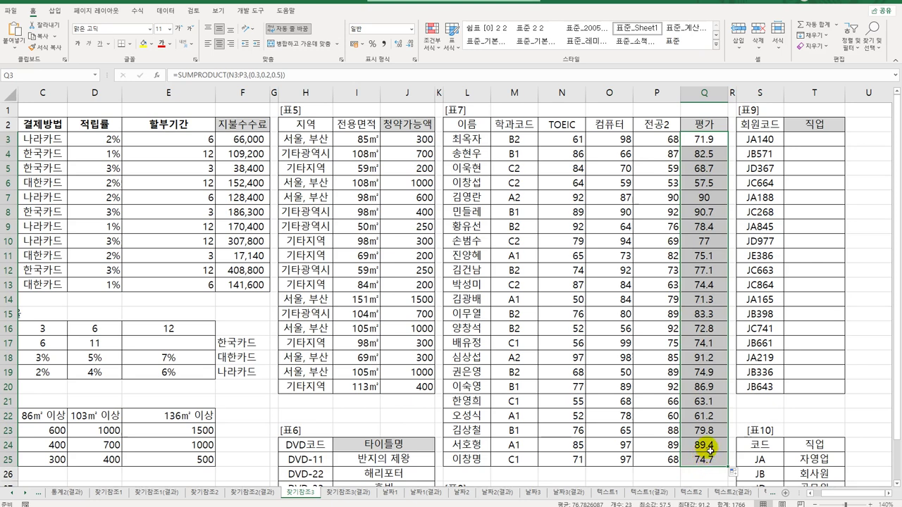
Step: Nest Q3's SUMPRODUCT formula as the lookup value of an HLOOKUP function and open the HLOOKUP function arguments
double_click(709, 144)
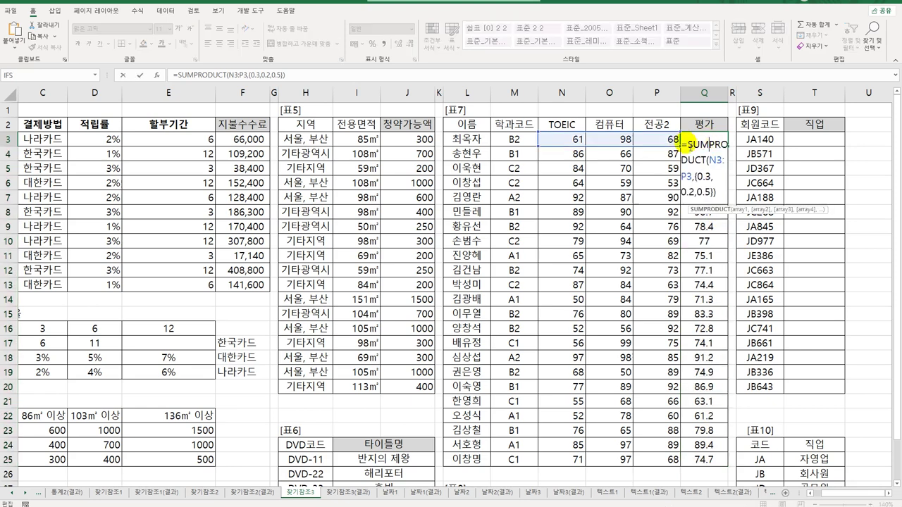
click(688, 144)
text(hl)
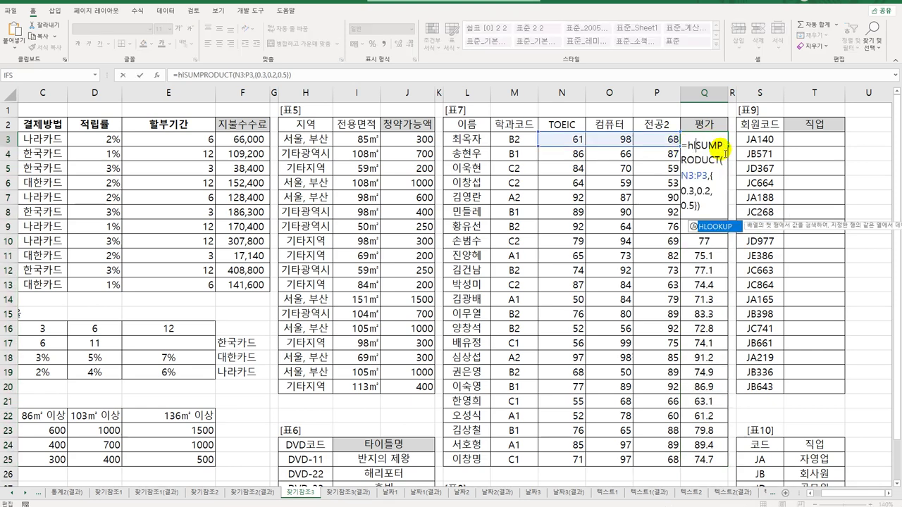
key(Tab)
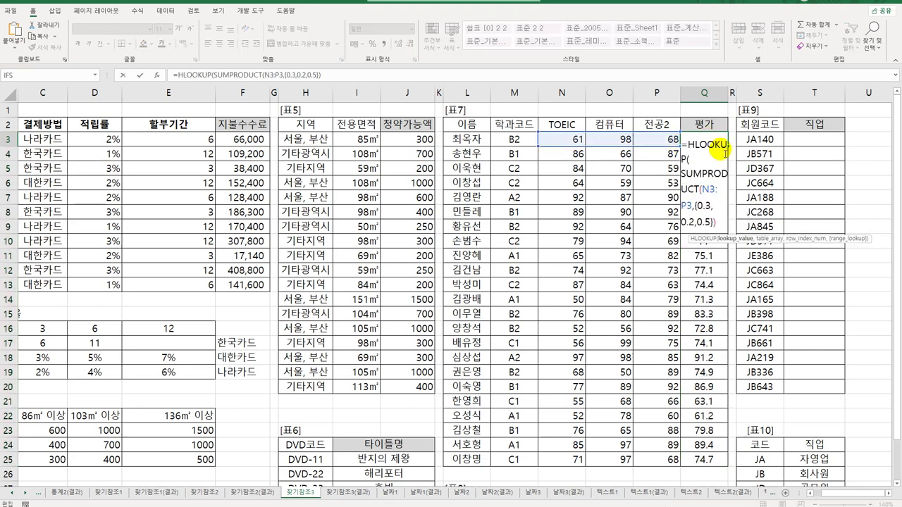
click(198, 102)
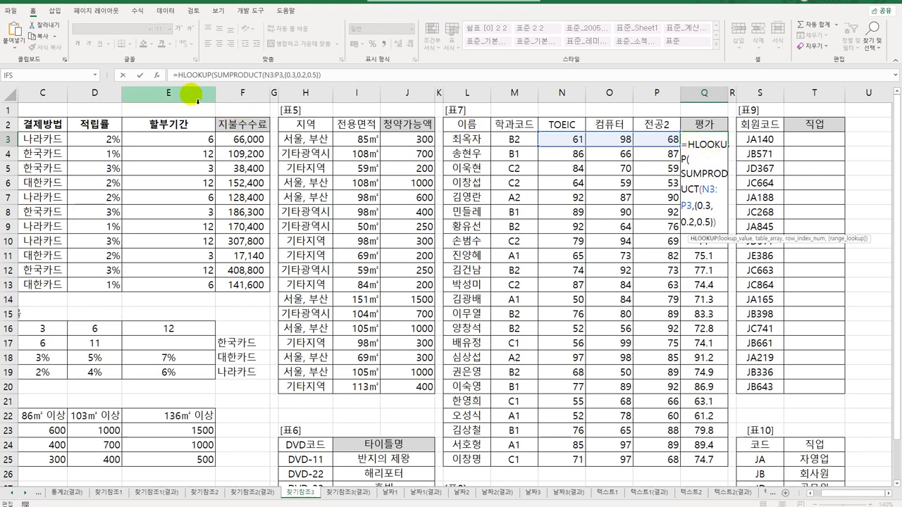
click(156, 74)
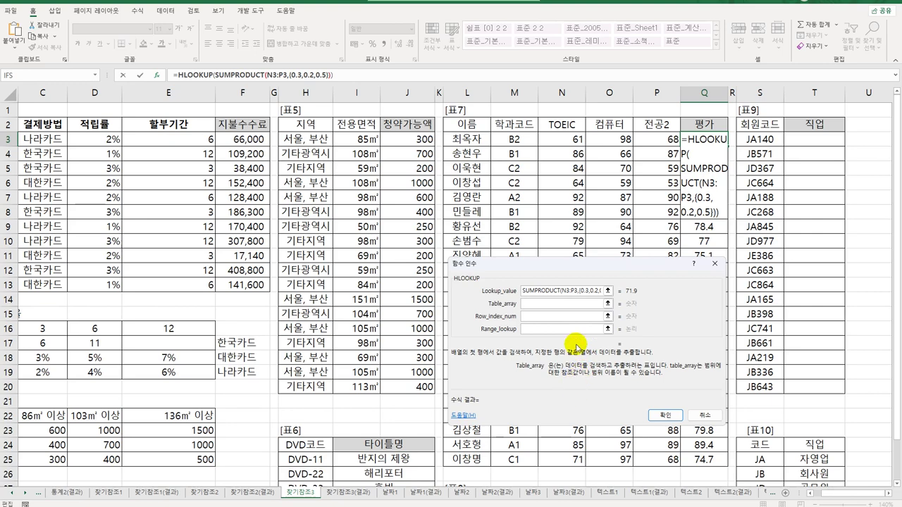
Step: Set HLOOKUP's table array to 표8's 평균 and 평가 rows as the absolute range $M$28:$Q$29
scroll(599, 390, down, 6)
drag(546, 266, 247, 208)
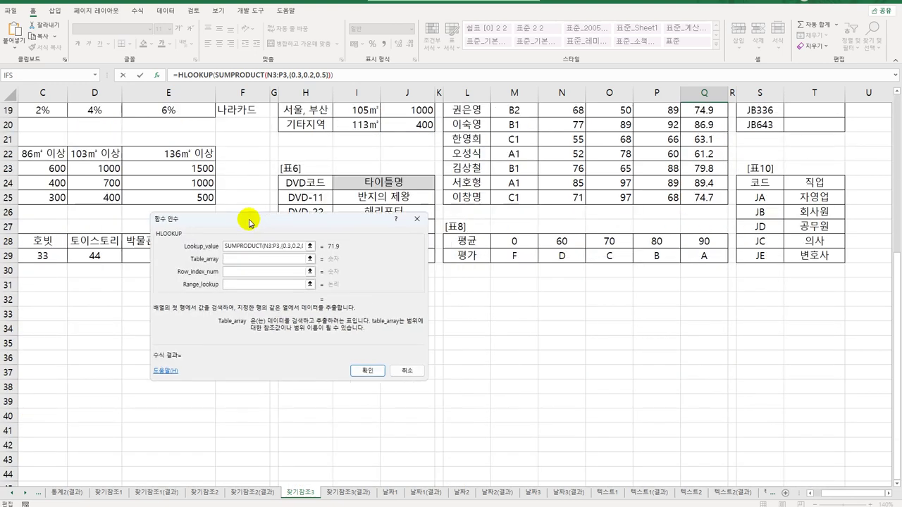
drag(511, 240, 694, 264)
key(F4)
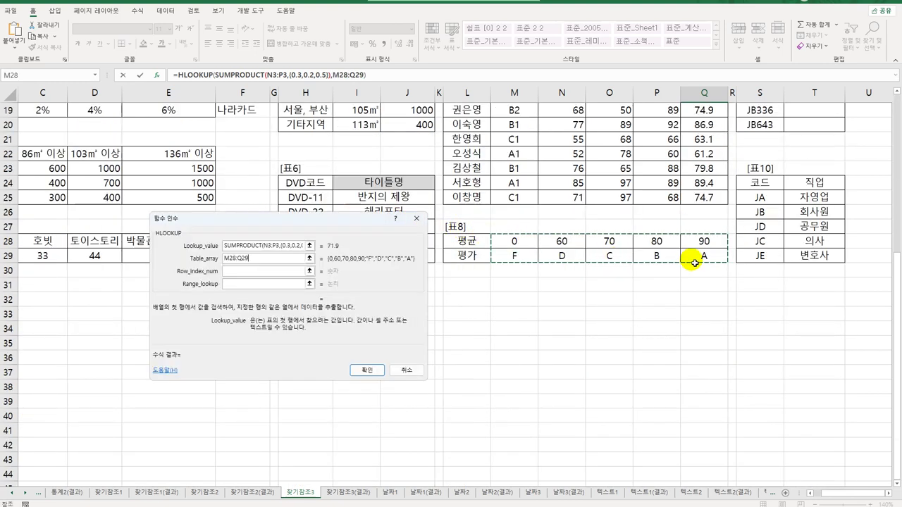
Step: Complete Q3's HLOOKUP with row index 2 and the range lookup left blank, and fill the formula down to Q25
scroll(553, 267, up, 6)
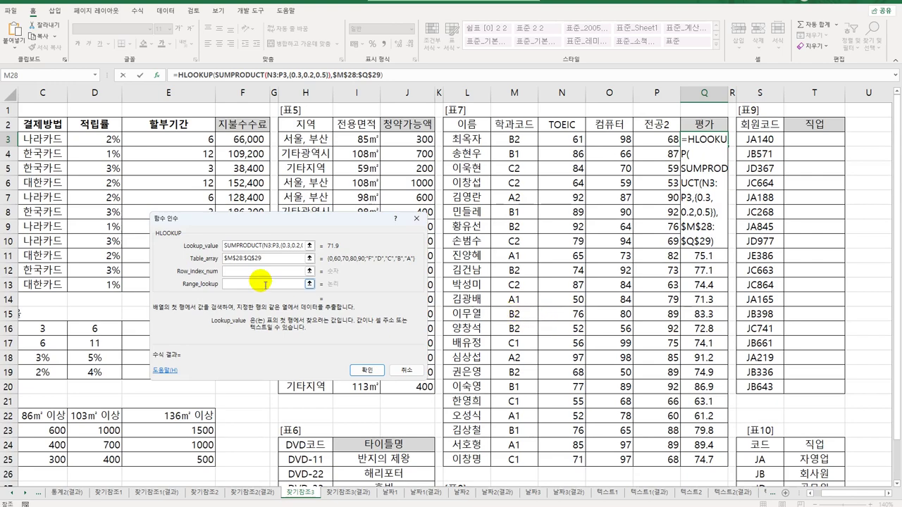
click(259, 271)
scroll(568, 391, down, 3)
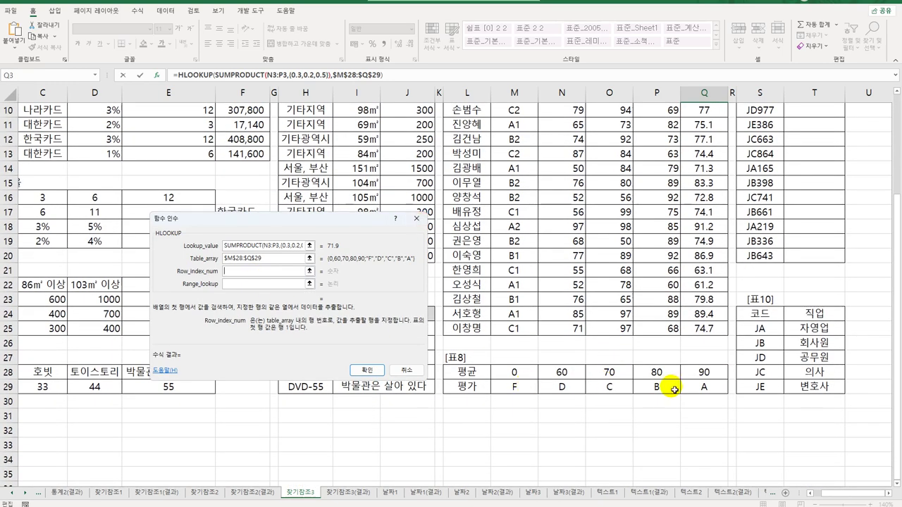
text(2)
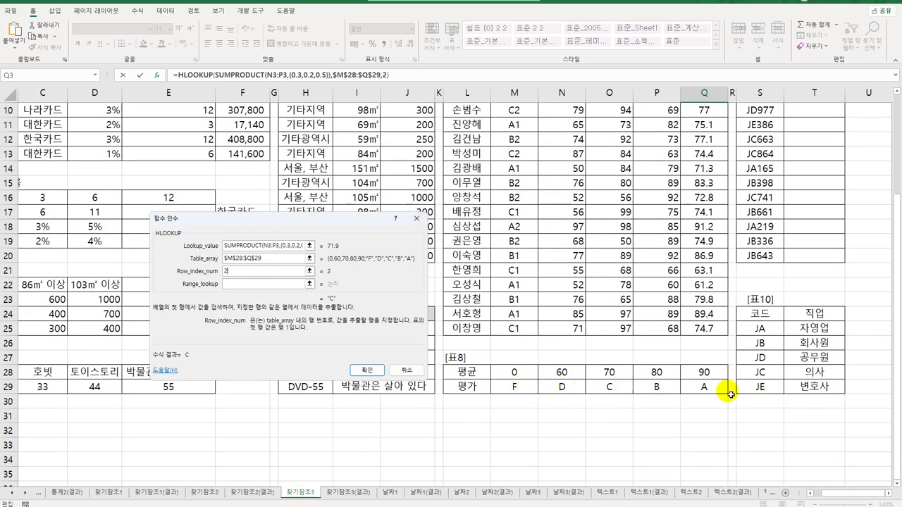
click(268, 285)
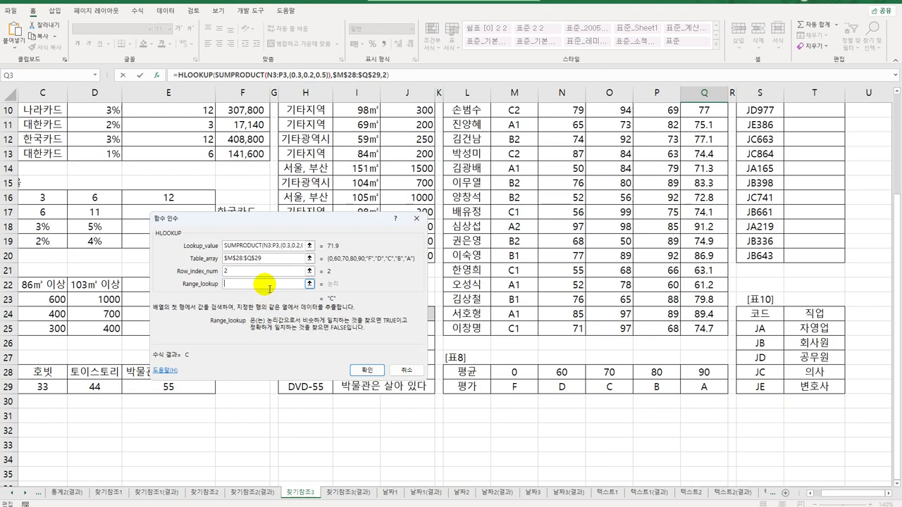
click(367, 370)
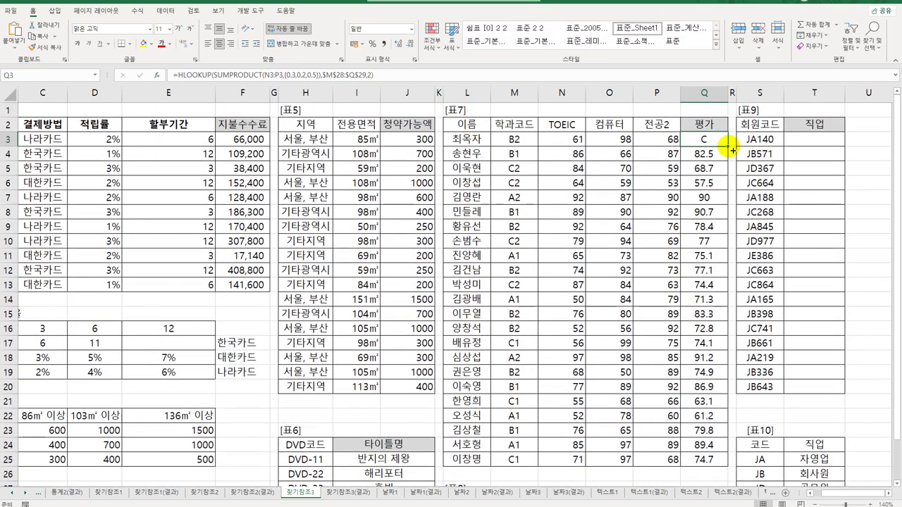
double_click(733, 152)
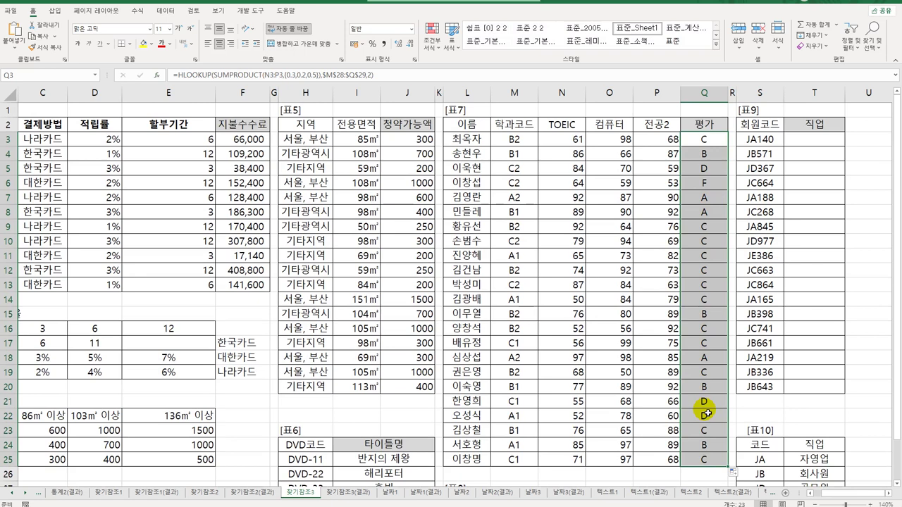
click(708, 139)
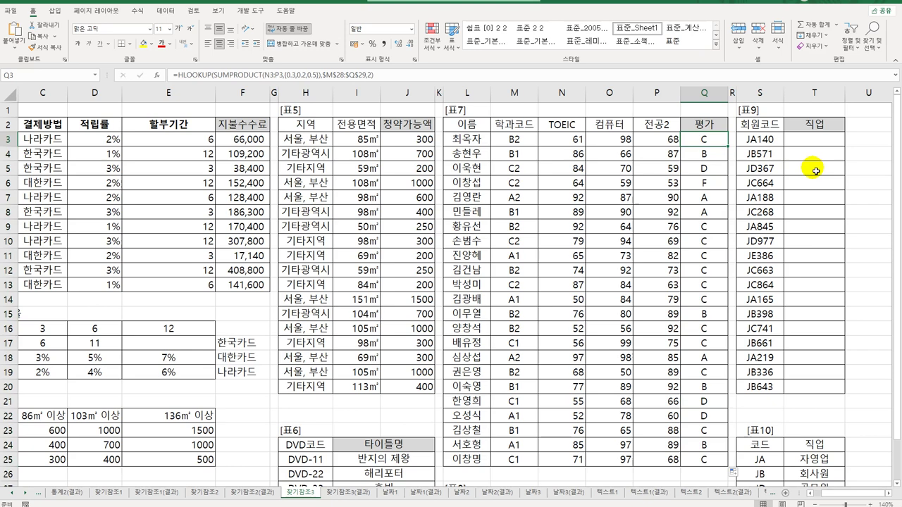
Step: Compare the 회원코드 values in 표9 with the 코드 and 직업 columns of 표10
click(830, 144)
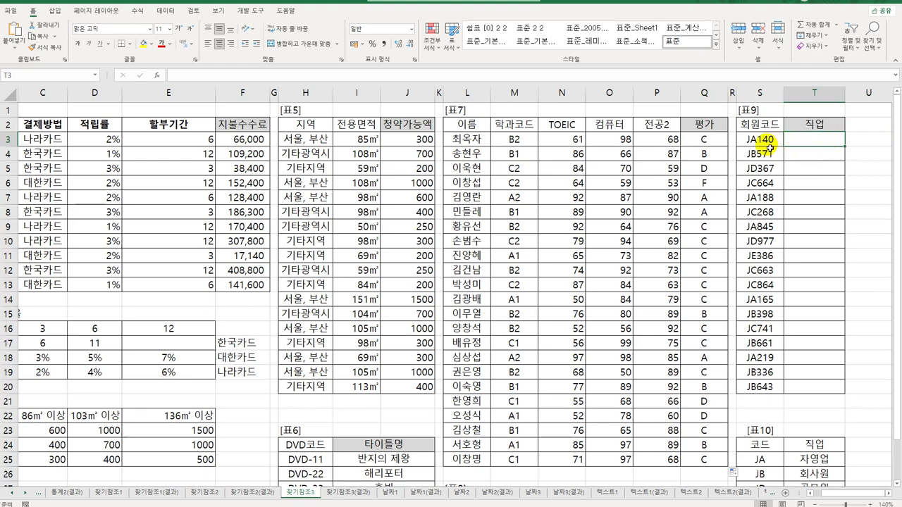
scroll(783, 313, down, 3)
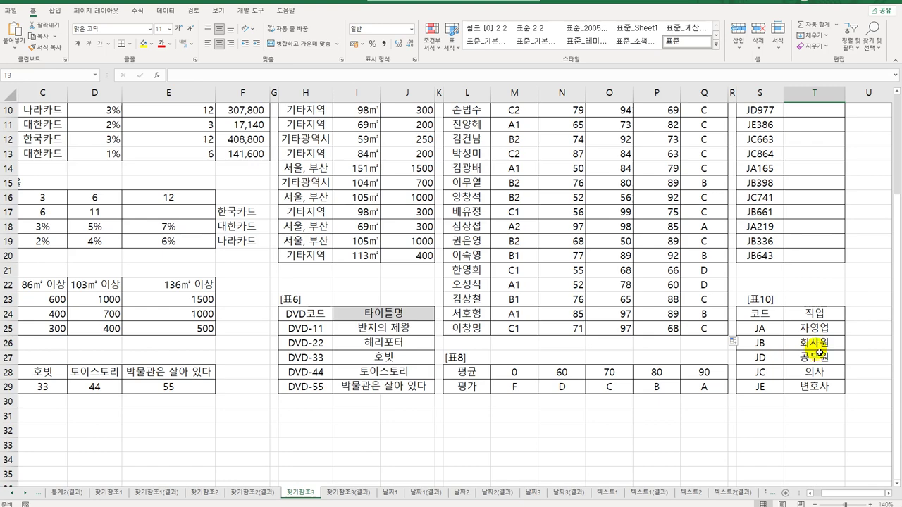
scroll(819, 353, up, 3)
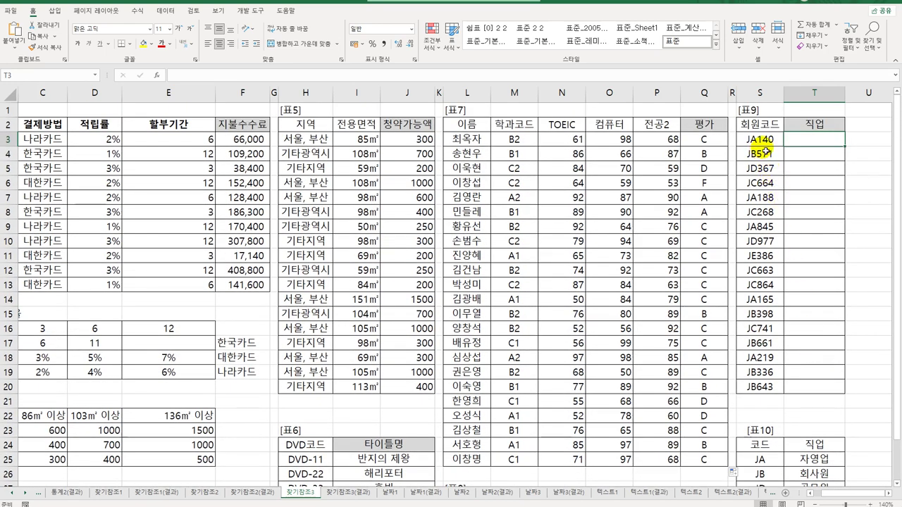
scroll(787, 362, down, 3)
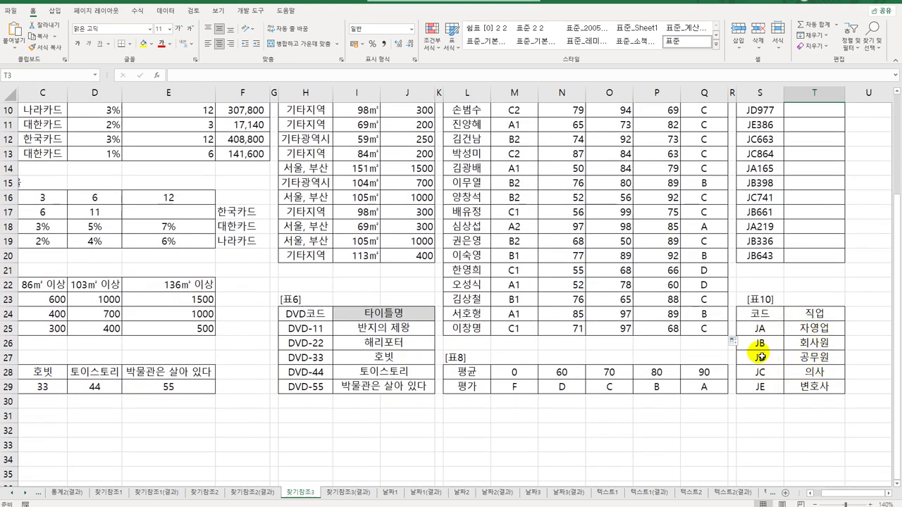
scroll(814, 387, up, 3)
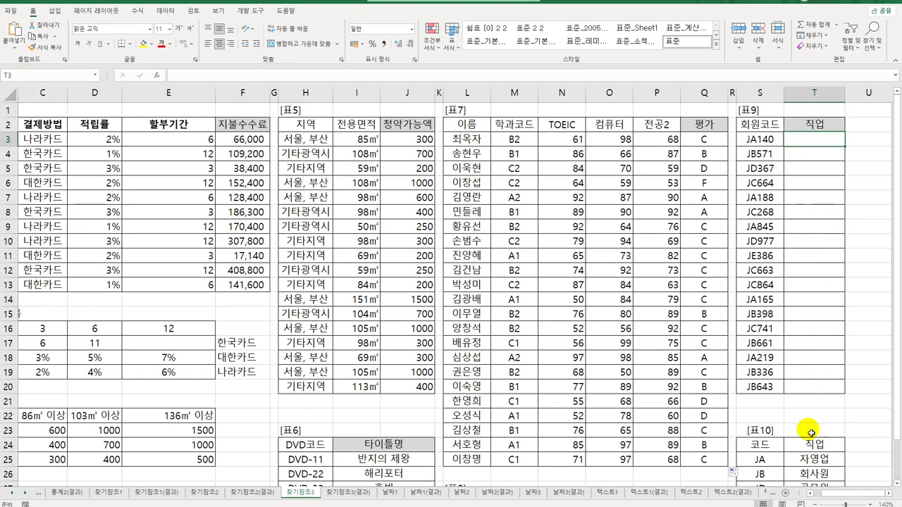
scroll(785, 388, down, 3)
drag(760, 328, 794, 397)
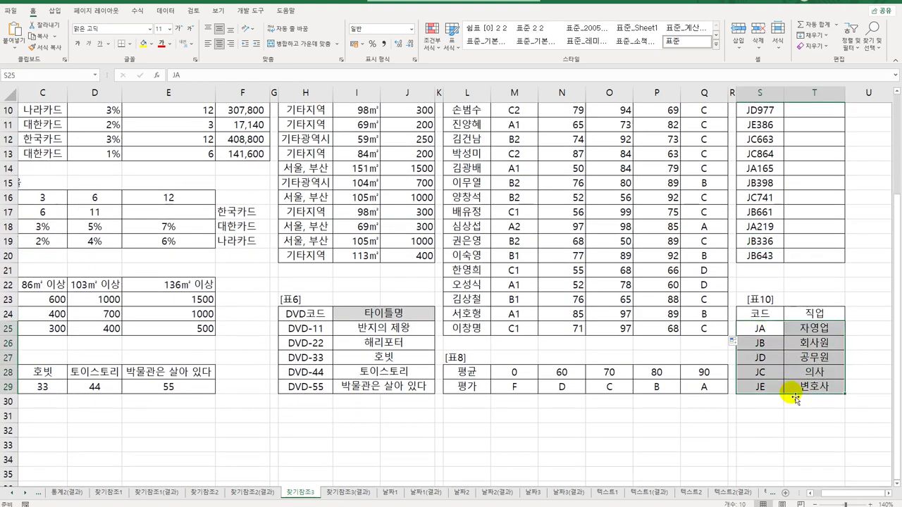
scroll(794, 397, up, 3)
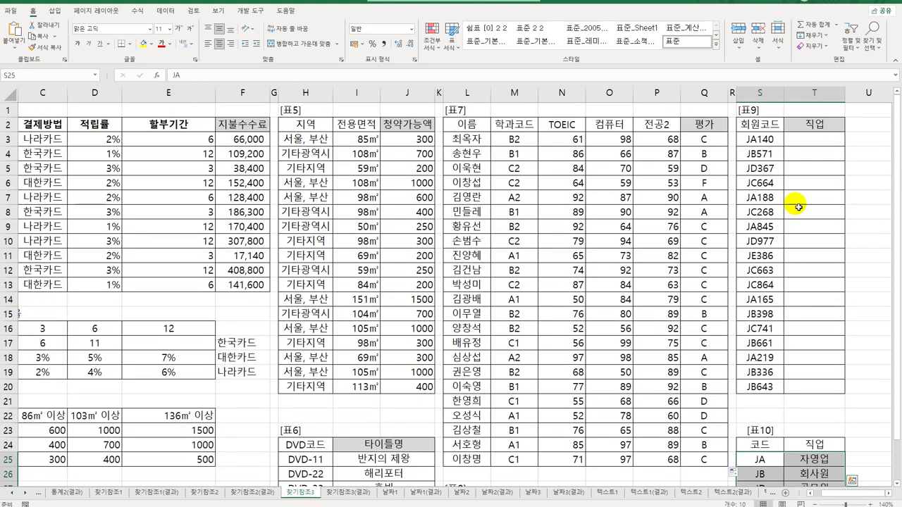
click(802, 143)
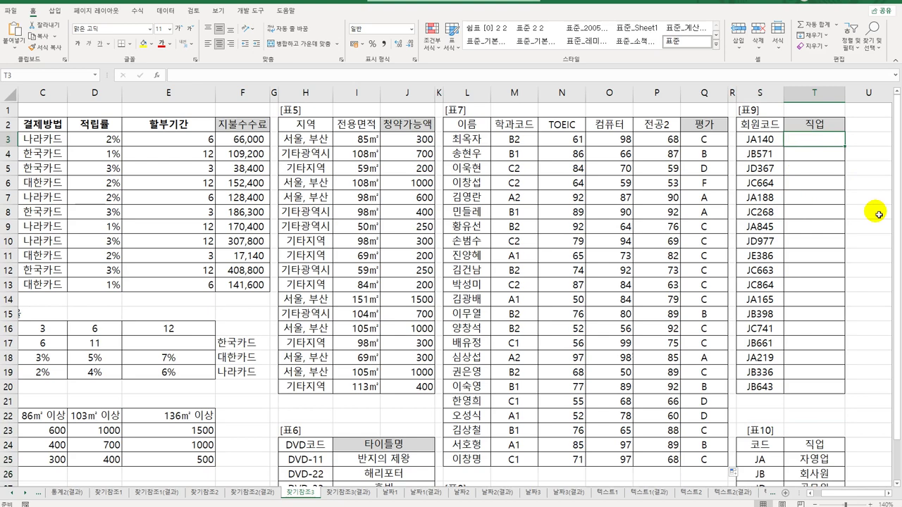
scroll(874, 282, down, 3)
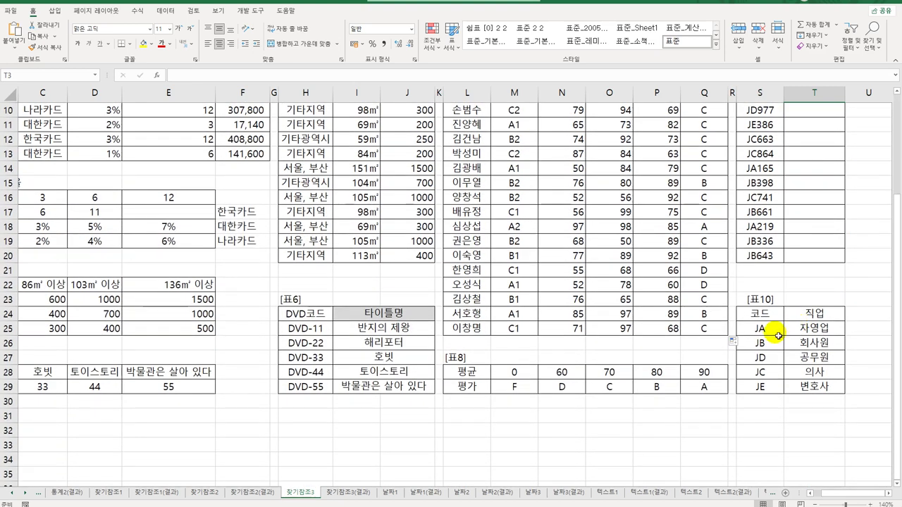
drag(771, 328, 779, 385)
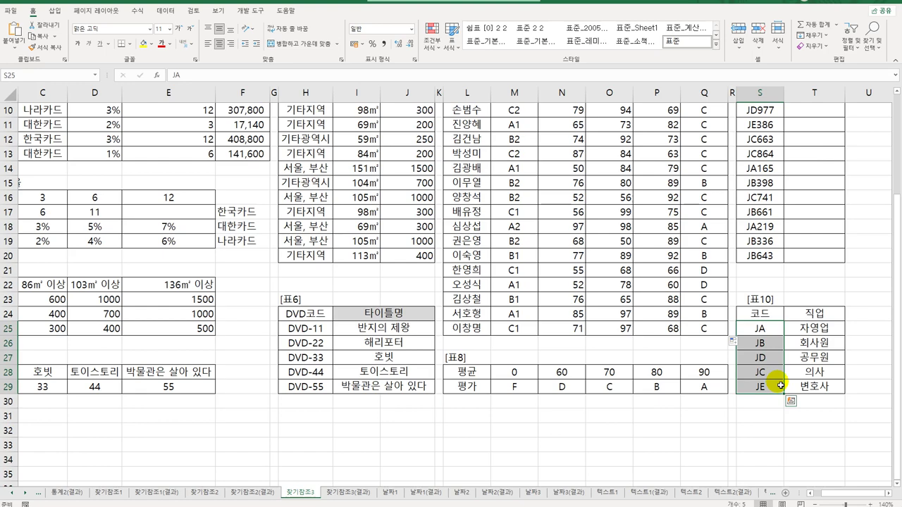
scroll(779, 373, up, 3)
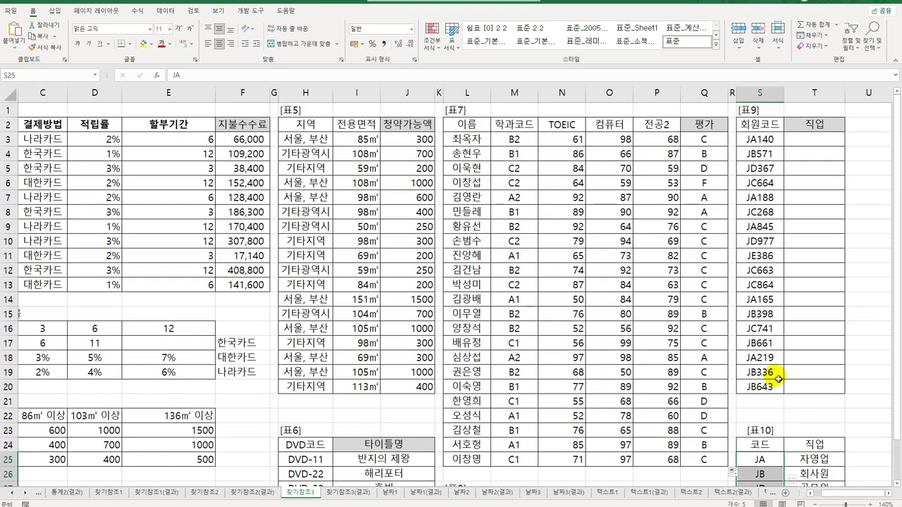
Step: Enter =LEFT(S3,2) in T3 to extract the first two characters of 회원코드, and fill the formula down to T20
click(814, 138)
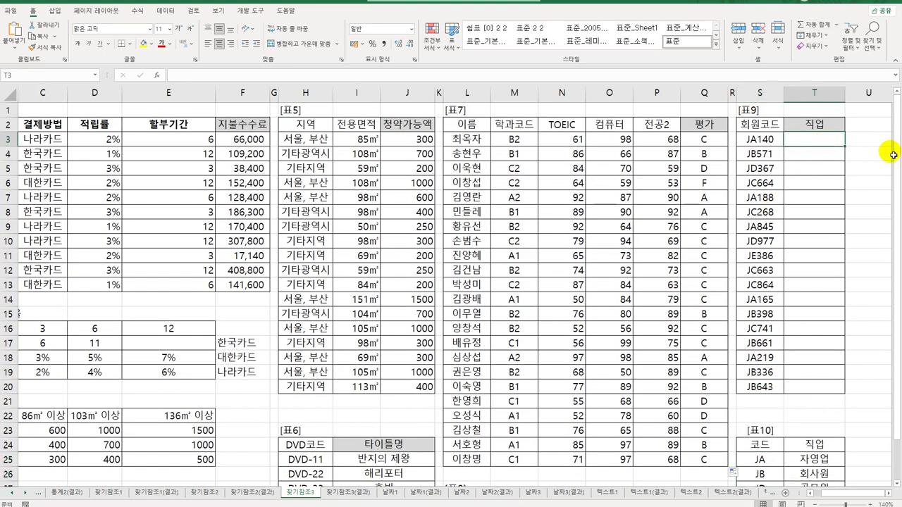
text(=le)
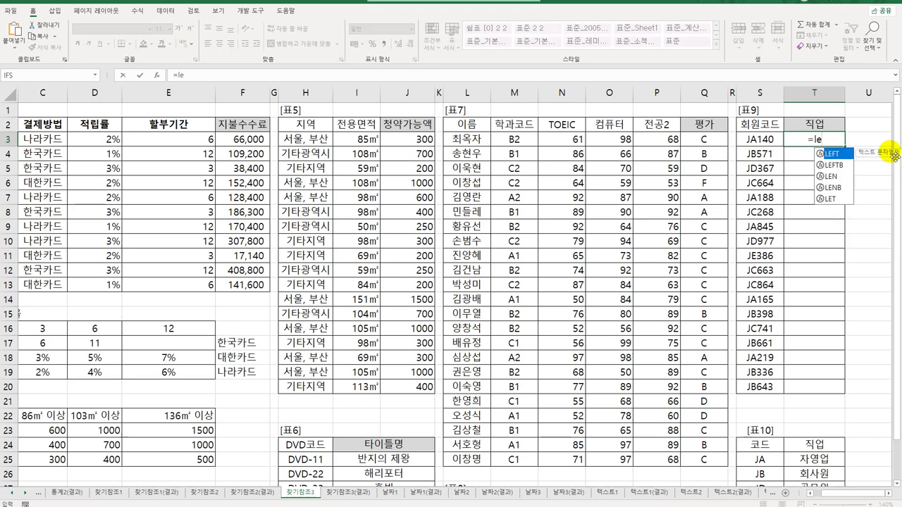
key(Tab)
key(Left)
text(,2))
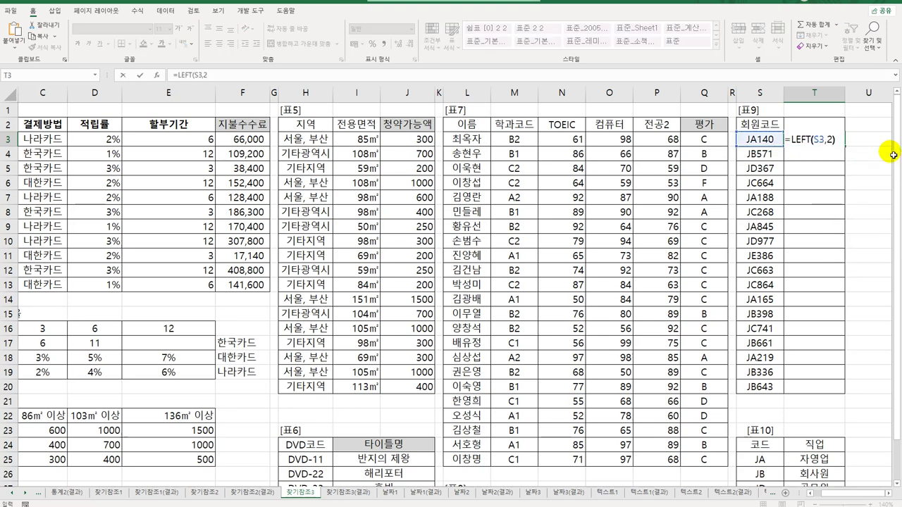
key(Return)
click(821, 139)
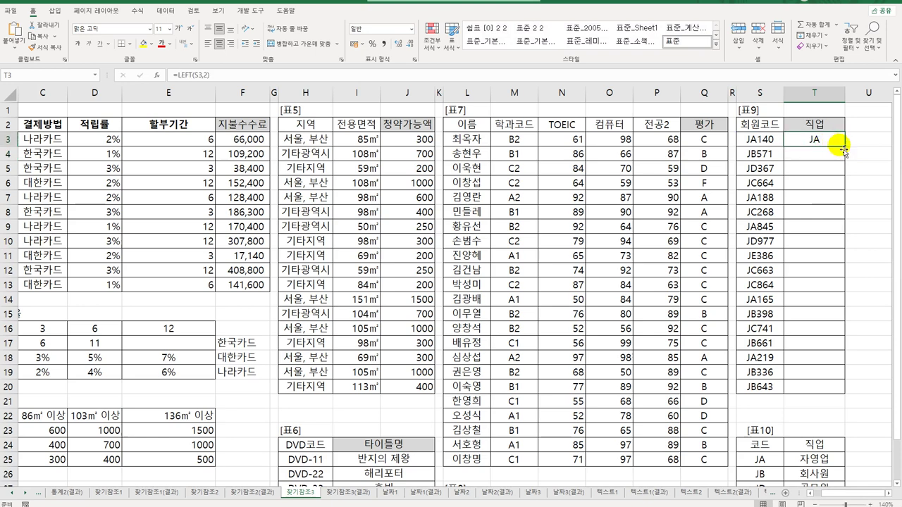
double_click(845, 146)
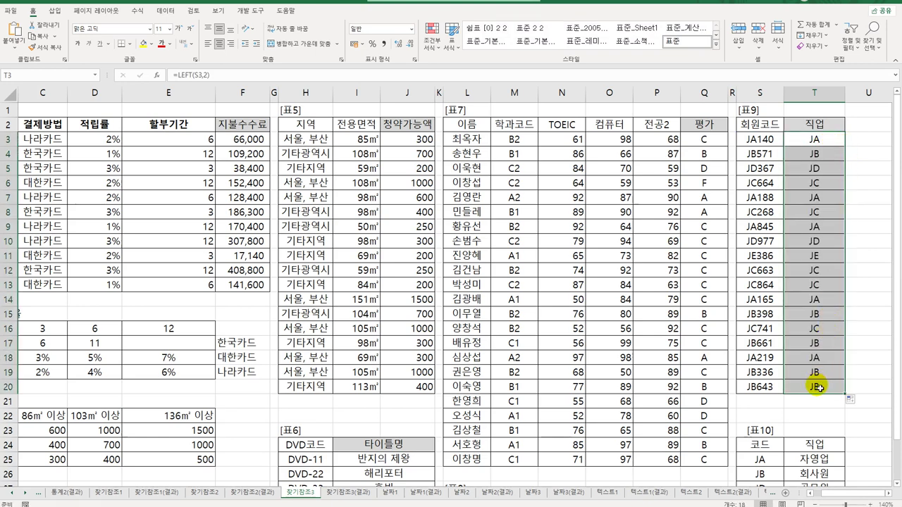
Step: Nest T3's LEFT formula as the lookup value of a VLOOKUP function and open the VLOOKUP function arguments
double_click(811, 139)
key(Left)
key(Left)
key(Left)
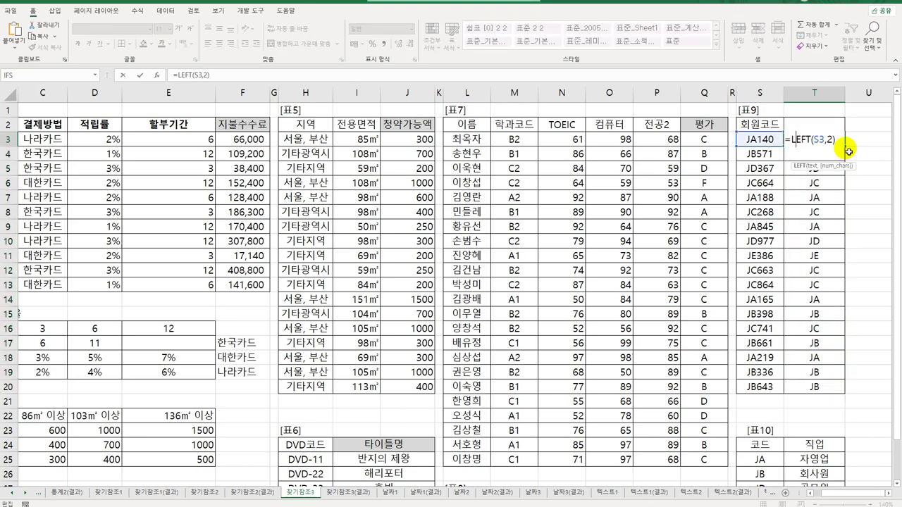
text(VLOOKUP()
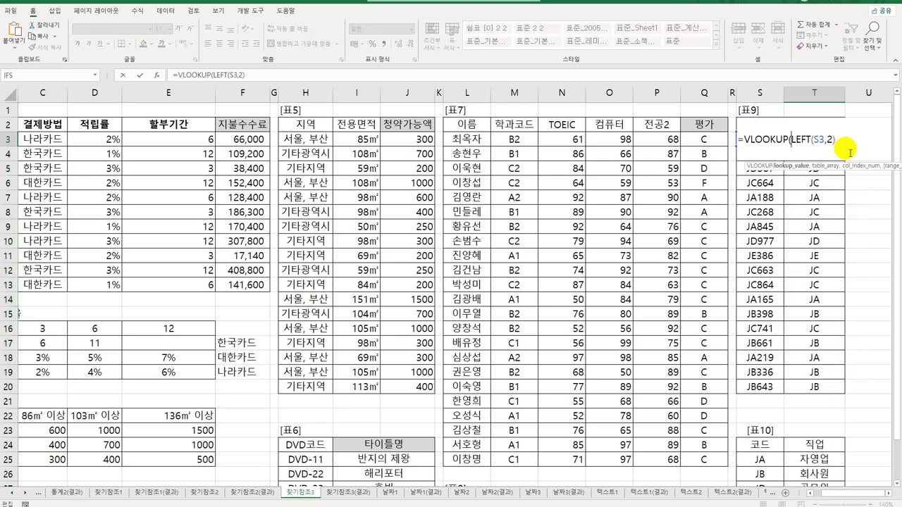
click(156, 75)
Step: Set VLOOKUP's table array to 표10's 코드 and 직업 data as the absolute range $S$25:$T$29
click(240, 255)
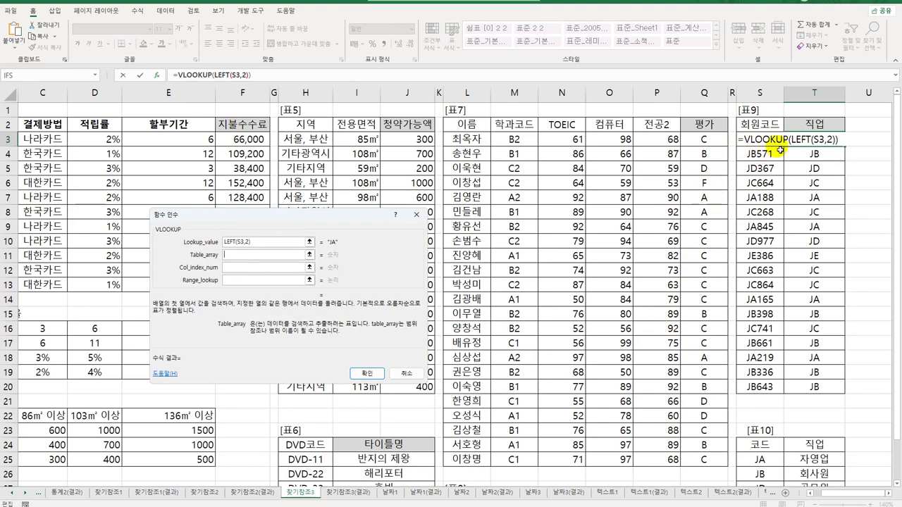
scroll(722, 412, down, 3)
drag(764, 331, 815, 391)
key(F4)
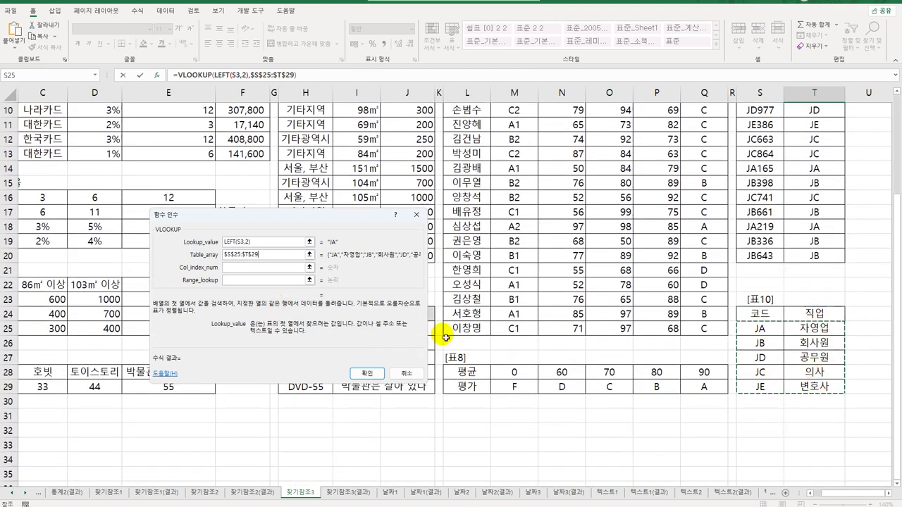
Step: Complete T3's VLOOKUP with column index 2 and range lookup 0, and fill the formula down to T20
click(276, 270)
text(2)
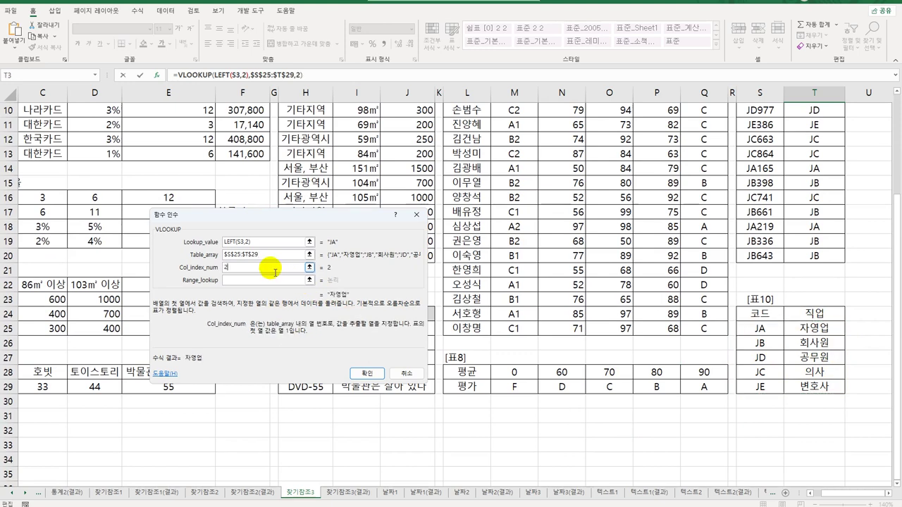
click(273, 281)
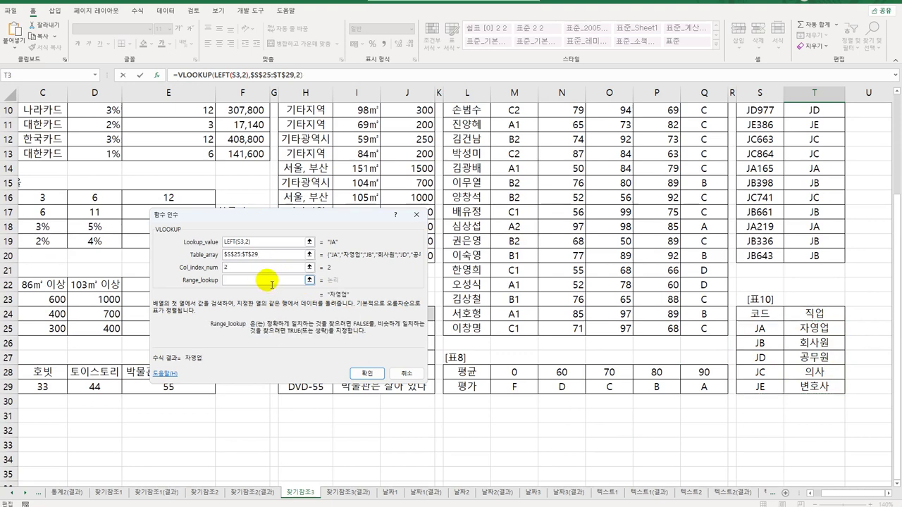
text(0)
click(368, 374)
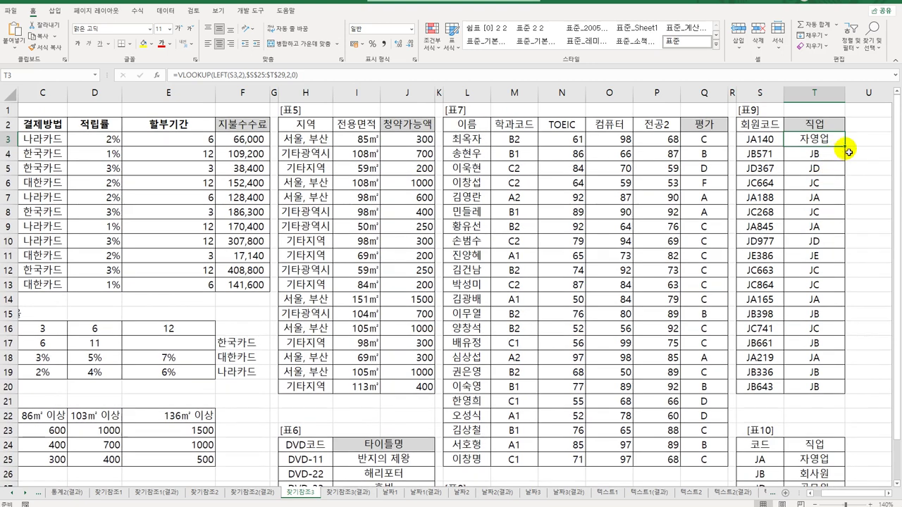
drag(849, 151, 819, 400)
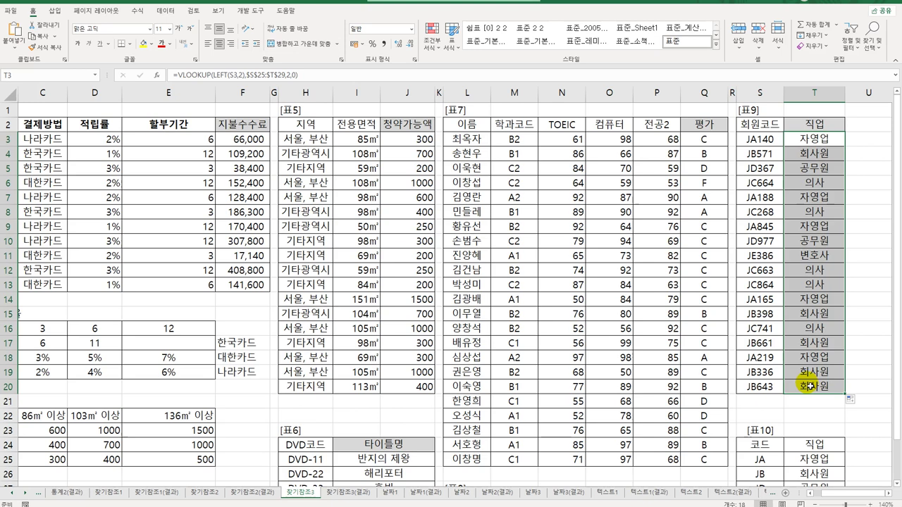
Step: Extend T3's VLOOKUP formula with &"("& followed by the start of a CHOOSE function
double_click(821, 140)
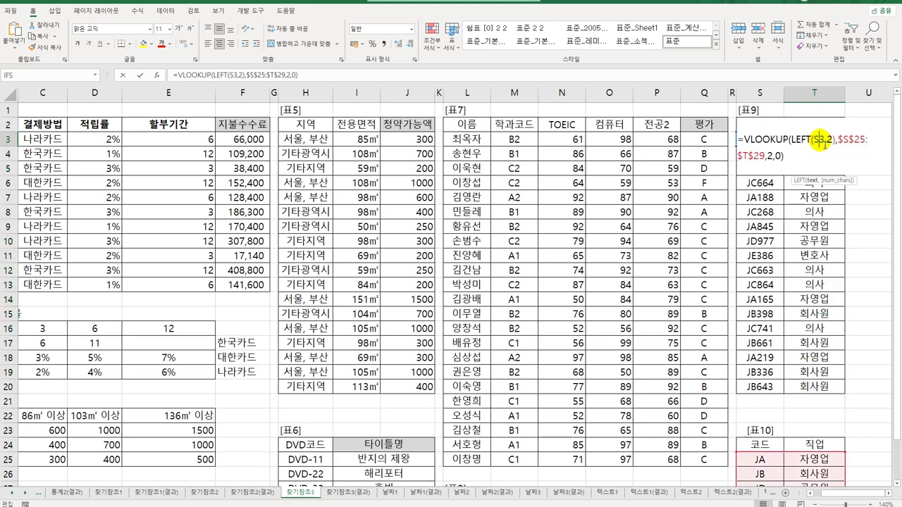
click(789, 158)
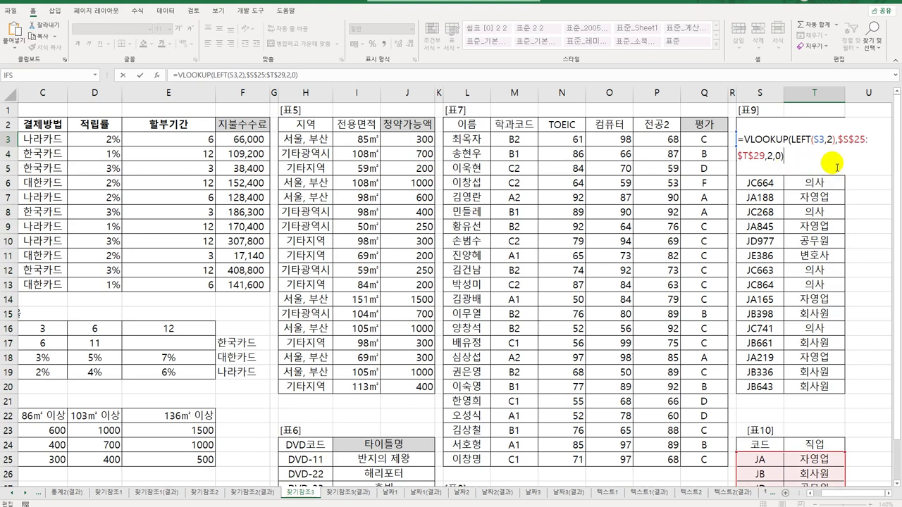
text(&")
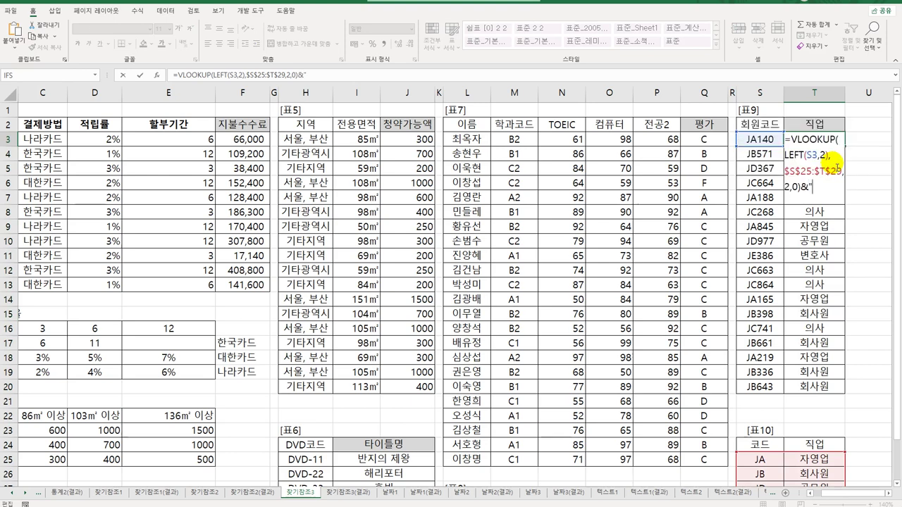
text(("&CHOOSE()
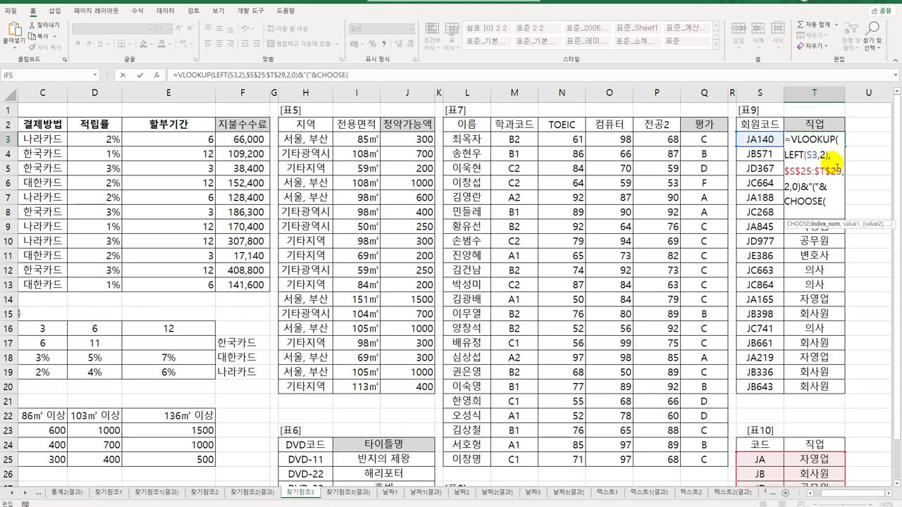
Step: Enter MOD(RIGHT(S3,3),4)+1 as the index number of the CHOOSE function in T3, and review the MOD part
text(mod()
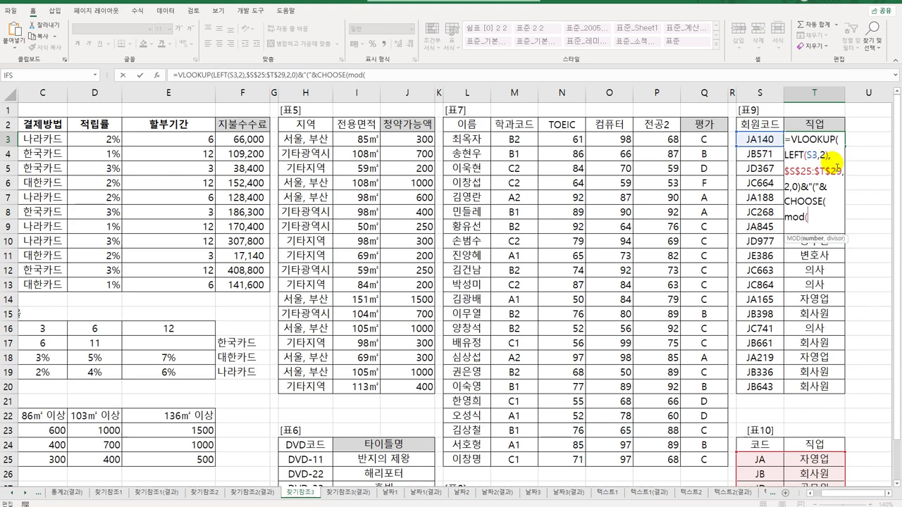
text(RIGHT()
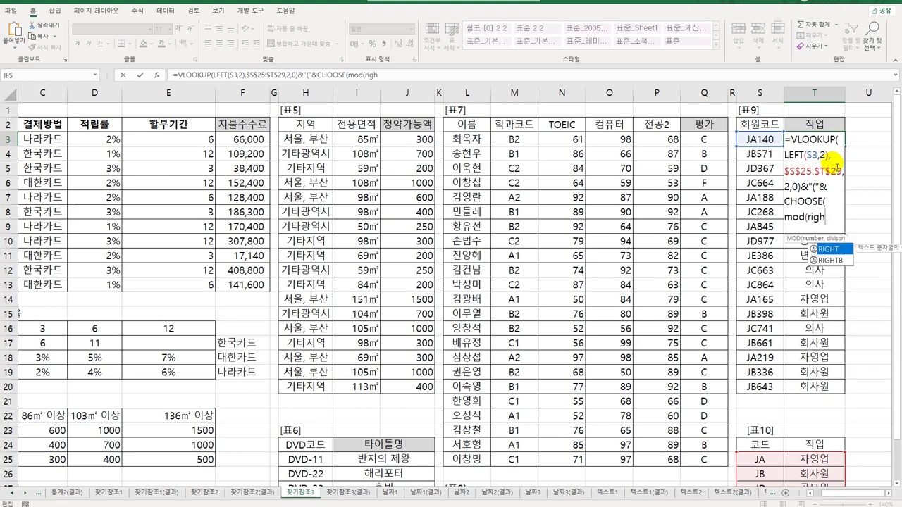
click(755, 139)
text(,)
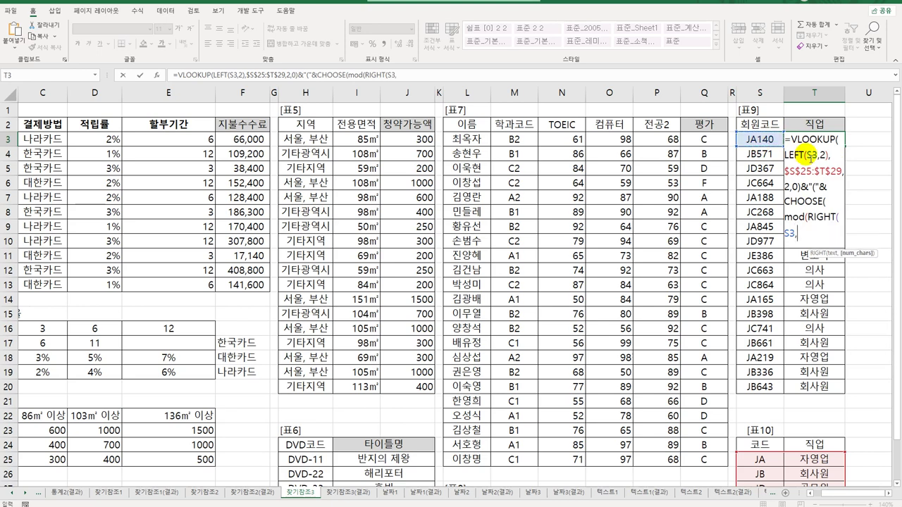
text(3))
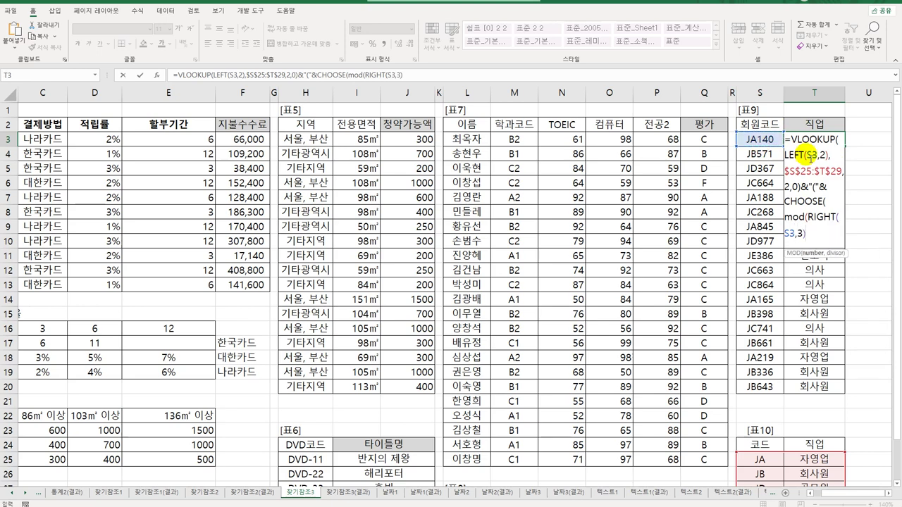
text(,4)+1)
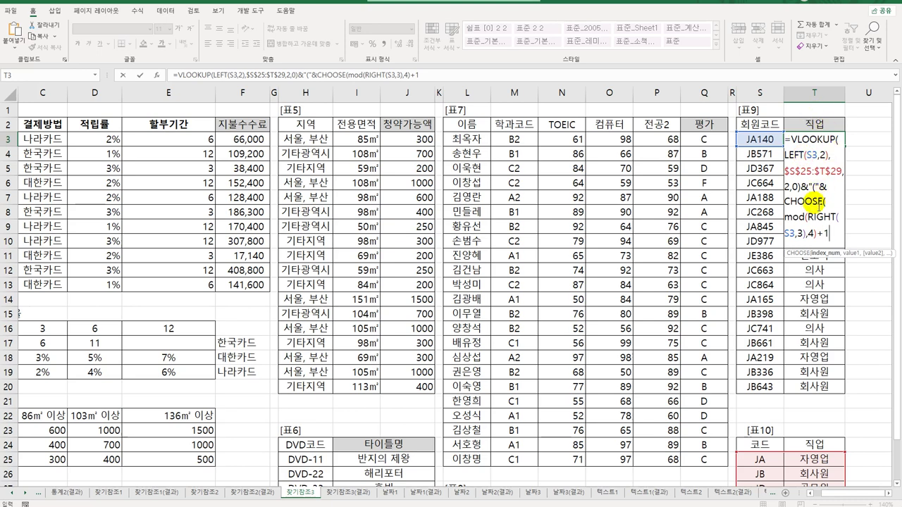
drag(784, 217, 824, 238)
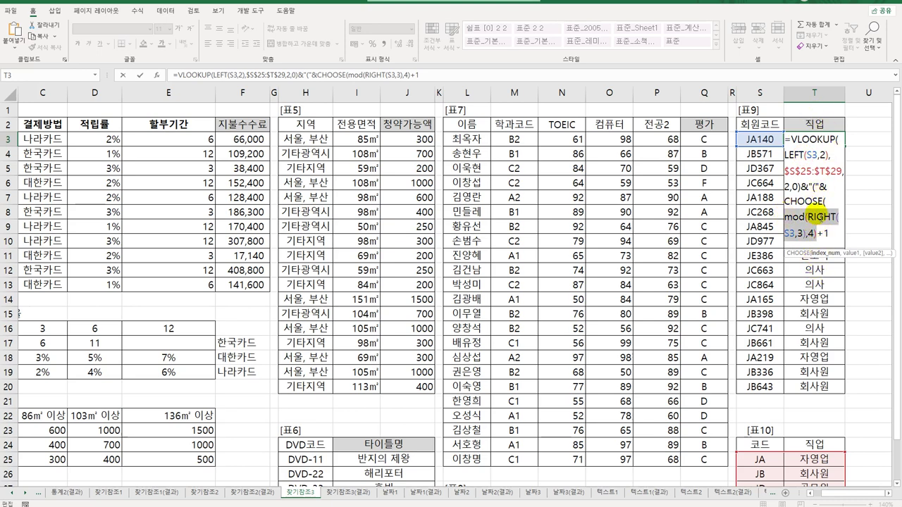
click(836, 236)
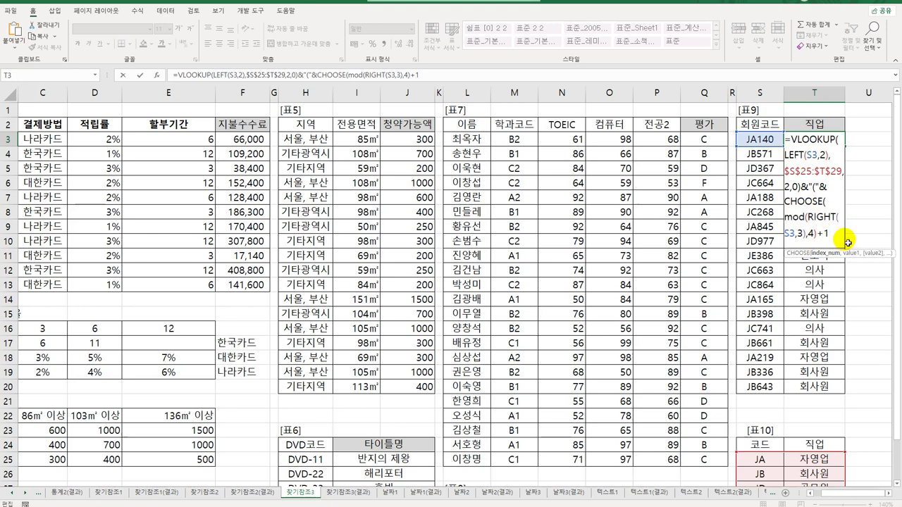
Step: Supply "동부", "서부", "남부" and "북부" as the four values of the CHOOSE function in T3
text(,)
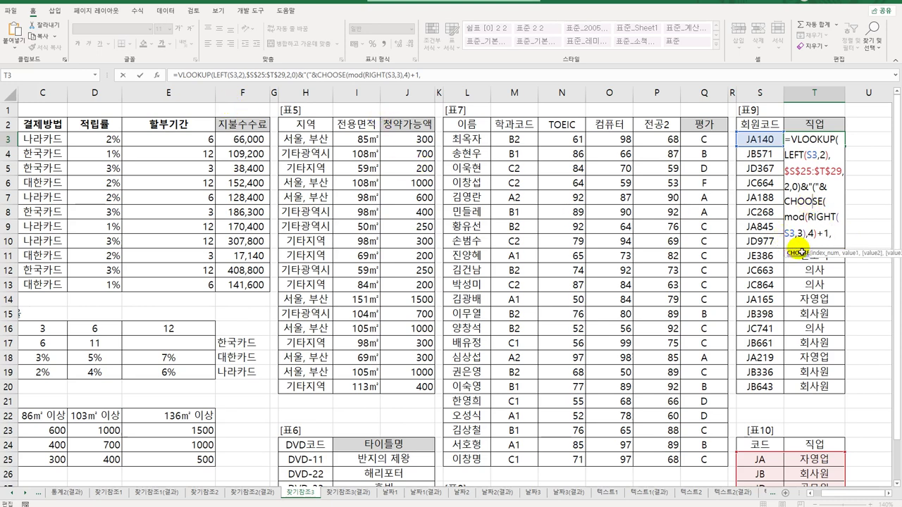
click(158, 75)
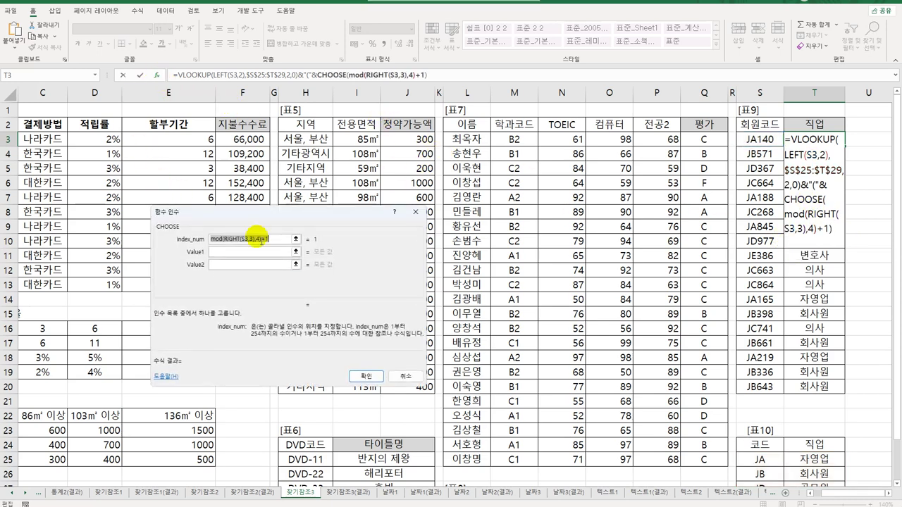
click(240, 252)
click(258, 238)
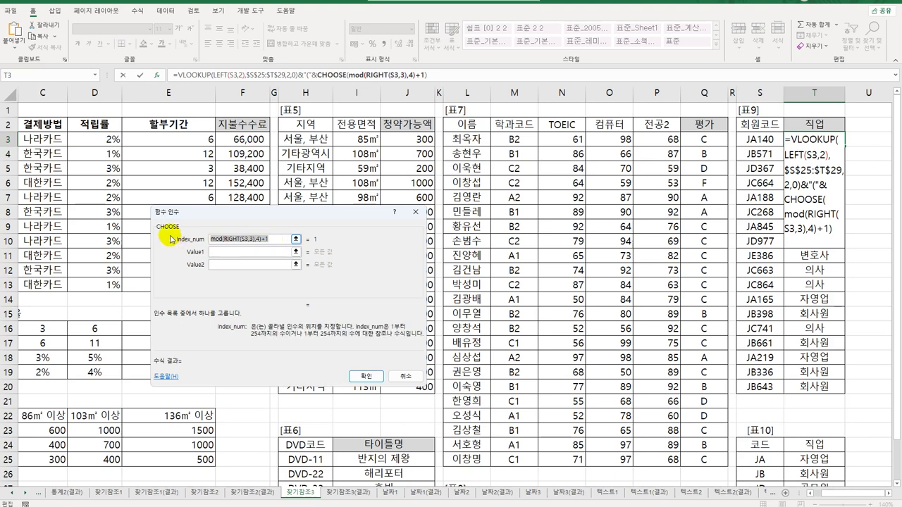
click(270, 254)
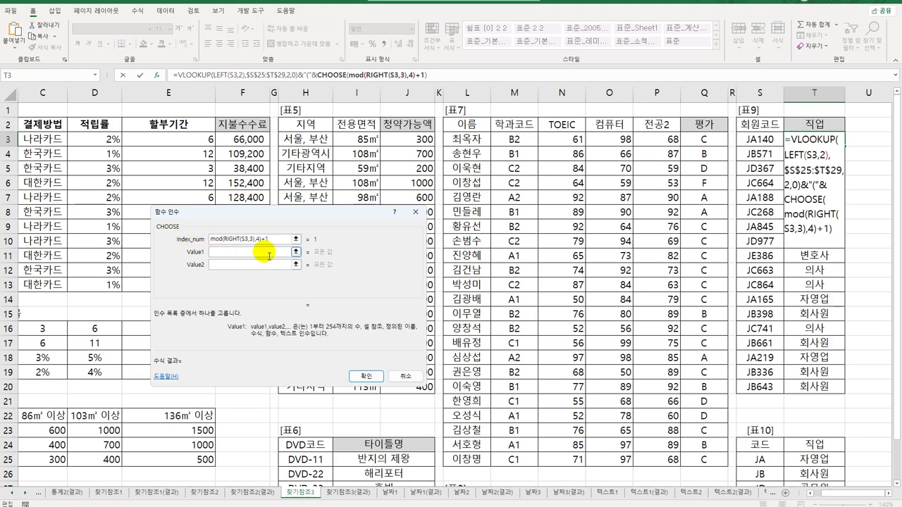
text(동부)
key(Tab)
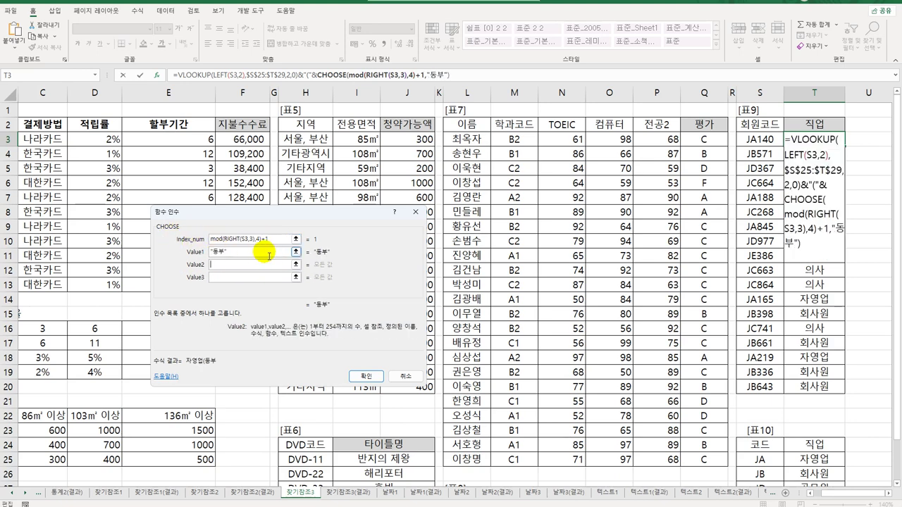
text(서부)
key(Tab)
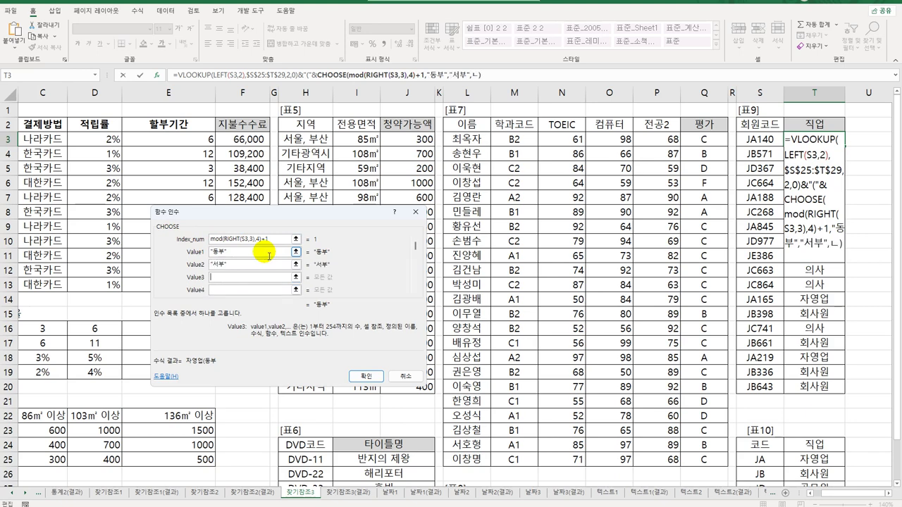
text(남부)
key(Tab)
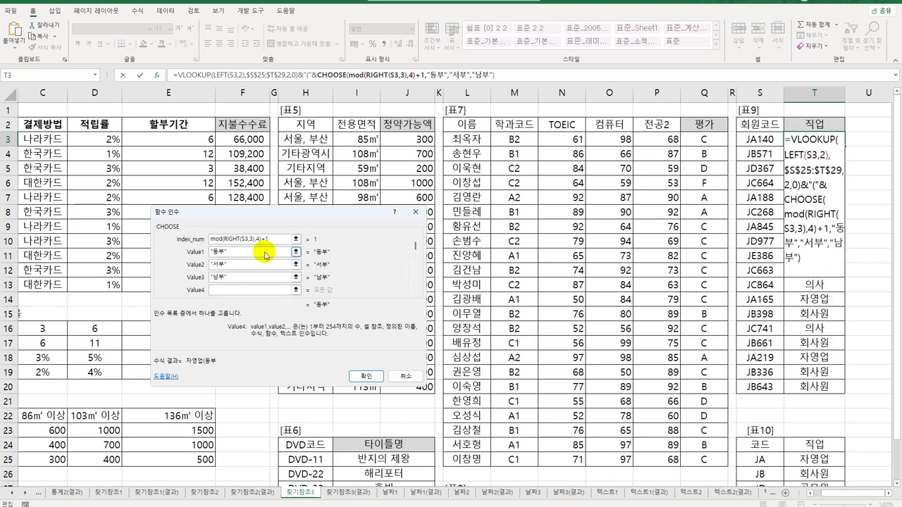
text(북부)
key(Tab)
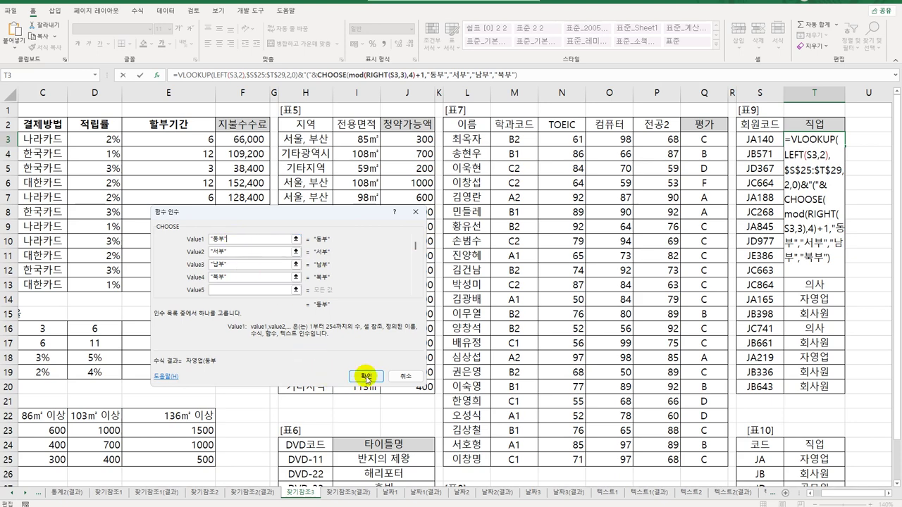
click(365, 376)
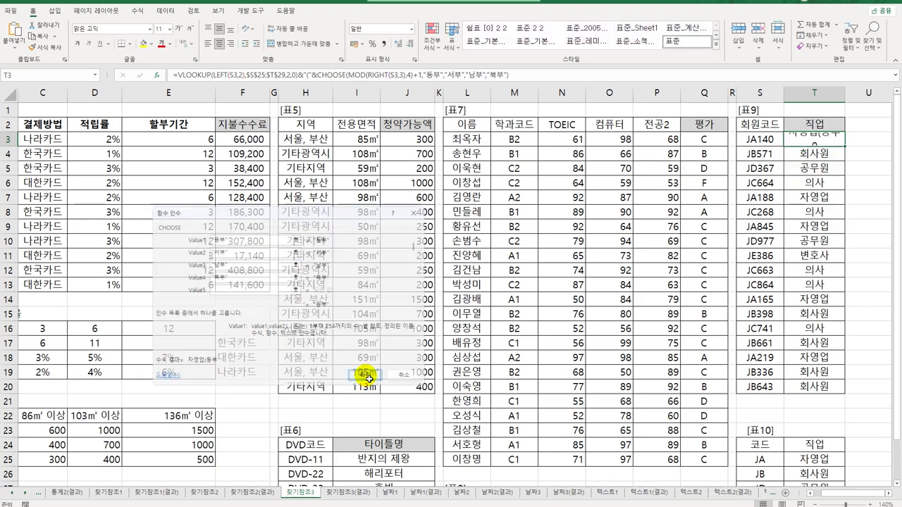
Step: Append &")" to the end of T3's formula and fill the completed formula down to T20
double_click(837, 141)
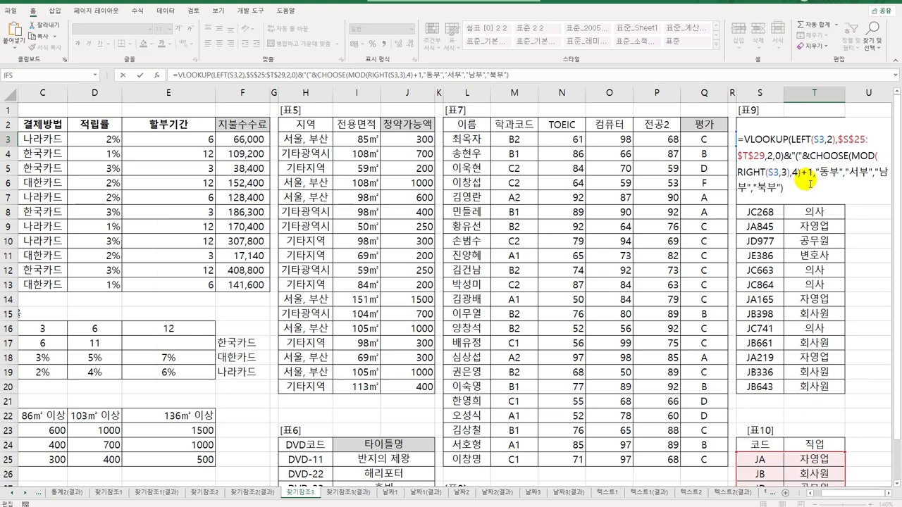
text(&"))
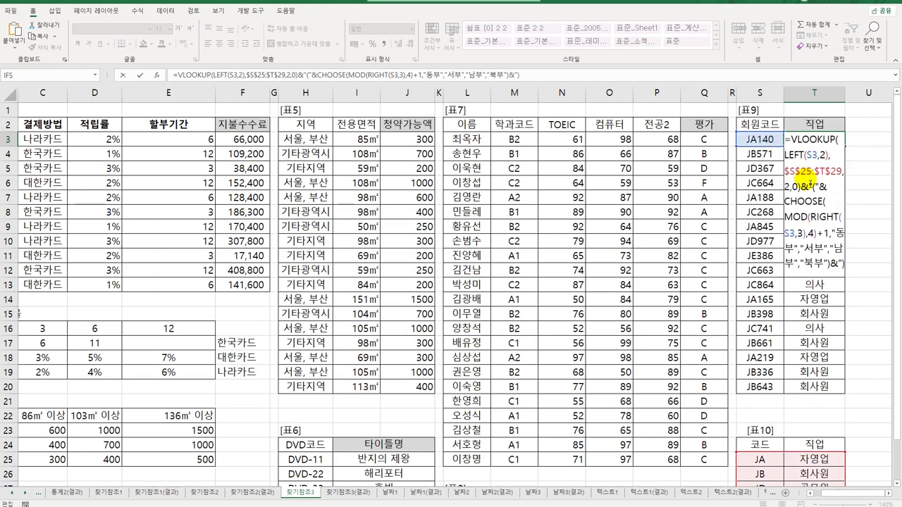
text(")
key(Return)
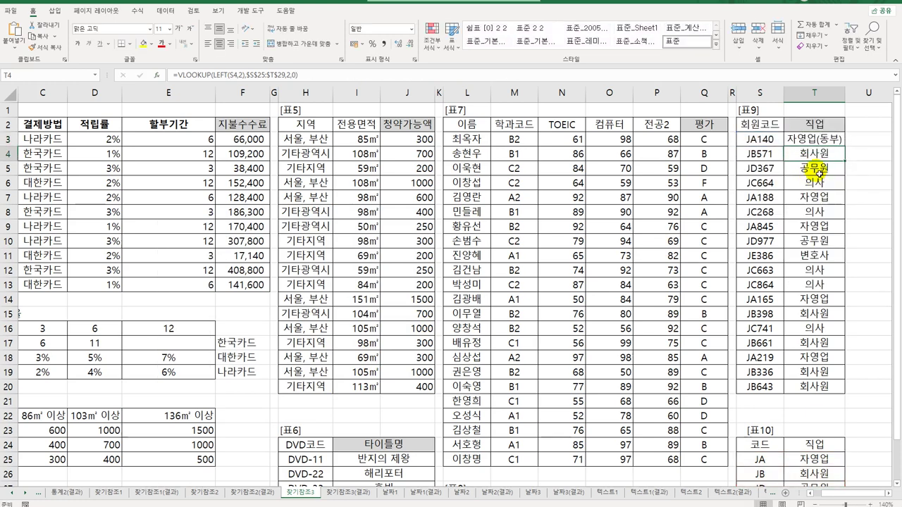
click(829, 143)
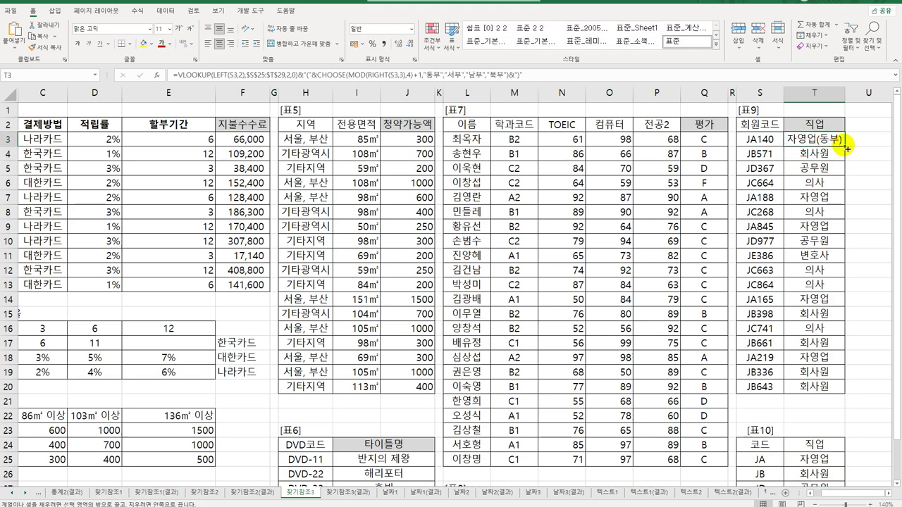
double_click(843, 145)
click(842, 141)
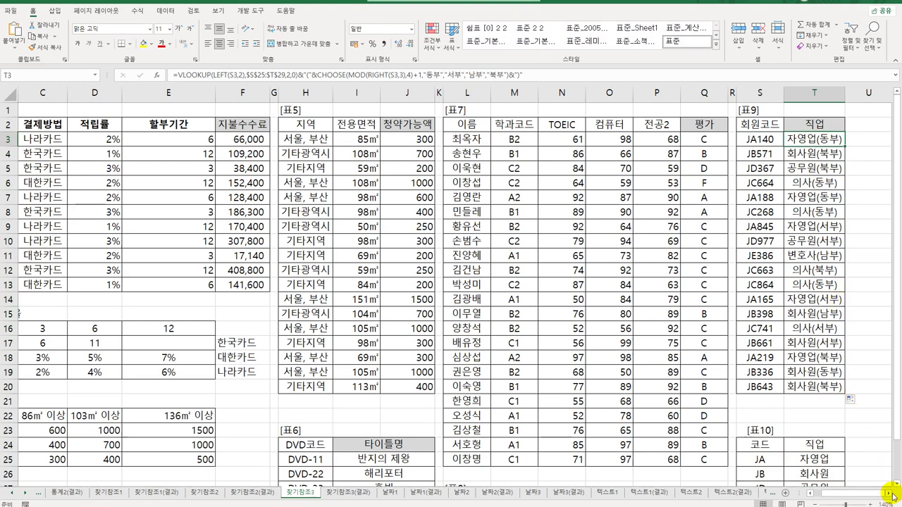
Step: Enter =RIGHT(S3,3) in U3 beside 표9 as a helper formula and fill it down to U20
click(893, 496)
click(893, 496)
click(771, 141)
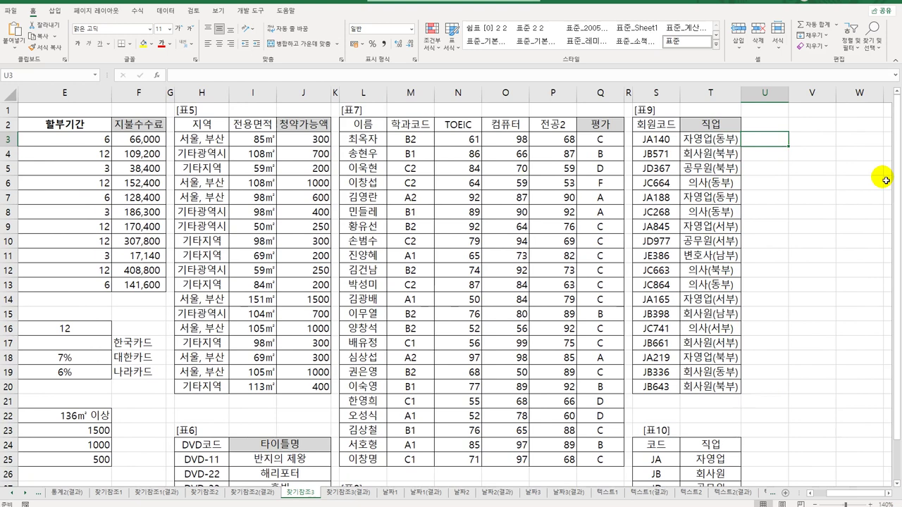
text(=)
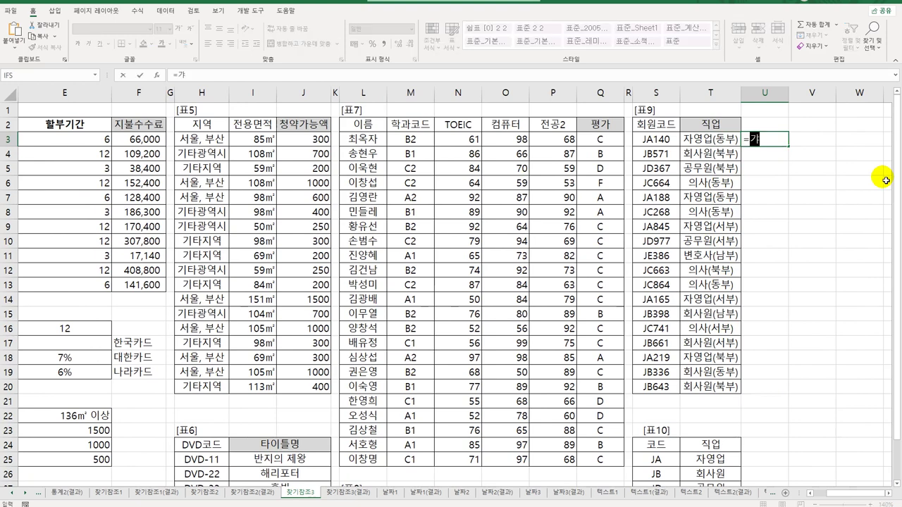
text(ri)
key(Tab)
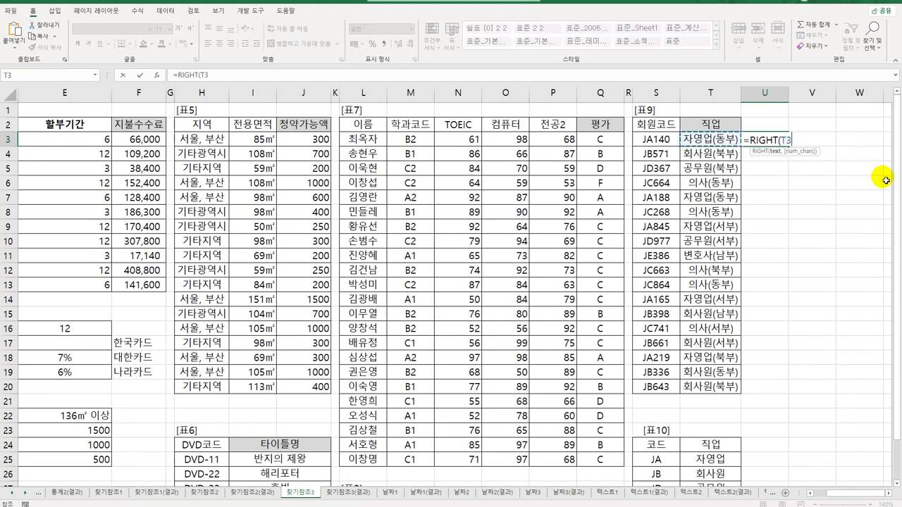
key(Left)
key(Left)
text(,3))
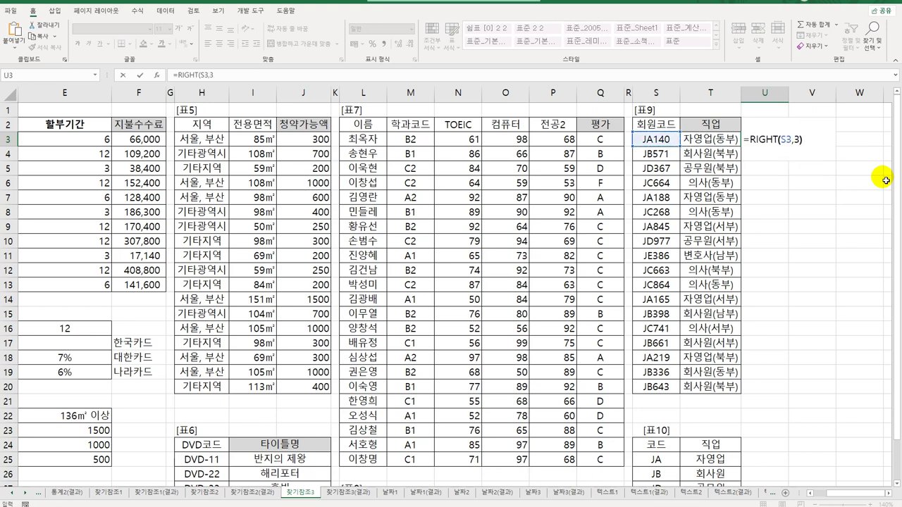
key(Return)
click(771, 140)
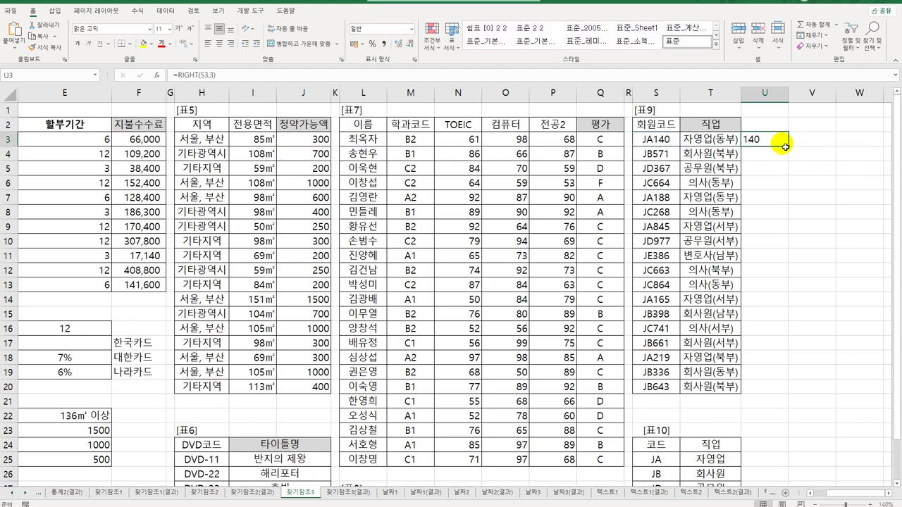
drag(791, 150, 757, 389)
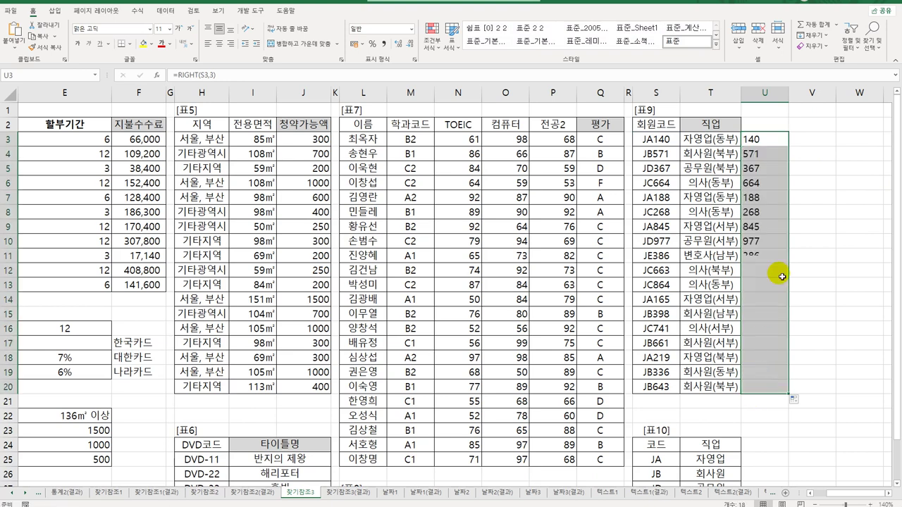
Step: Wrap U3's helper formula in MOD with divisor 4 and fill it down to U20
double_click(745, 140)
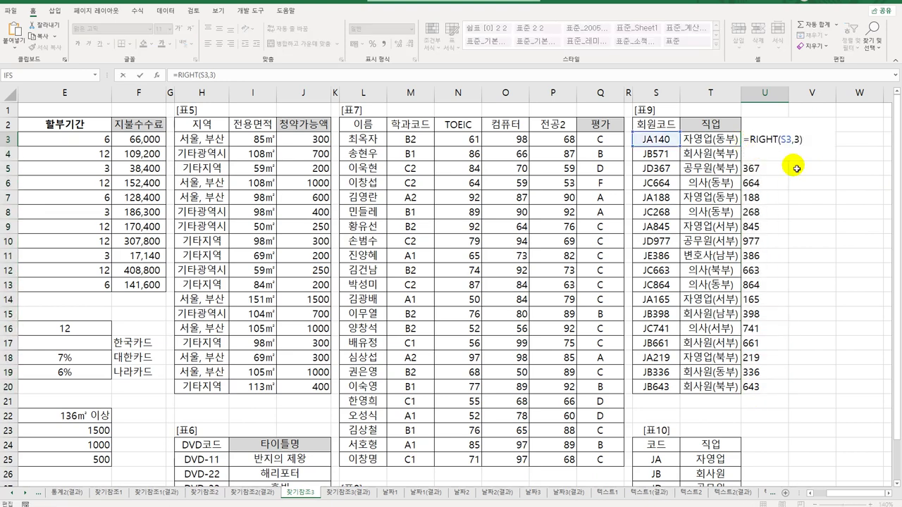
text(MOD()
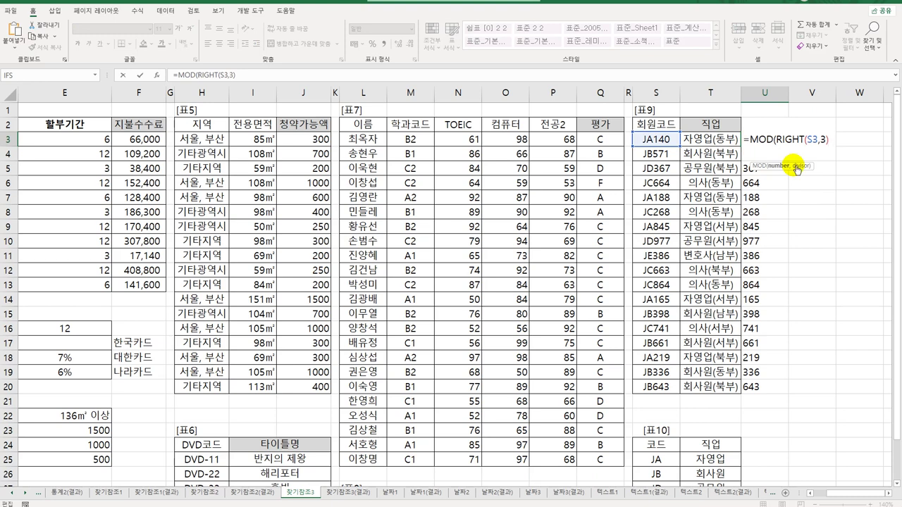
text(,4))
key(Return)
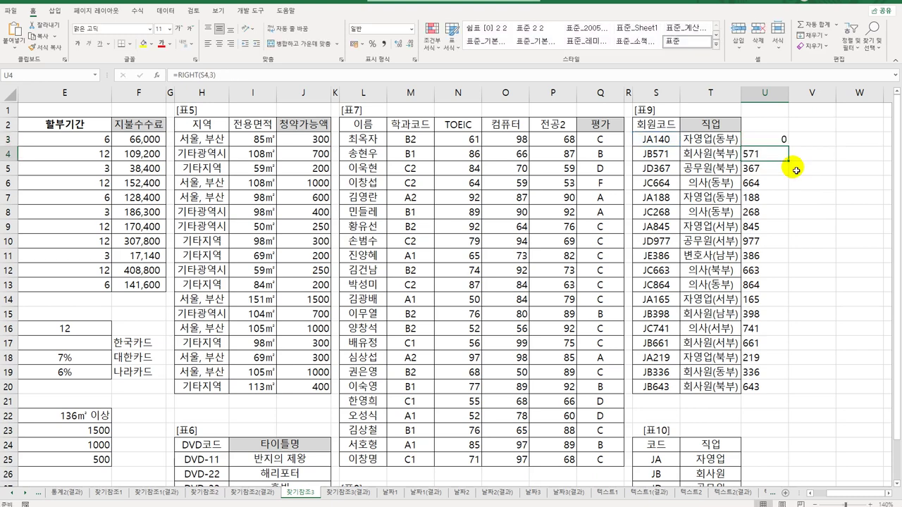
click(782, 139)
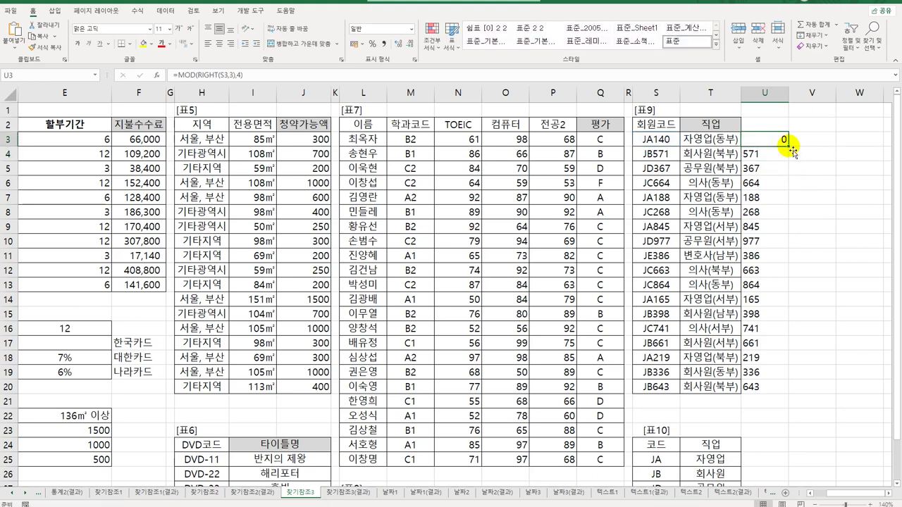
double_click(792, 149)
click(772, 135)
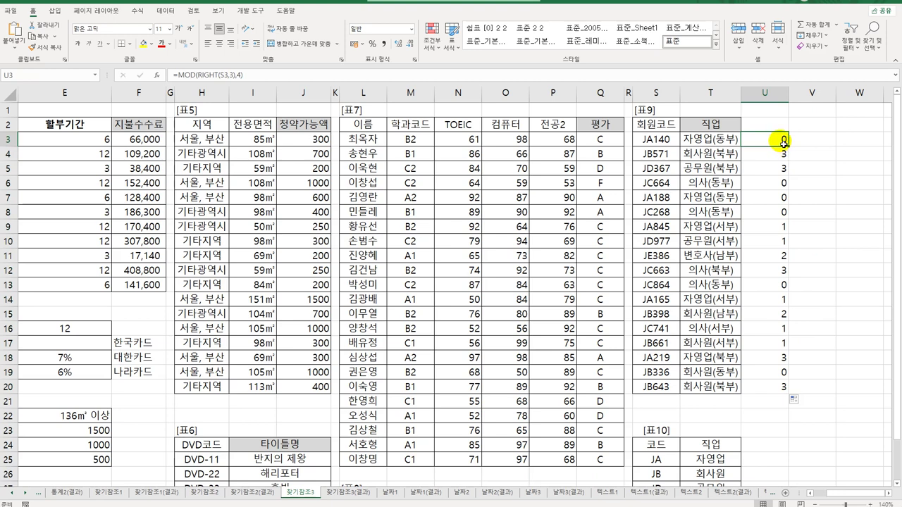
Step: Add +1 to the MOD formula in U3 and fill it down to U20
double_click(782, 141)
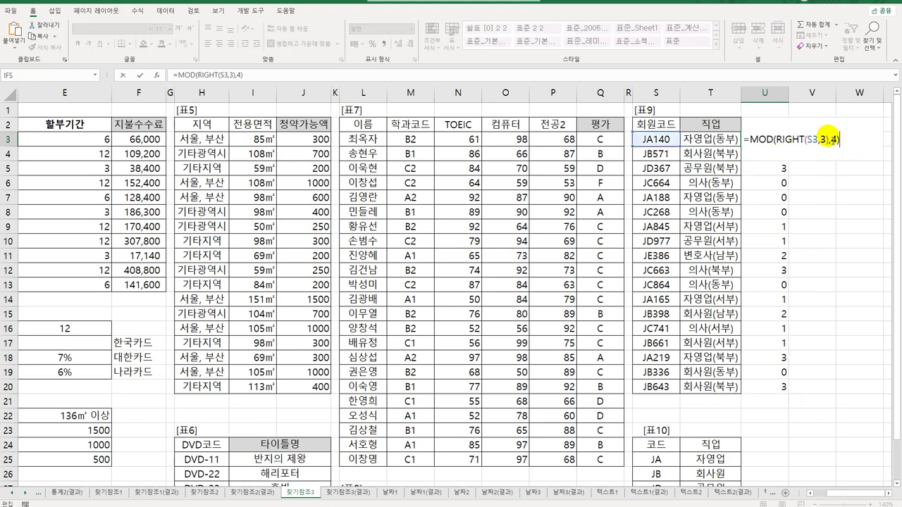
text(+1)
click(826, 135)
drag(826, 137, 768, 389)
click(788, 146)
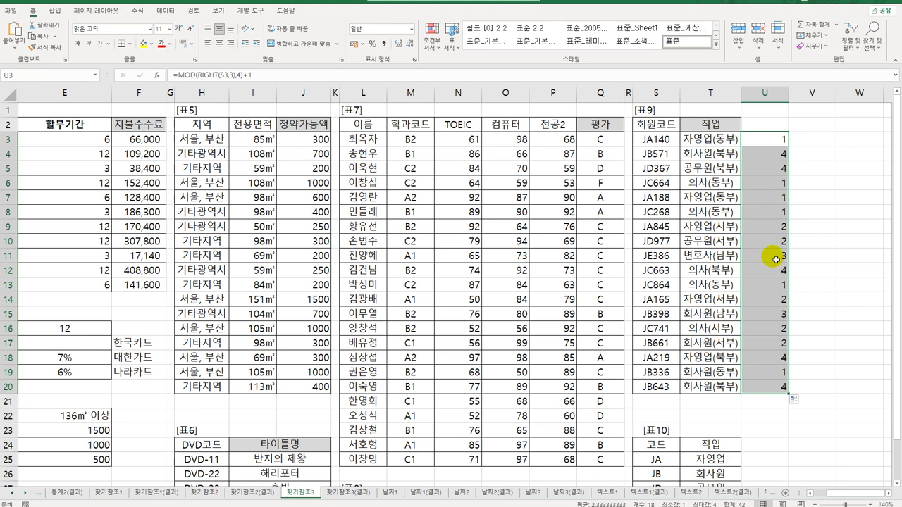
Step: Examine the list of region values in T3's CHOOSE function against the index numbers in column U
double_click(722, 144)
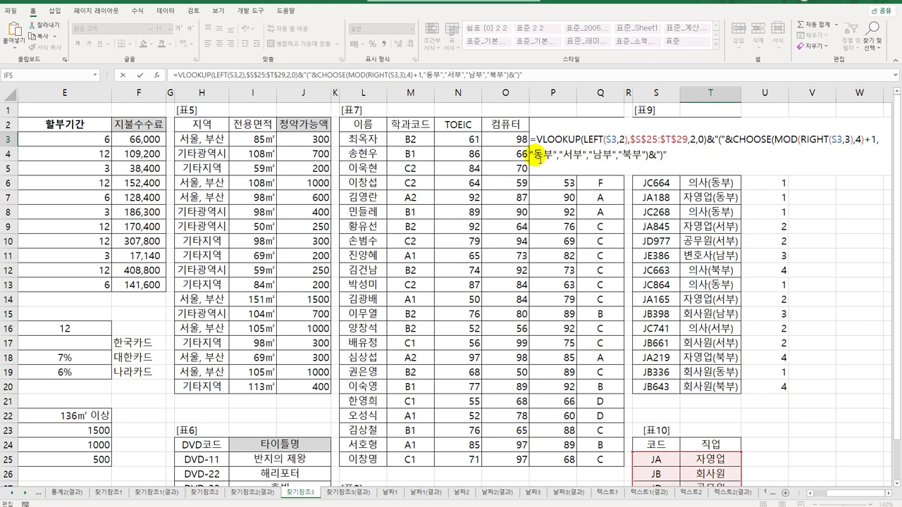
drag(531, 155, 643, 155)
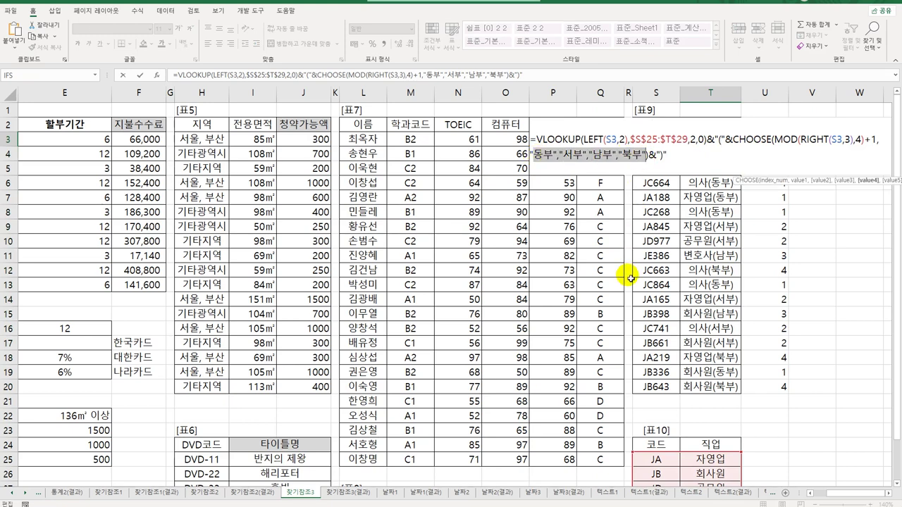
key(Return)
Step: Clear the helper formulas from U3:U20
drag(779, 134, 754, 398)
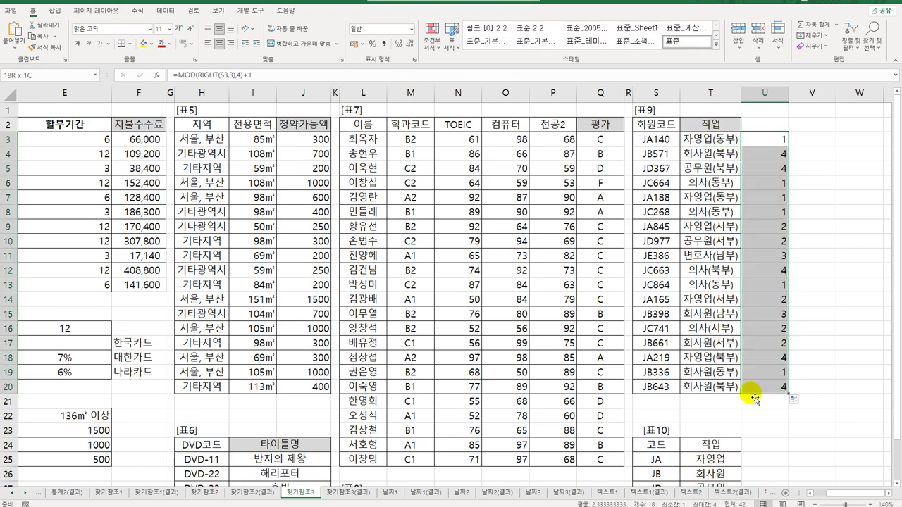
key(Delete)
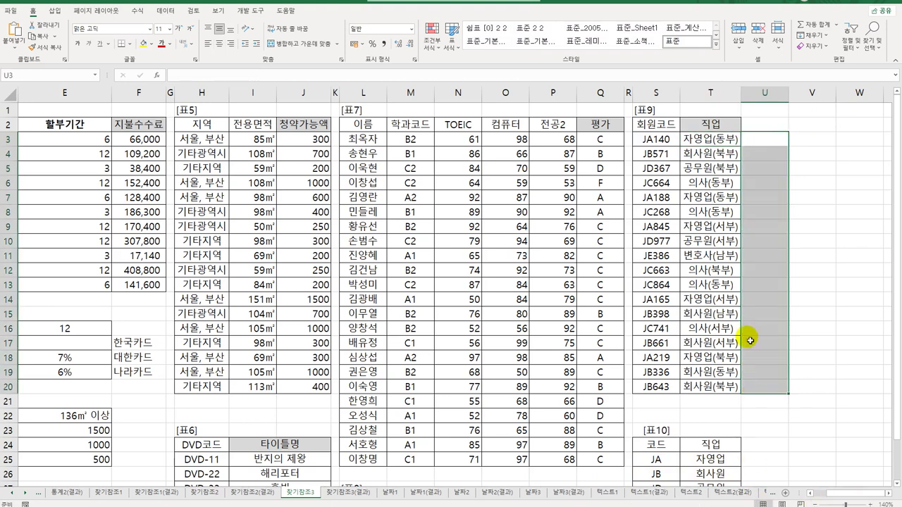
Step: Review the finished formulas for 표9's 직업 in T3, 표1's 지불수수료 in F3 and 표5's 청약가능액 in J3
click(704, 139)
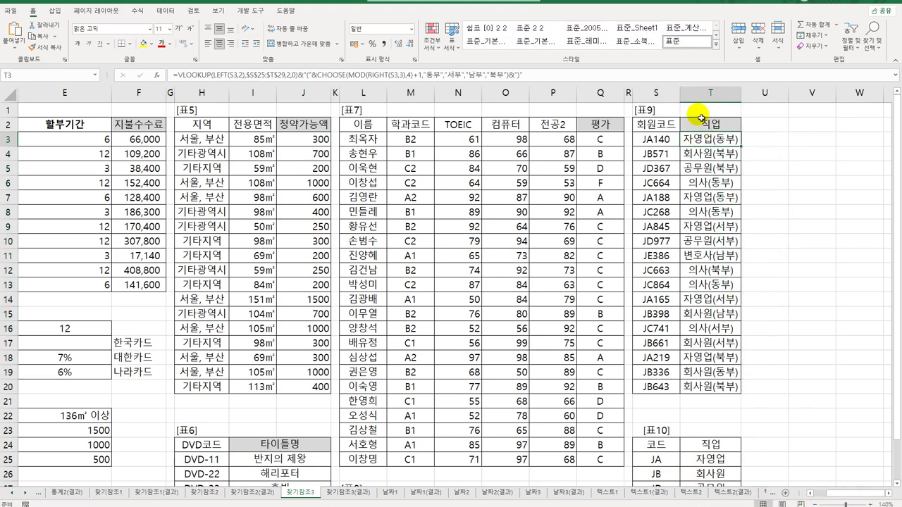
drag(844, 495, 811, 496)
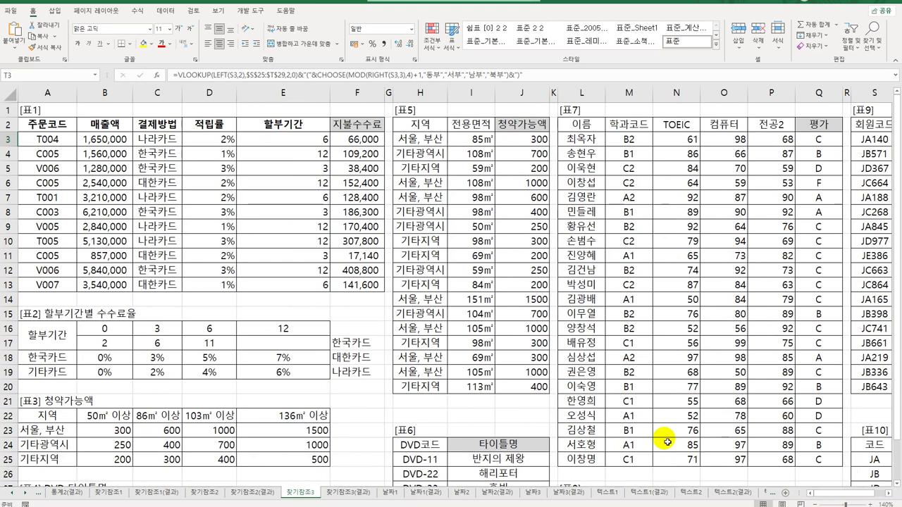
click(345, 139)
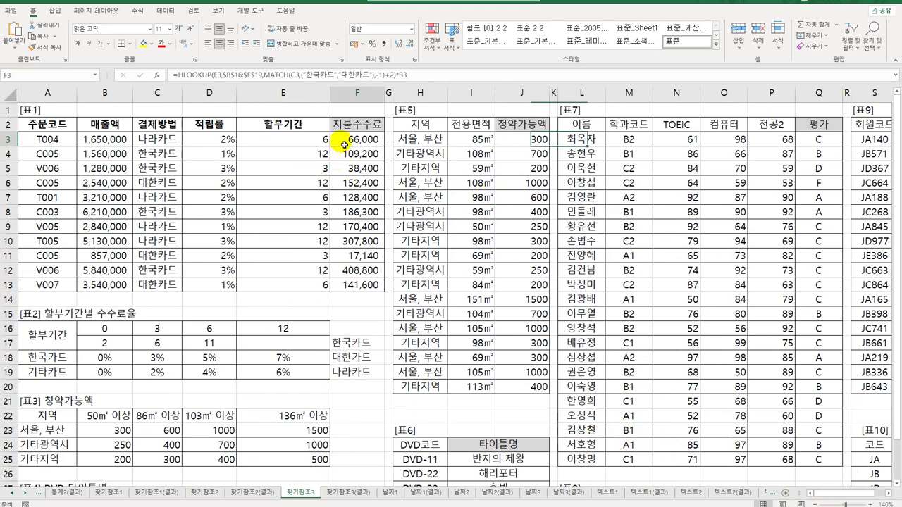
click(519, 140)
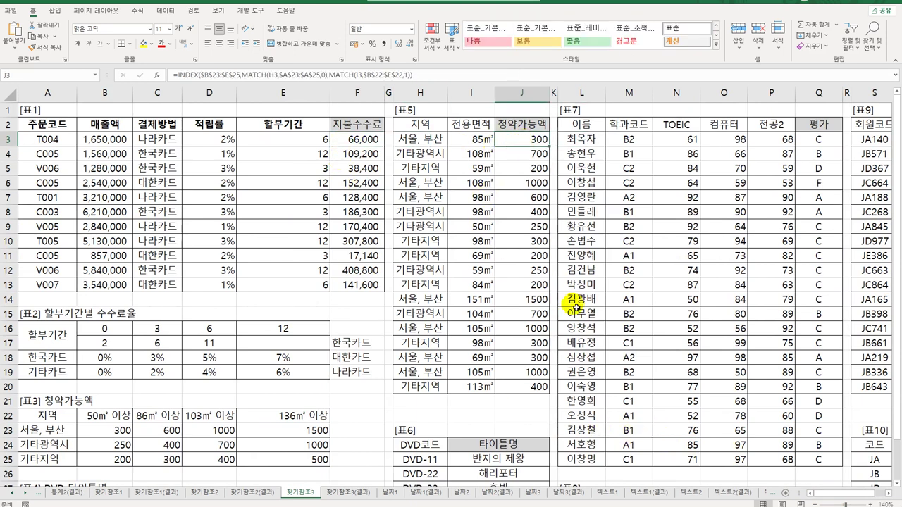